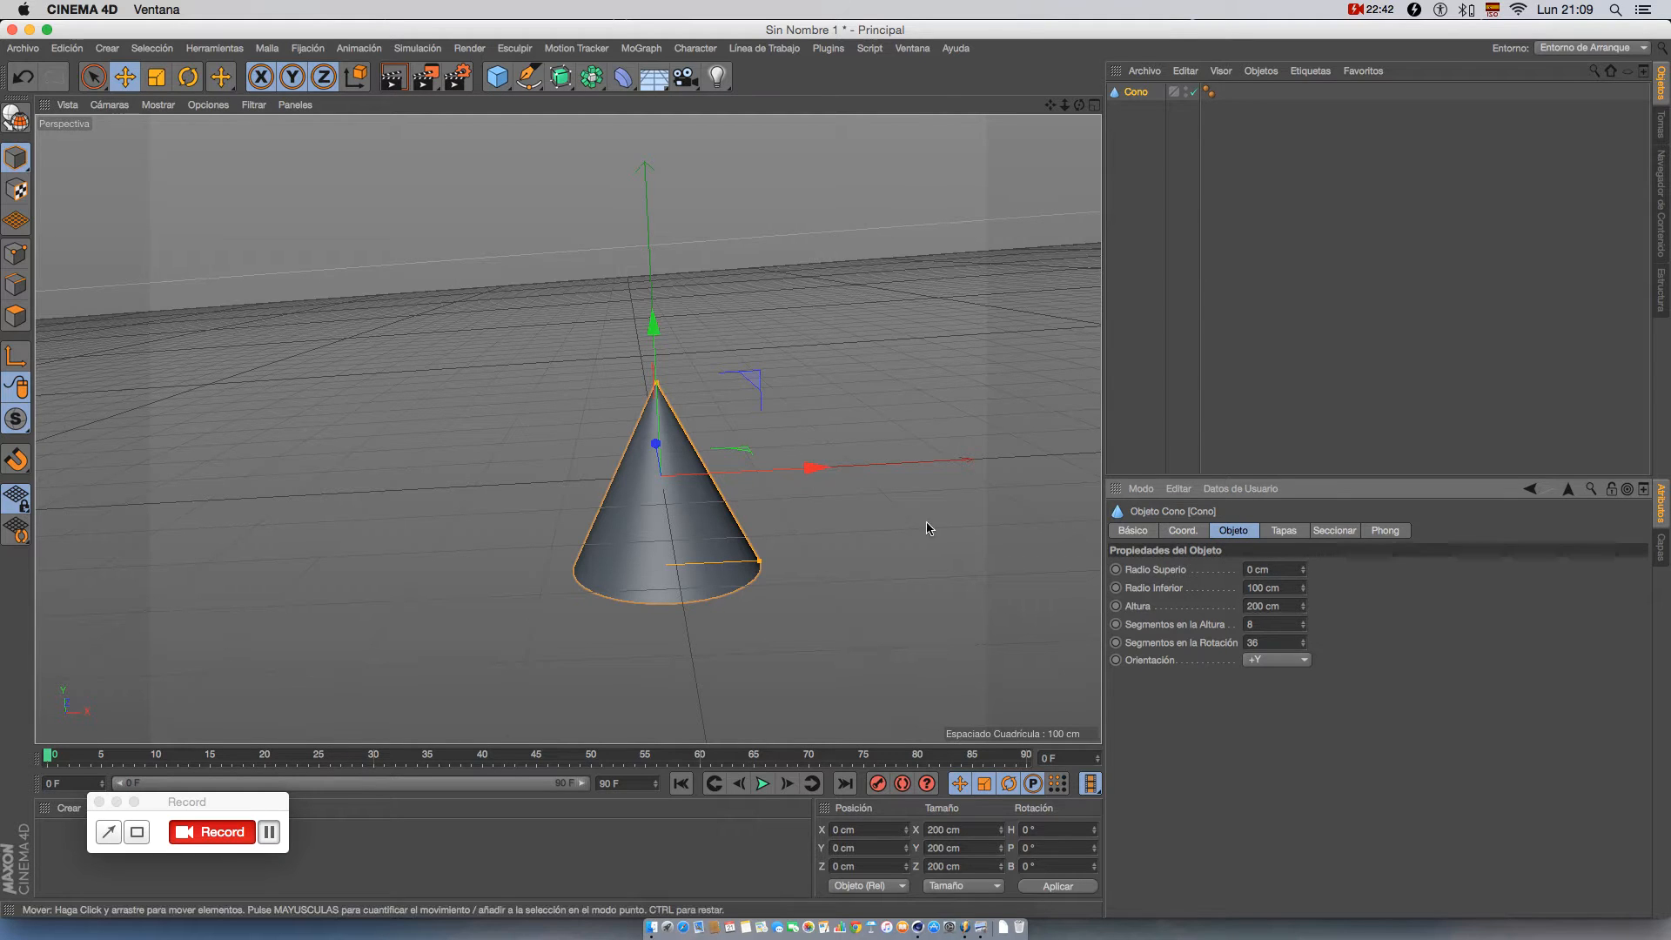
- Examine the cone's tip, sides and base from several angles in the perspective view
scroll(715, 462, "up", 3)
middle_click_drag(747, 554, 755, 443, "alt")
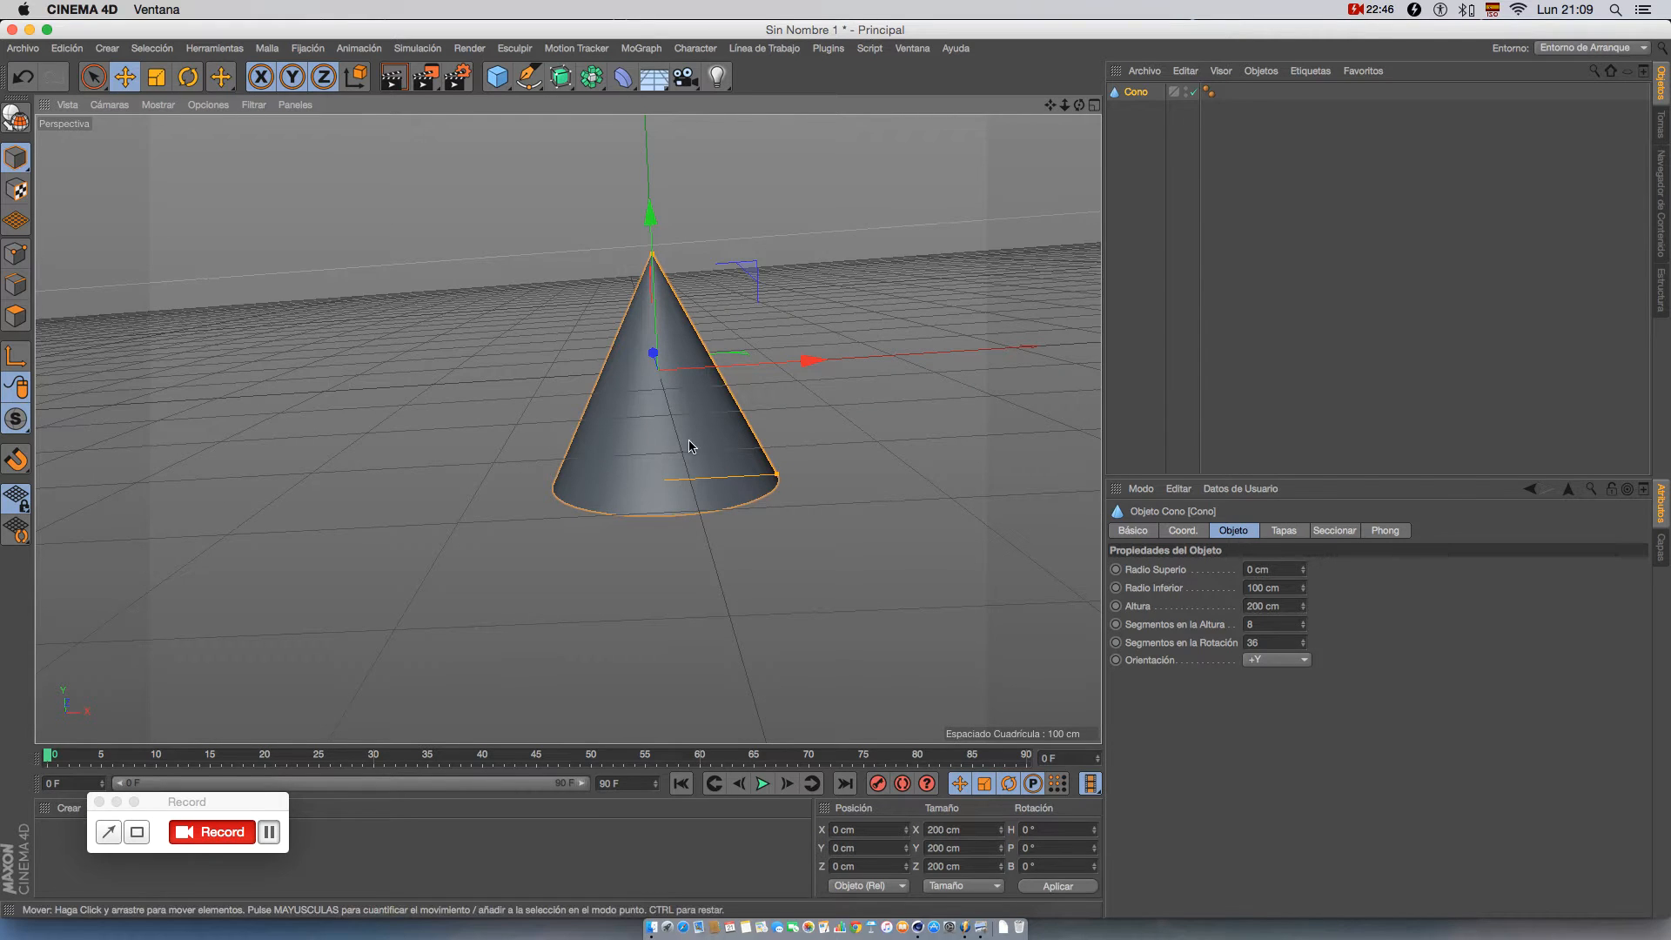
scroll(640, 287, "up", 5)
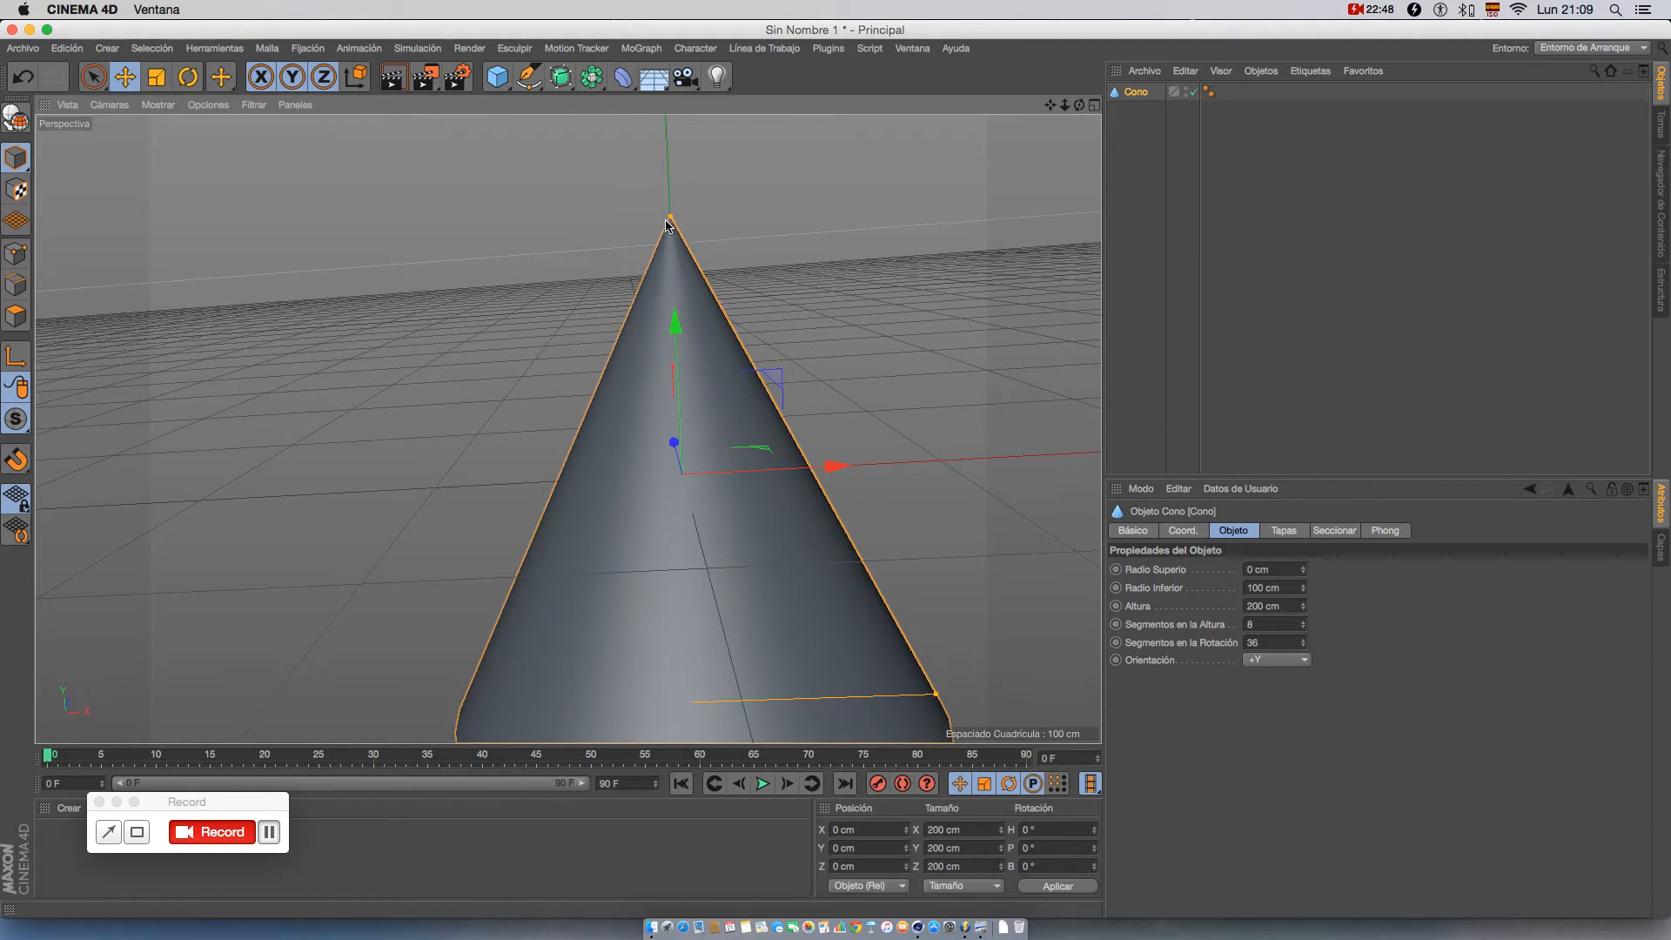
left_click_drag(670, 216, 692, 335, "alt")
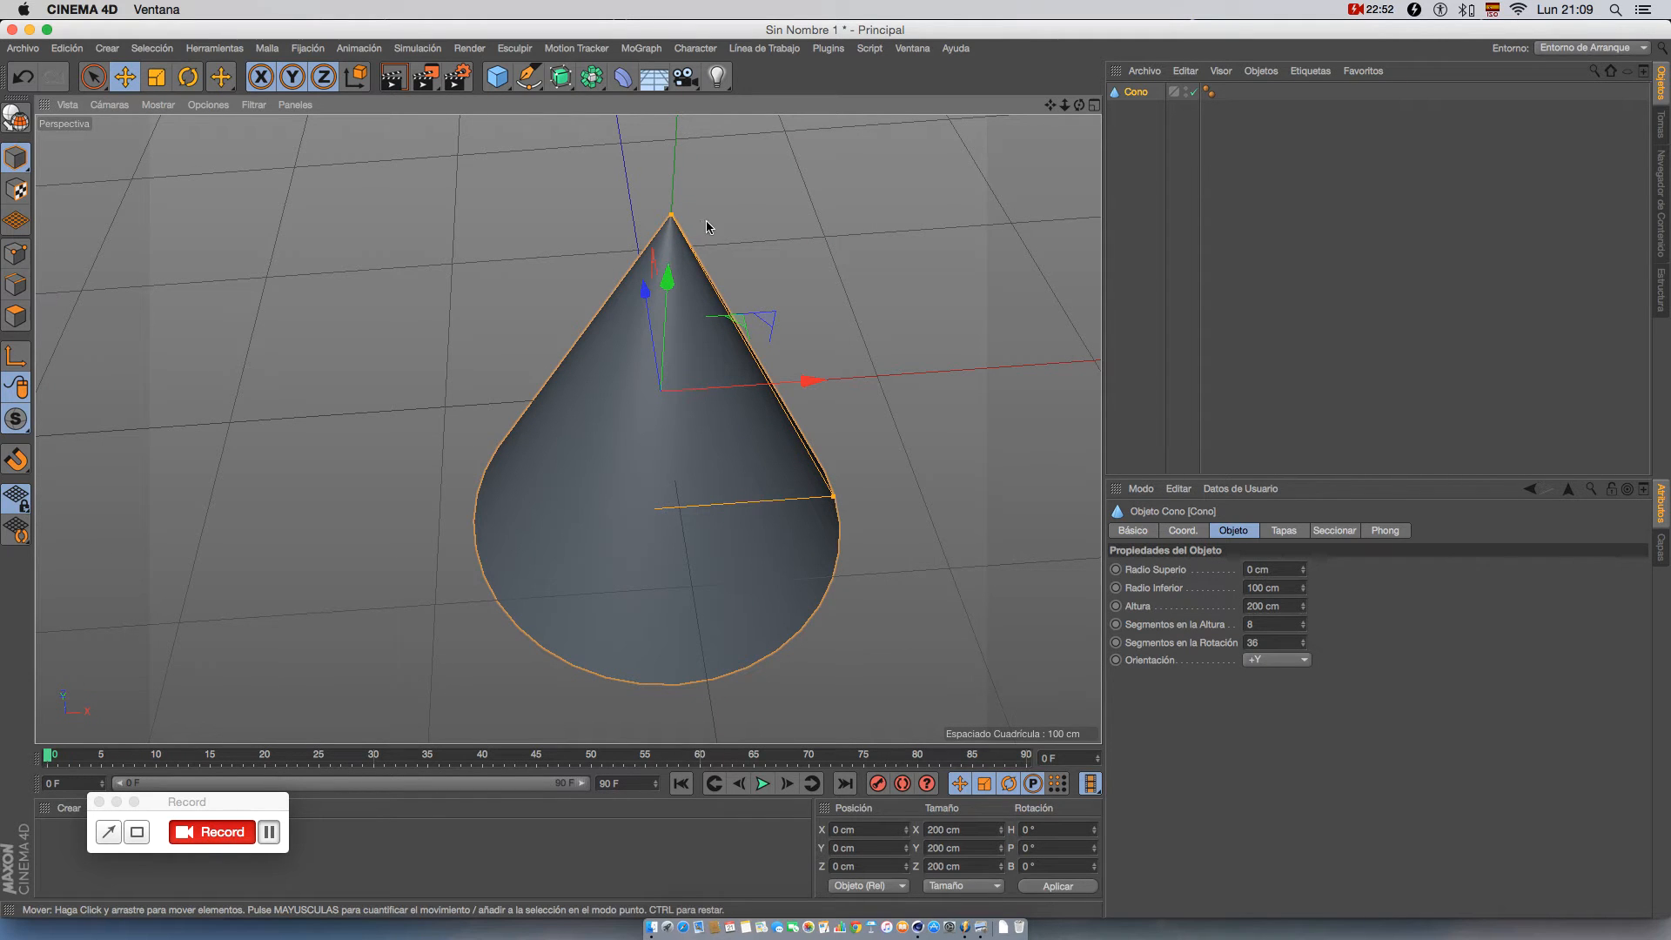
left_click_drag(673, 215, 670, 223, "alt")
scroll(670, 223, "up", 5)
scroll(671, 224, "down", 5)
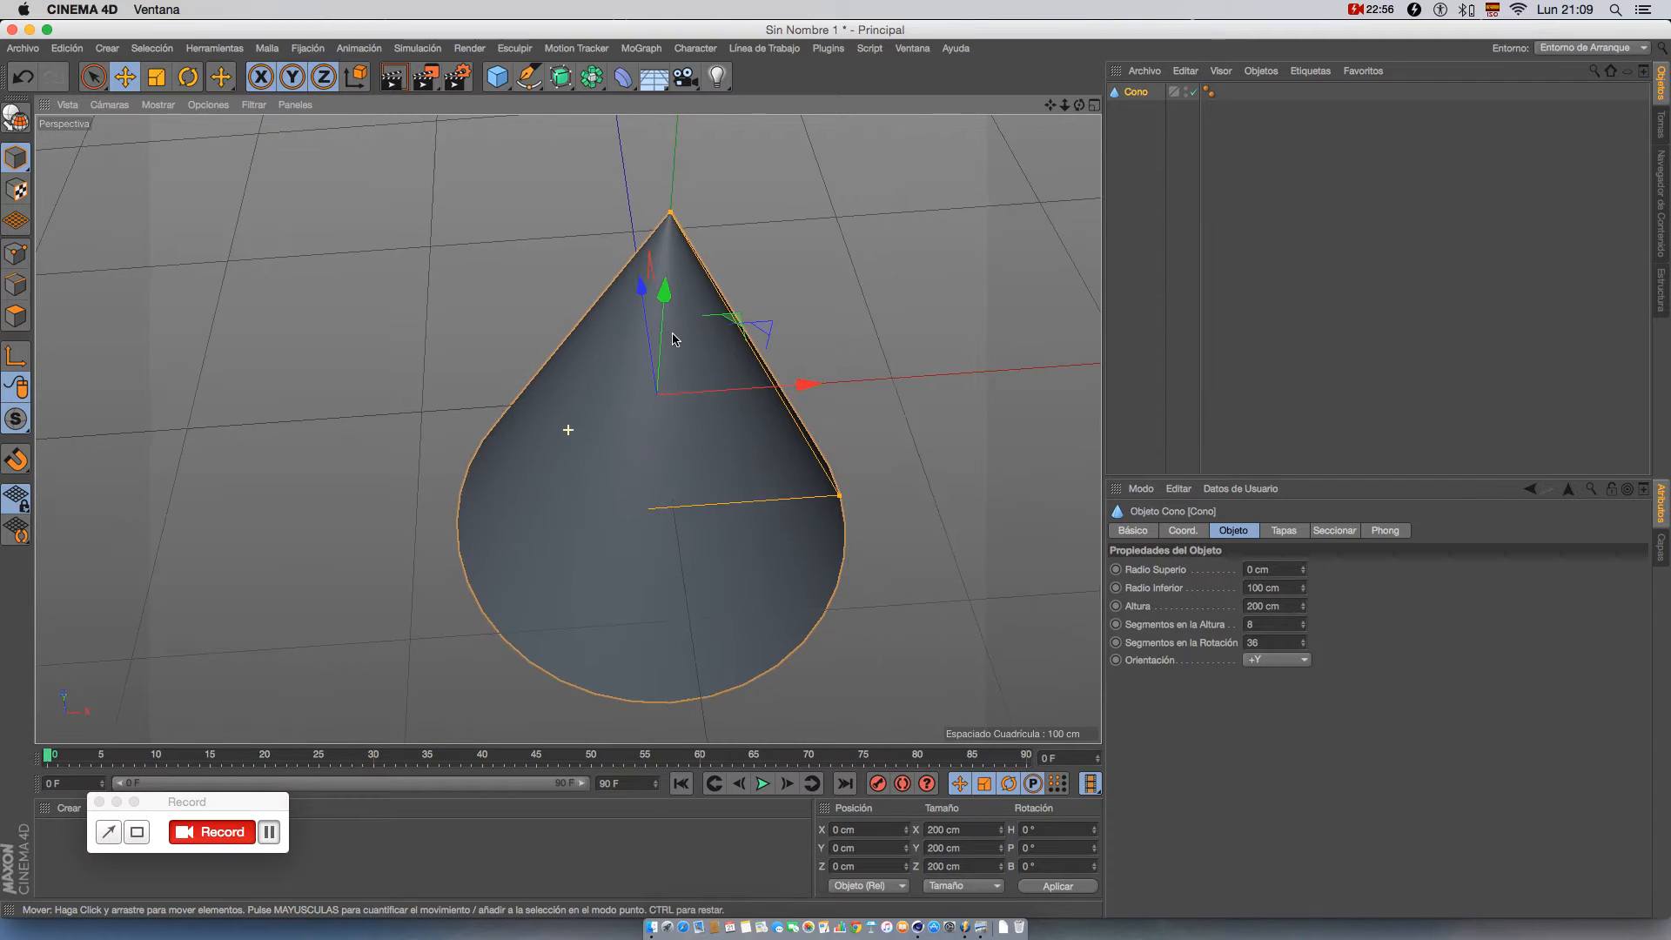
middle_click_drag(675, 343, 694, 270, "alt")
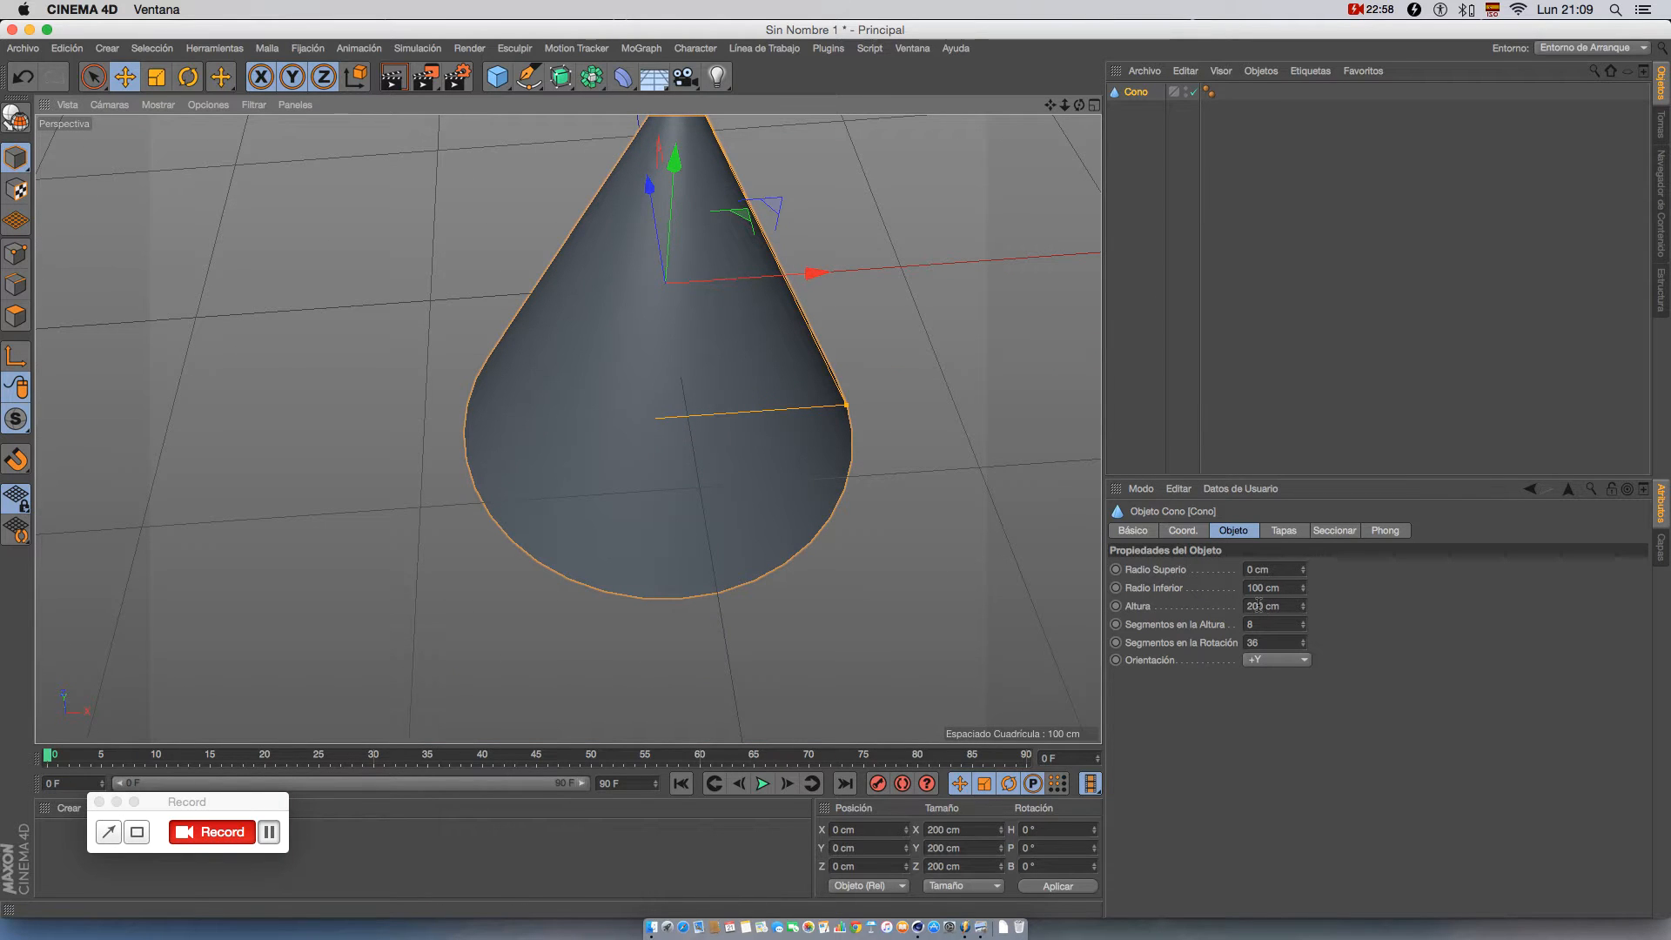
left_click_drag(686, 533, 651, 391, "alt")
middle_click(650, 391)
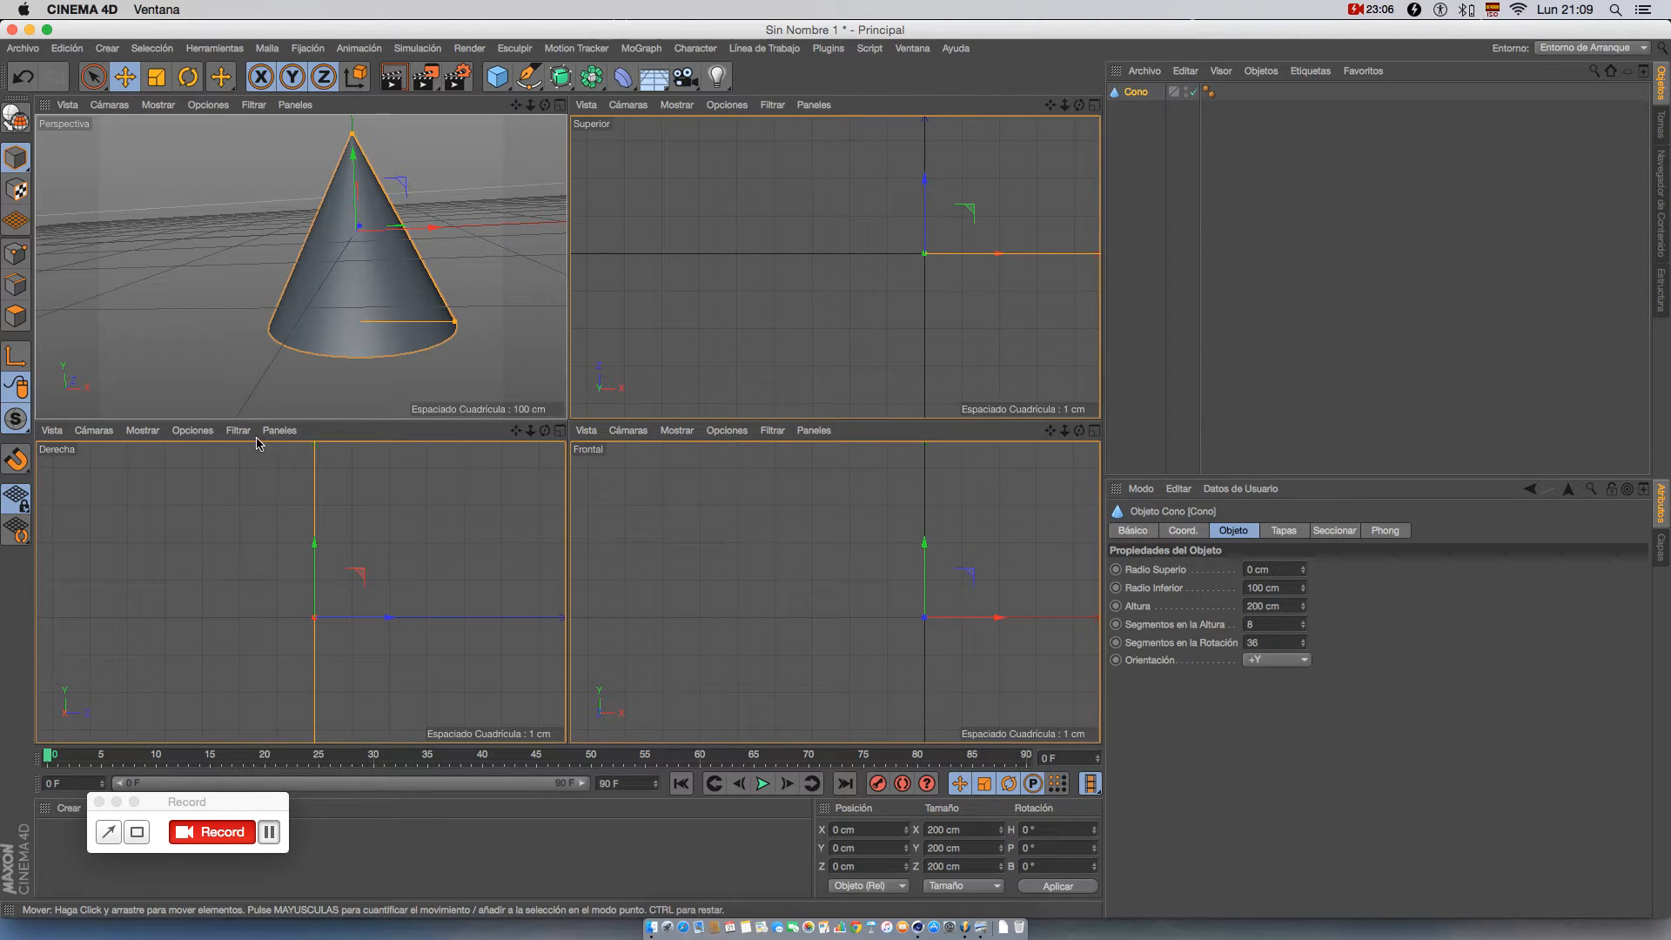
middle_click(336, 313)
left_click_drag(739, 517, 600, 571, "alt")
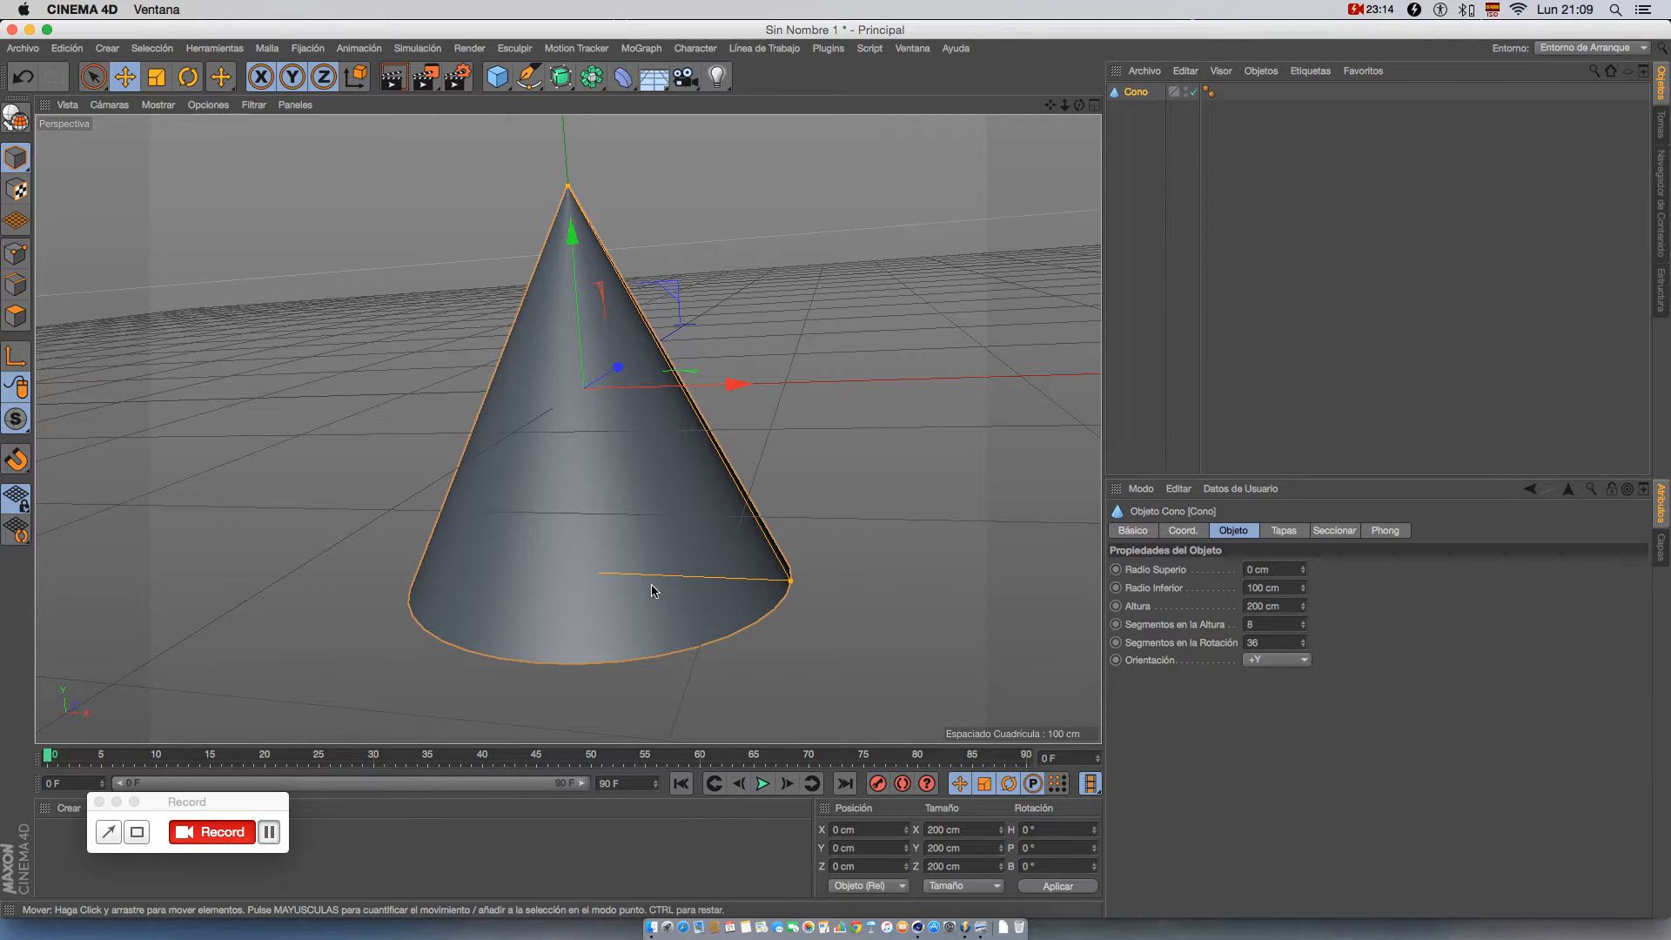
- Set the cone's height to 2.5 cm
double_click(1258, 587)
double_click(1262, 605)
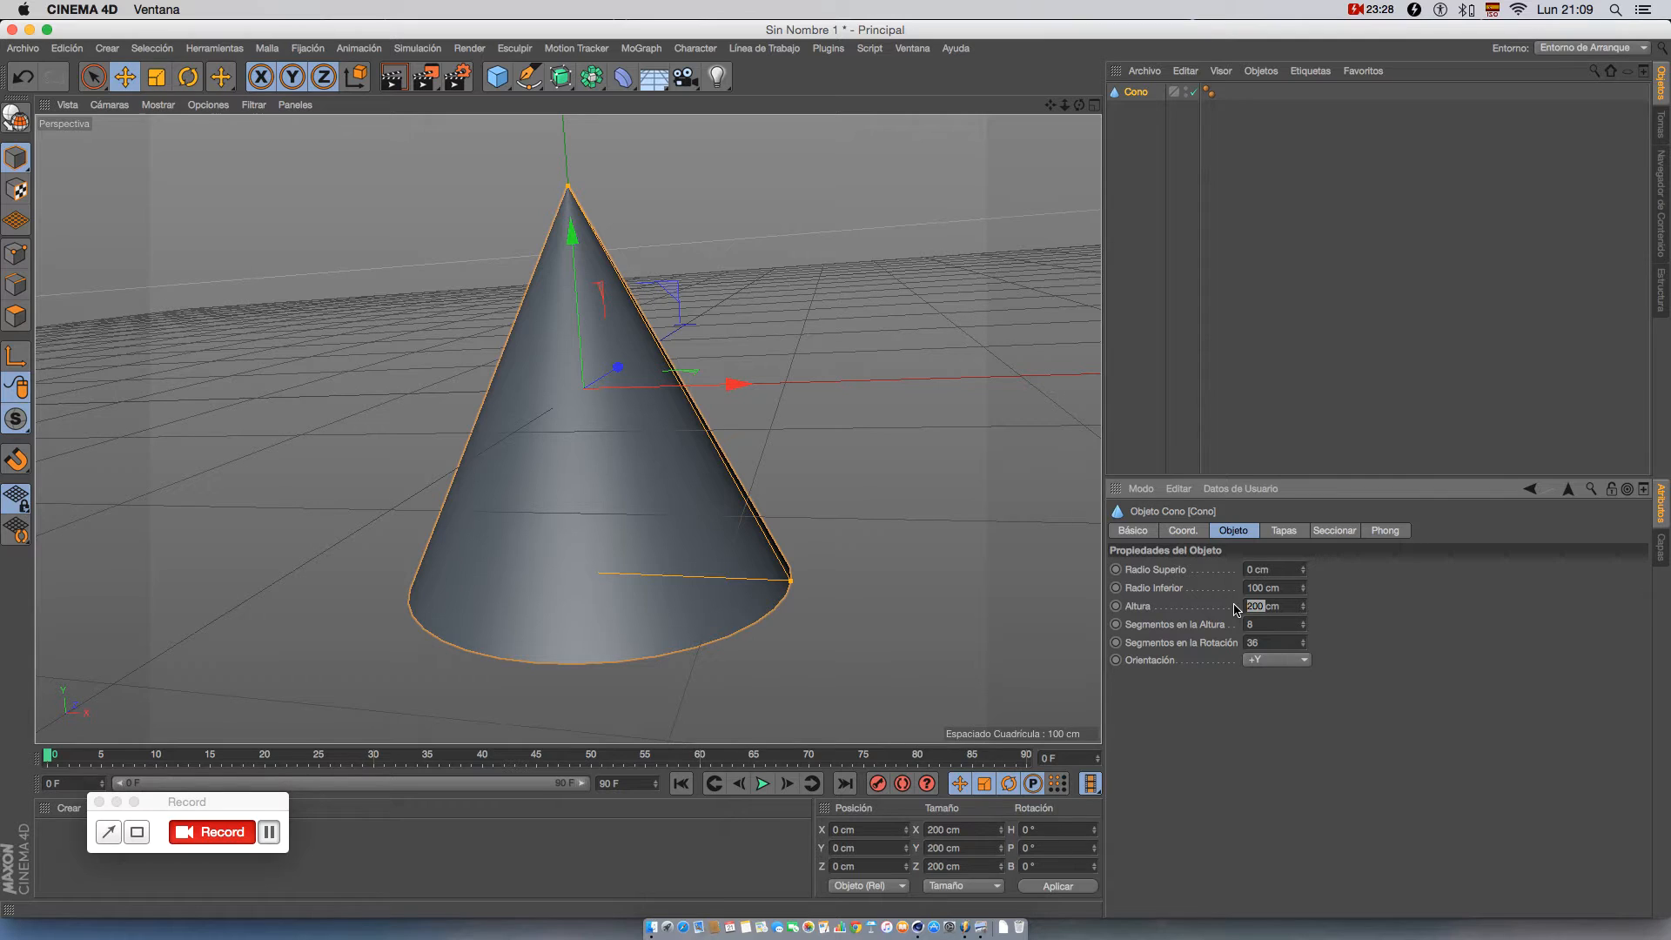
type("2")
key("Return")
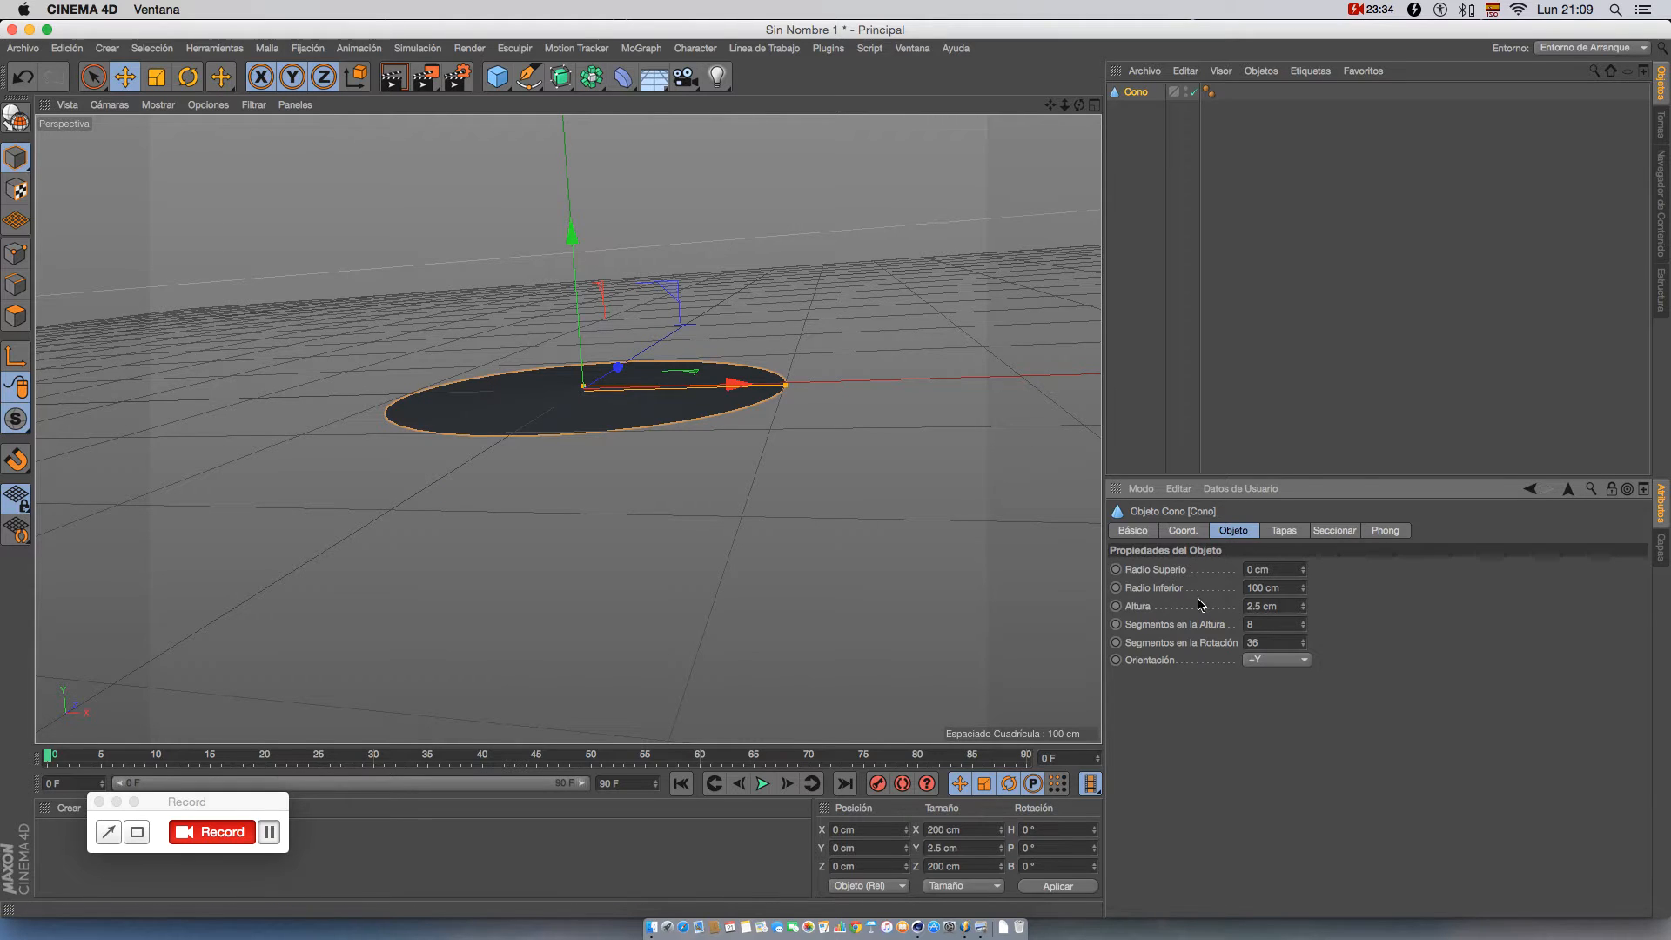
- Set the cone's bottom radius to 11.5 cm
double_click(1257, 589)
scroll(496, 410, "up", 5)
left_click_drag(650, 456, 716, 486, "alt")
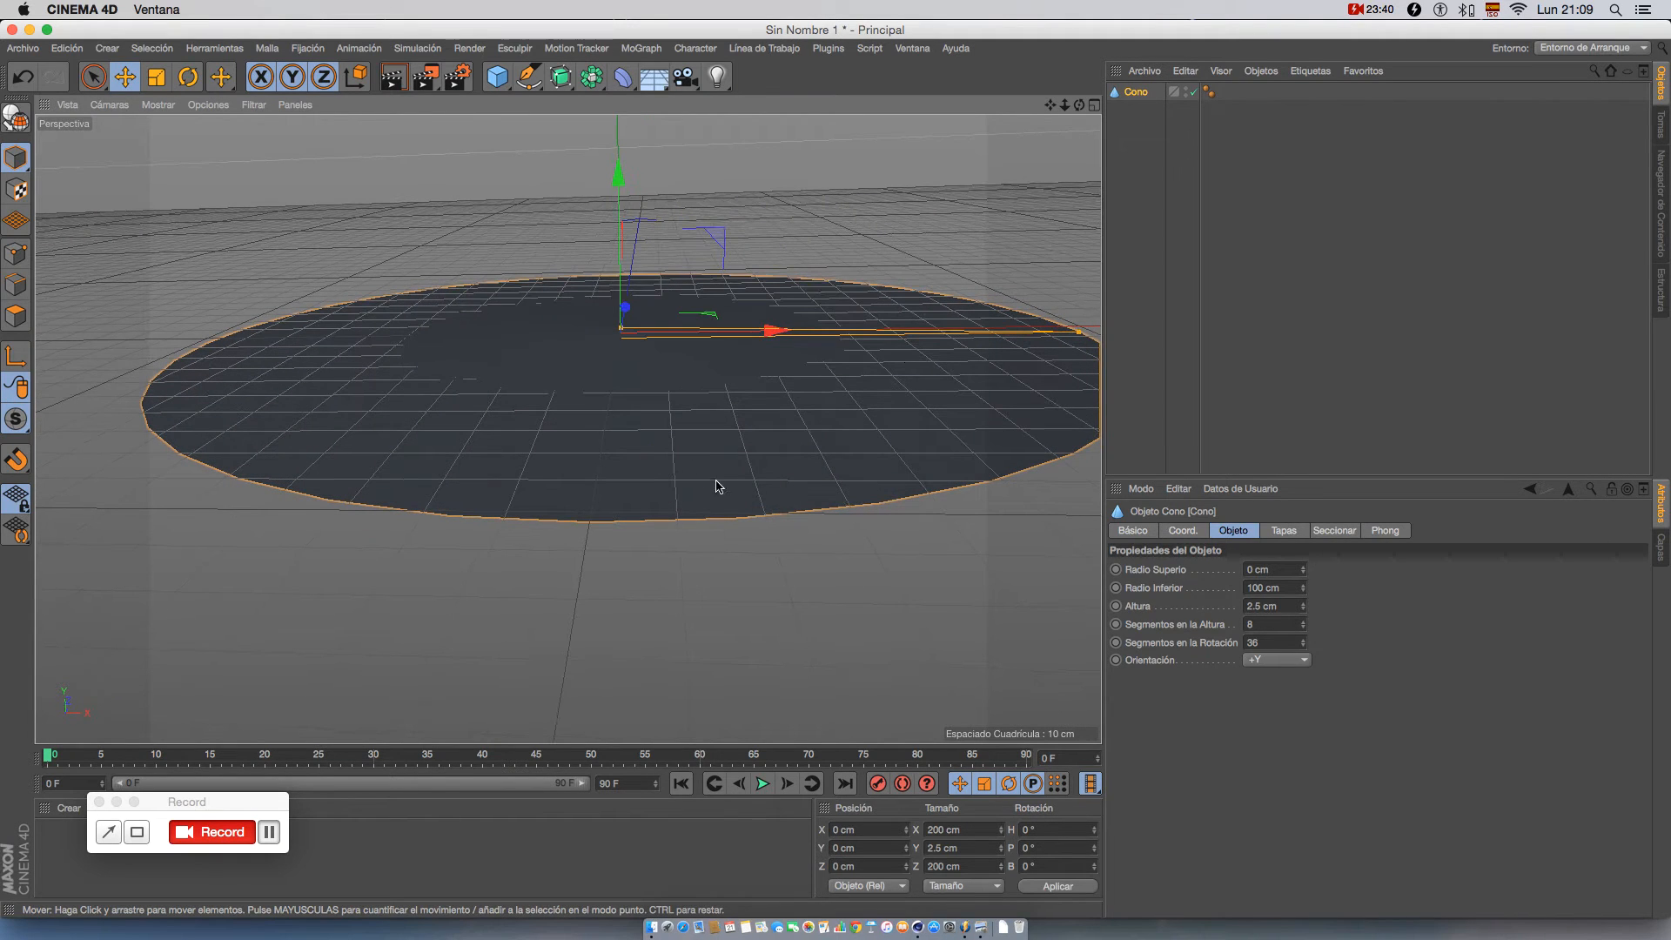
double_click(1258, 588)
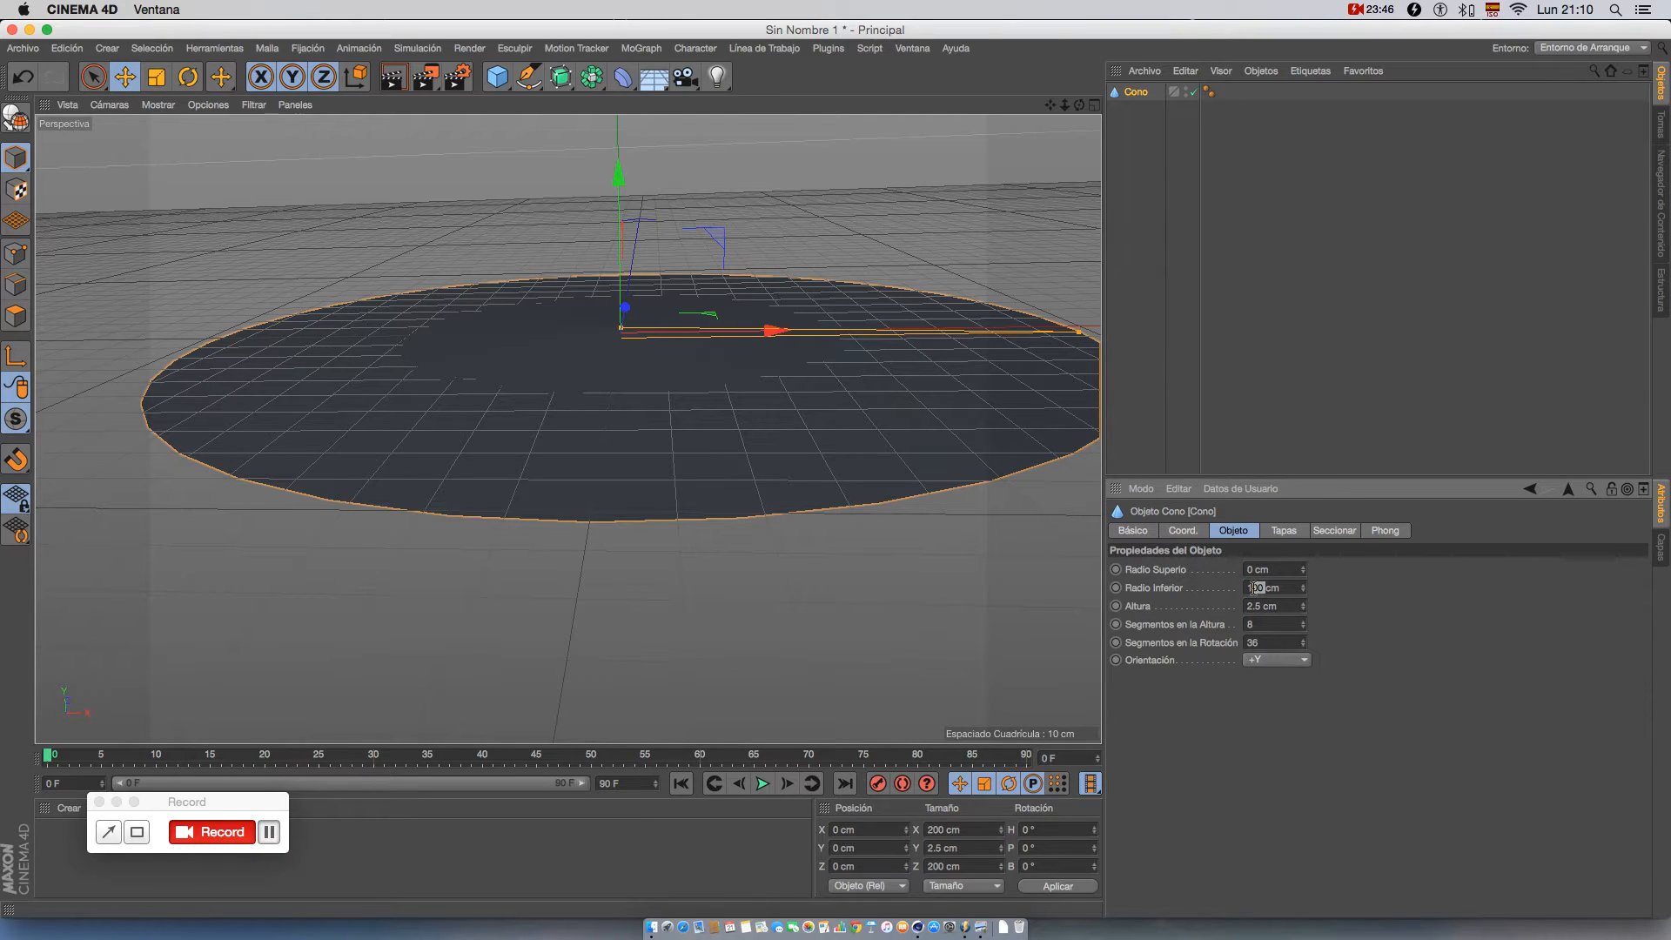
type("11.5")
key("Return")
- Set the height of the 11.5 cm radius cone to 3 cm
scroll(811, 351, "up", 5)
middle_click_drag(741, 374, 785, 437, "alt")
middle_click_drag(557, 356, 757, 494, "alt")
scroll(757, 494, "up", 3)
scroll(773, 517, "up", 4)
left_click_drag(775, 520, 741, 541, "alt")
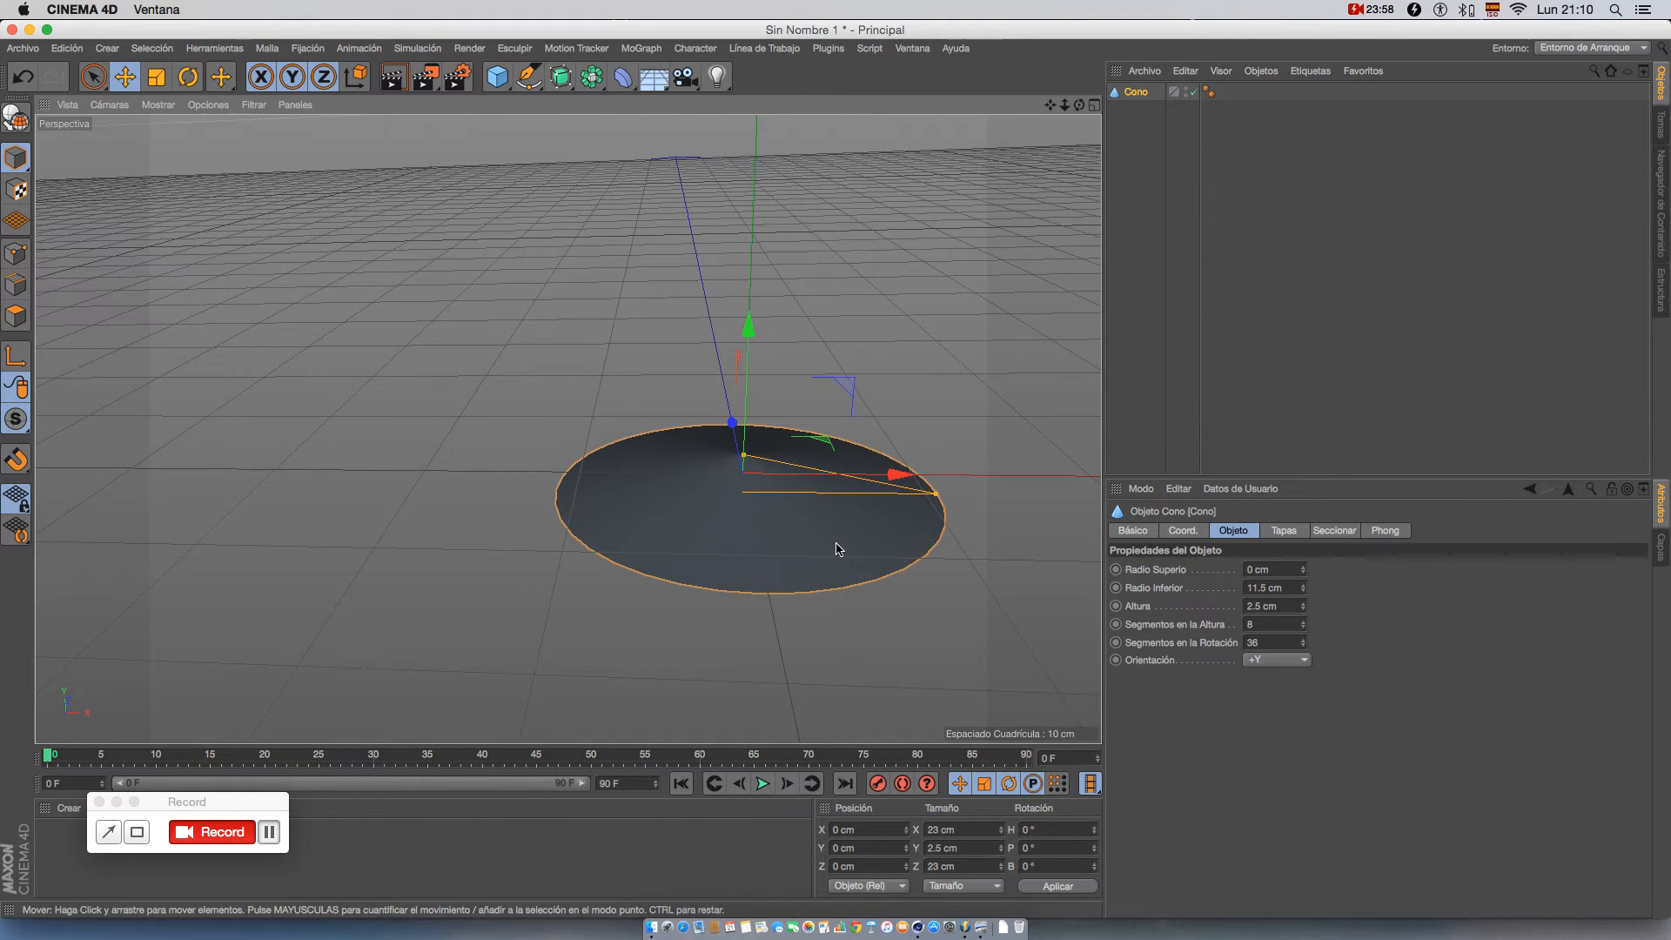
left_click_drag(880, 551, 813, 522, "alt")
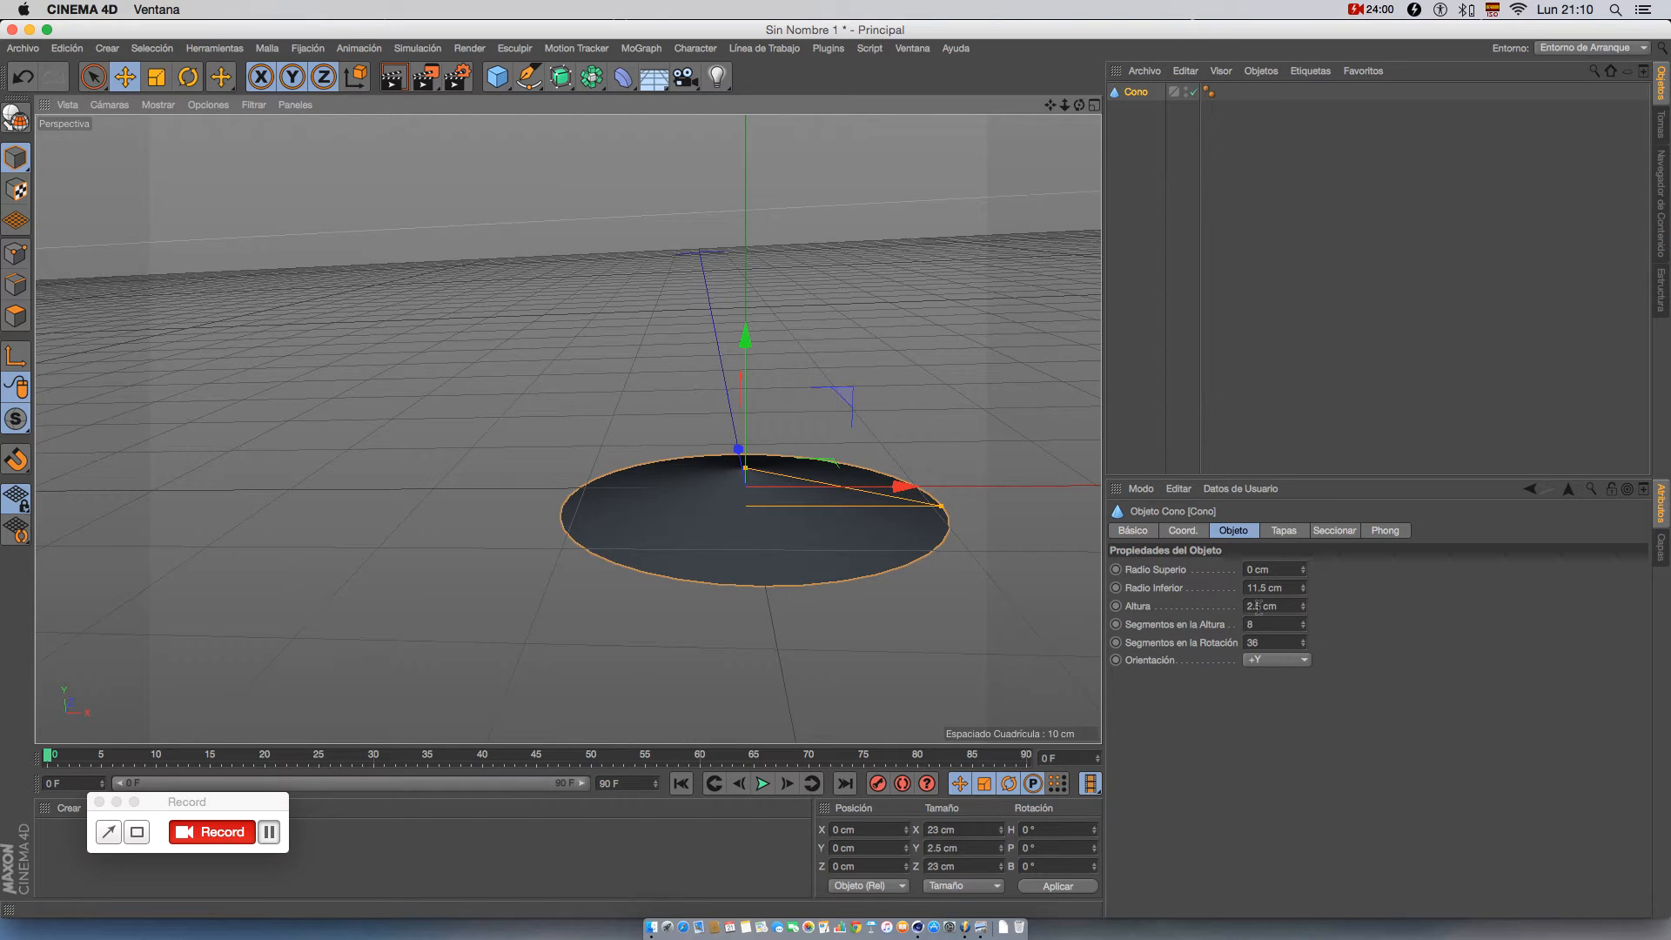
left_click_drag(1261, 606, 1236, 603)
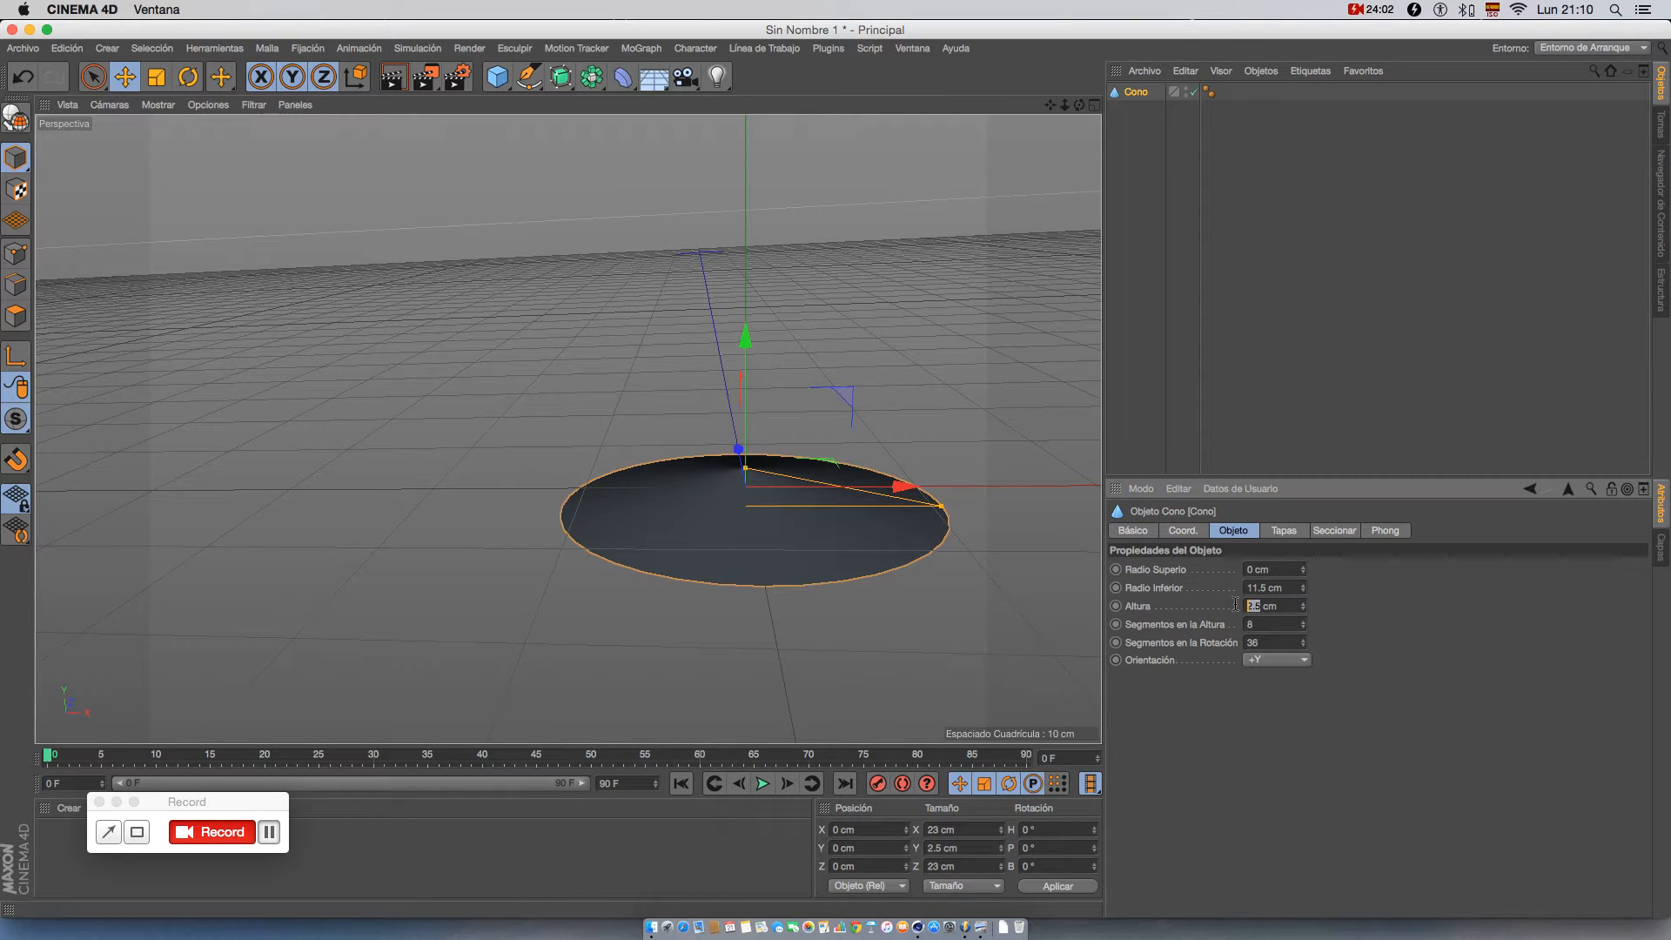
type("3")
key("Return")
- Inspect the flattened cone's slope and rim from low side angles in the perspective view
left_click_drag(869, 541, 697, 413, "alt")
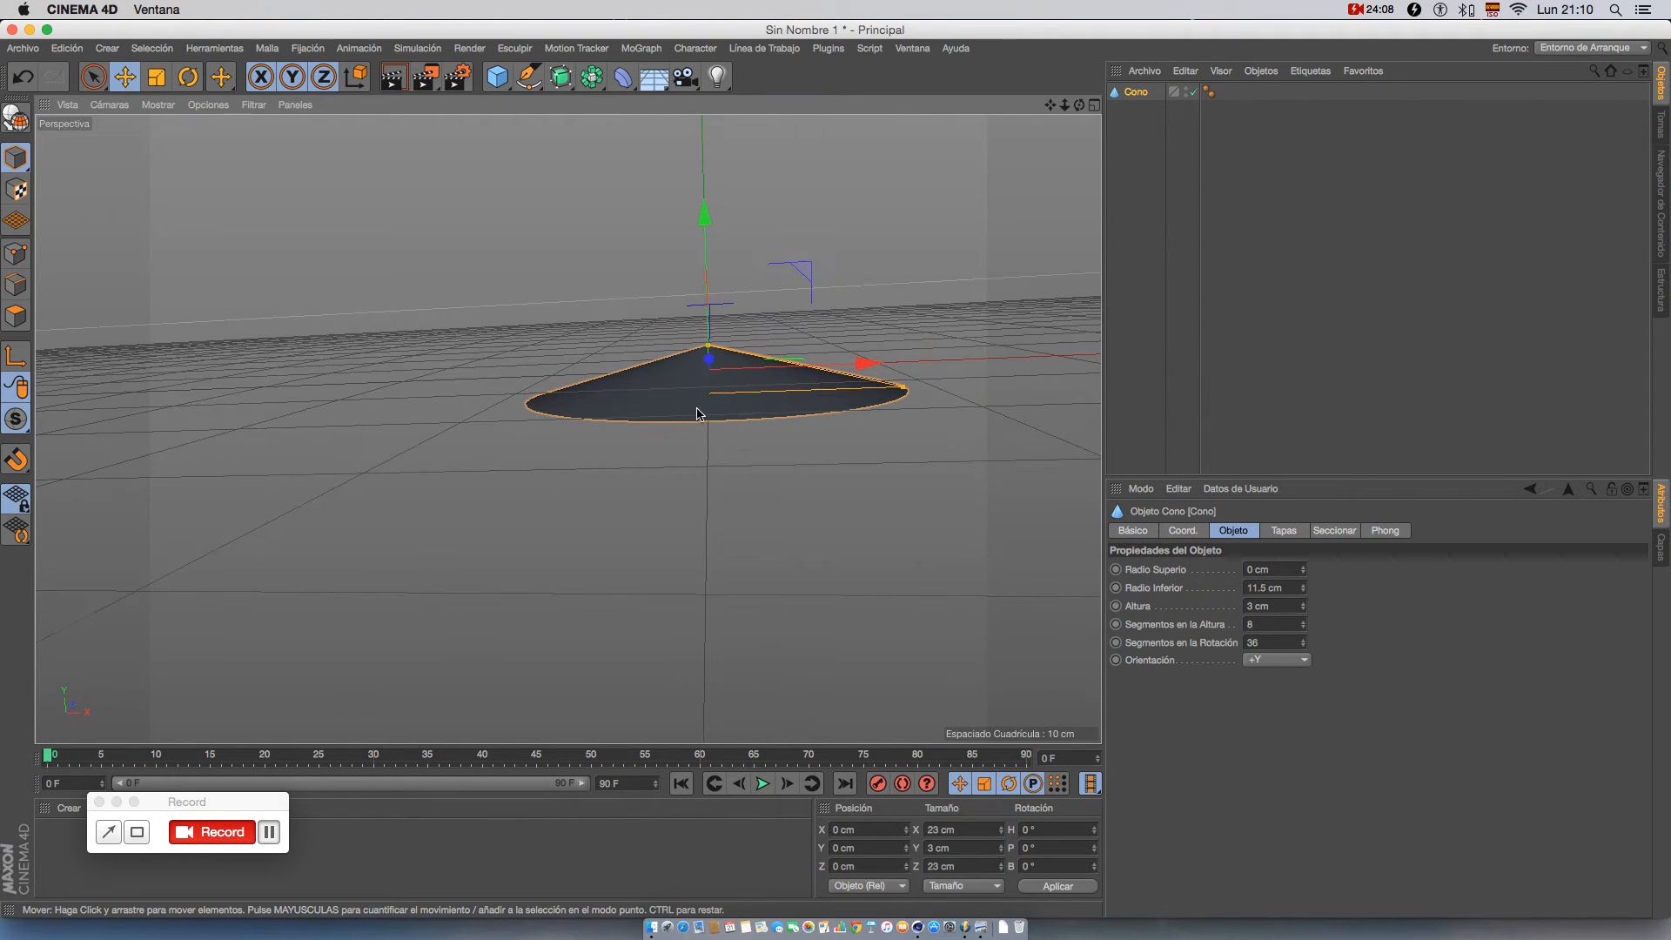
left_click_drag(581, 405, 633, 408, "alt")
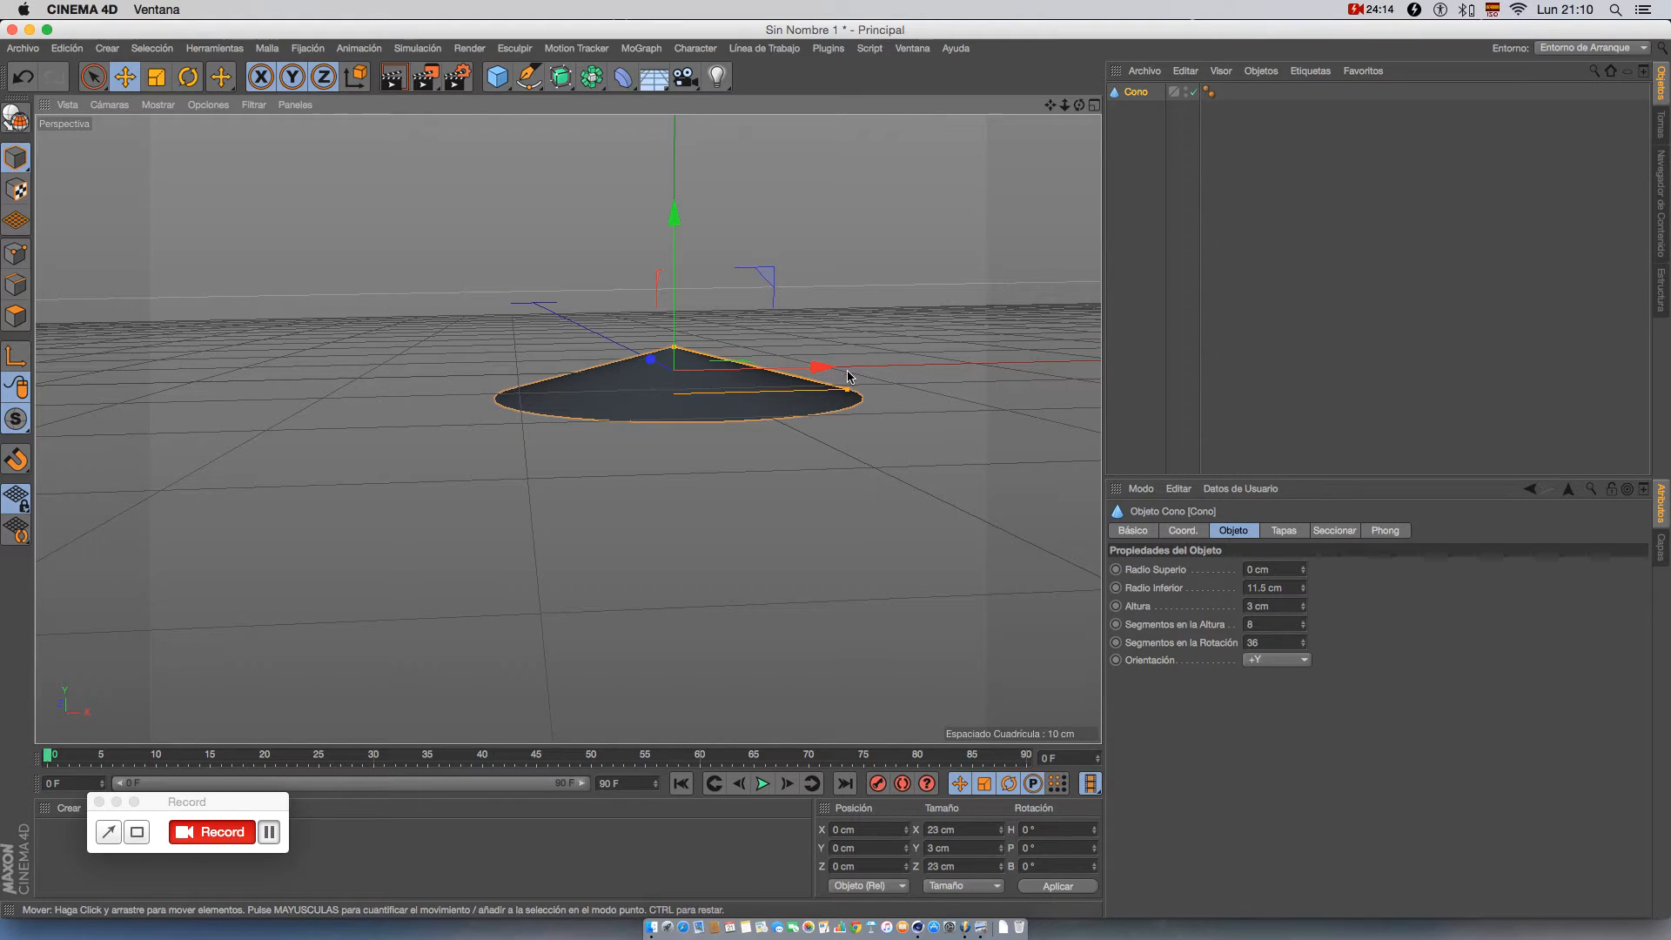
left_click_drag(768, 456, 528, 558, "alt")
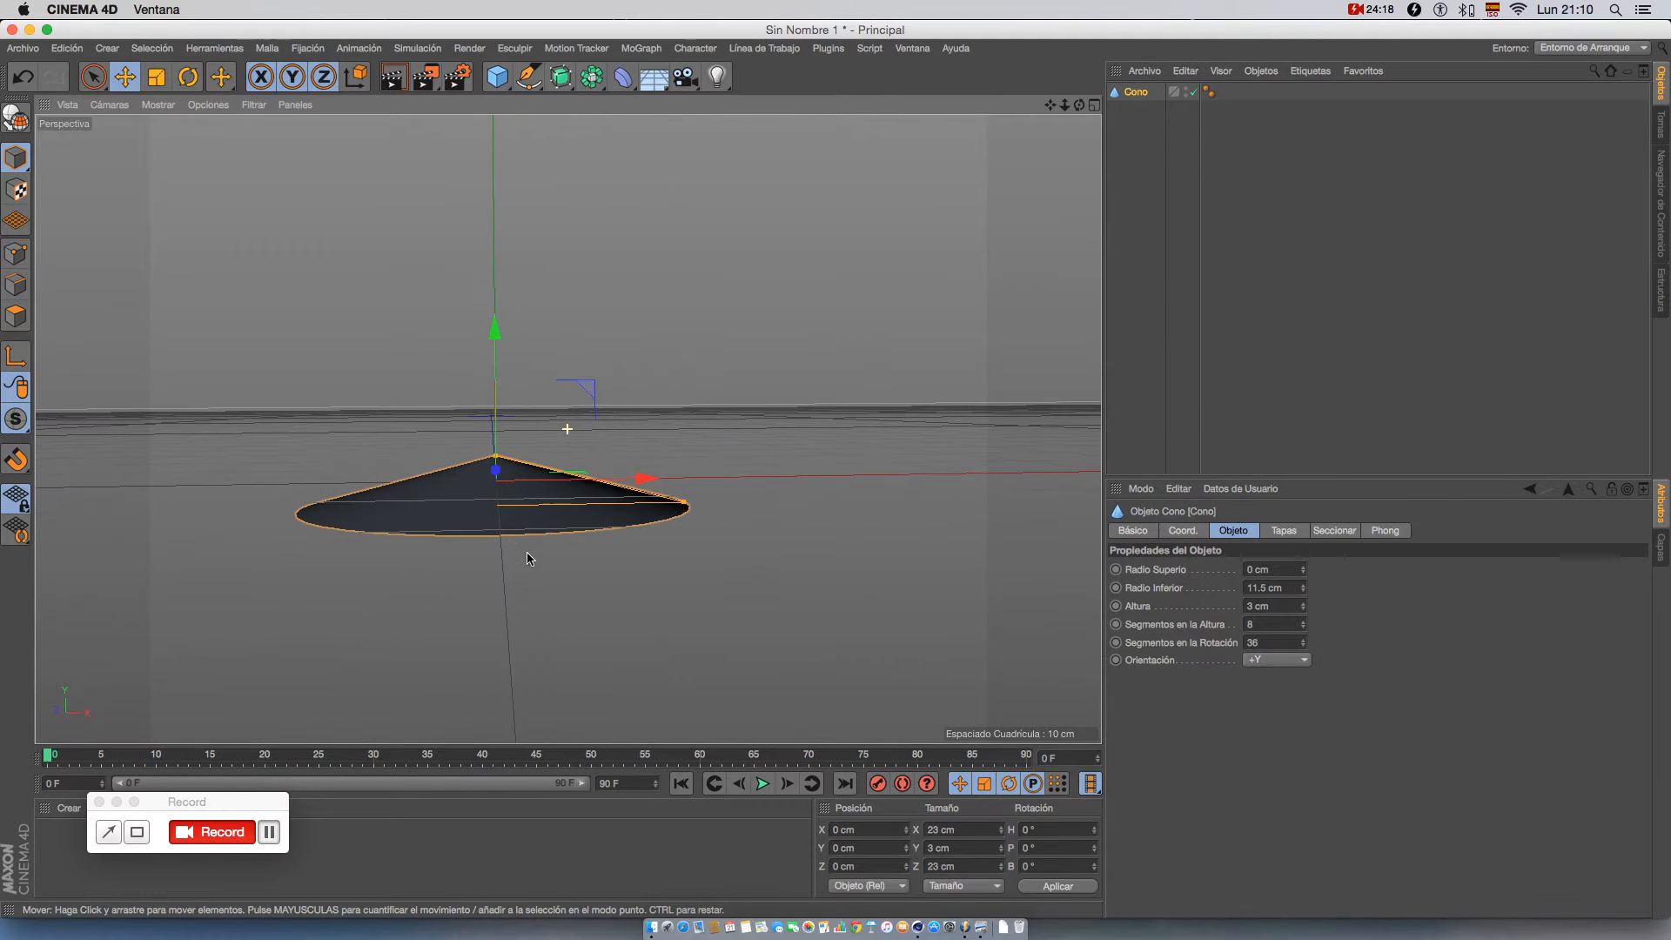
left_click_drag(435, 528, 448, 514, "alt")
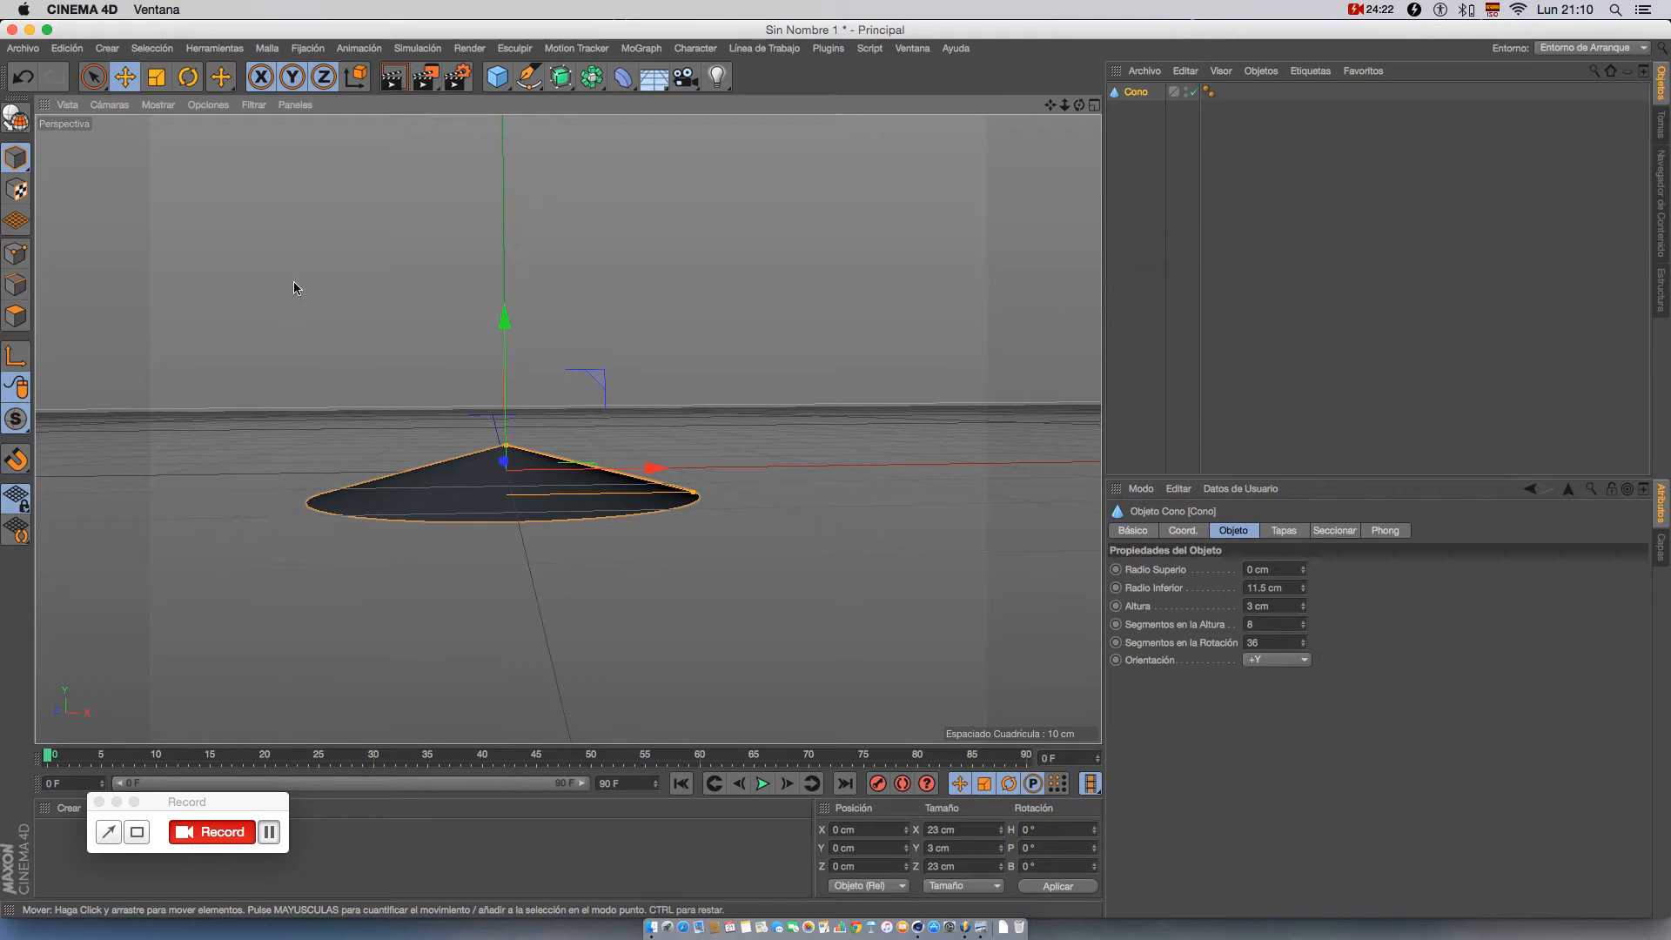
- Show all four views at once and set the top view's camera to Superior
middle_click(369, 308)
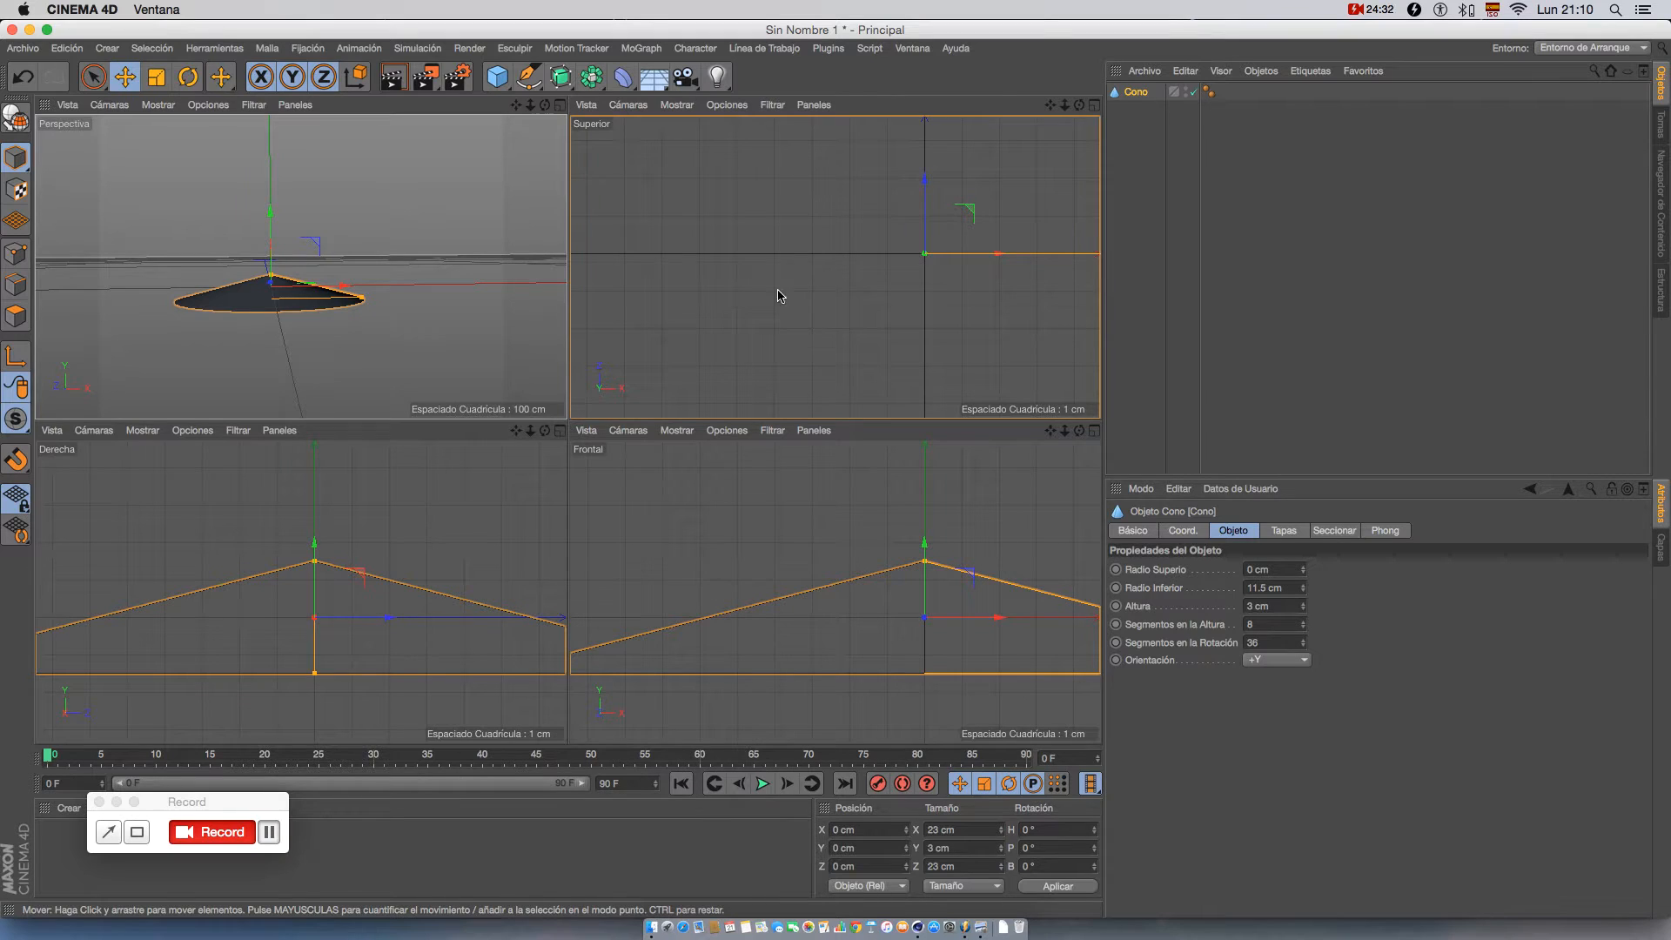
scroll(906, 269, "up", 5)
middle_click_drag(951, 228, 709, 338)
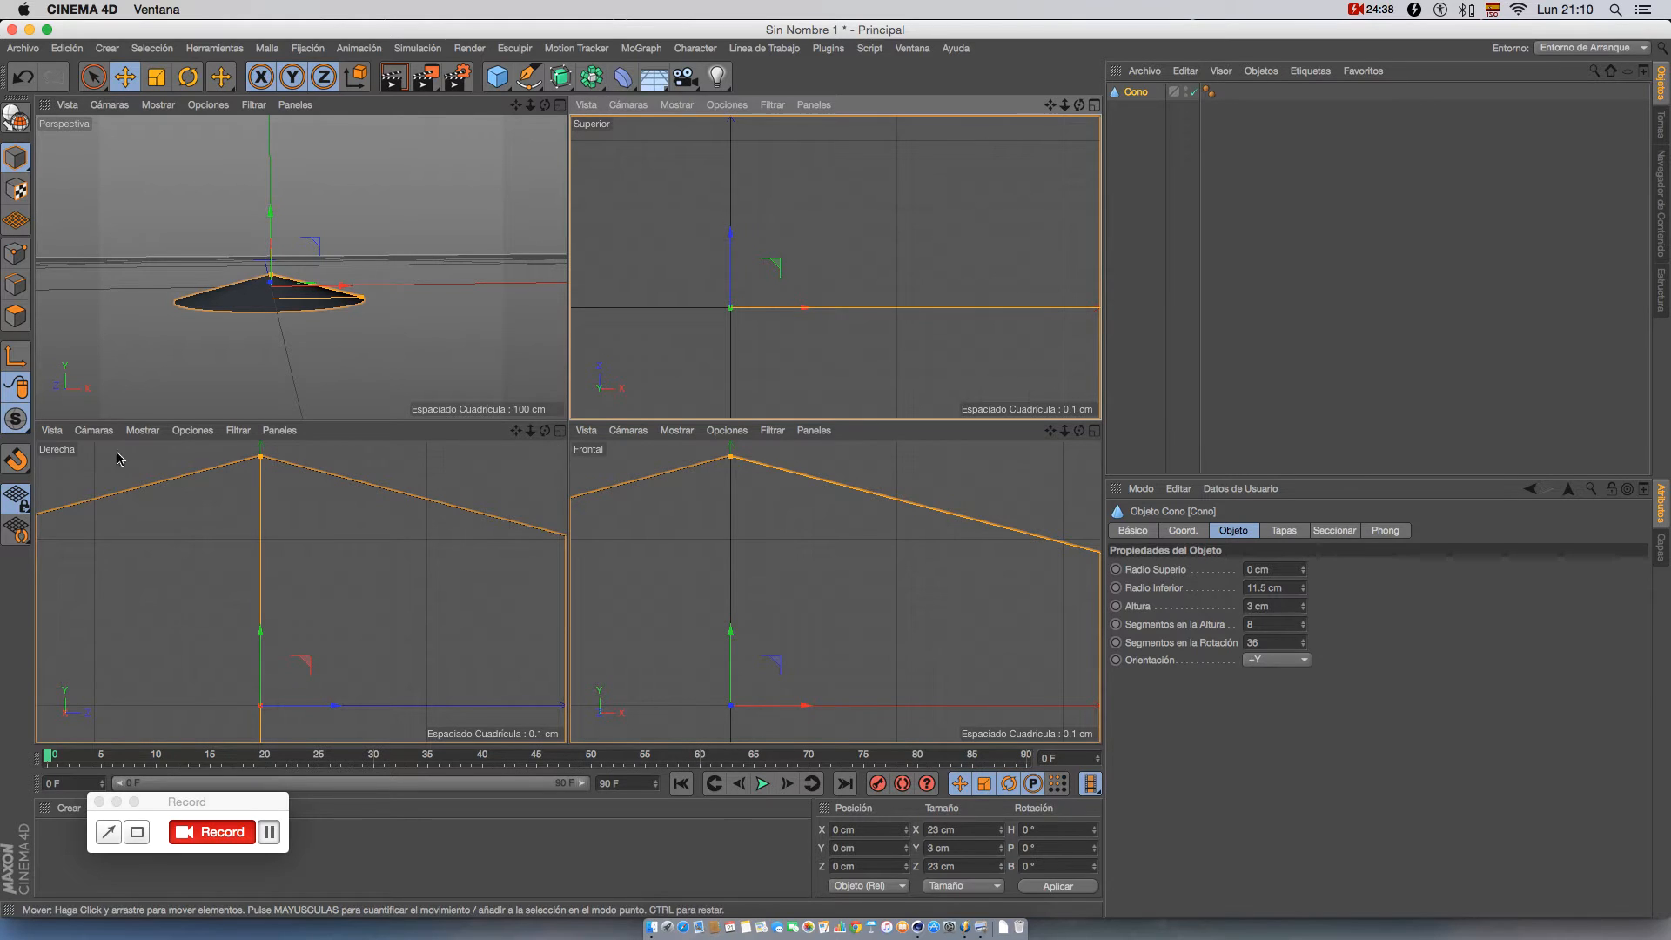
left_click(627, 104)
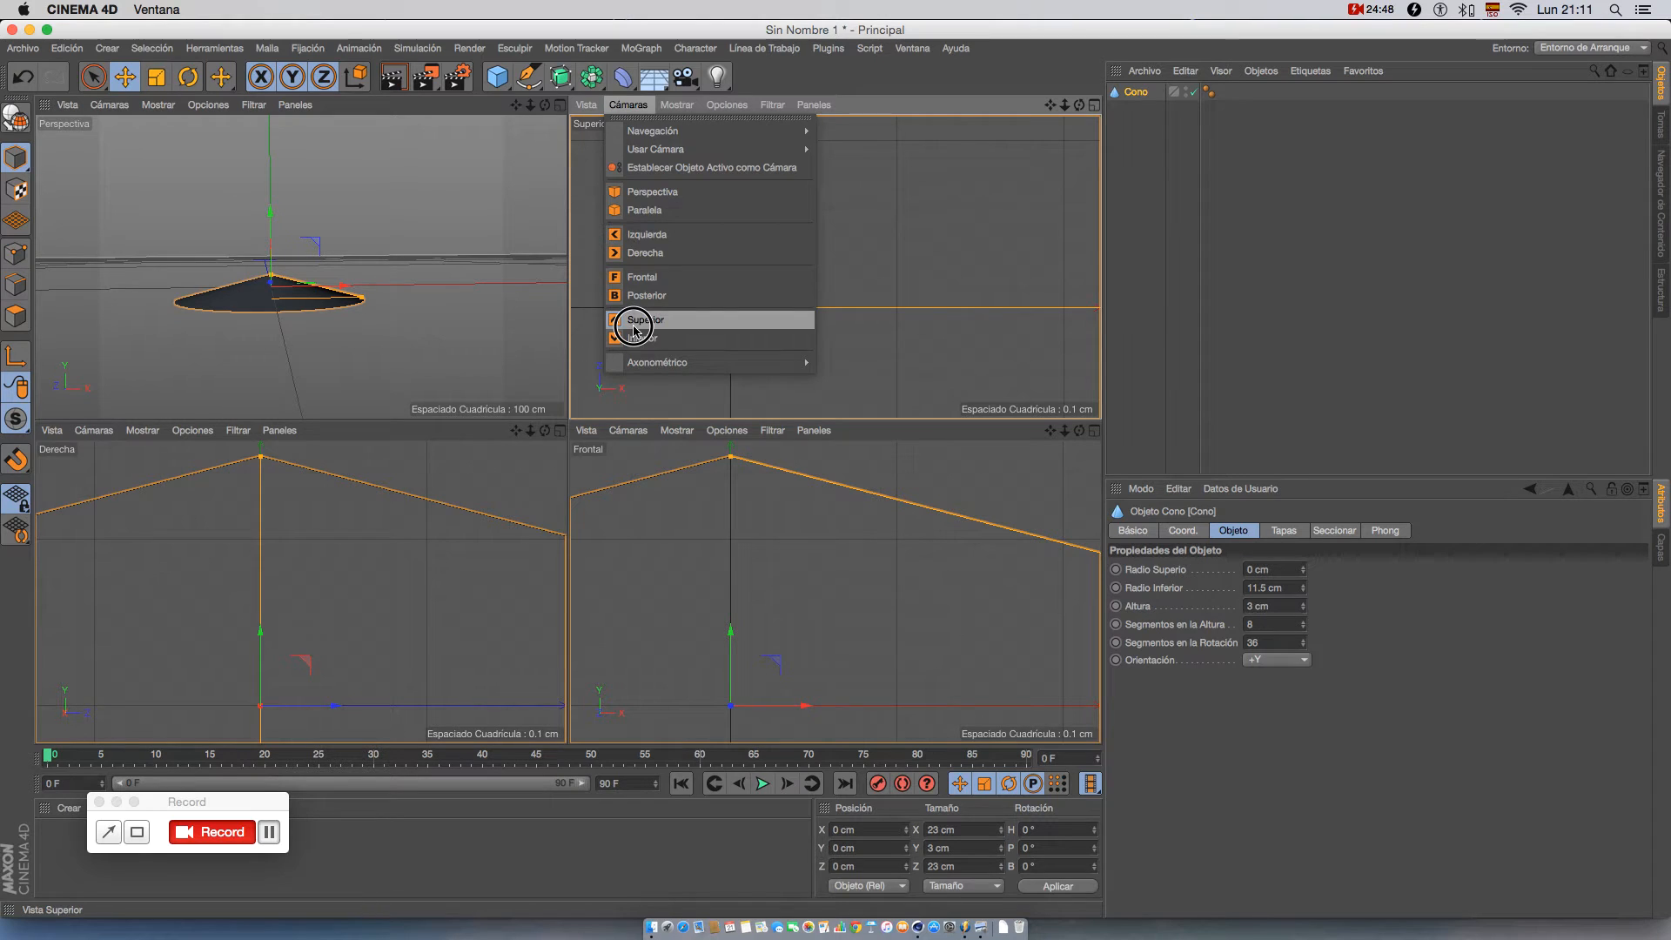
left_click(633, 322)
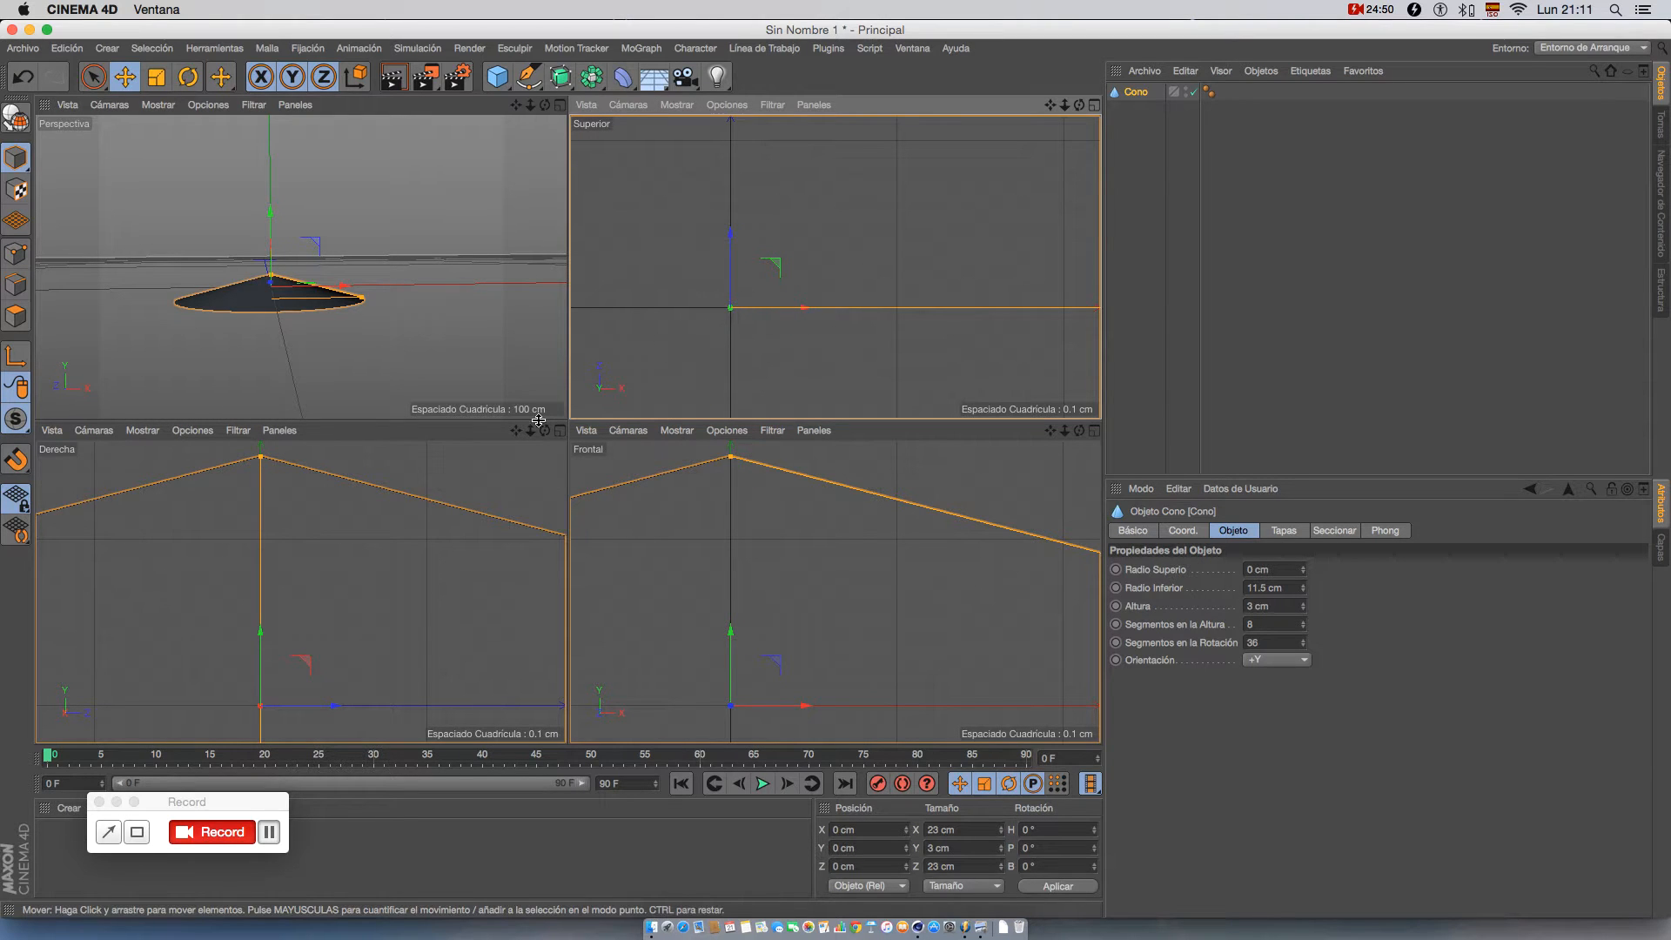
- Frame the cone's outline in the Superior, Derecha and Frontal views to examine its proportions
middle_click_drag(298, 582, 378, 683, "alt")
scroll(359, 479, "up", 5)
scroll(332, 597, "up", 5)
middle_click_drag(331, 587, 326, 674, "alt")
scroll(319, 595, "up", 3)
middle_click_drag(318, 598, 337, 588, "alt")
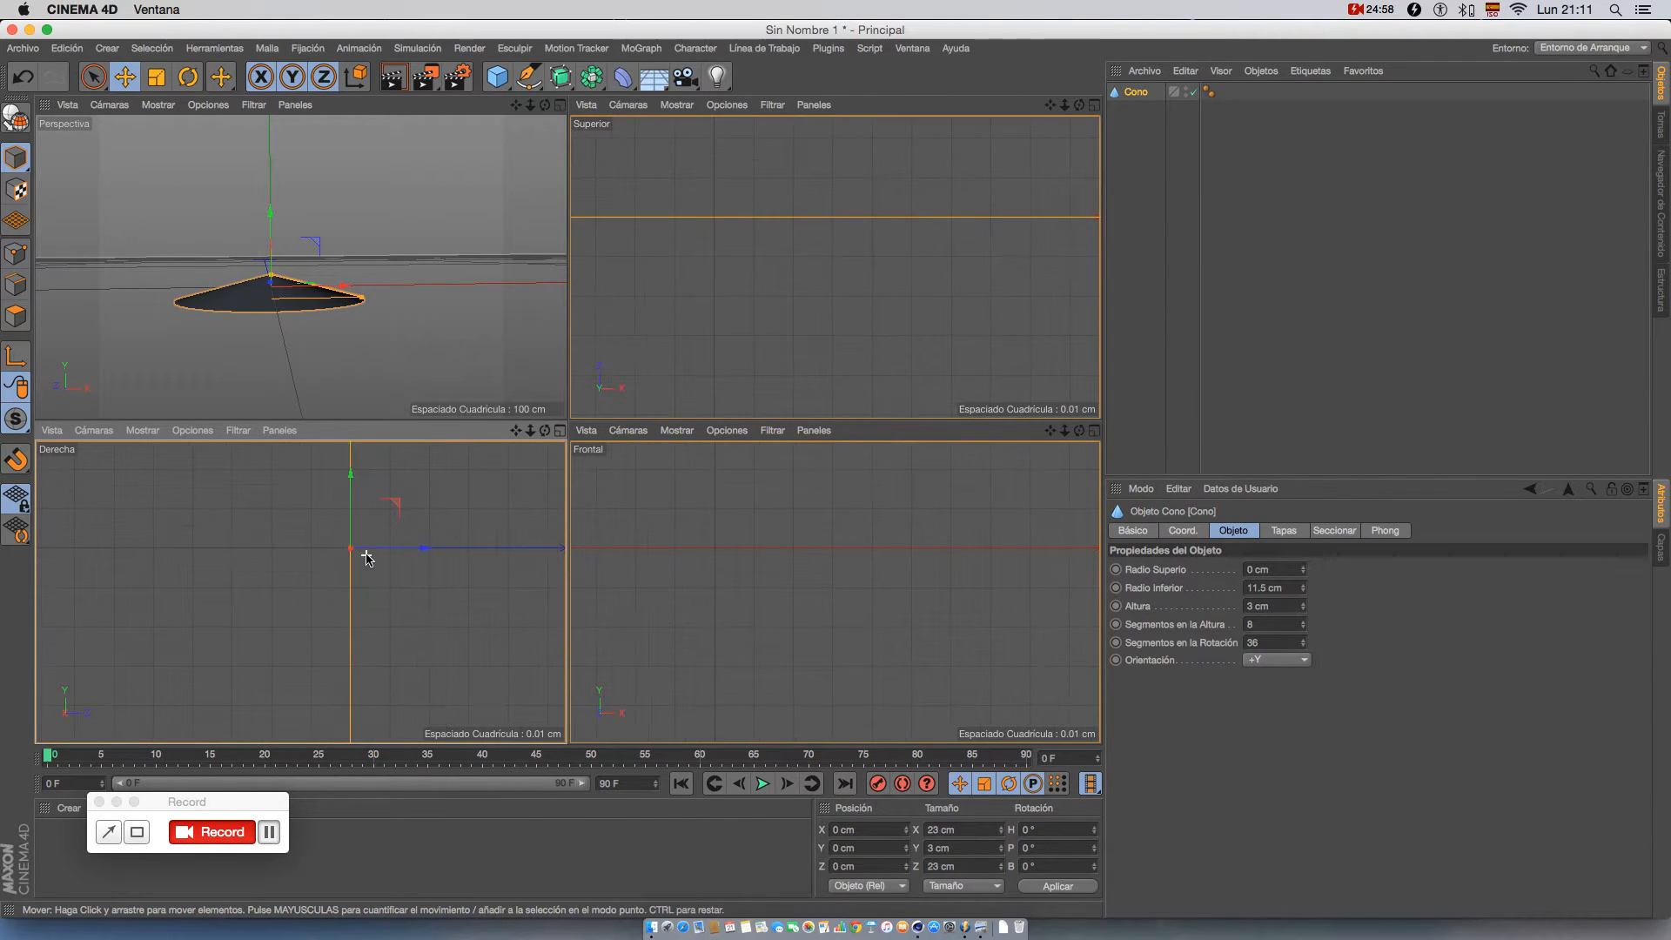
scroll(365, 558, "down", 10)
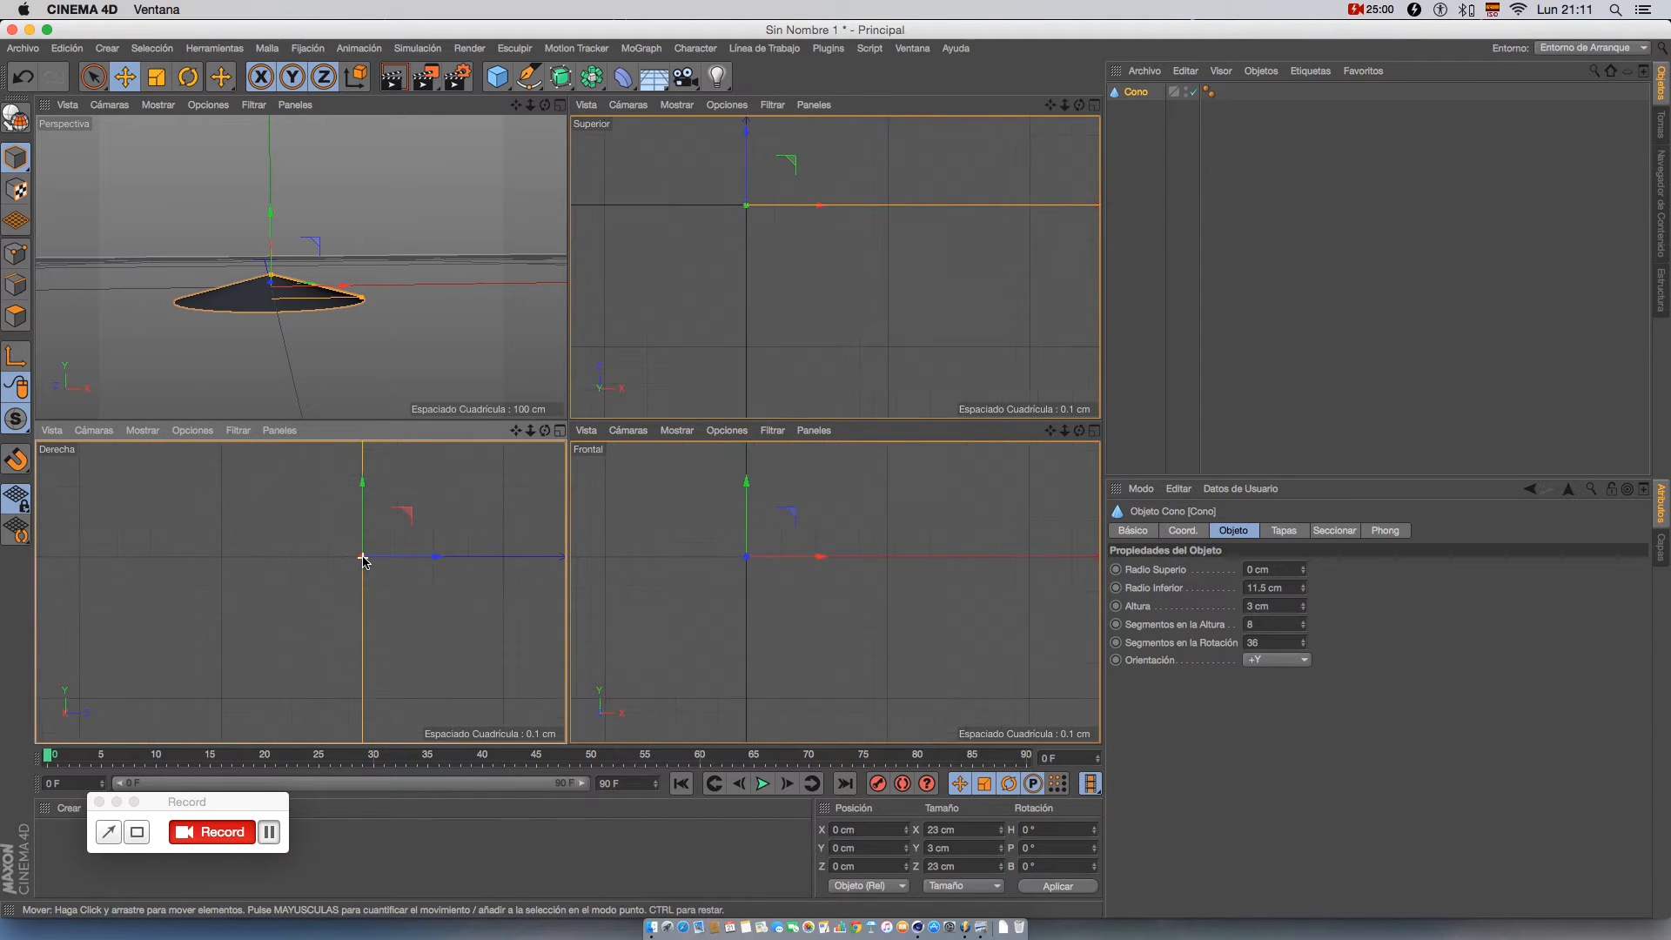
scroll(363, 557, "down", 5)
middle_click_drag(400, 580, 362, 634, "alt")
scroll(360, 634, "down", 4)
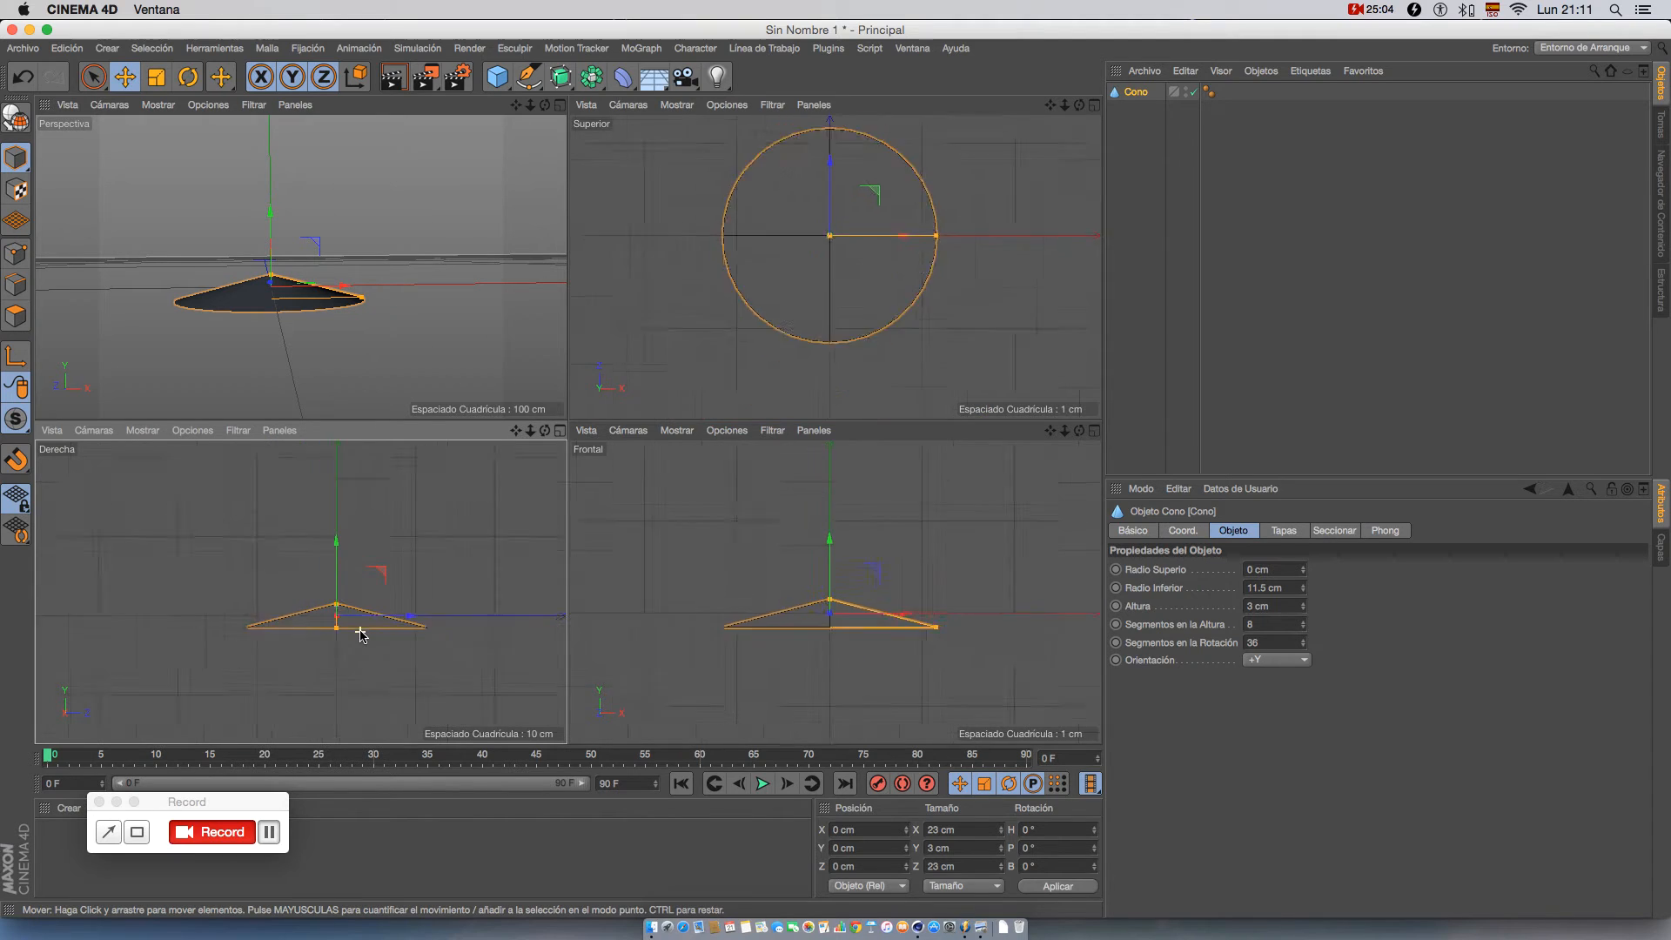
scroll(362, 634, "down", 4)
scroll(361, 634, "up", 4)
scroll(361, 634, "down", 4)
scroll(361, 634, "up", 5)
scroll(361, 634, "down", 2)
scroll(361, 634, "down", 3)
scroll(362, 634, "up", 7)
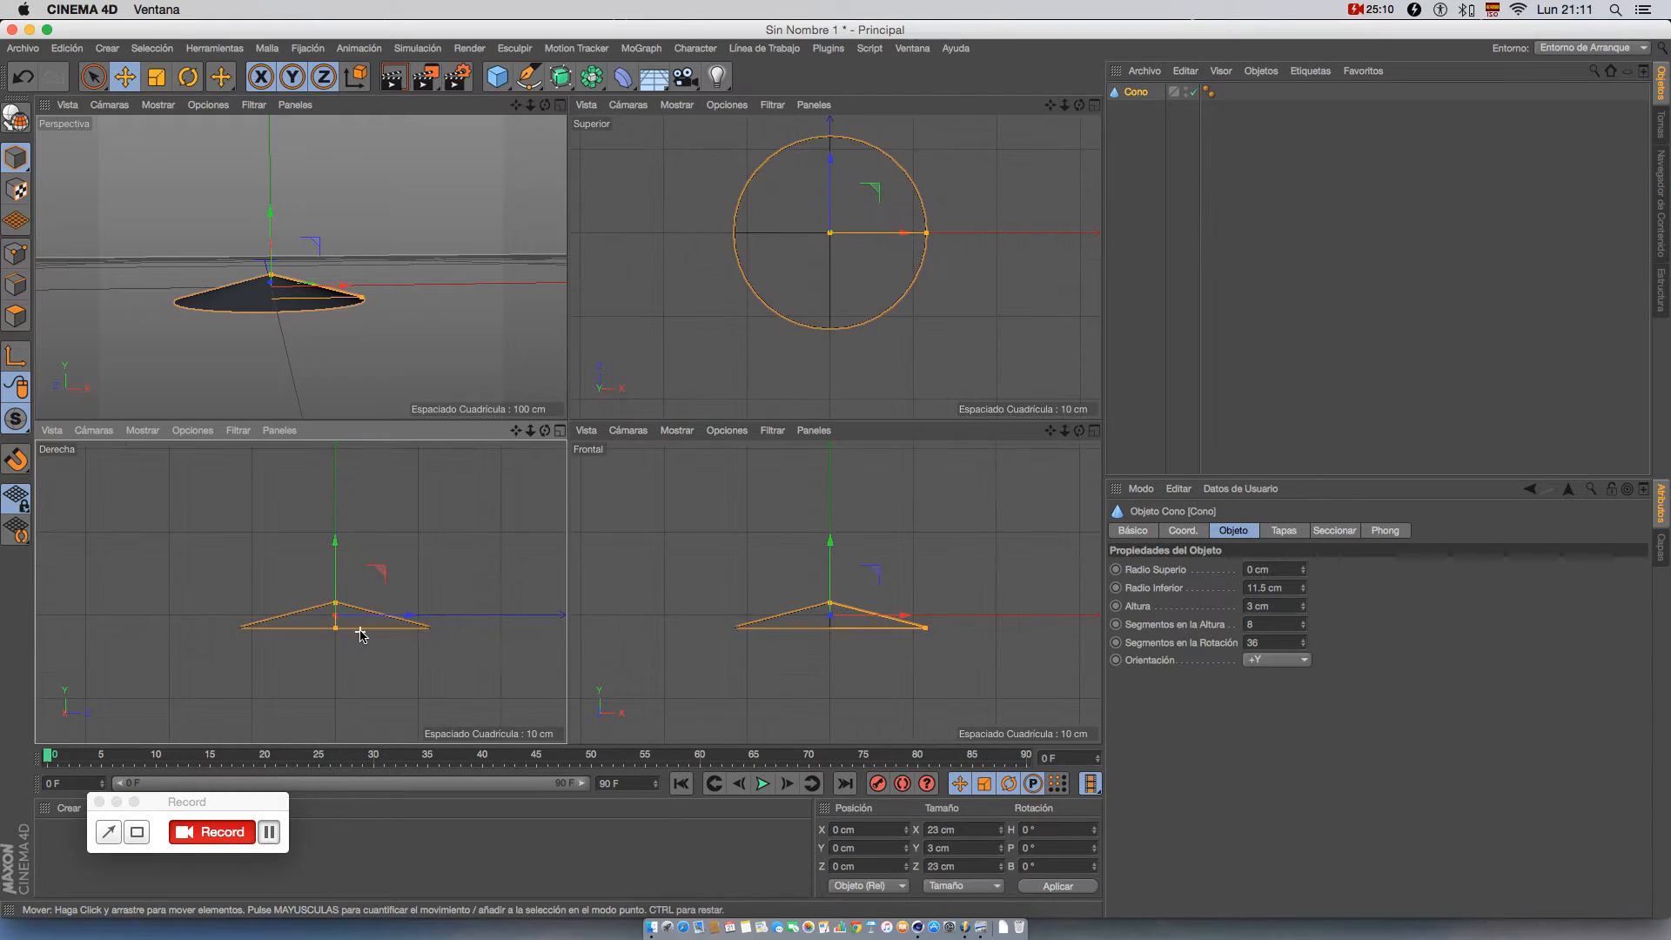
scroll(361, 634, "down", 4)
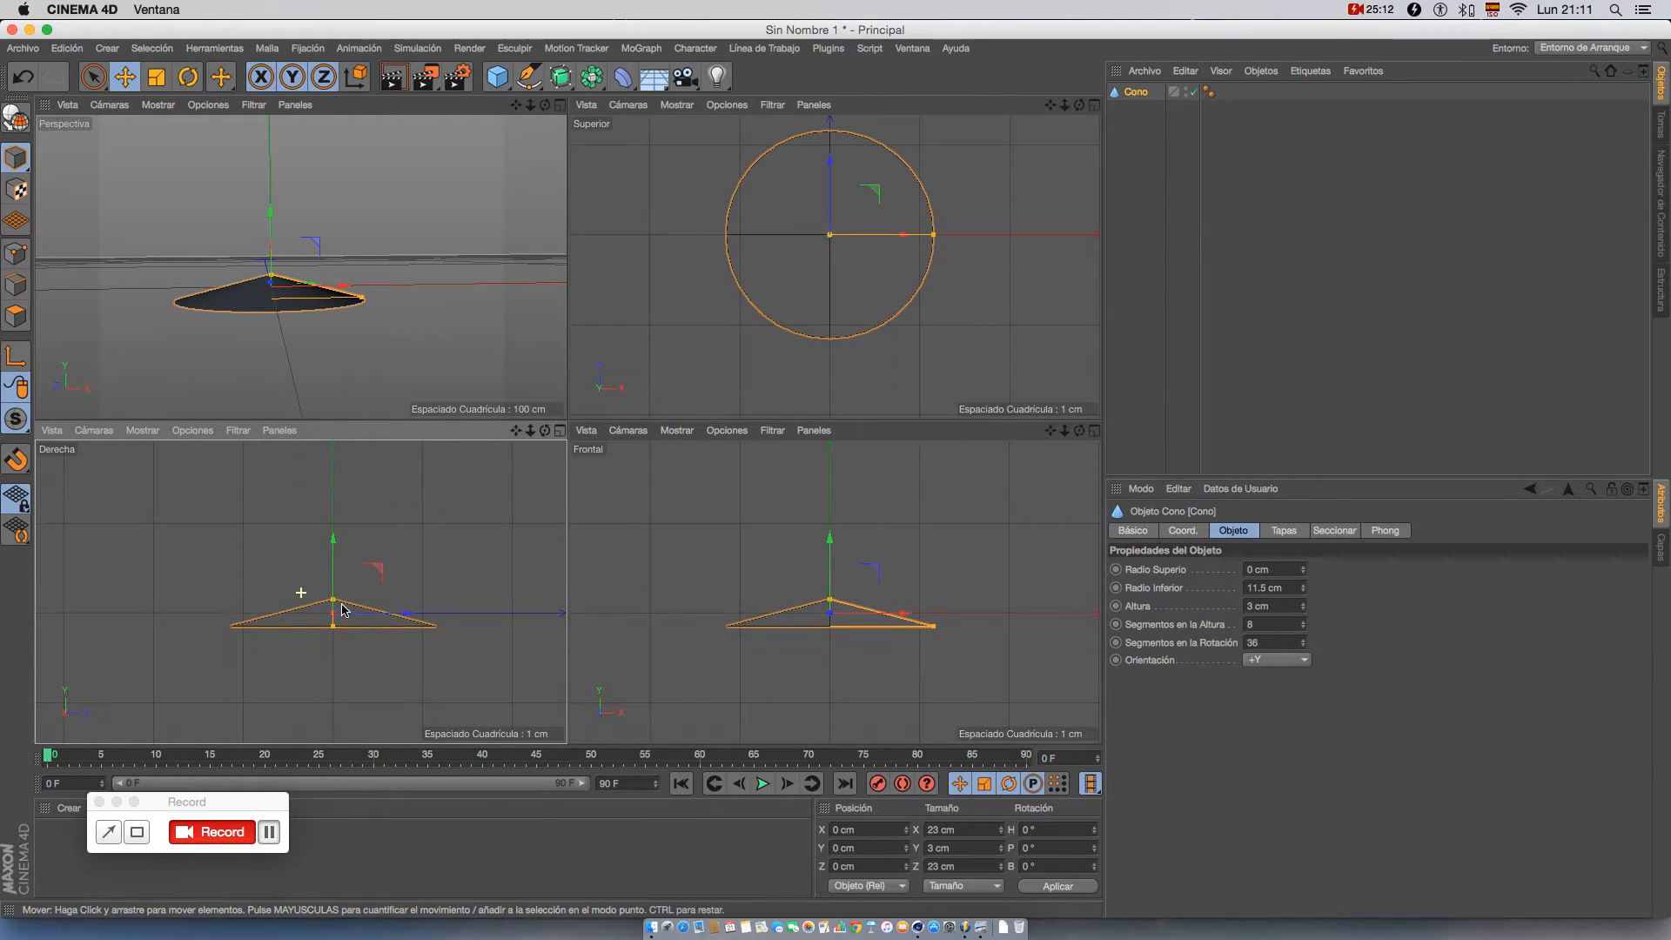
scroll(304, 609, "up", 4)
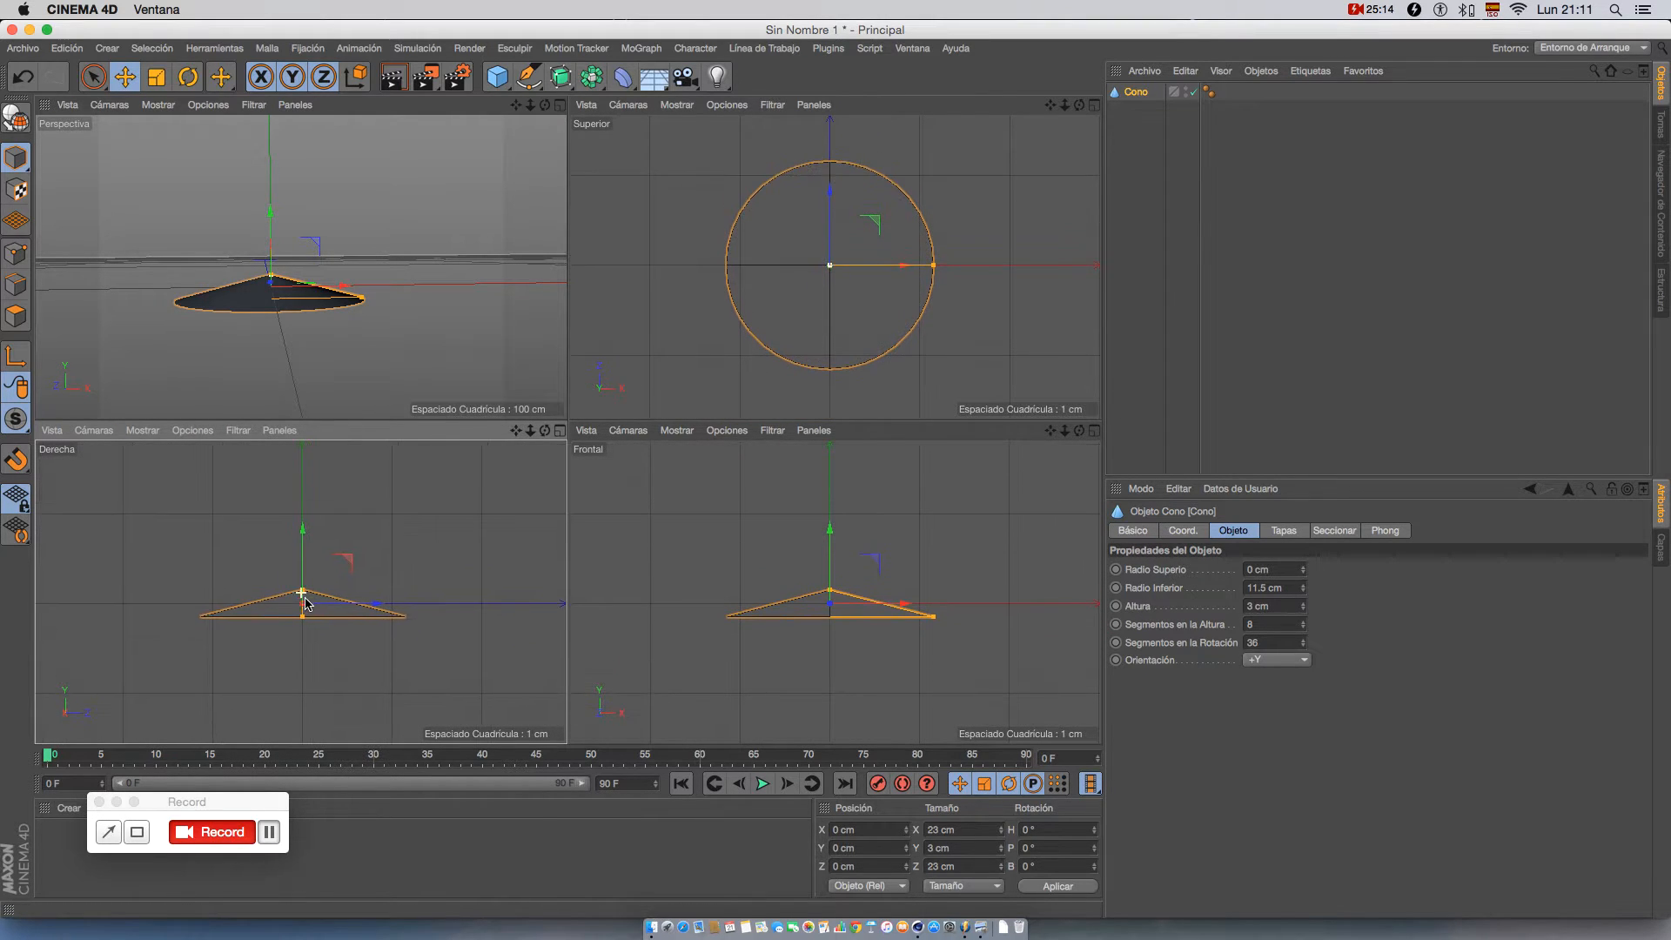
scroll(298, 607, "up", 3)
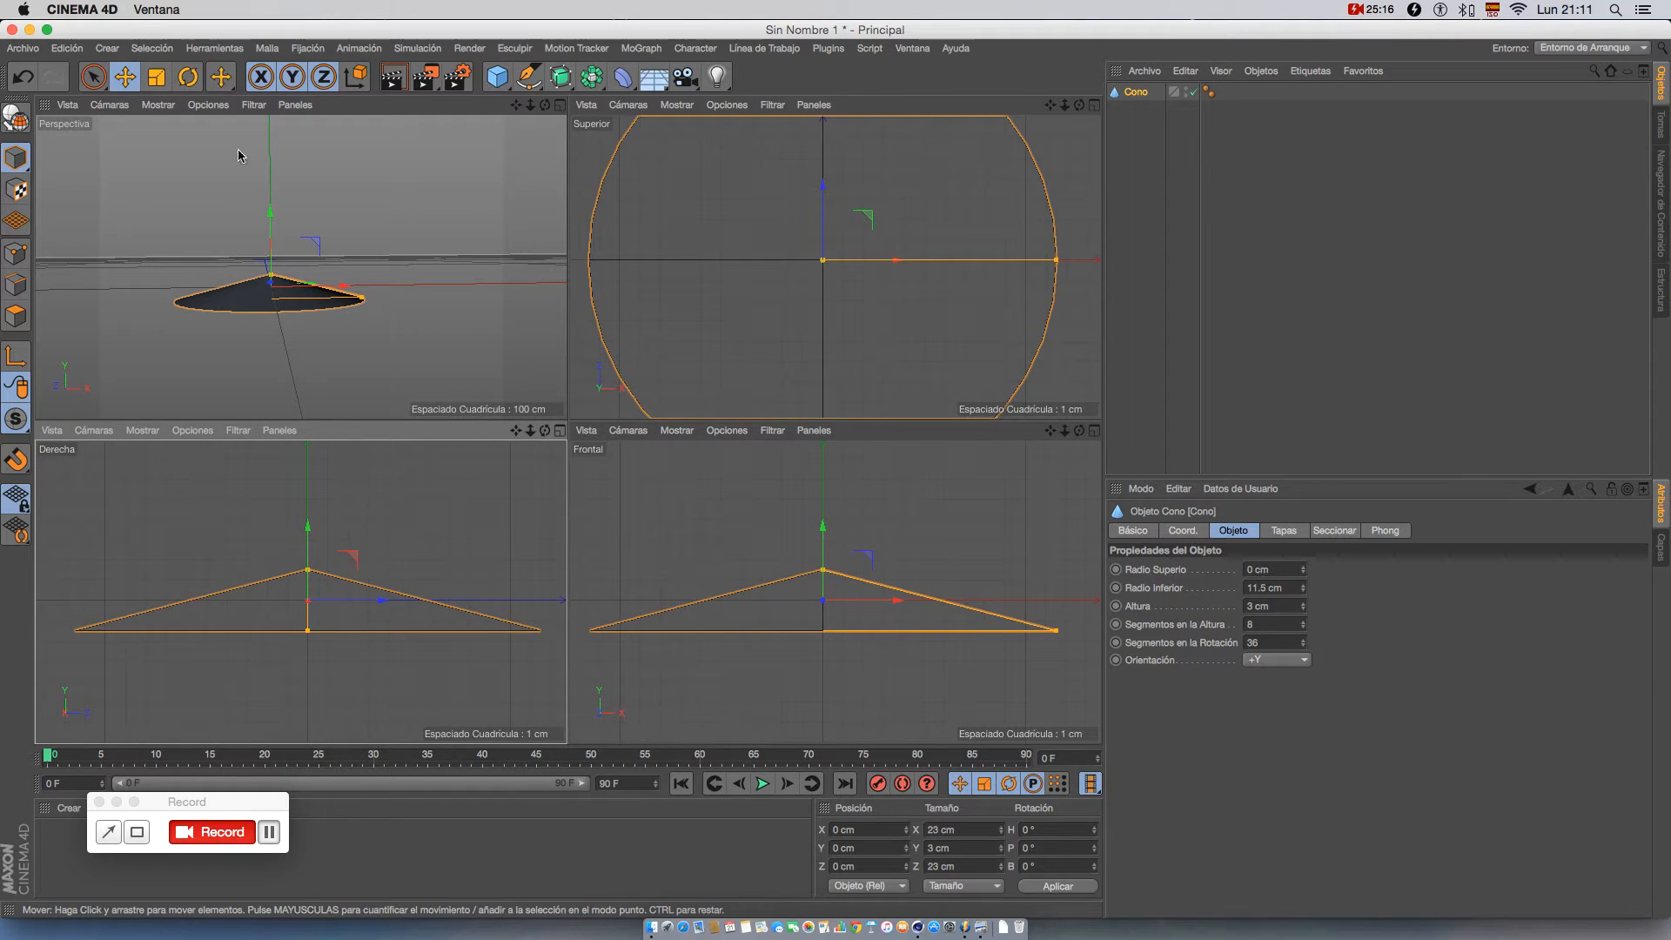
middle_click_drag(375, 550, 340, 539, "alt")
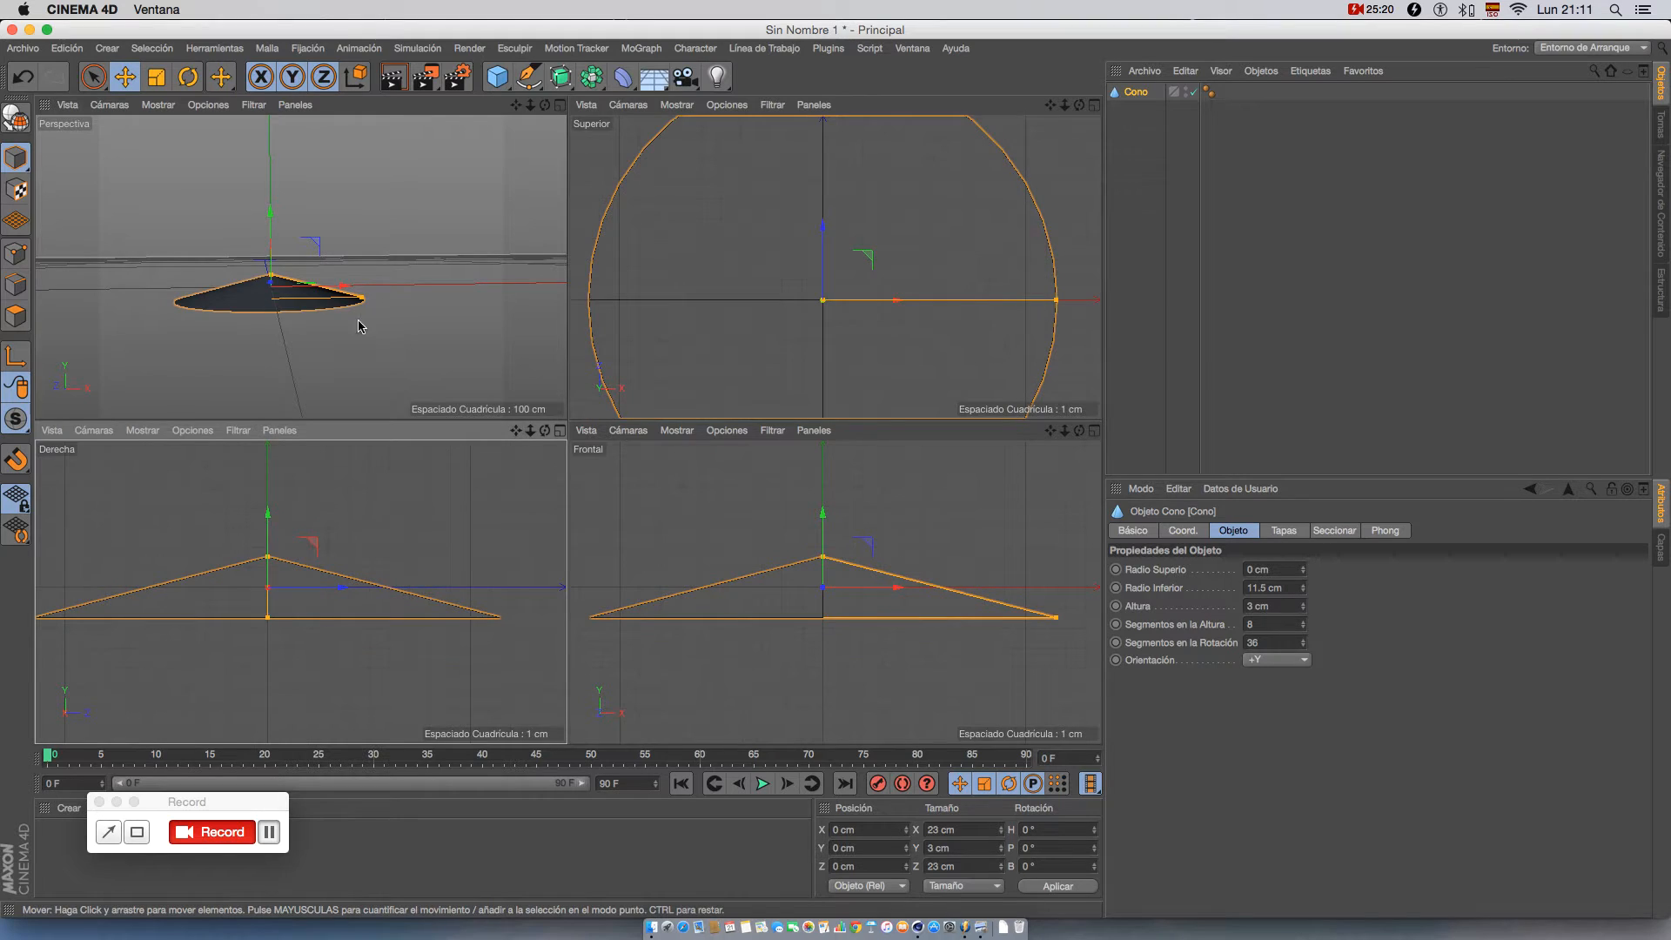
- Maximize the Derecha view with the cone's whole triangular profile centred in it
middle_click(304, 306)
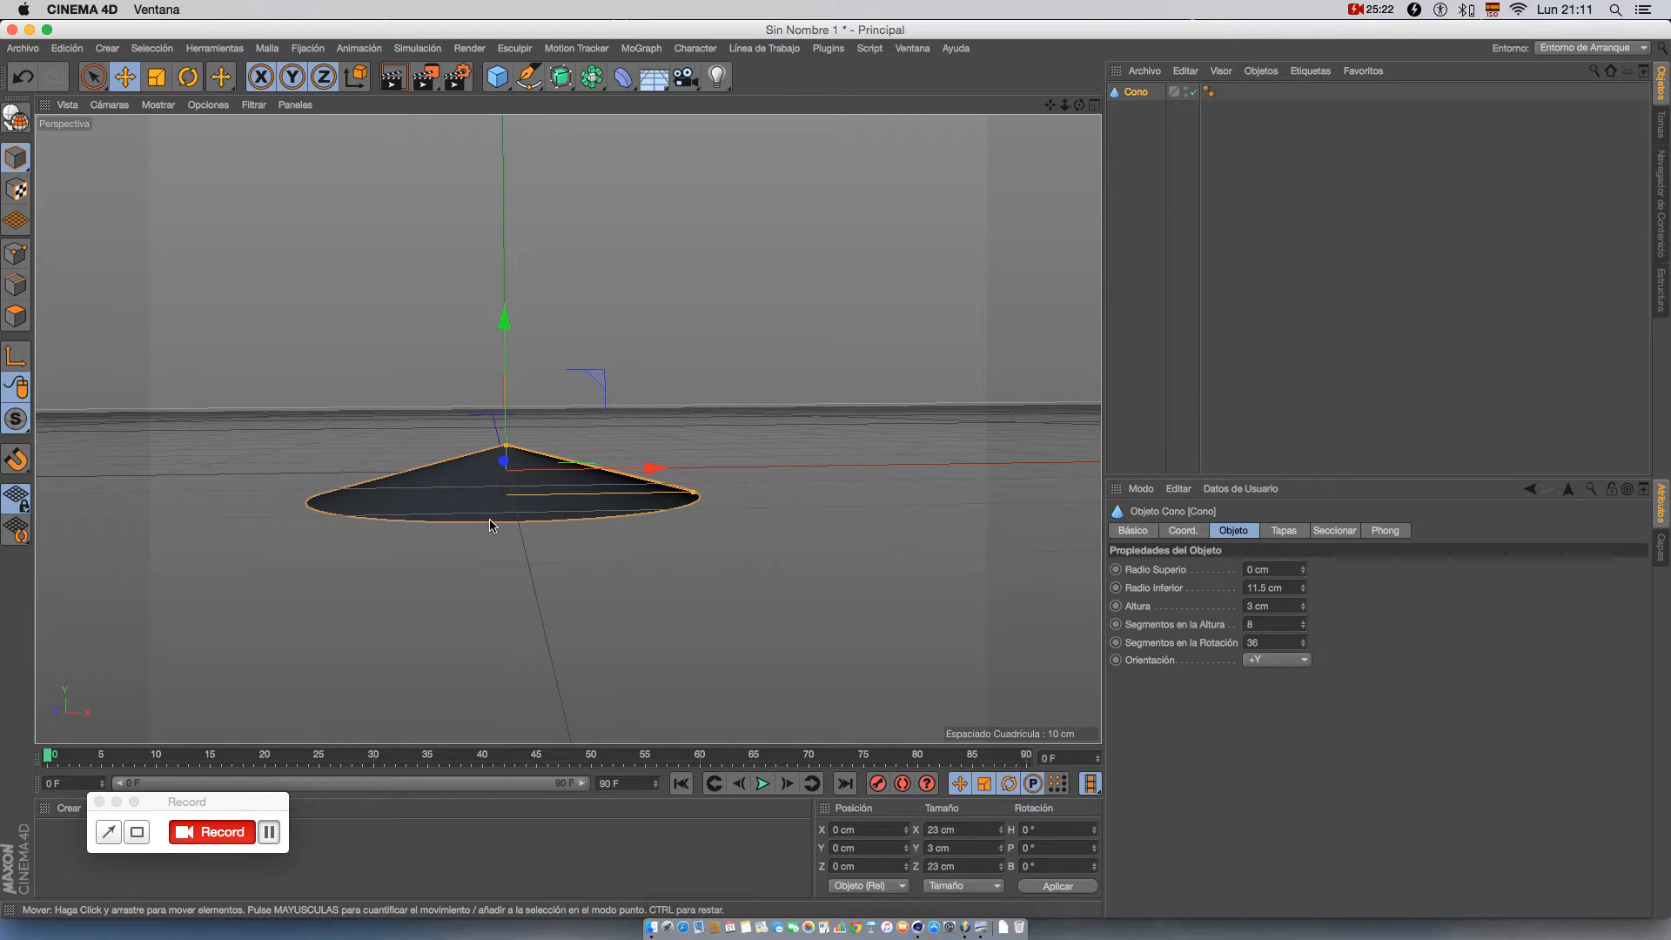
middle_click(465, 490)
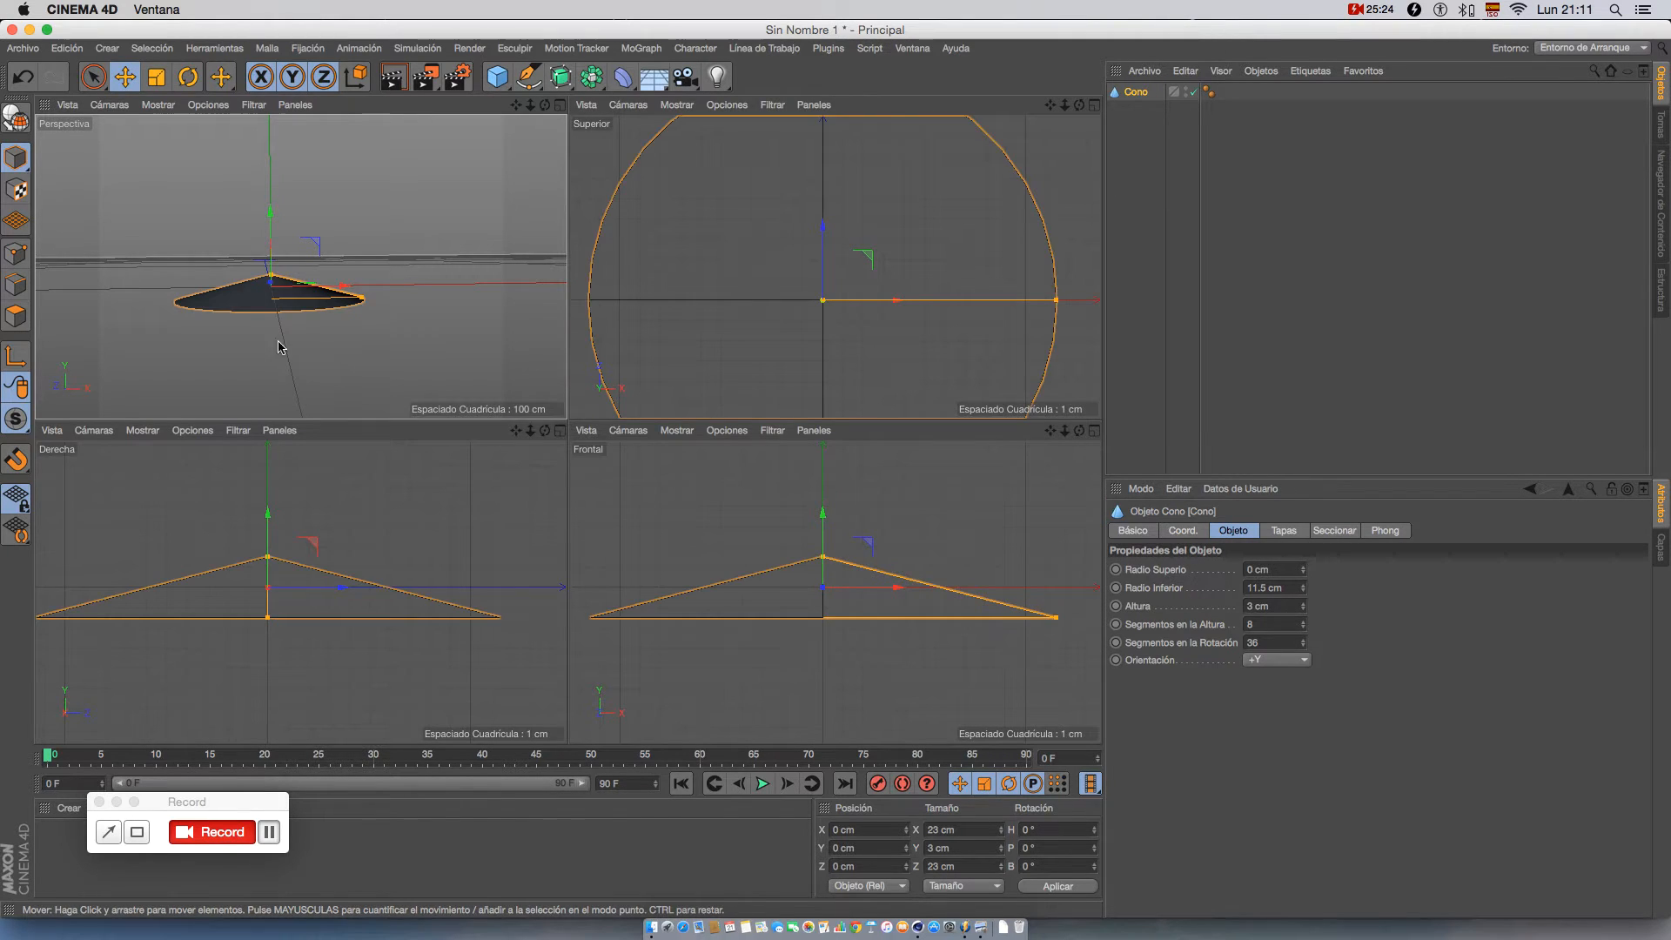
middle_click_drag(228, 569, 342, 566, "alt")
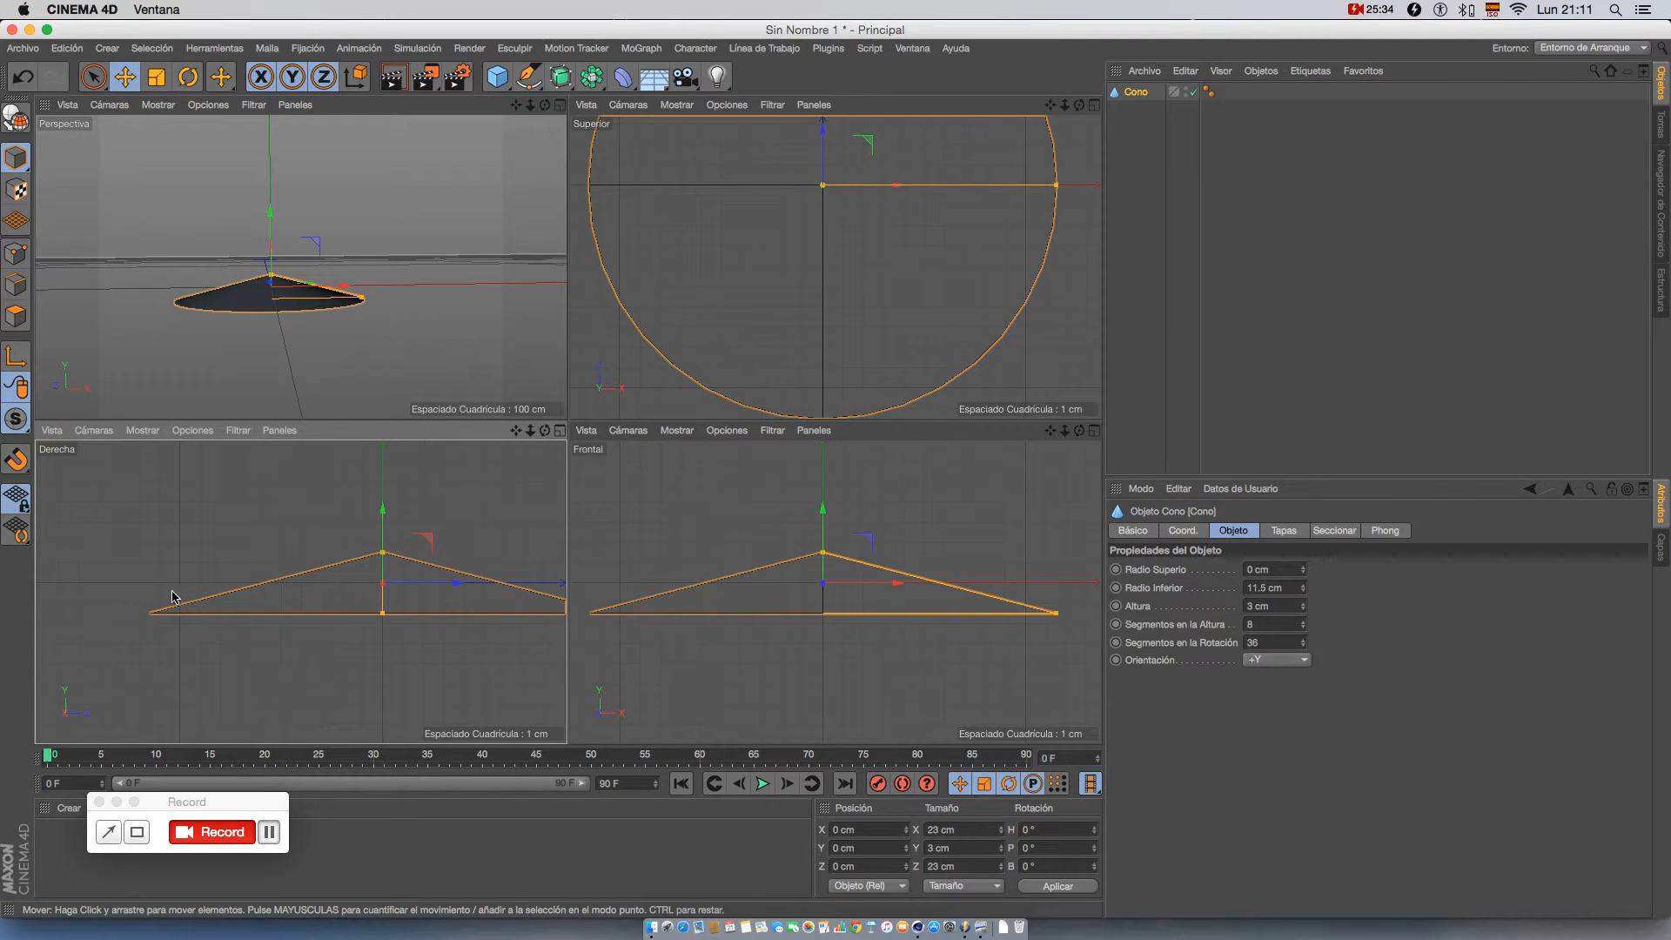
scroll(258, 596, "down", 4)
middle_click_drag(259, 595, 226, 585, "alt")
scroll(167, 589, "up", 3)
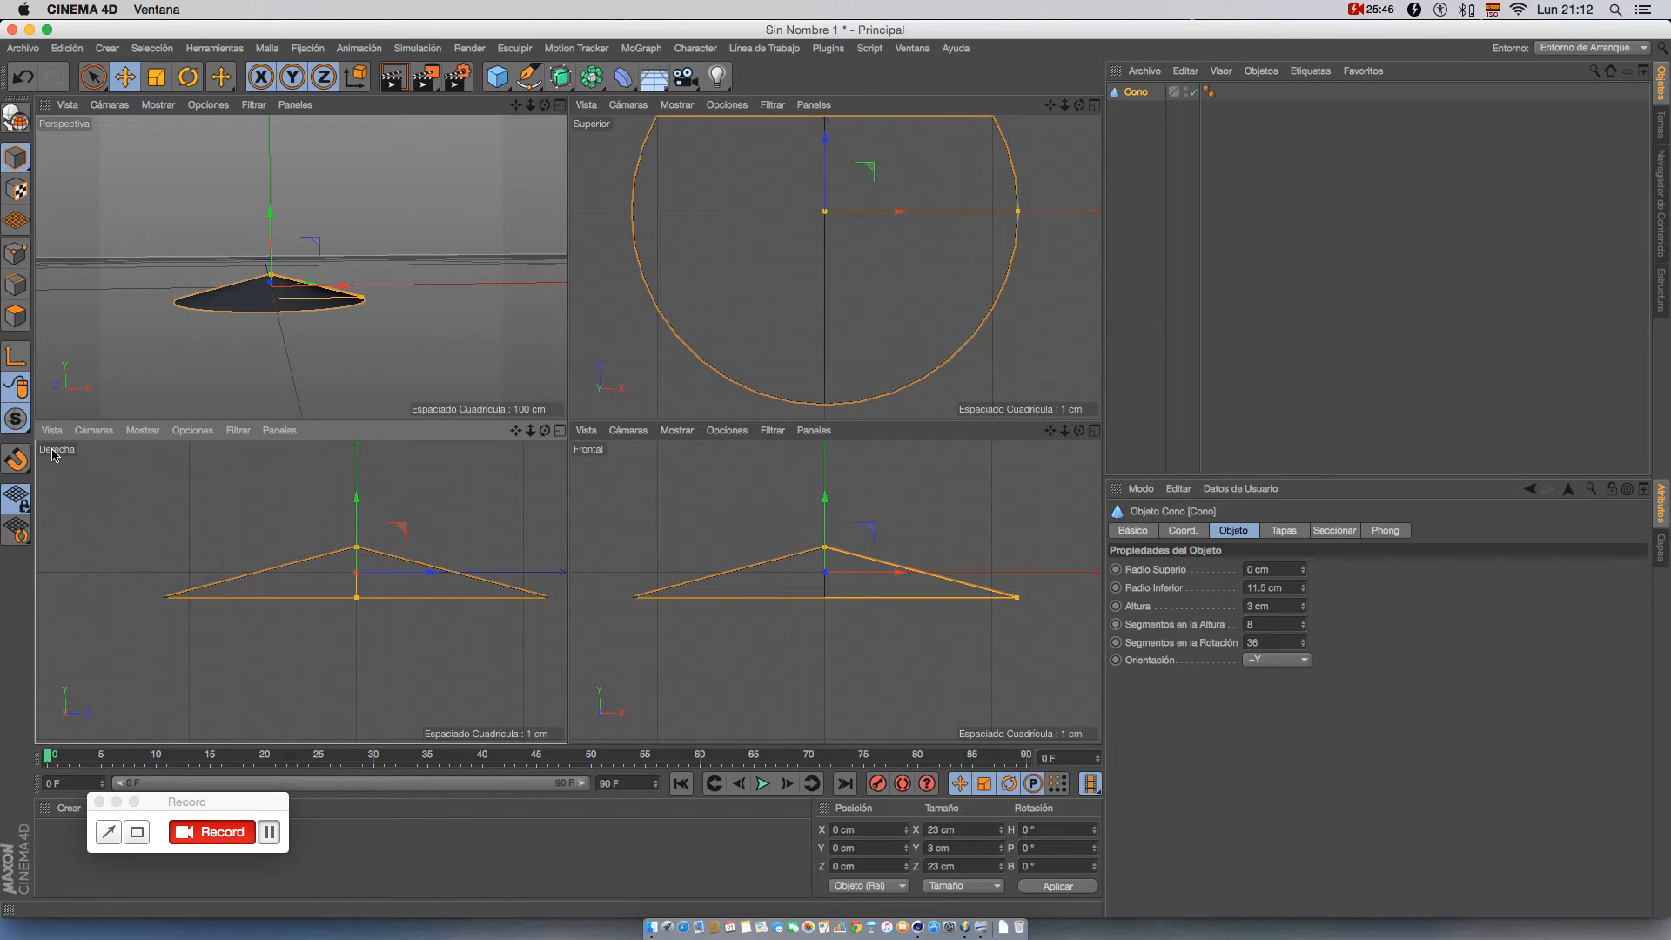
middle_click(432, 521)
middle_click_drag(789, 424, 734, 489, "alt")
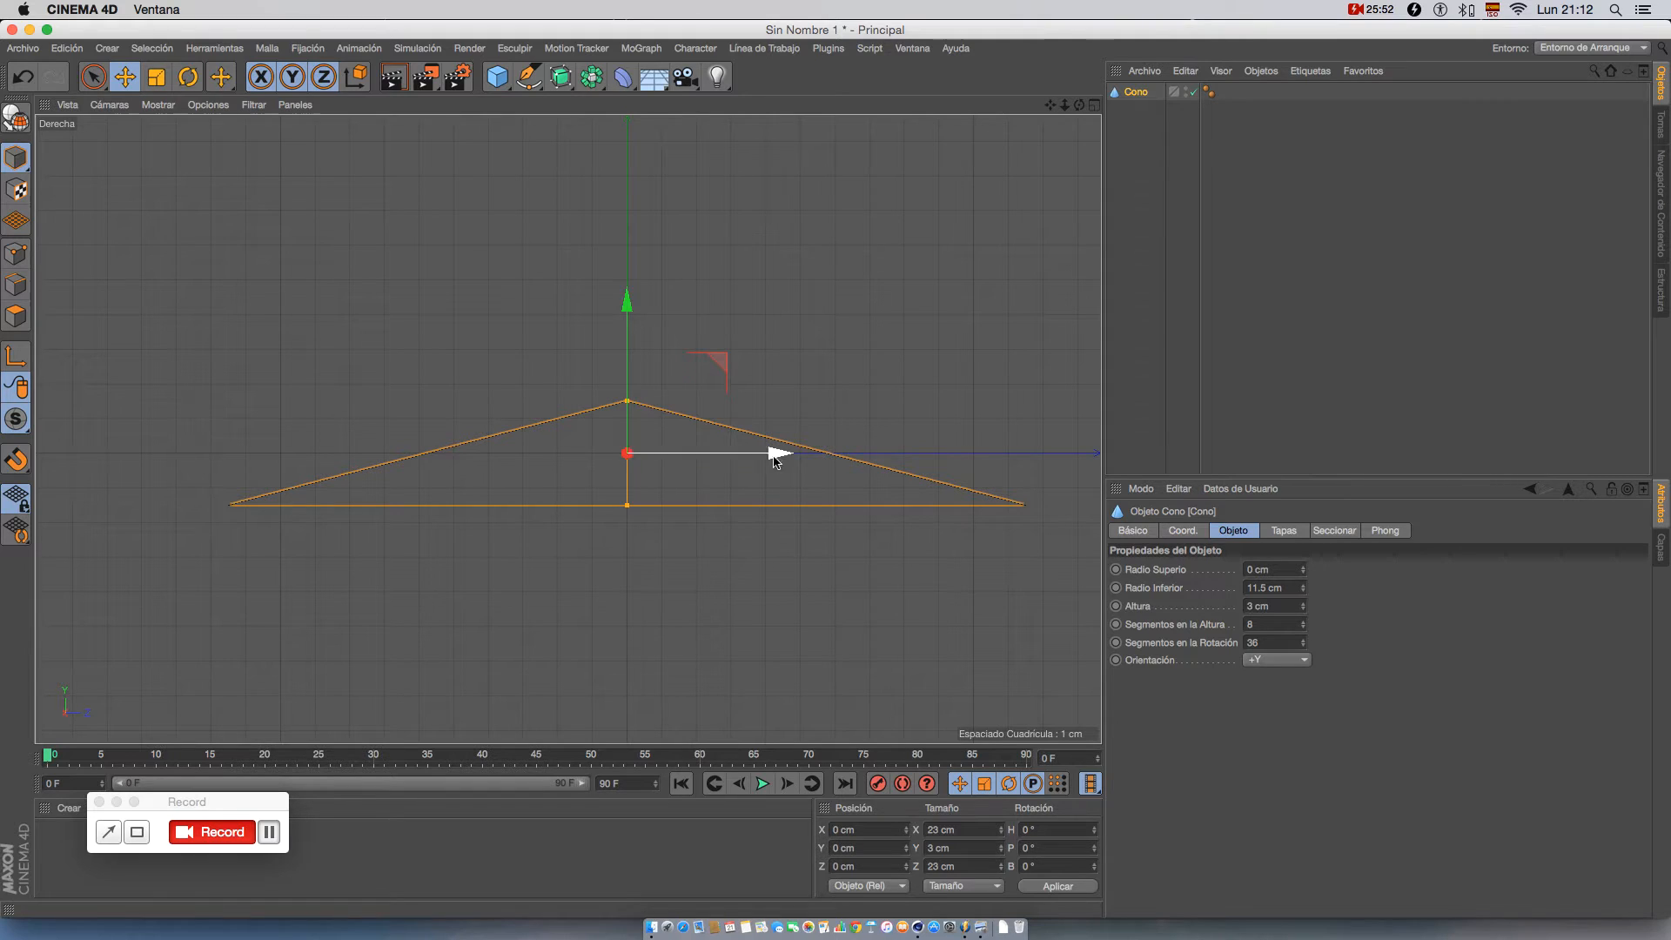
- Try raising the cone along its Y axis in the Derecha view, and undo the move
middle_click_drag(962, 455, 863, 451, "alt")
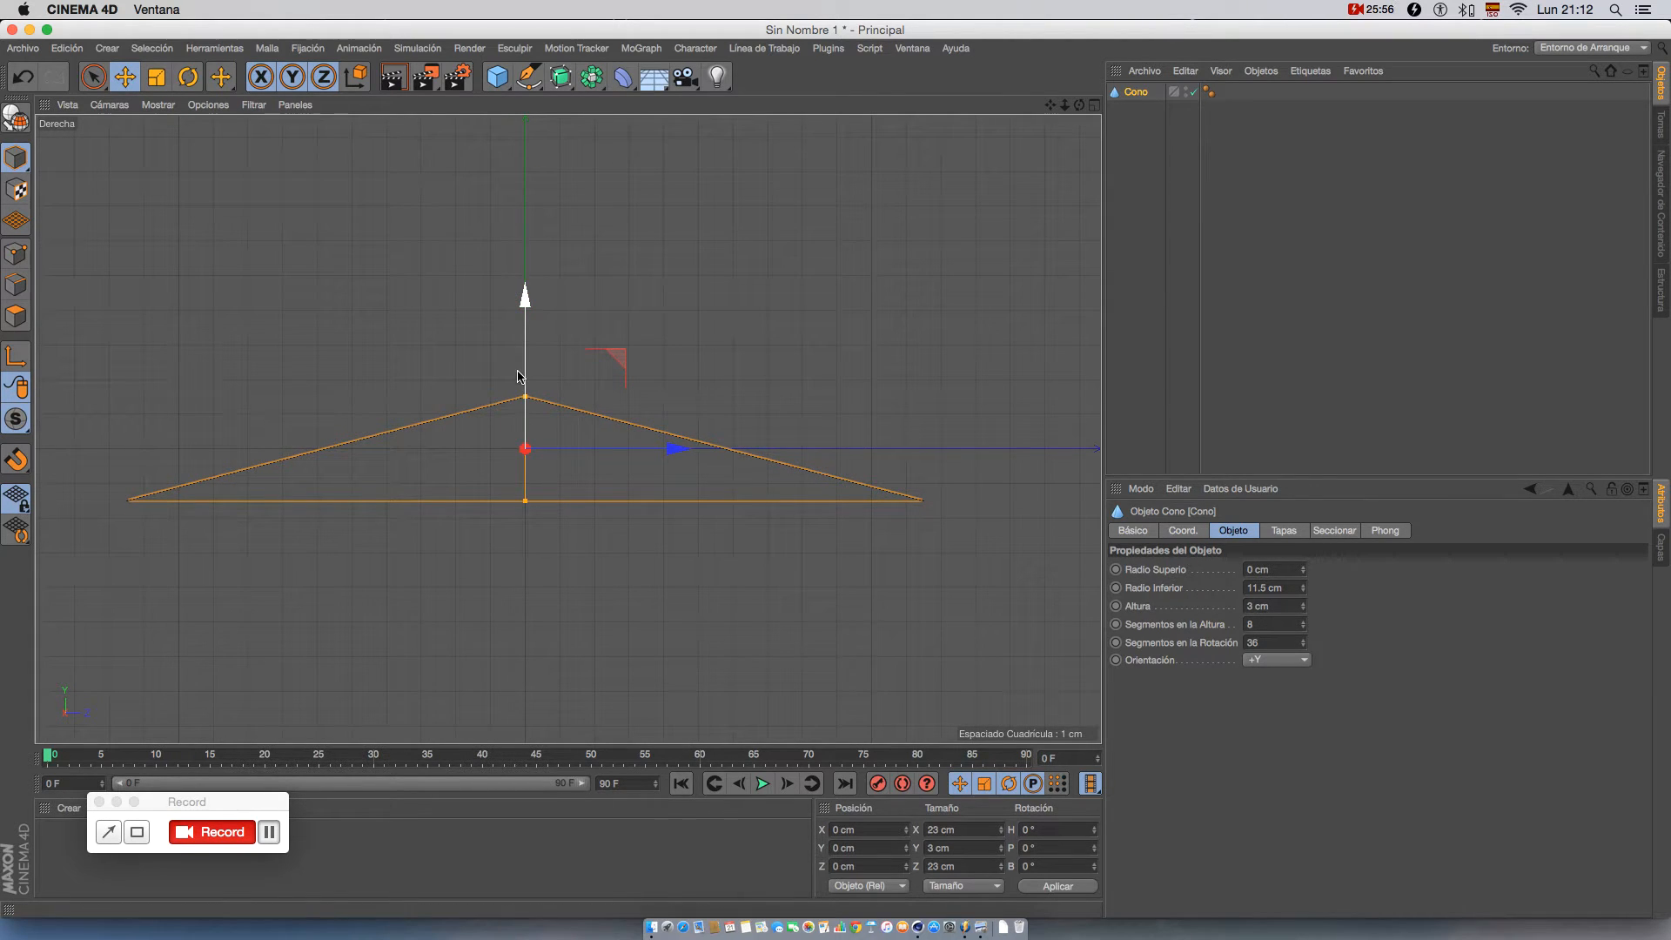
left_click_drag(526, 303, 543, 248)
left_click_drag(544, 249, 544, 250)
key("super+z")
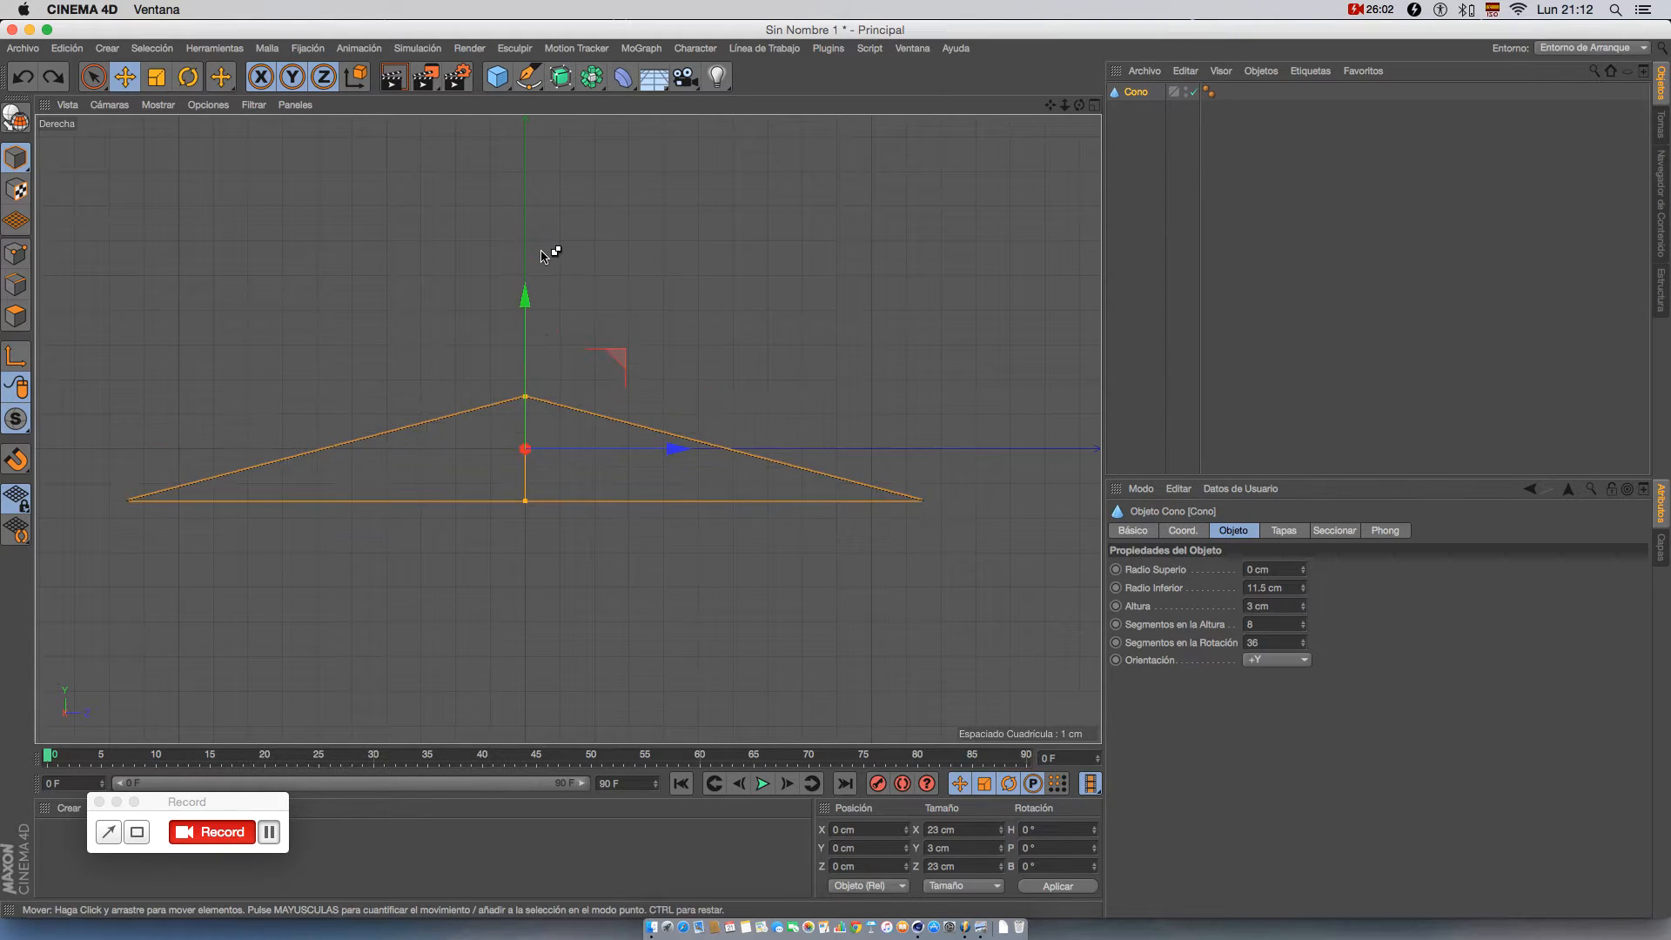
- Set the cone's Y position to 1.5 cm so its base rests on the world's zero line
scroll(557, 526, "up", 5)
middle_click_drag(522, 400, 596, 526, "alt")
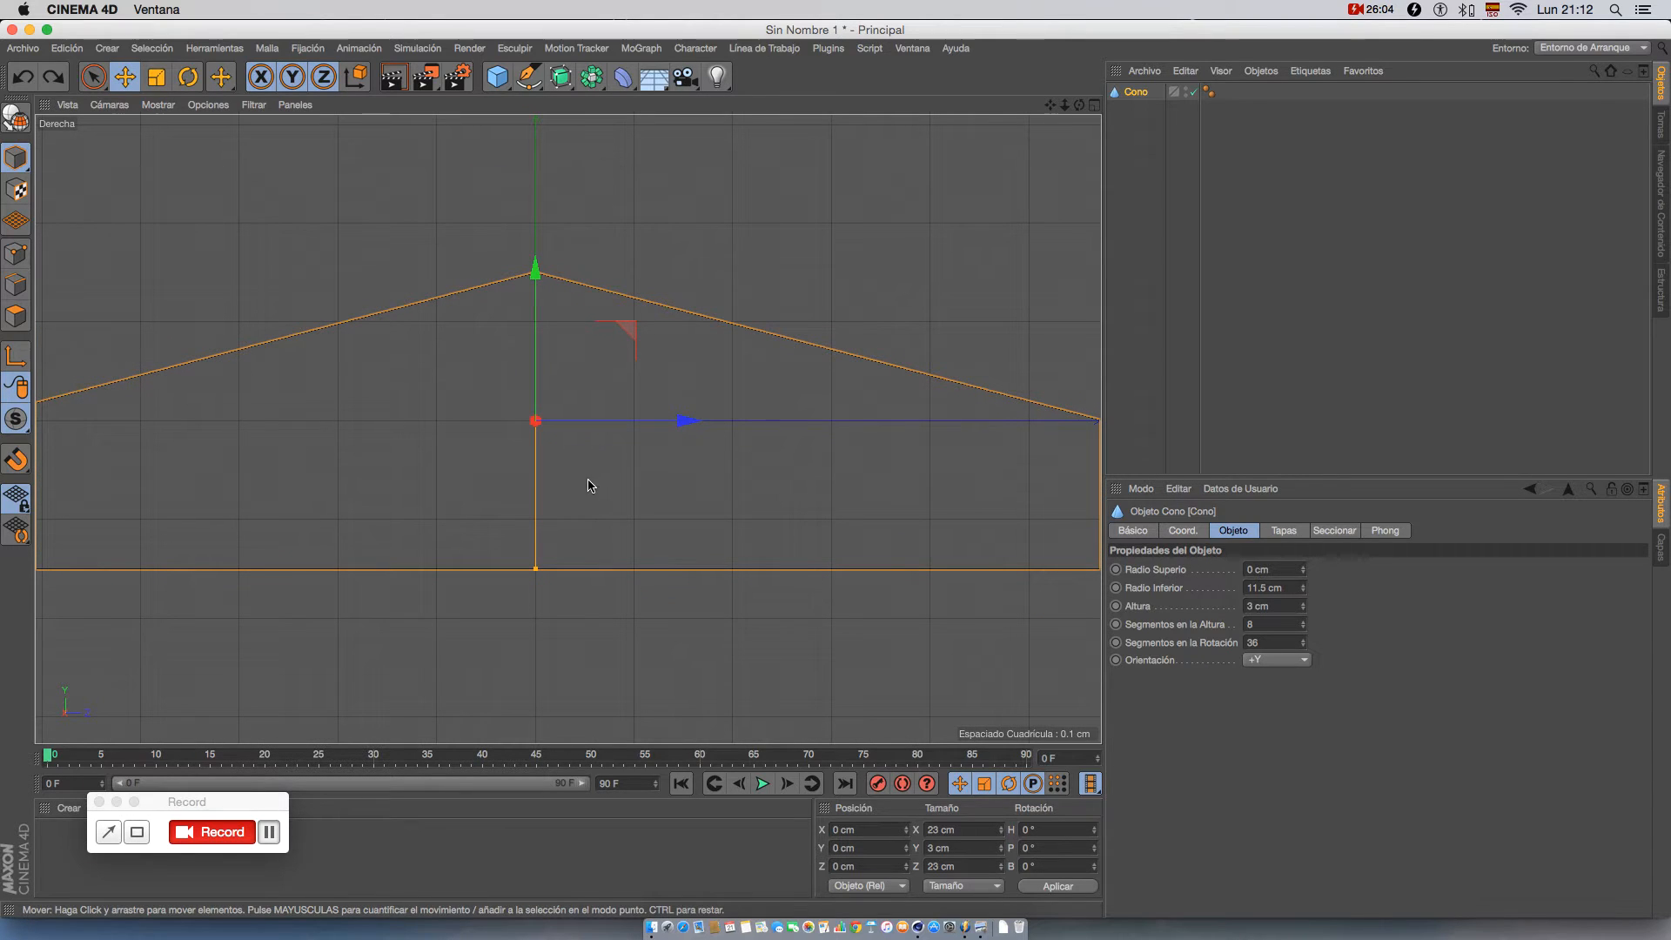
scroll(575, 374, "up", 3)
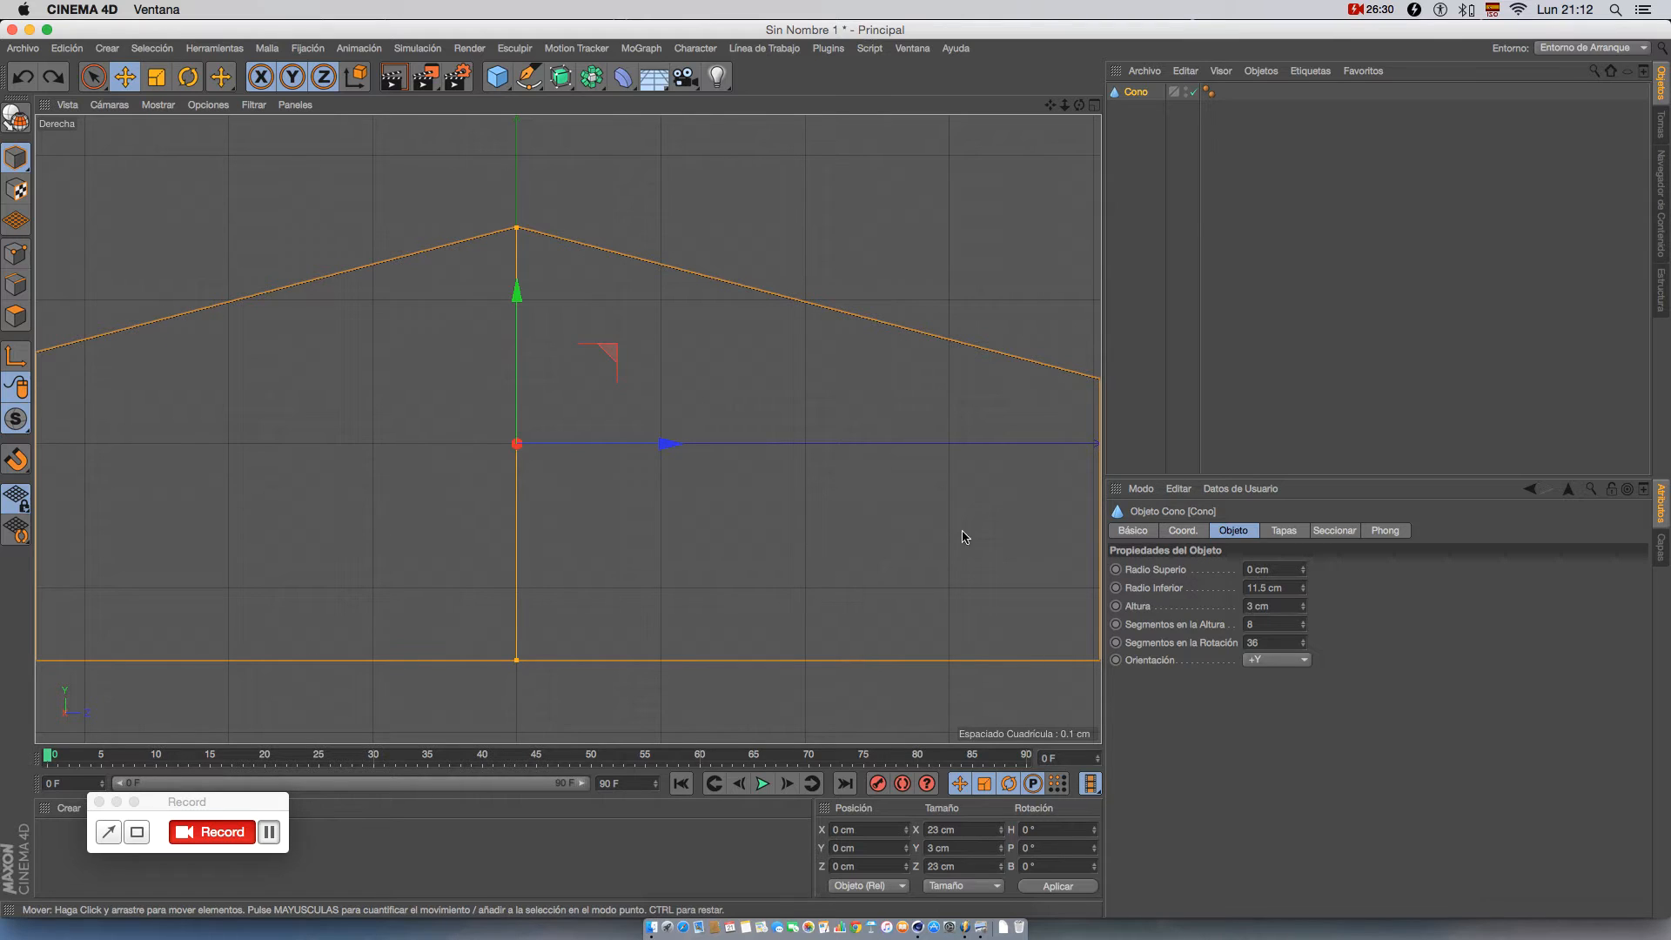
left_click(1183, 531)
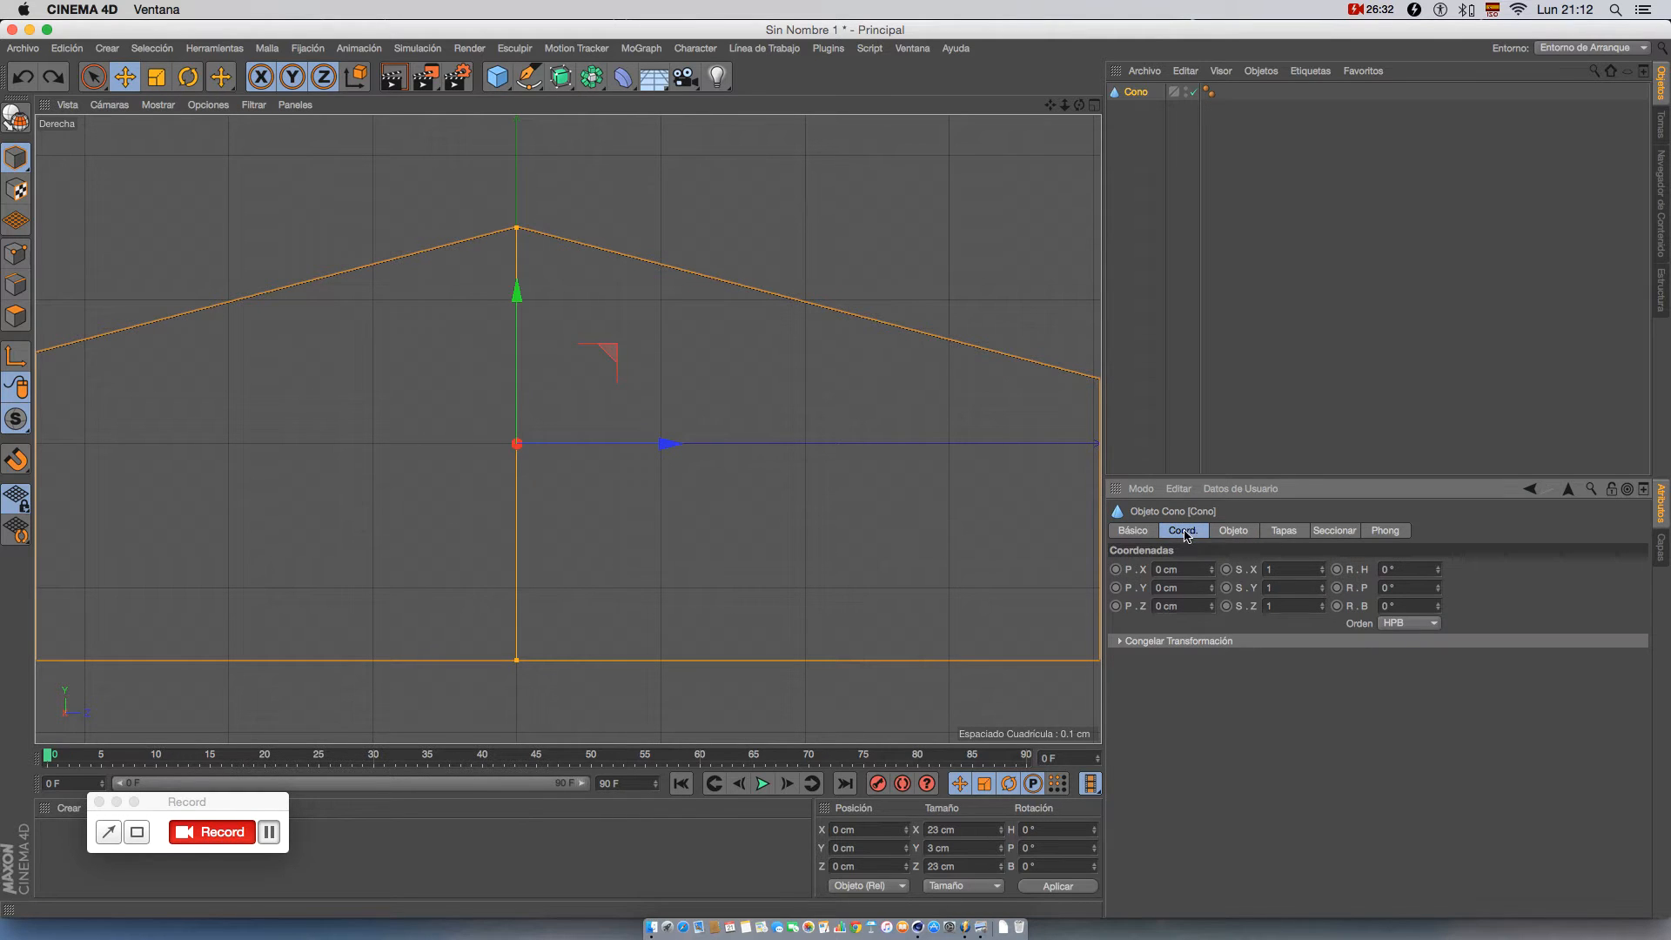
double_click(1159, 588)
type("1.5")
key("Return")
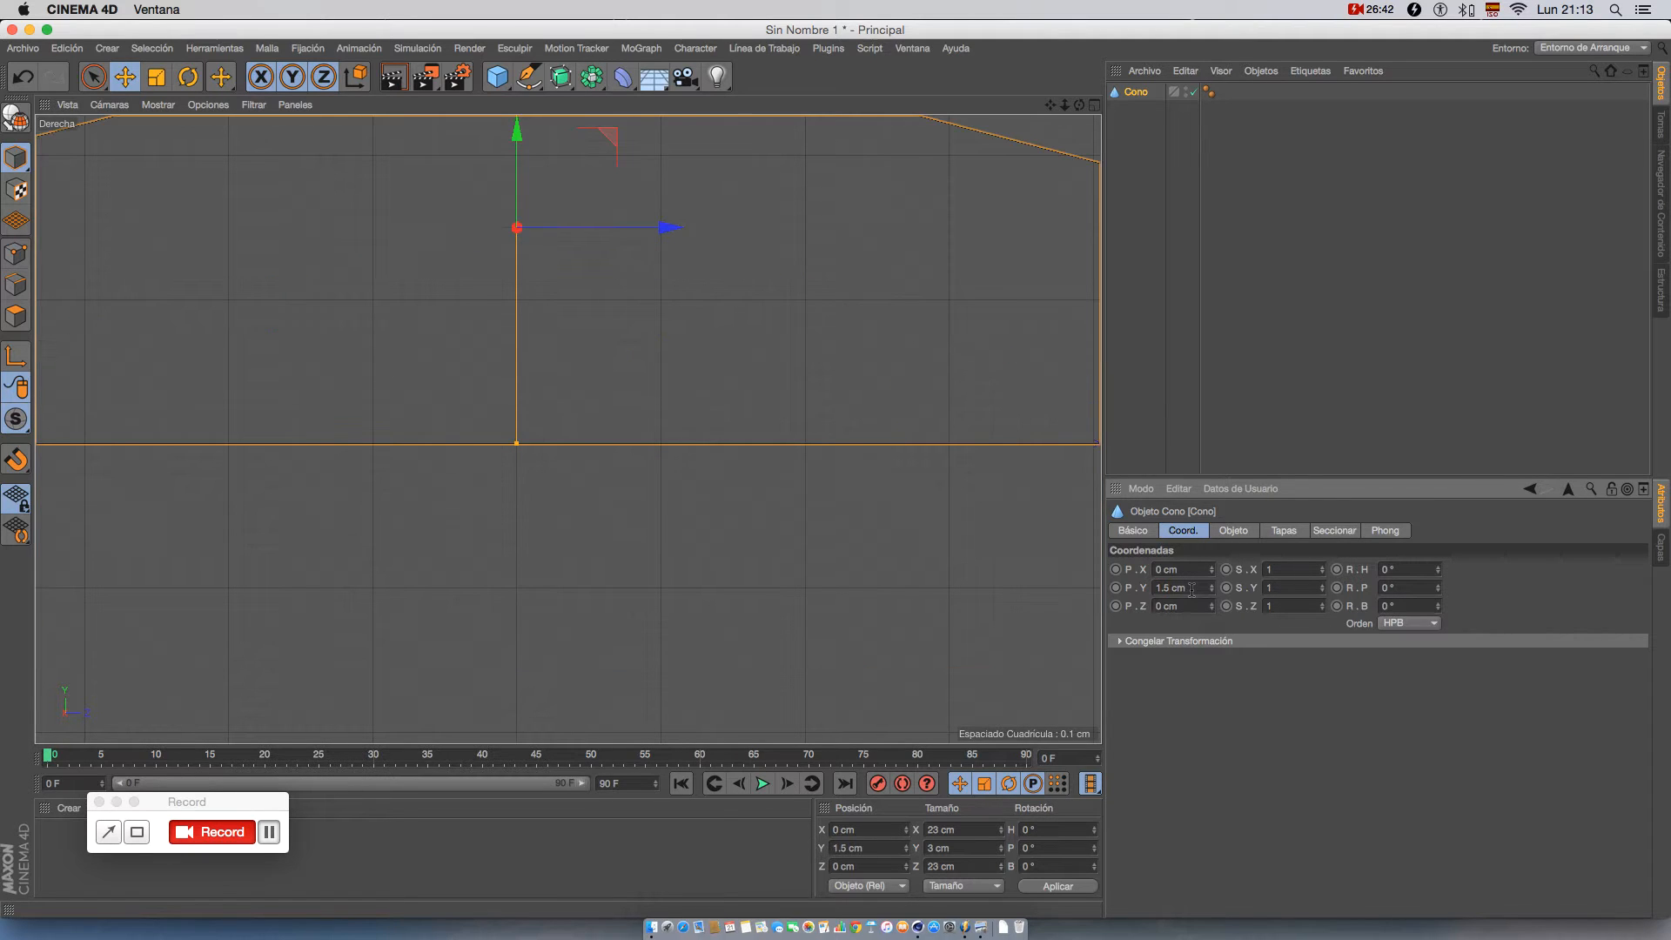
scroll(753, 365, "down", 5)
middle_click_drag(757, 402, 681, 429)
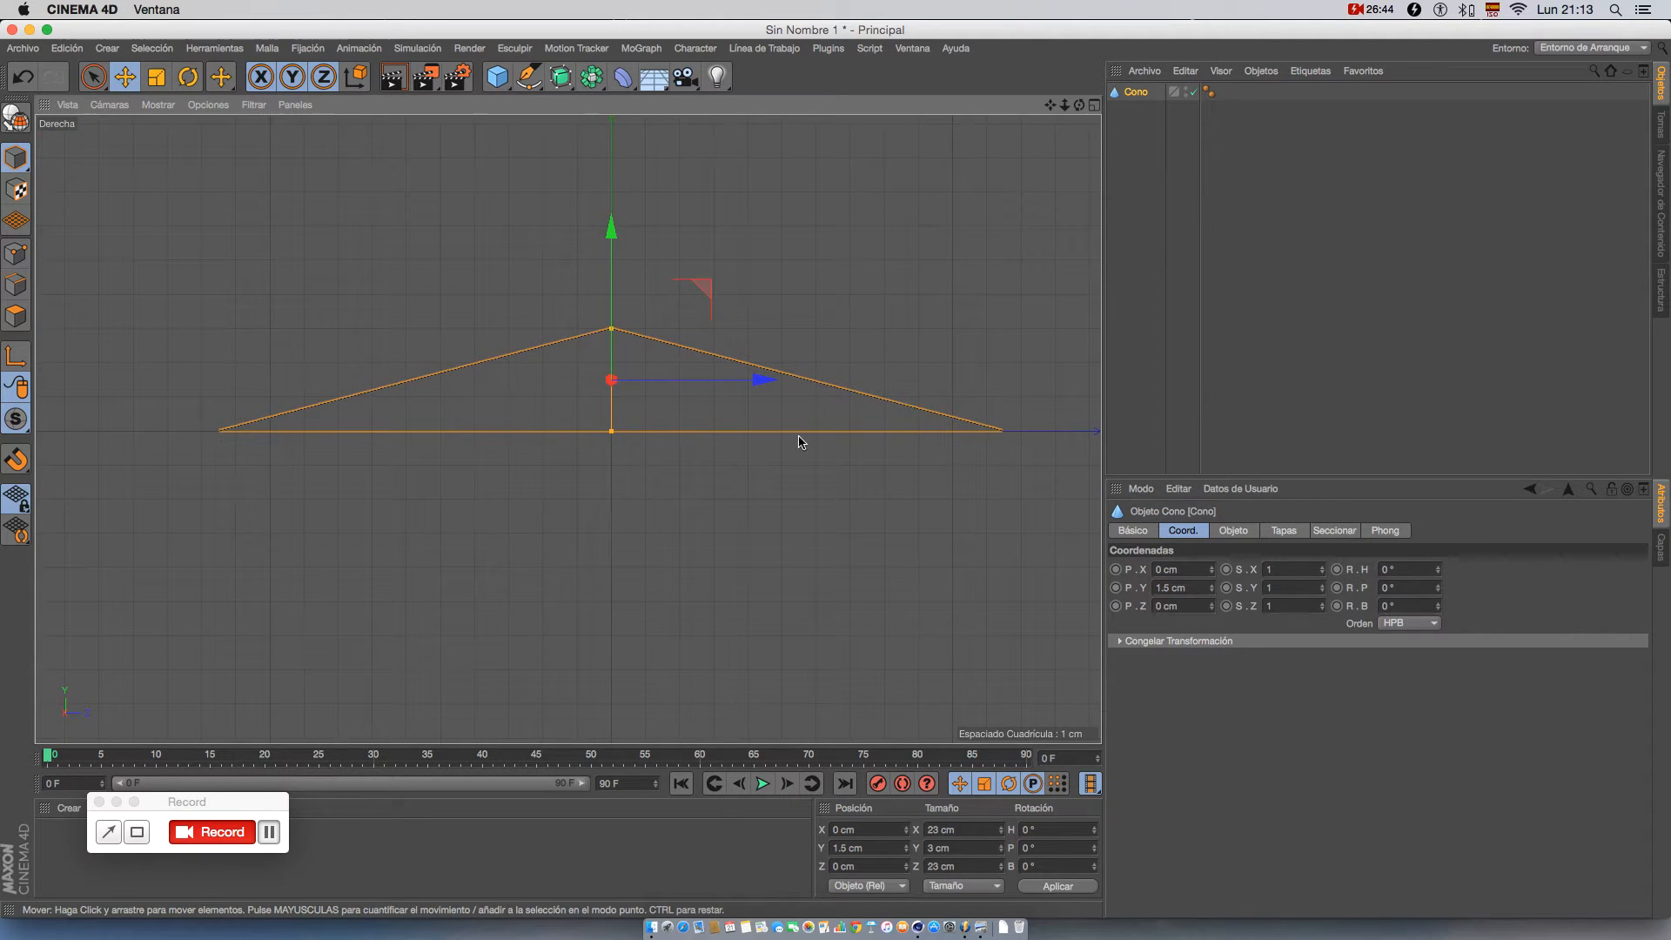
middle_click_drag(961, 452, 877, 456)
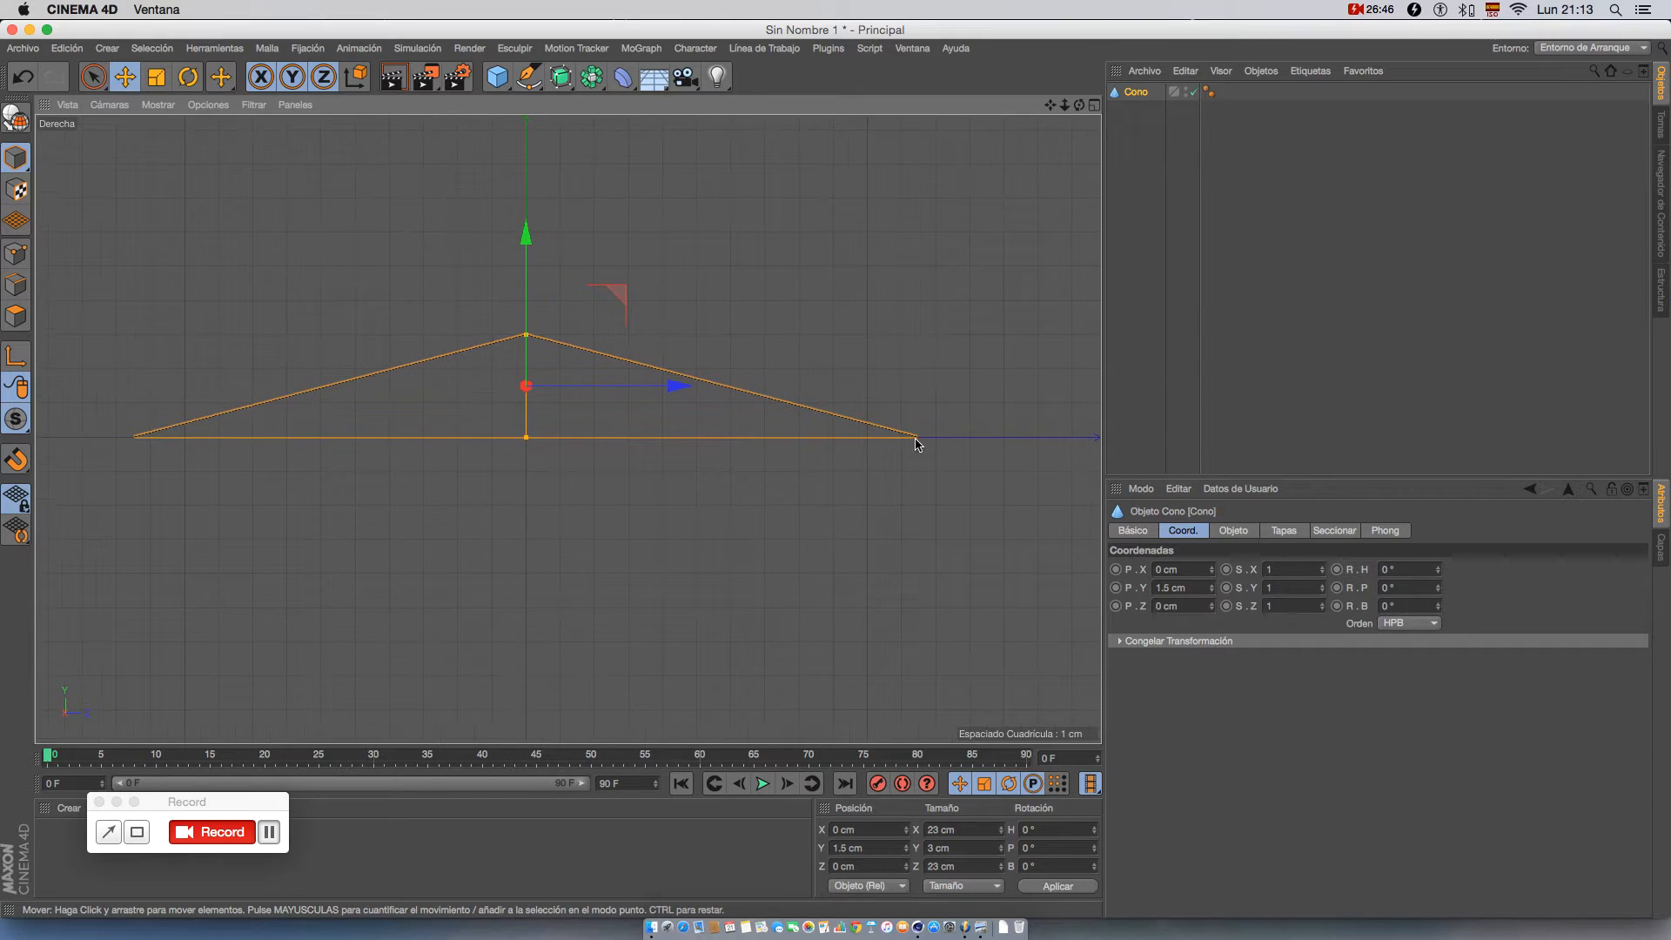
- Maximize the perspective view, orbit to look down on the cone, and render it to check its outline
middle_click(726, 389)
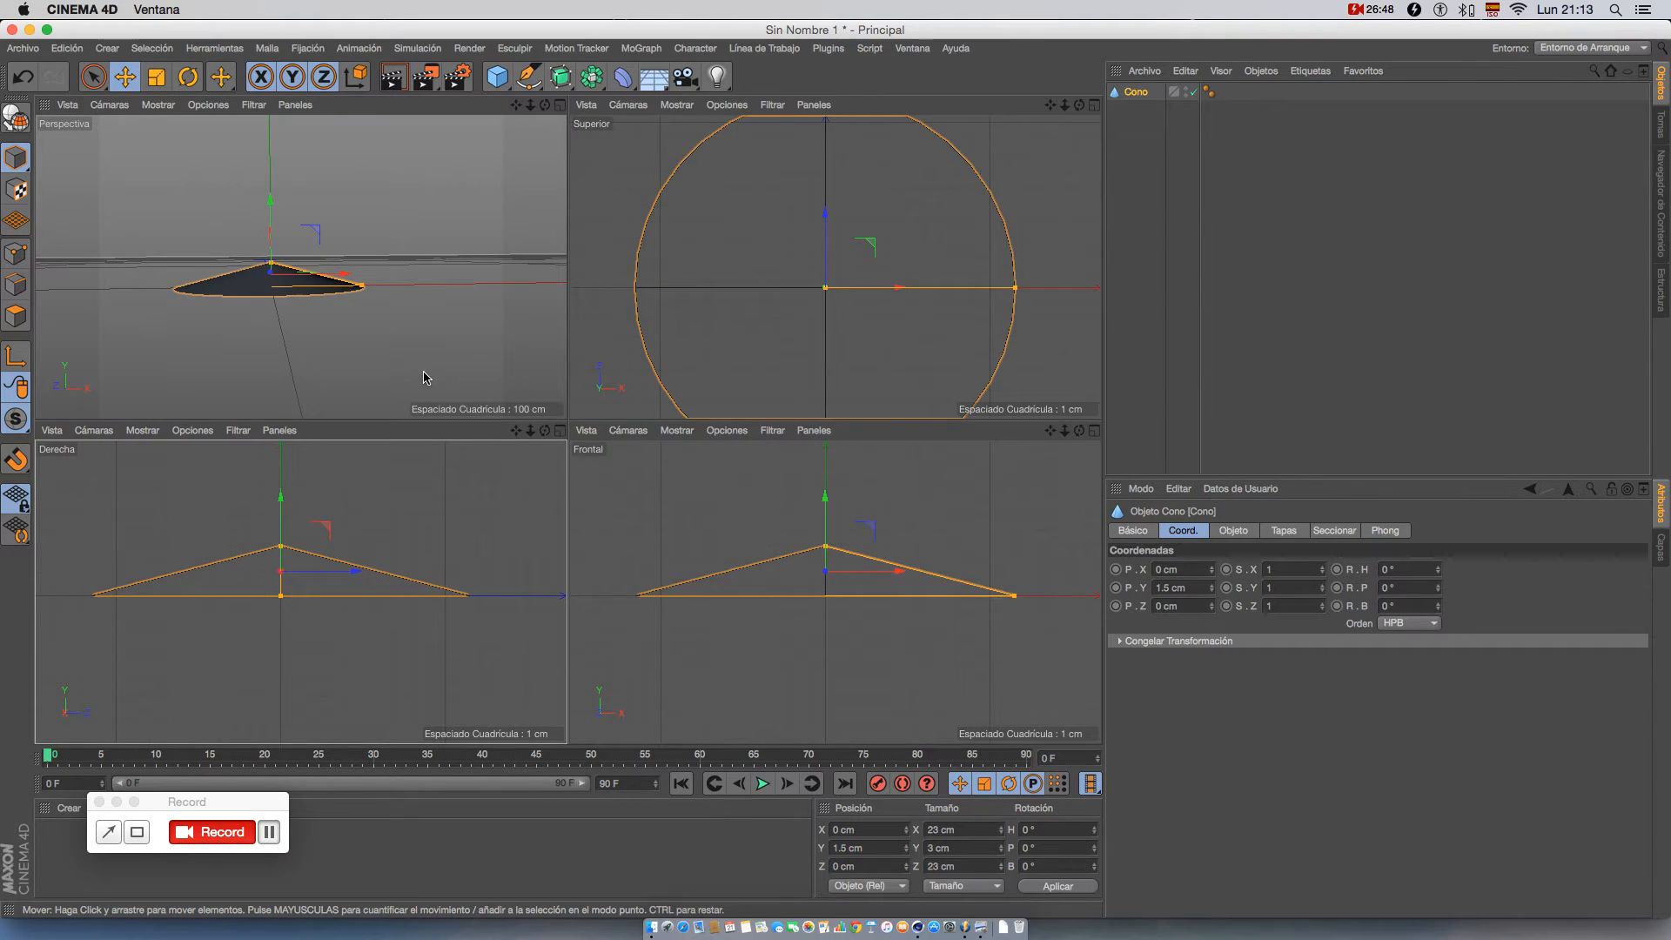
middle_click(423, 371)
left_click_drag(630, 402, 644, 441, "alt")
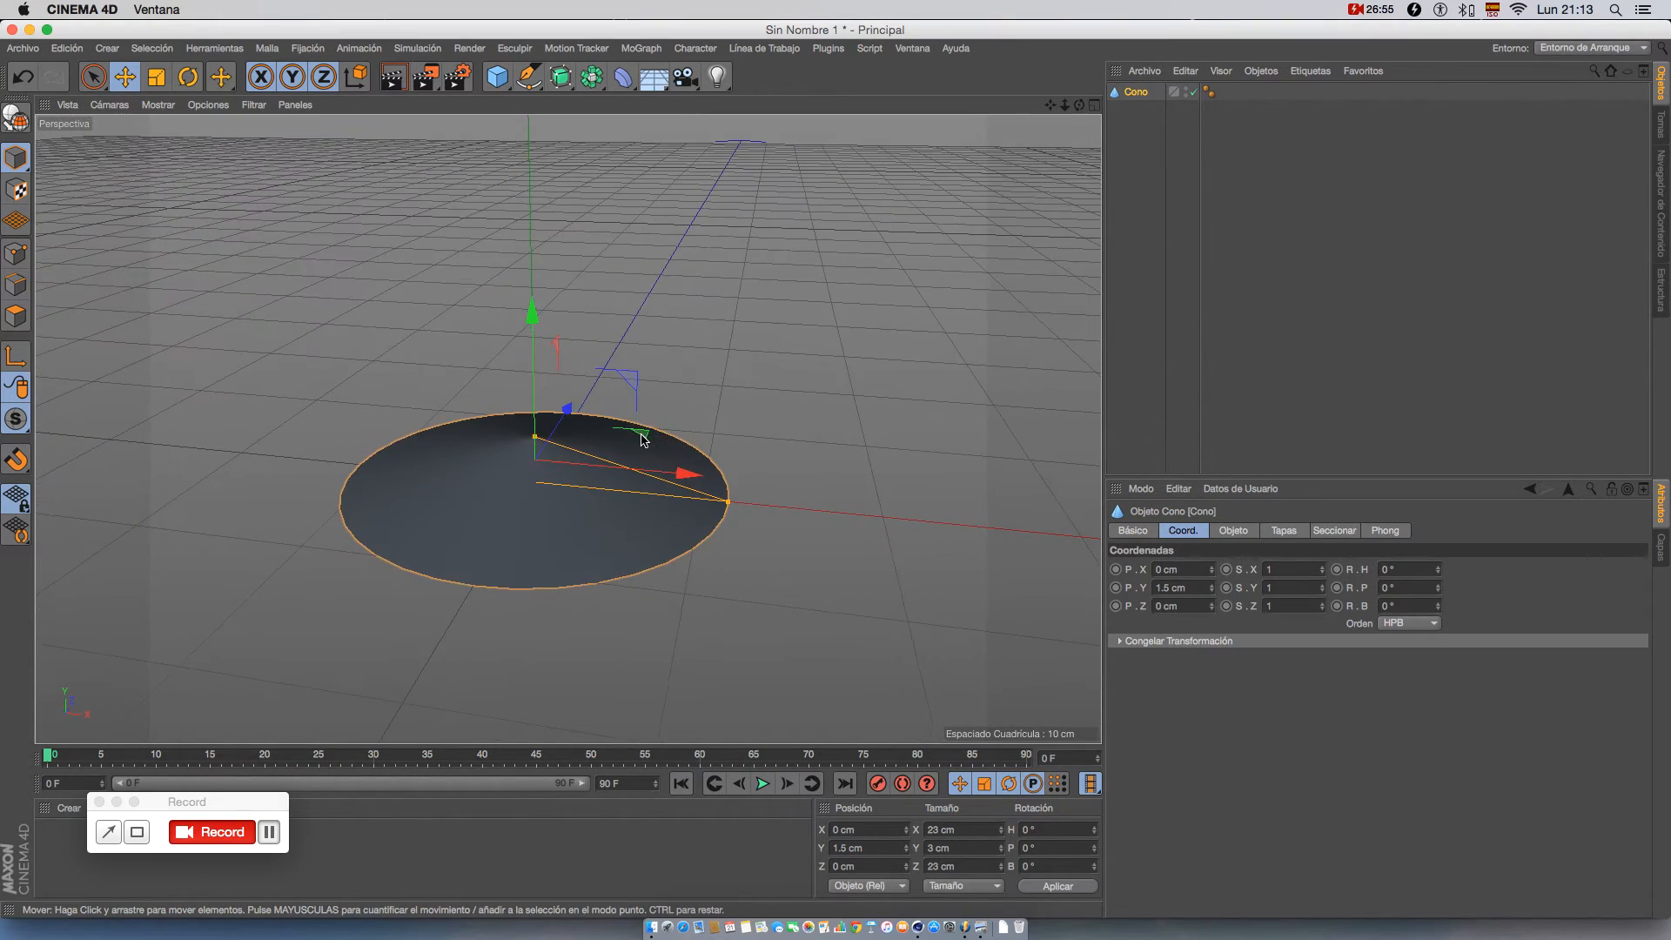
left_click(392, 80)
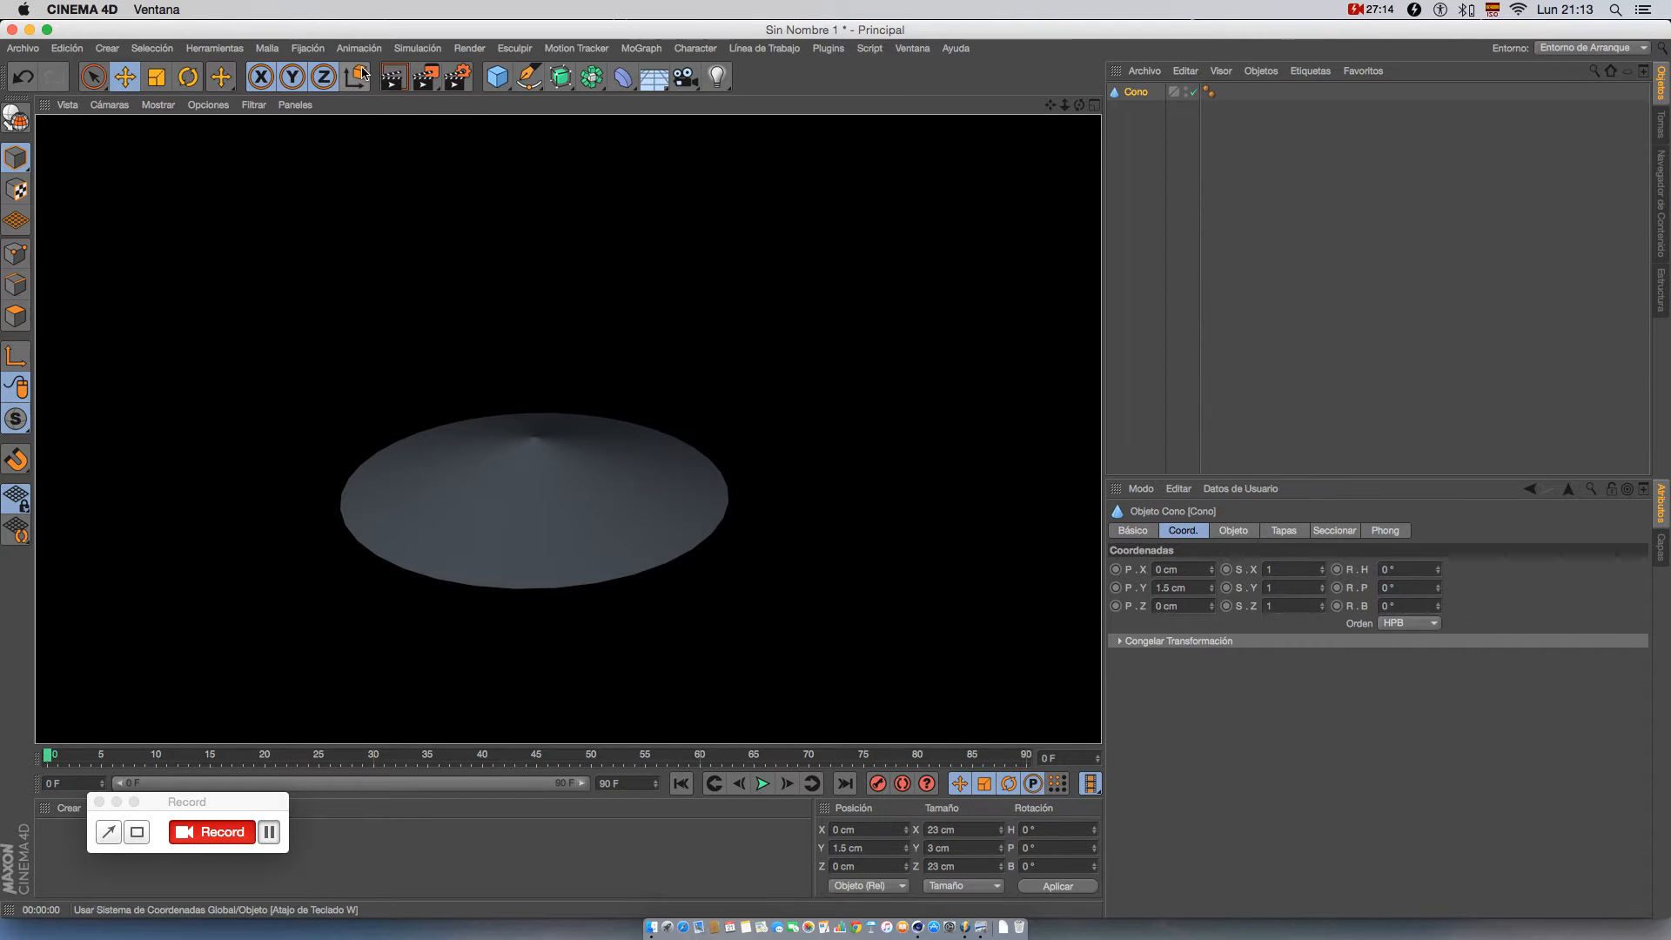
- Set the cone's rotation segments to 80 to smooth its rim and render the perspective view
scroll(650, 498, "down", 3)
scroll(615, 488, "up", 5)
left_click_drag(571, 521, 557, 594, "alt")
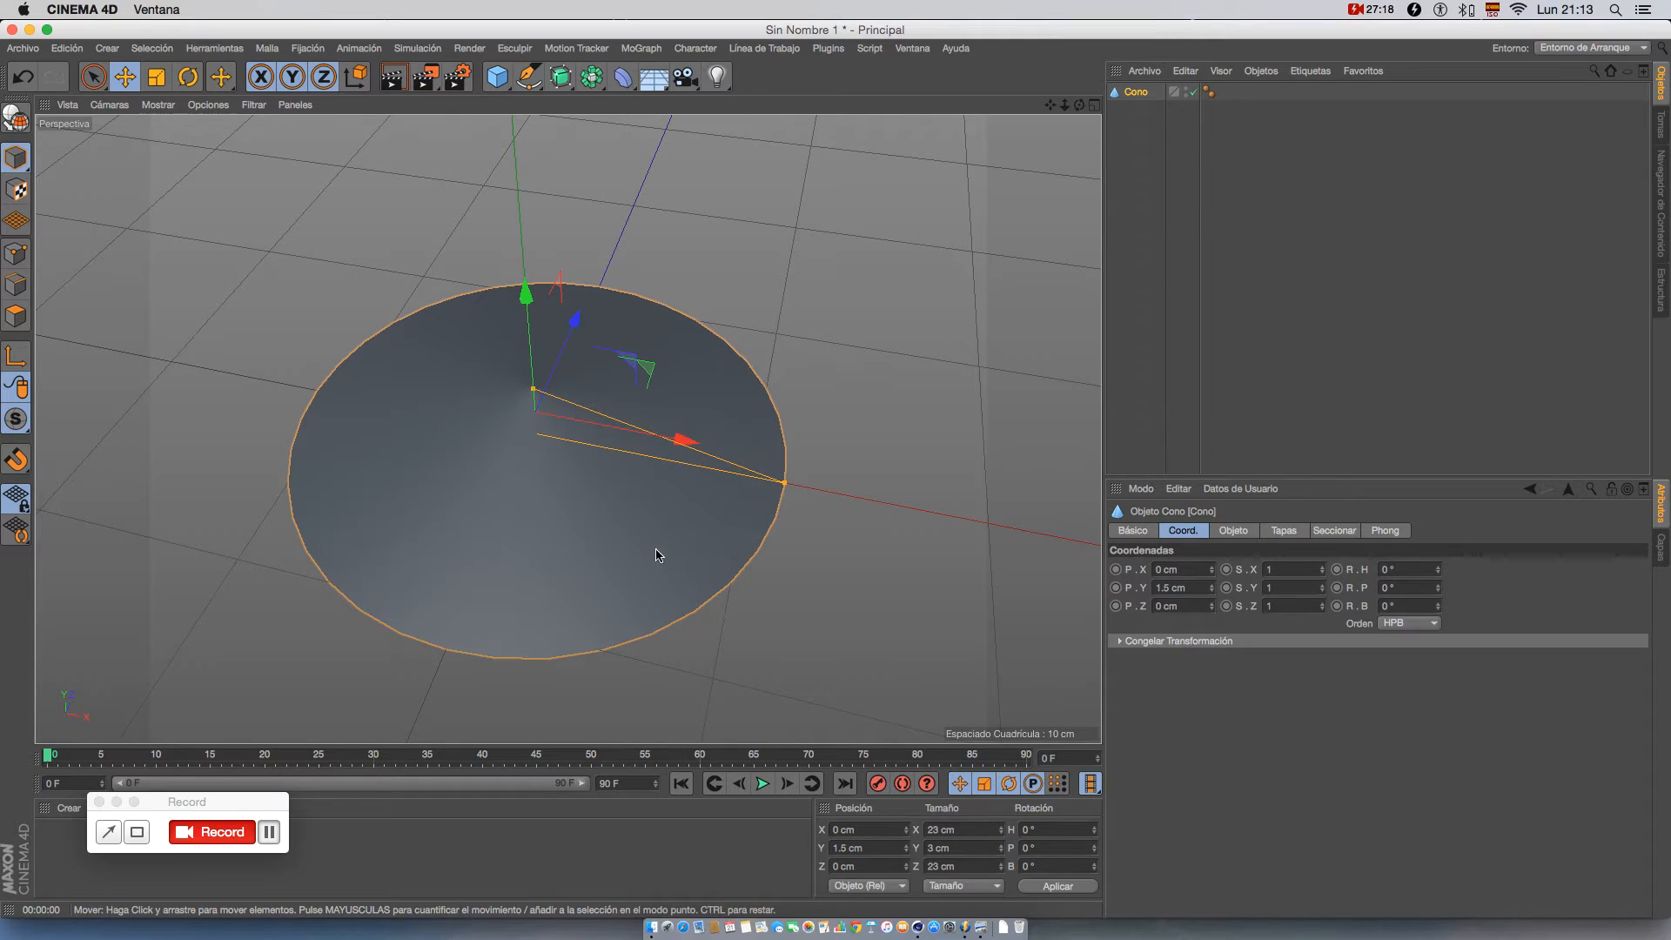
left_click(1230, 532)
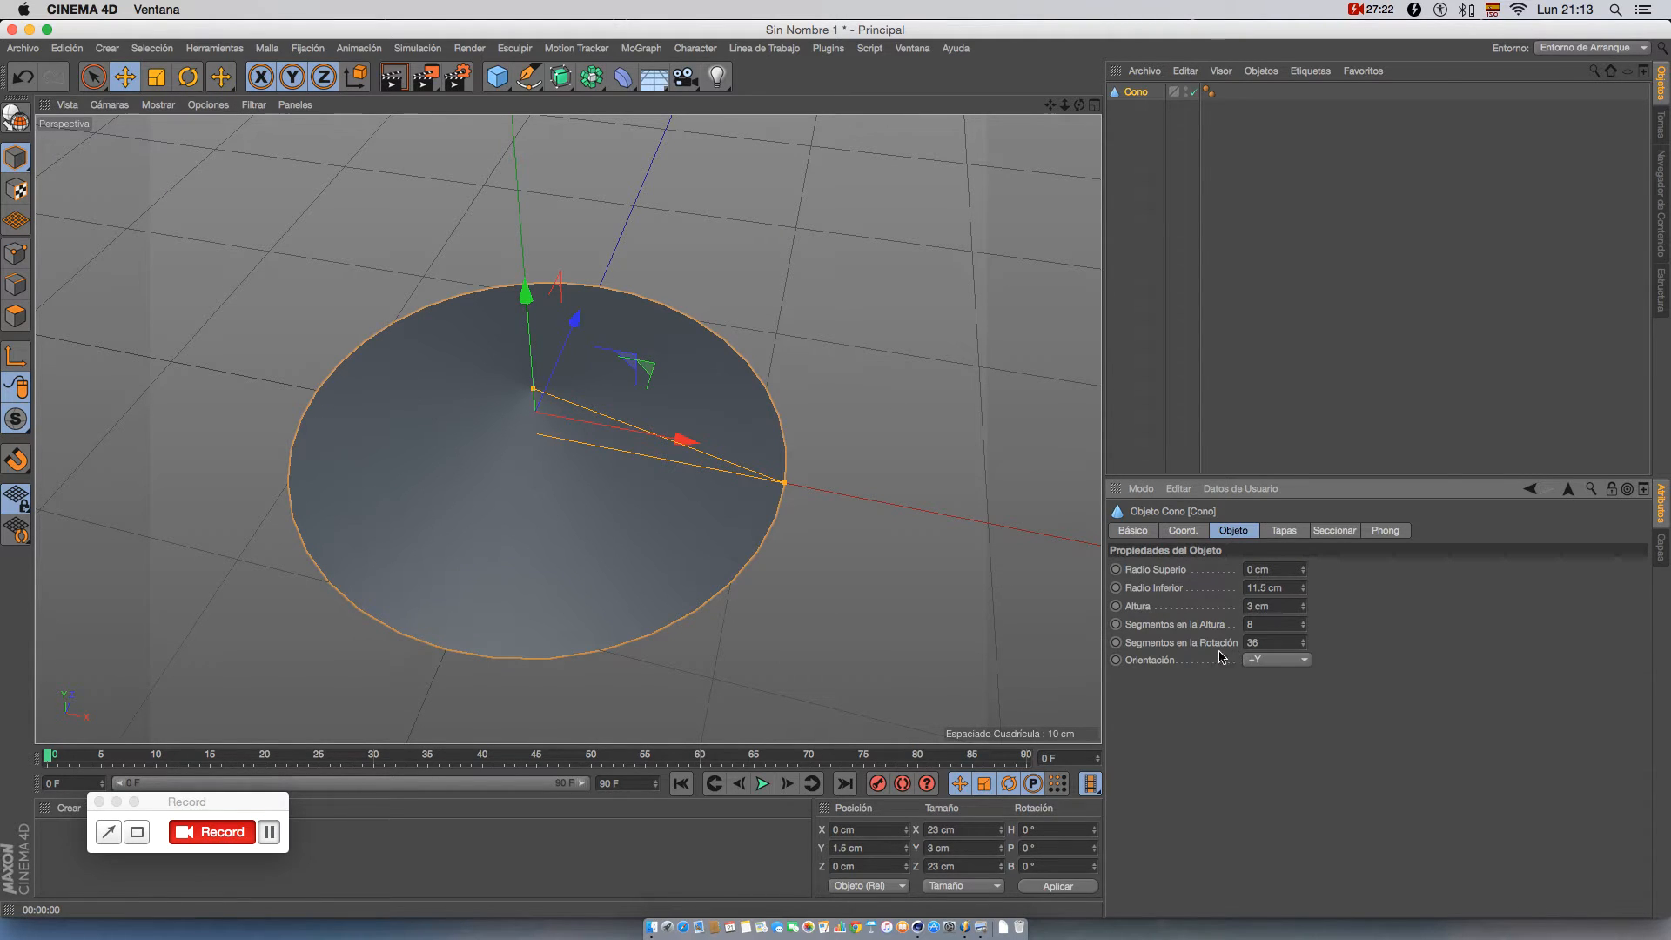
left_click_drag(1303, 642, 1304, 639)
left_click_drag(1303, 640, 1218, 645)
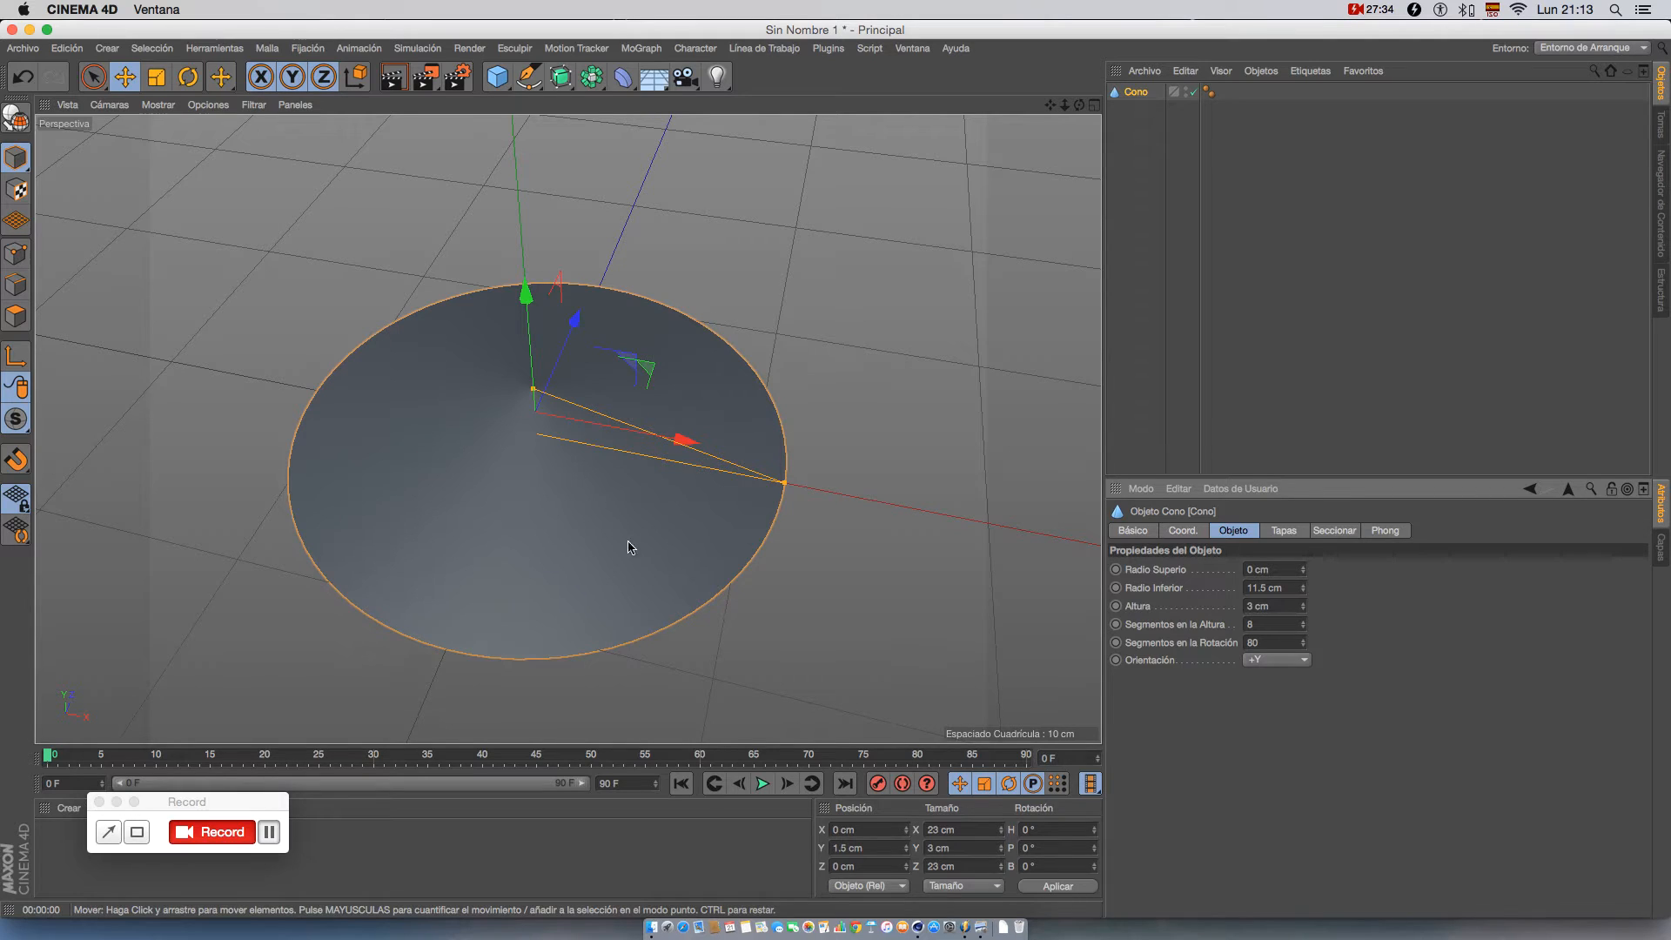
left_click(393, 76)
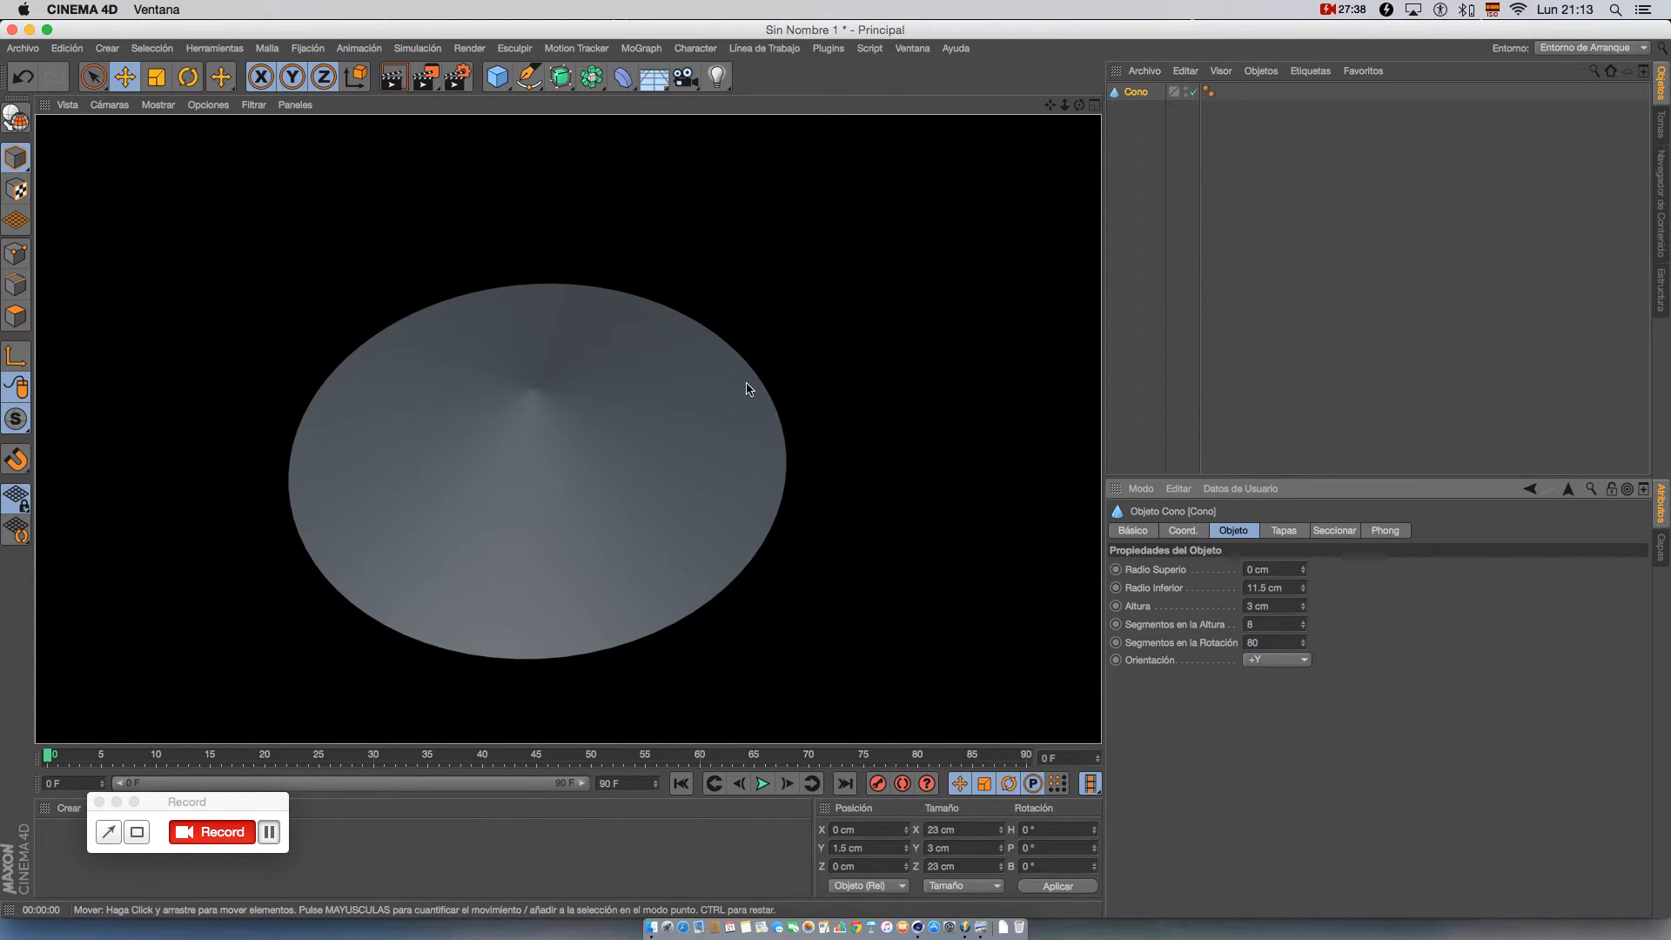
middle_click(515, 480)
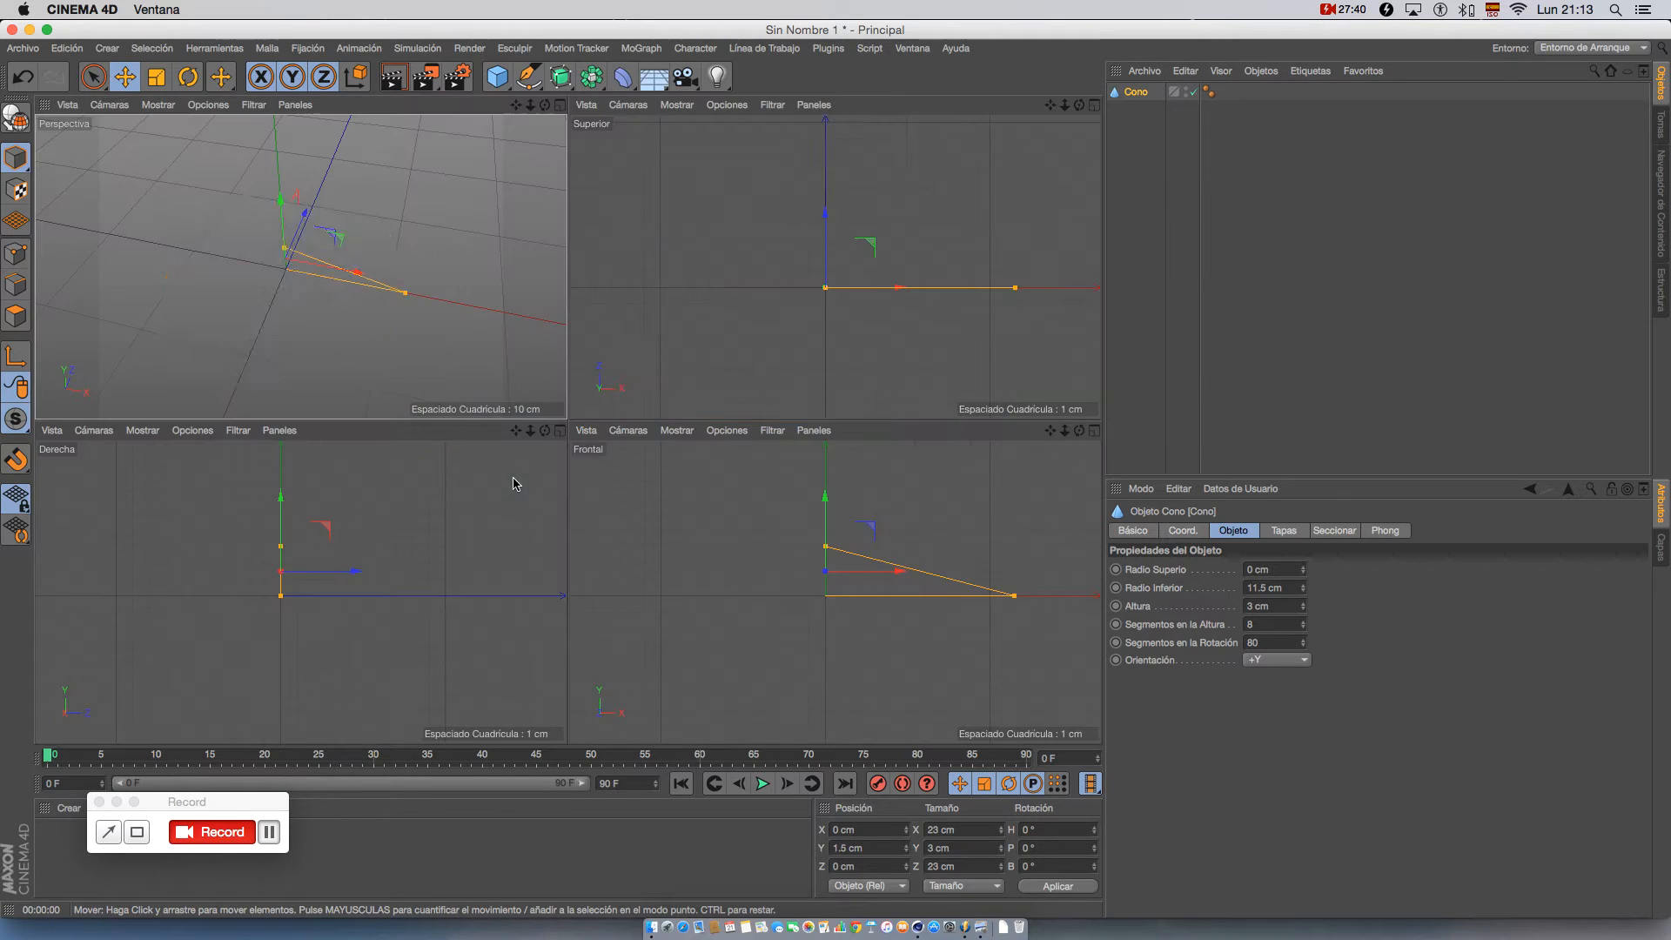
middle_click(441, 312)
left_click_drag(621, 538, 591, 595, "alt")
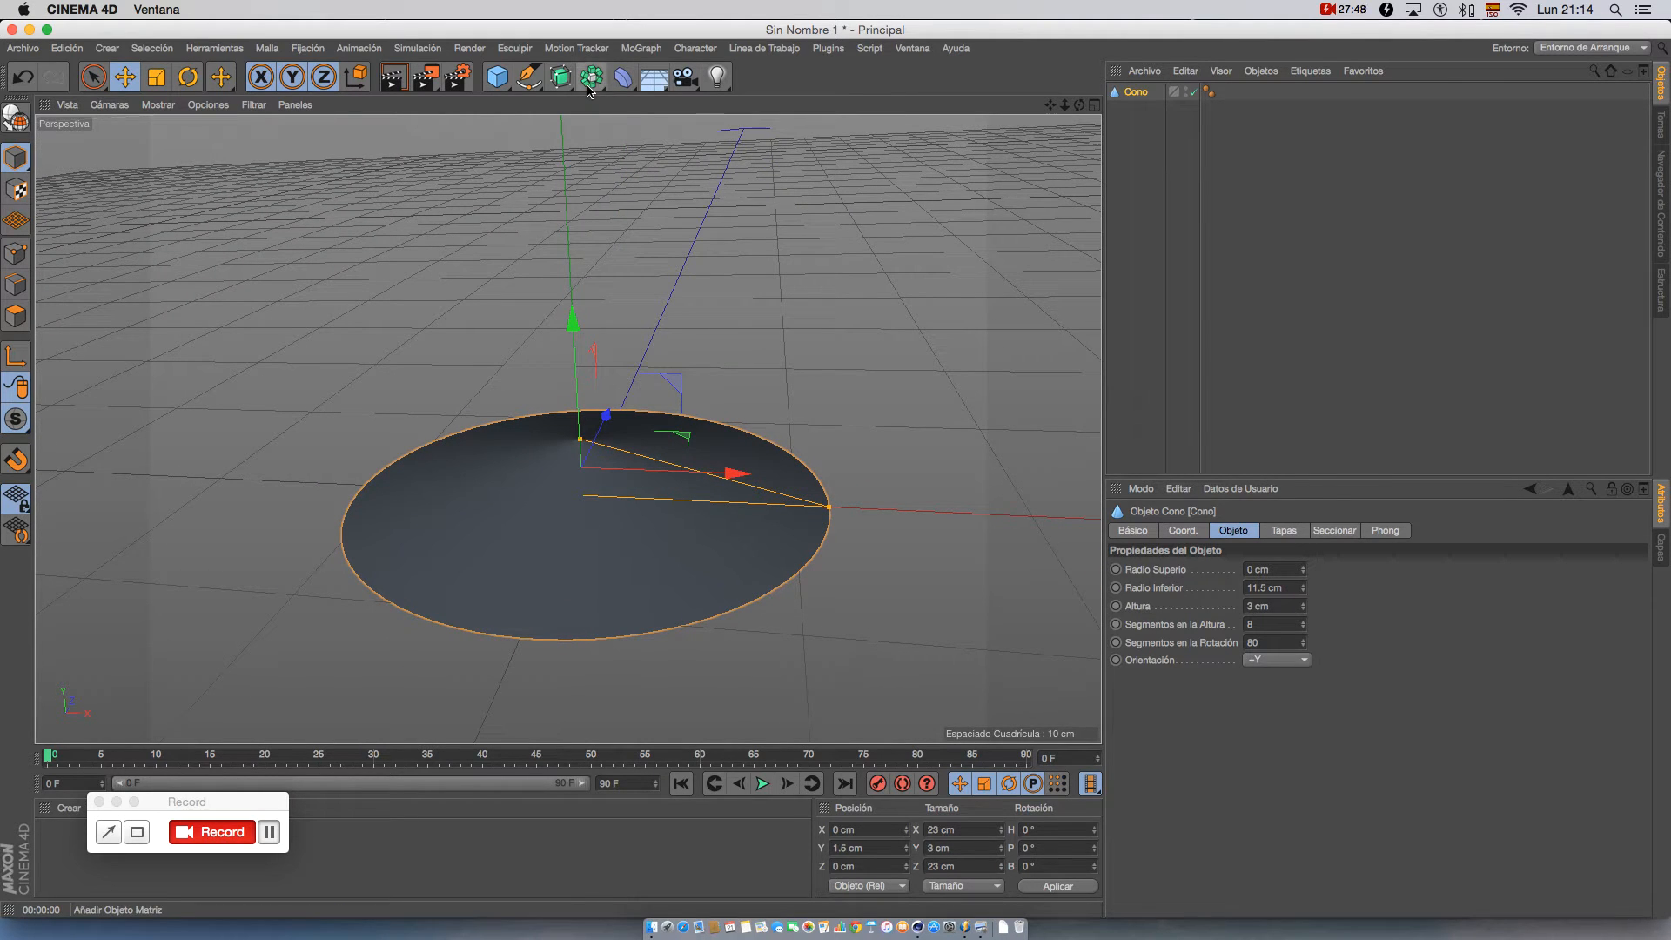
mouse_move(589, 84)
left_mouse_down()
mouse_move(954, 101)
mouse_move(732, 101)
mouse_move(597, 79)
left_mouse_up()
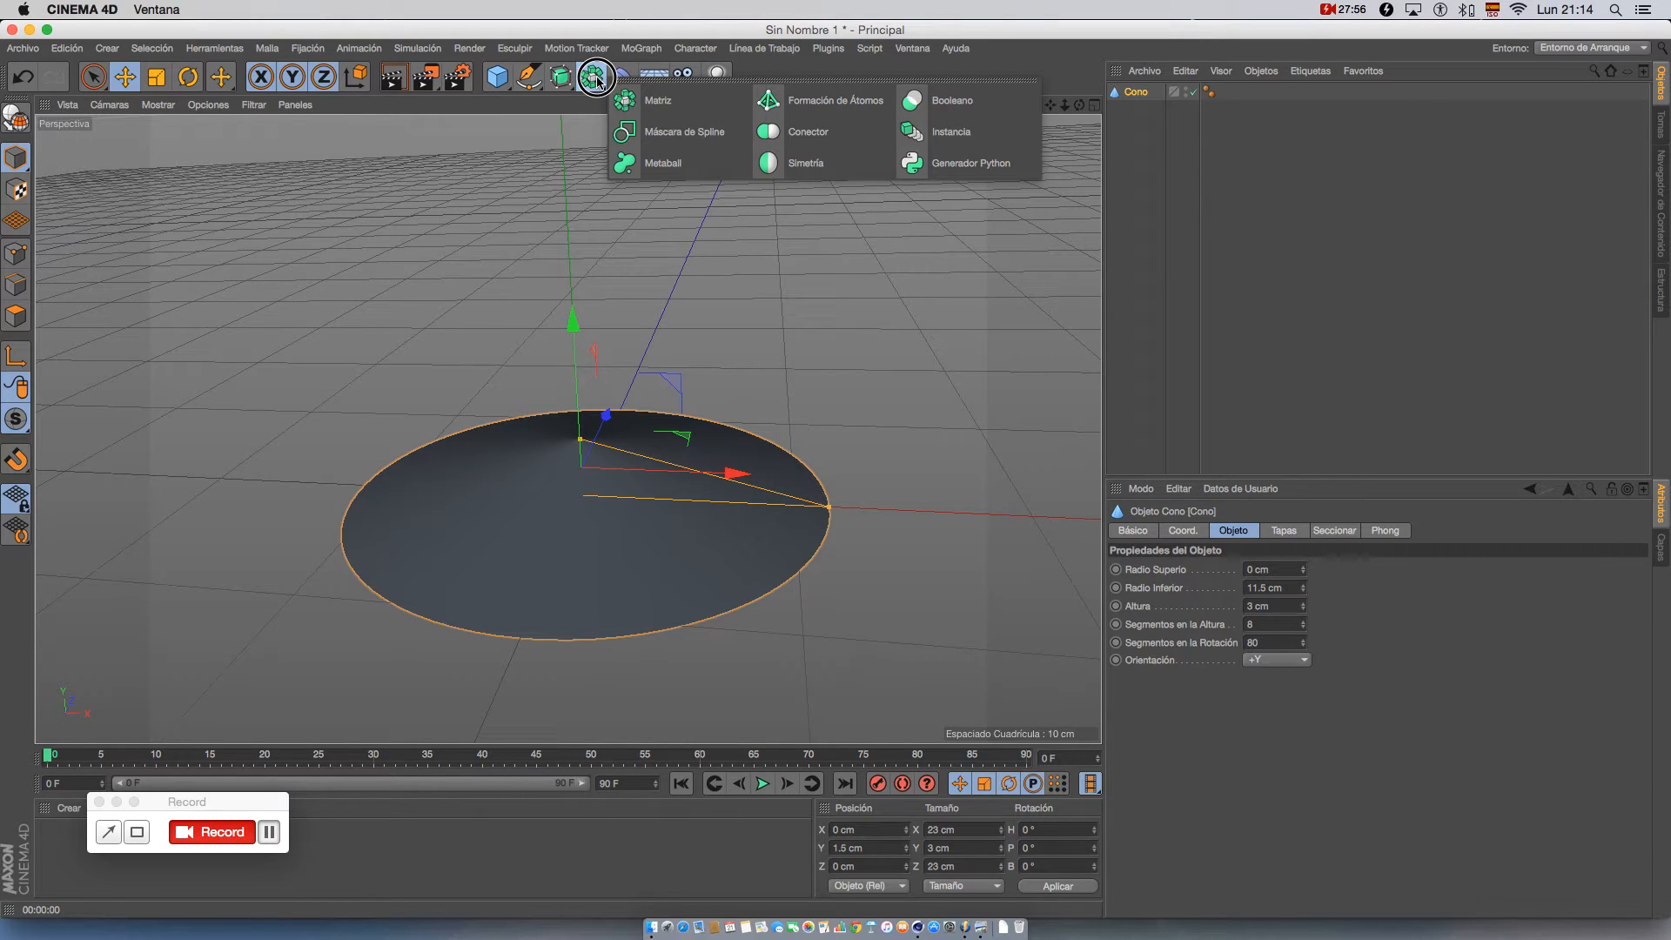
left_click_drag(597, 79, 597, 79)
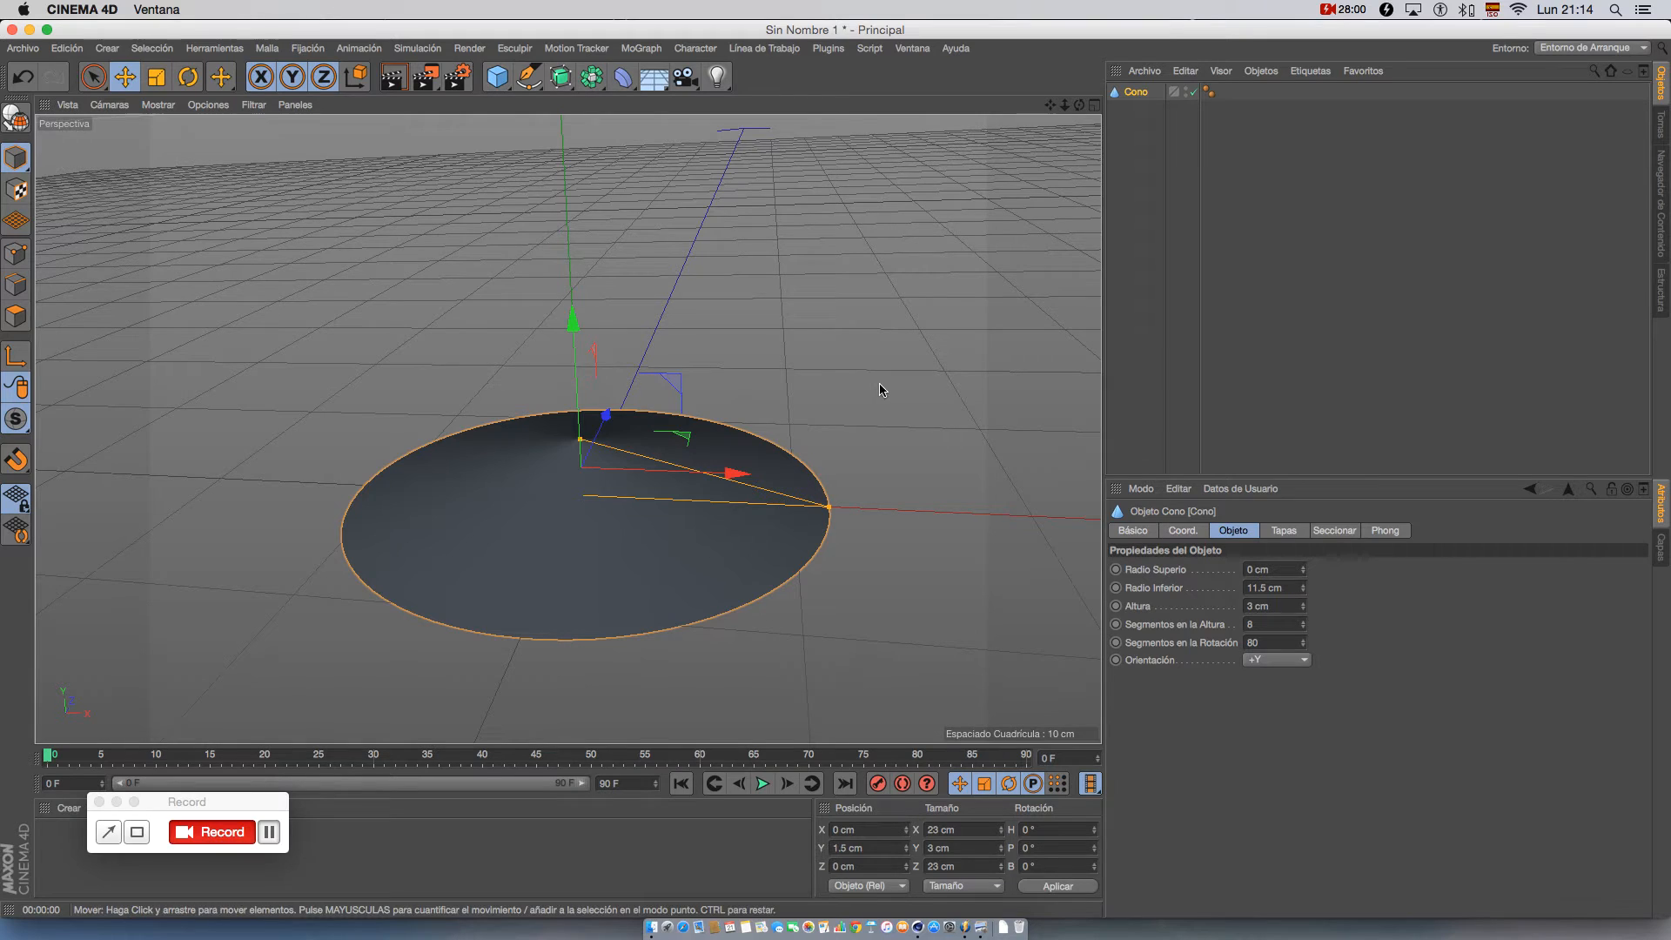
- Try an upper radius of 1 cm on the cone and settle on 2 cm to truncate its tip
left_click(1287, 570)
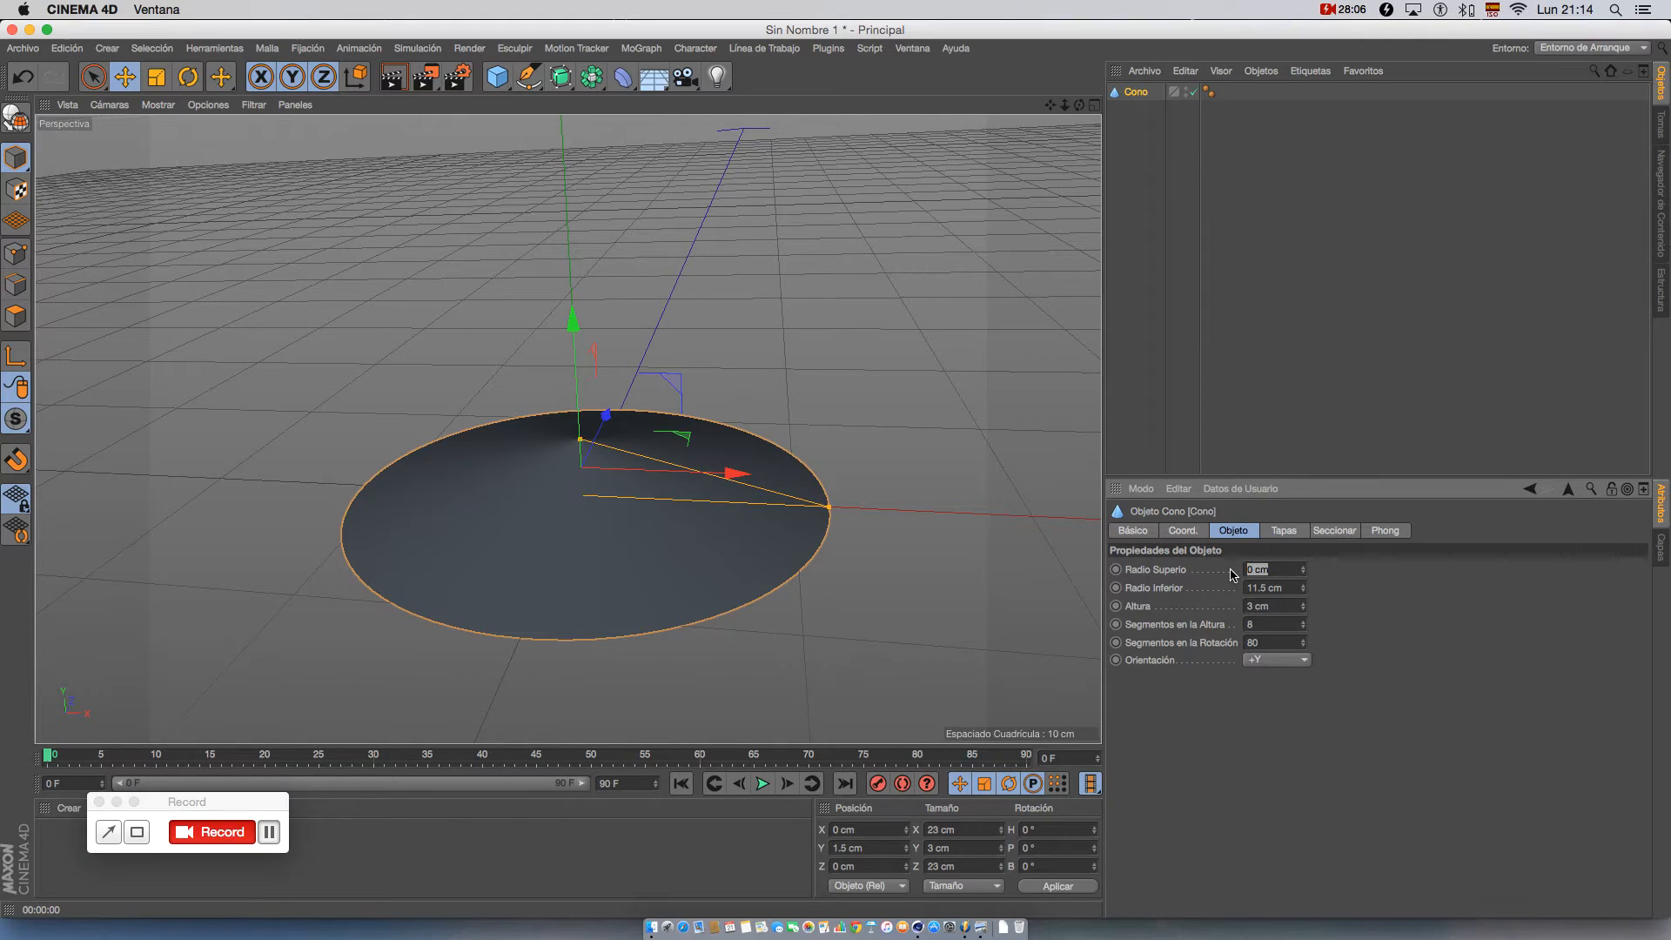
type("1")
key("Return")
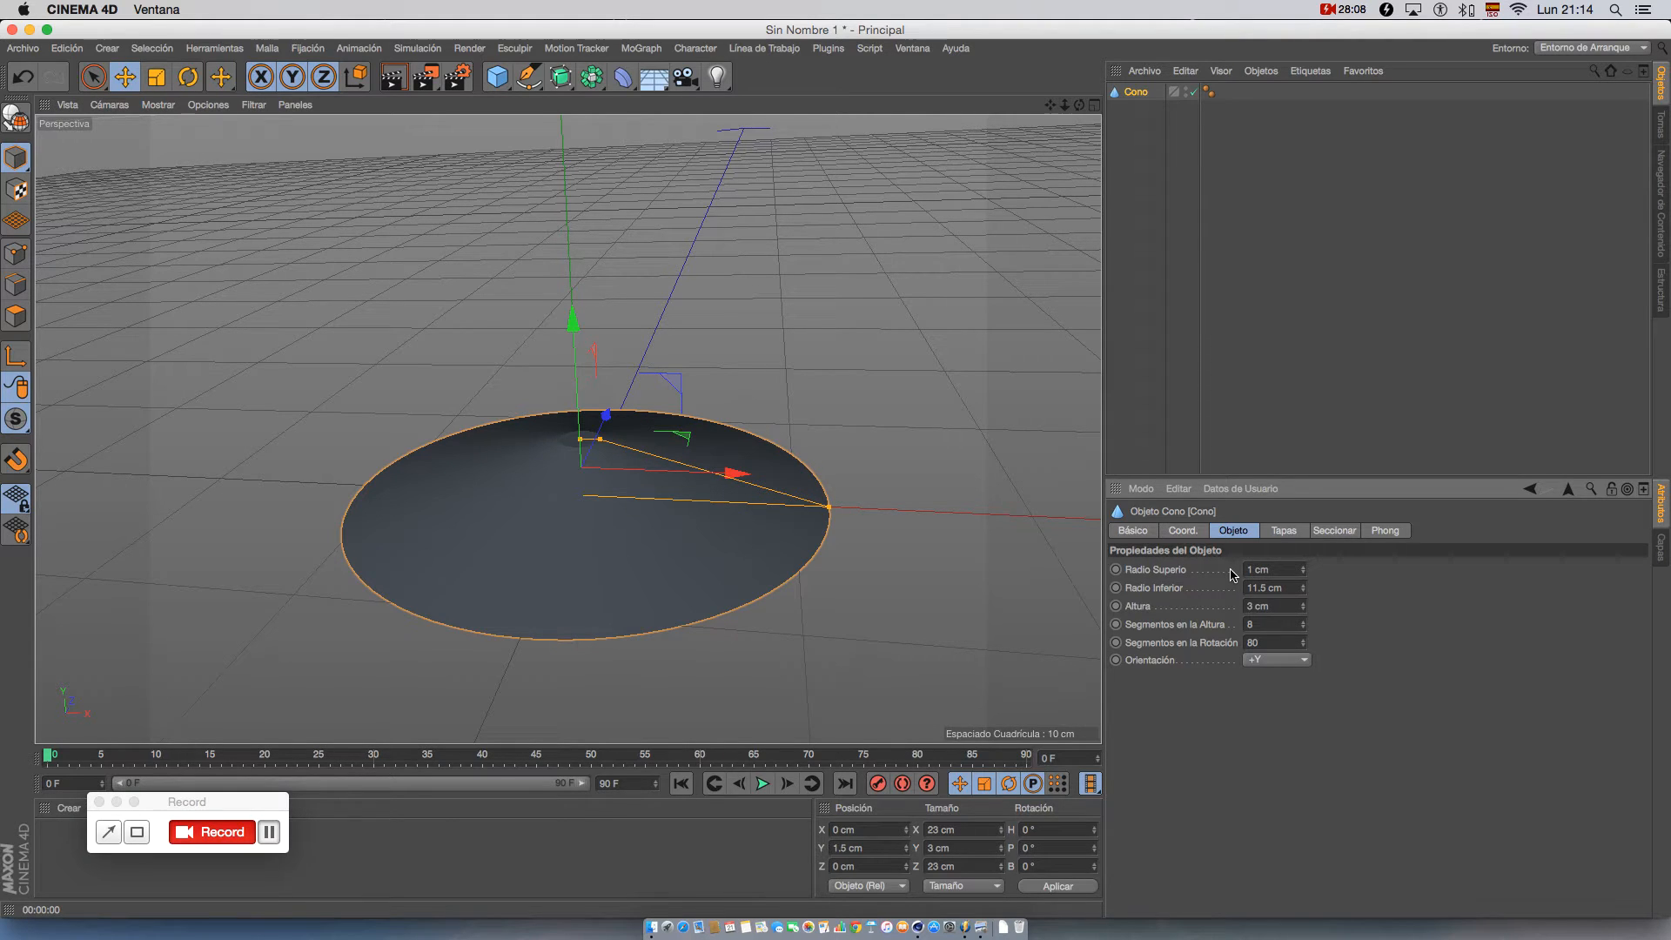
left_click(1245, 569)
type("2")
key("Return")
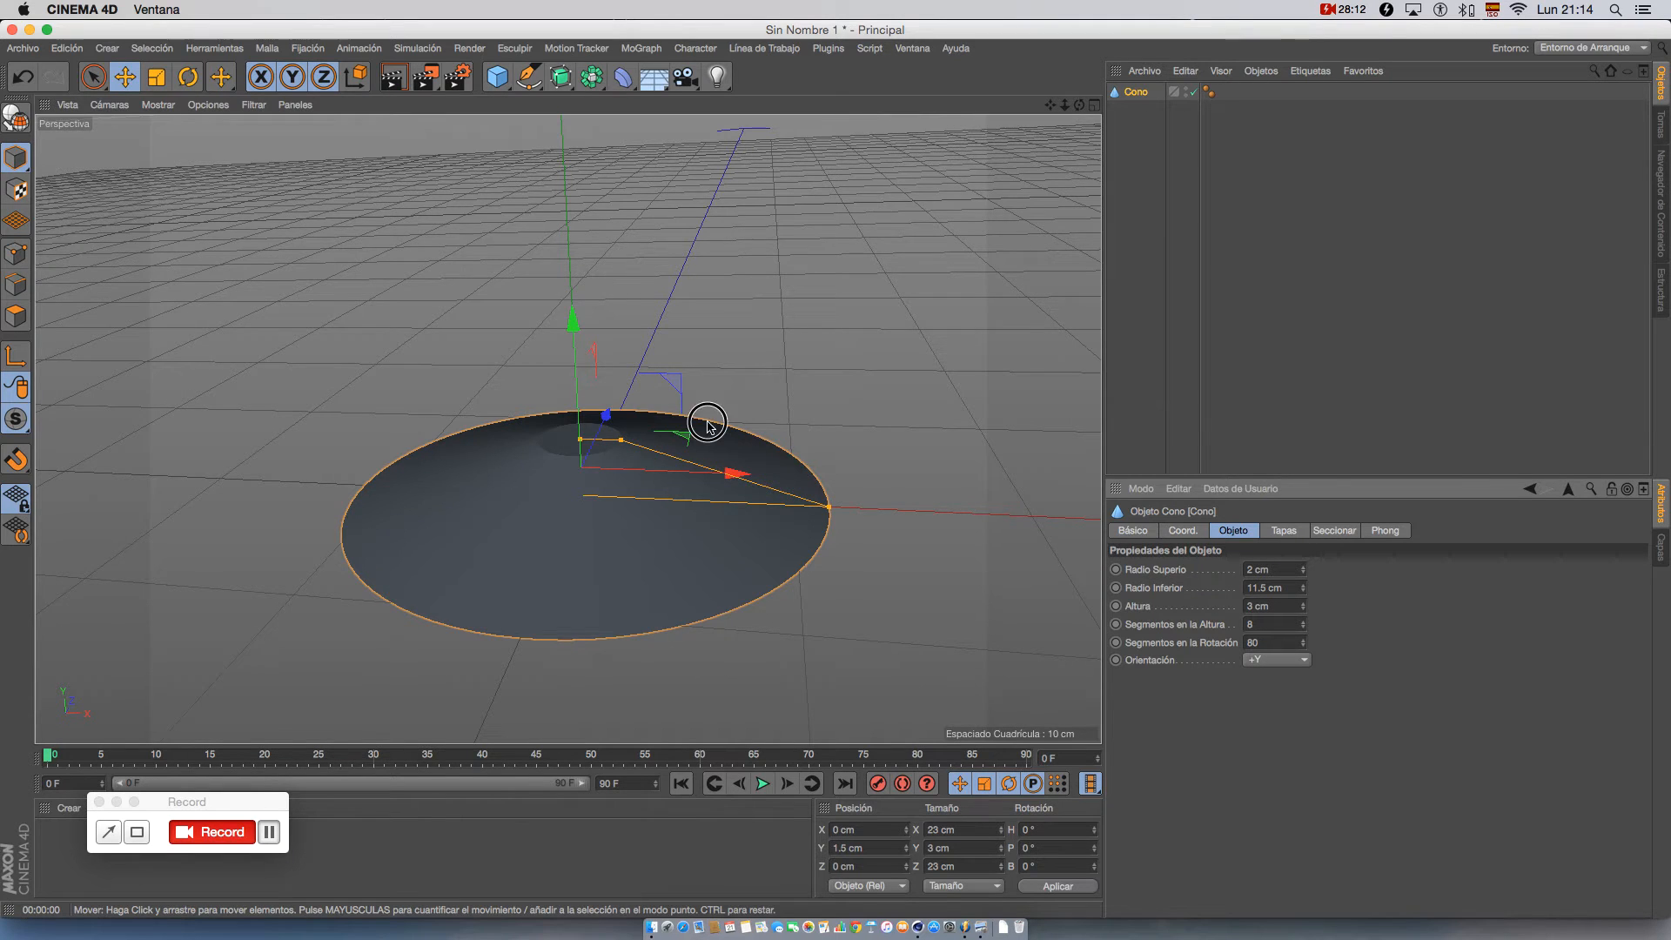
left_click_drag(709, 422, 824, 492, "alt")
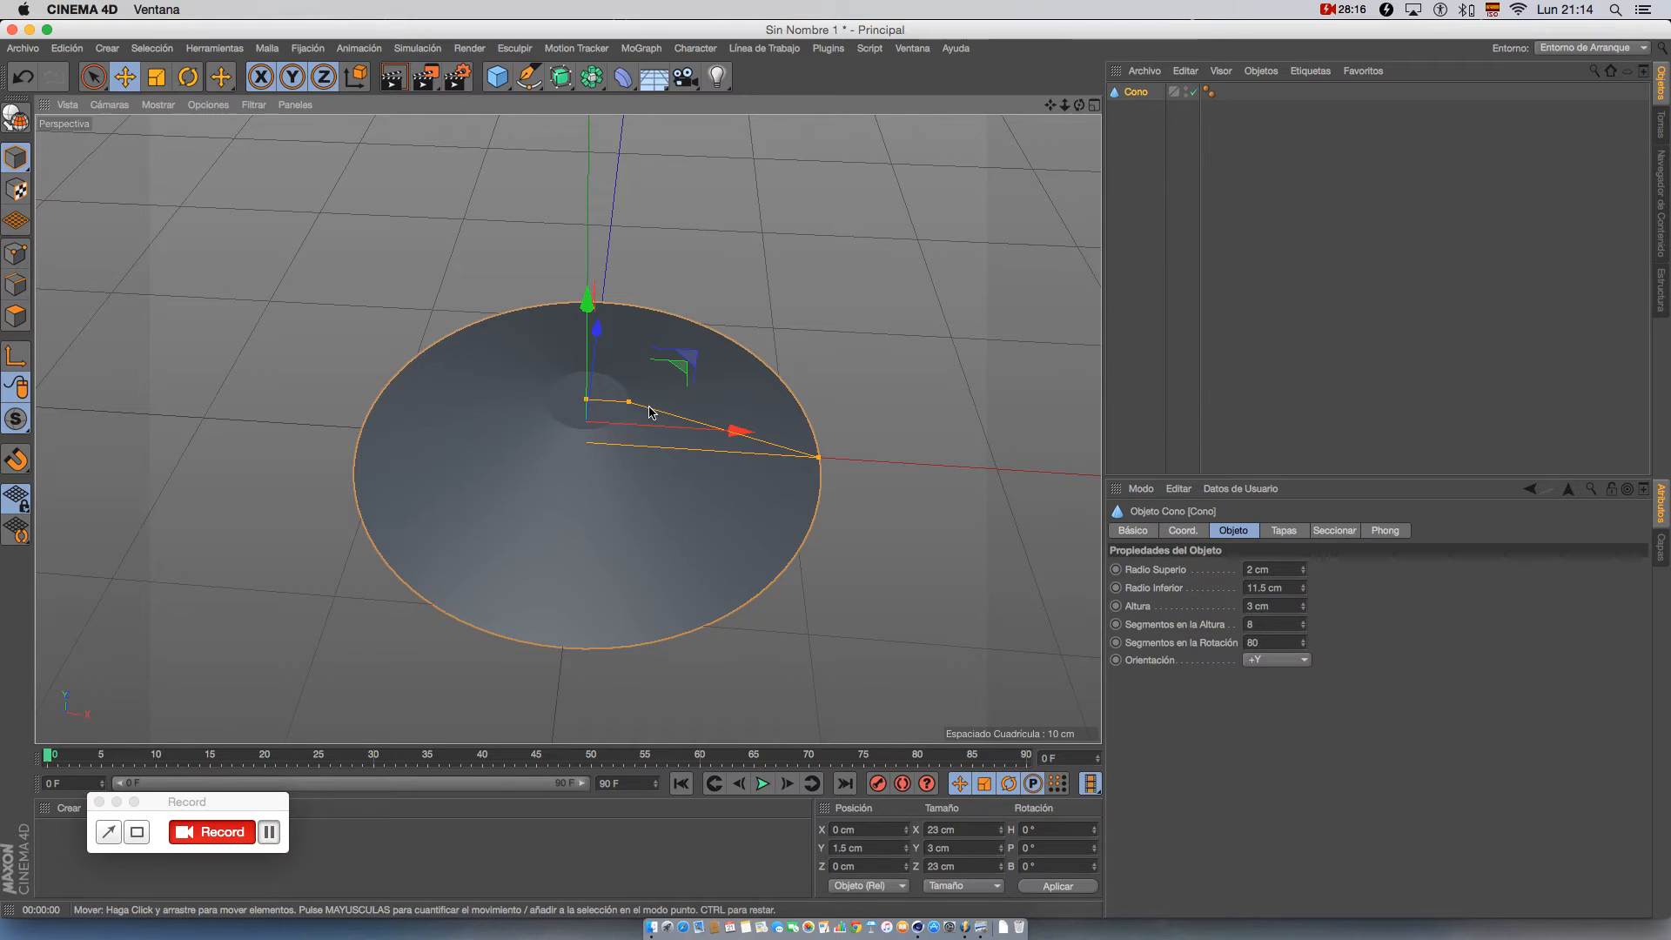
- Set the truncated cone's lower radius to 4 cm and frame it from a low side angle
left_click(1245, 588)
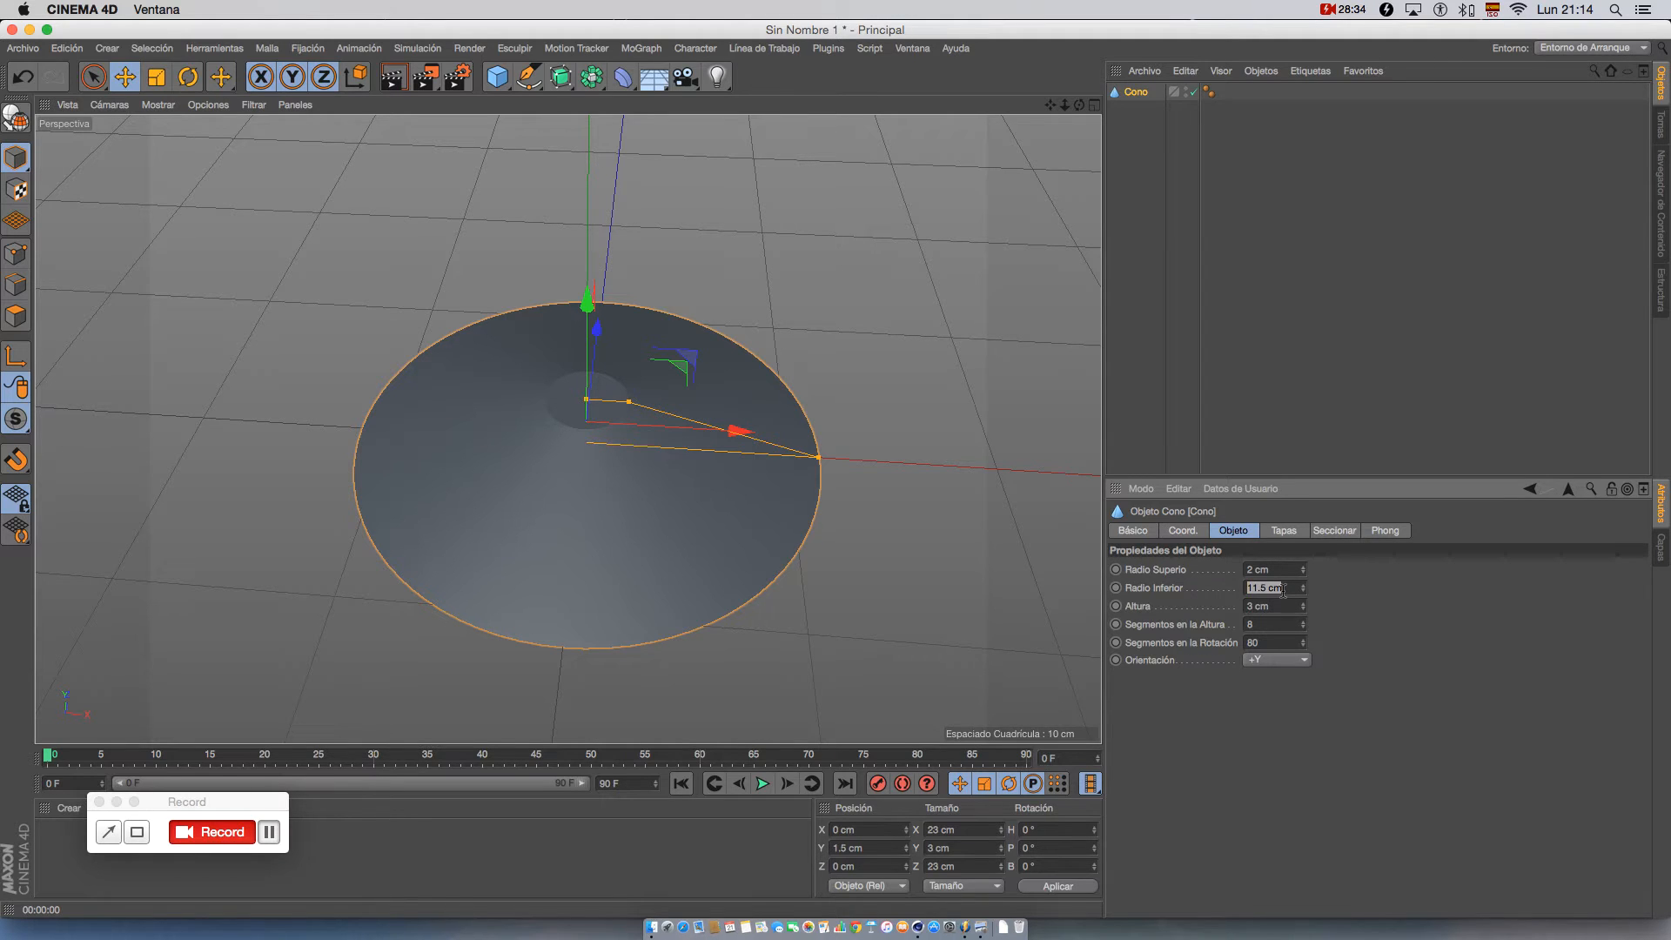
type("4")
key("Return")
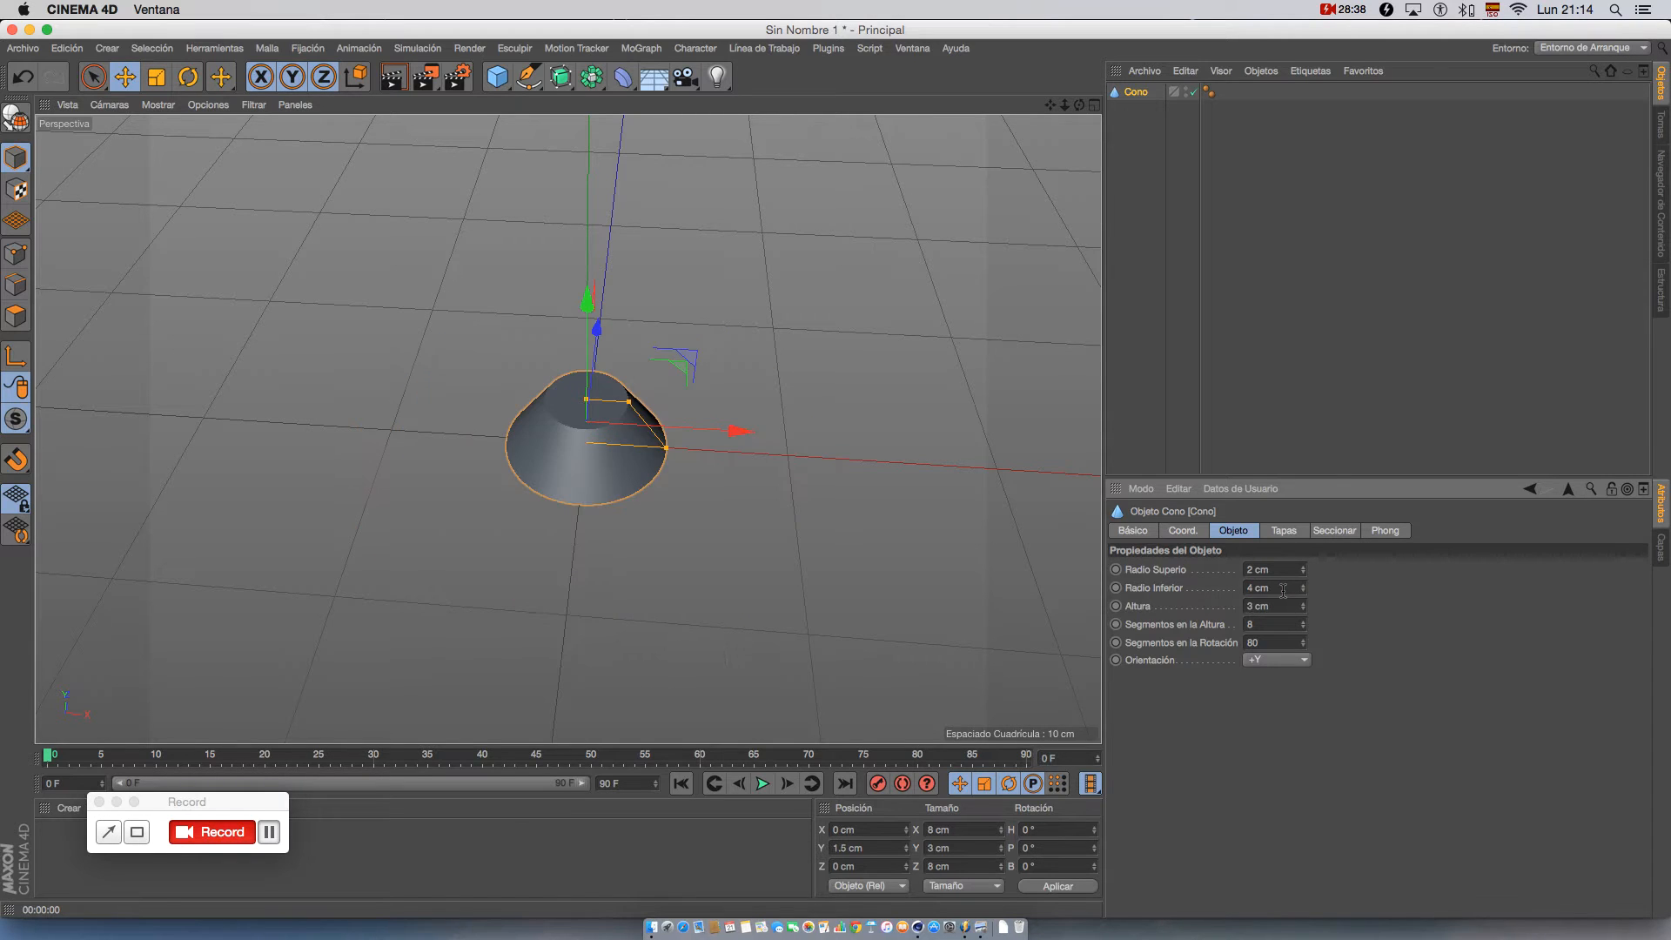
scroll(716, 455, "up", 5)
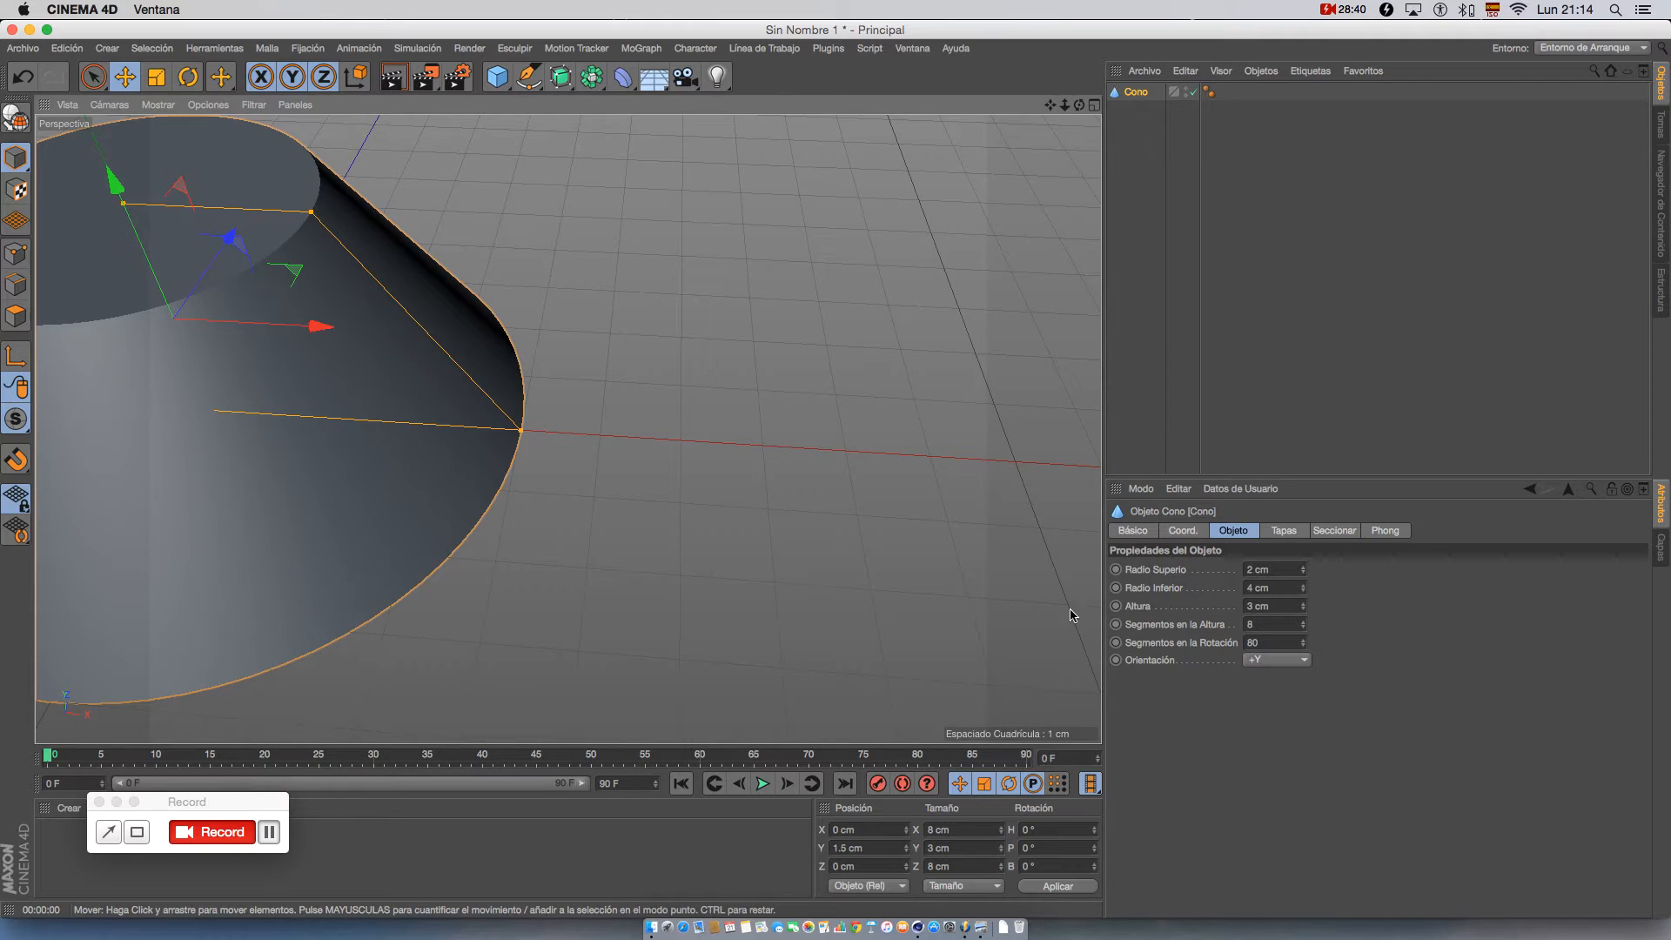
scroll(862, 636, "down", 5)
left_click_drag(843, 634, 854, 567, "alt")
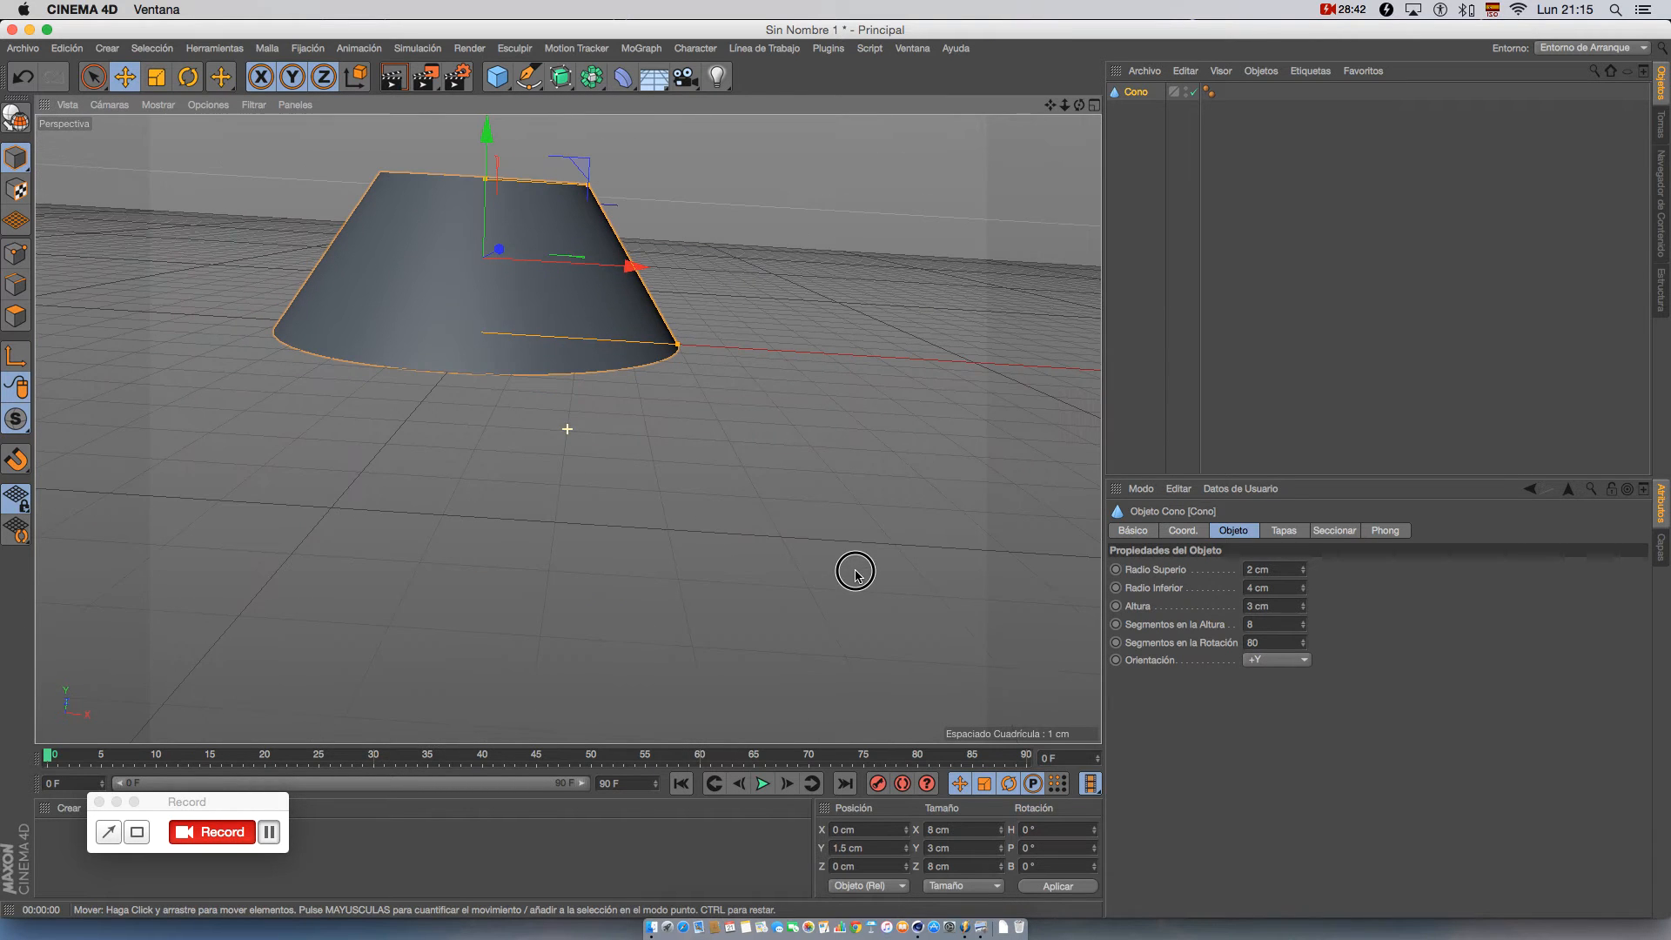
middle_click_drag(894, 508, 905, 601, "alt")
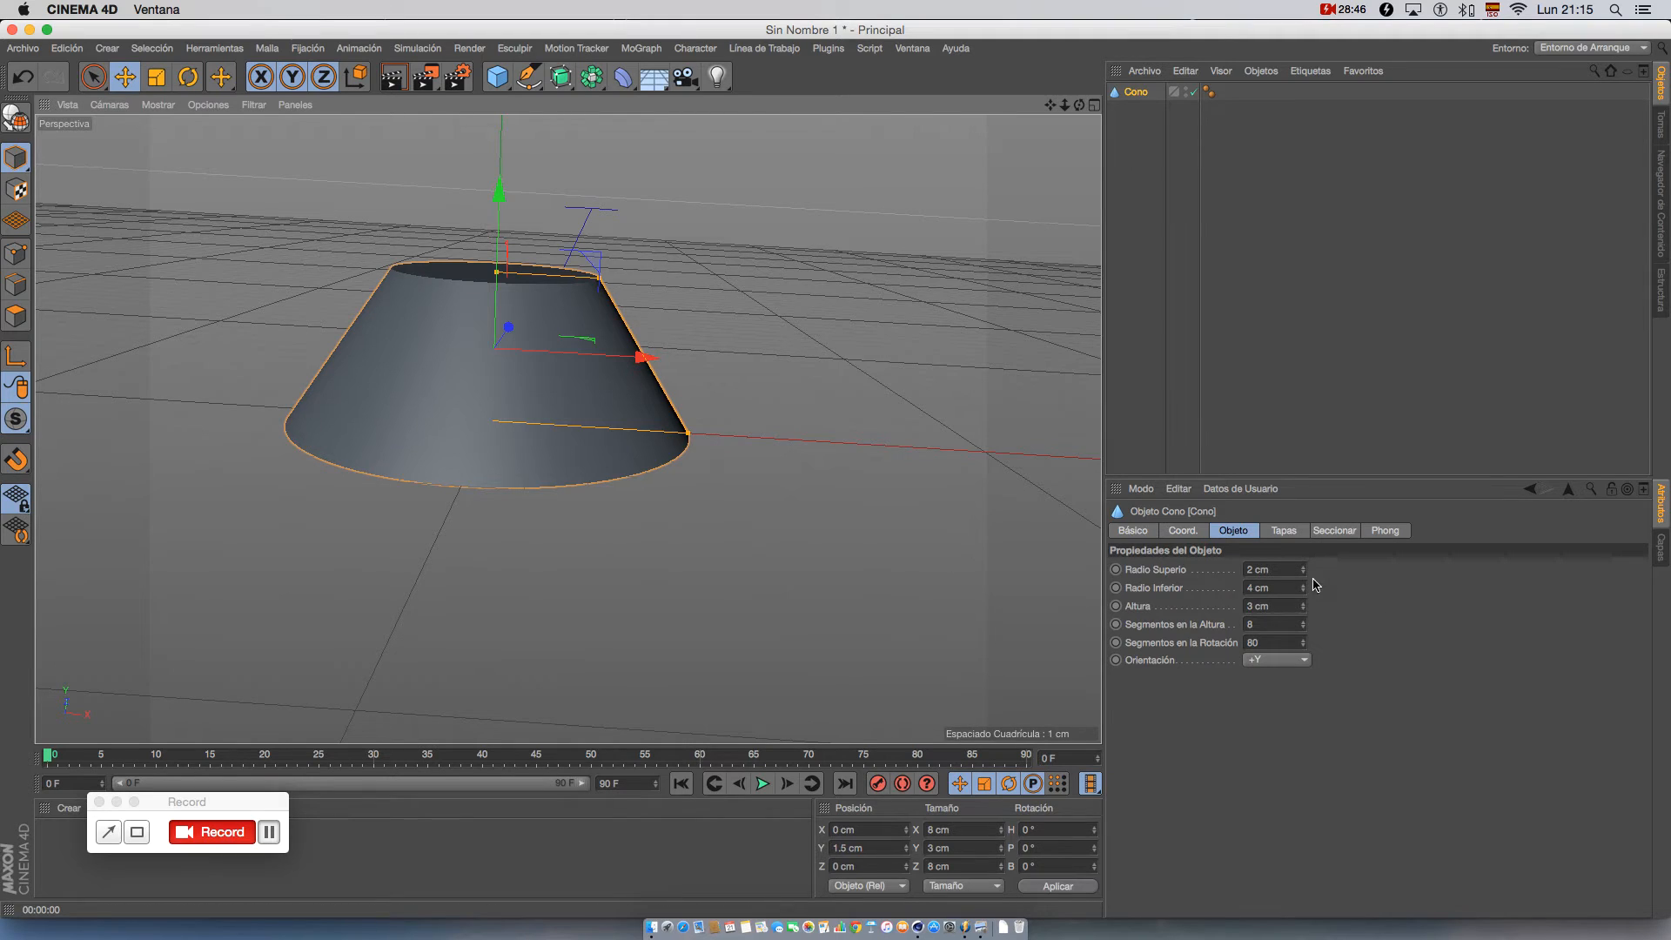
- Set the cone's height to 1.5 cm and lower it to about Y 0.76 cm in the Derecha view, base on the zero line
left_click(1272, 607)
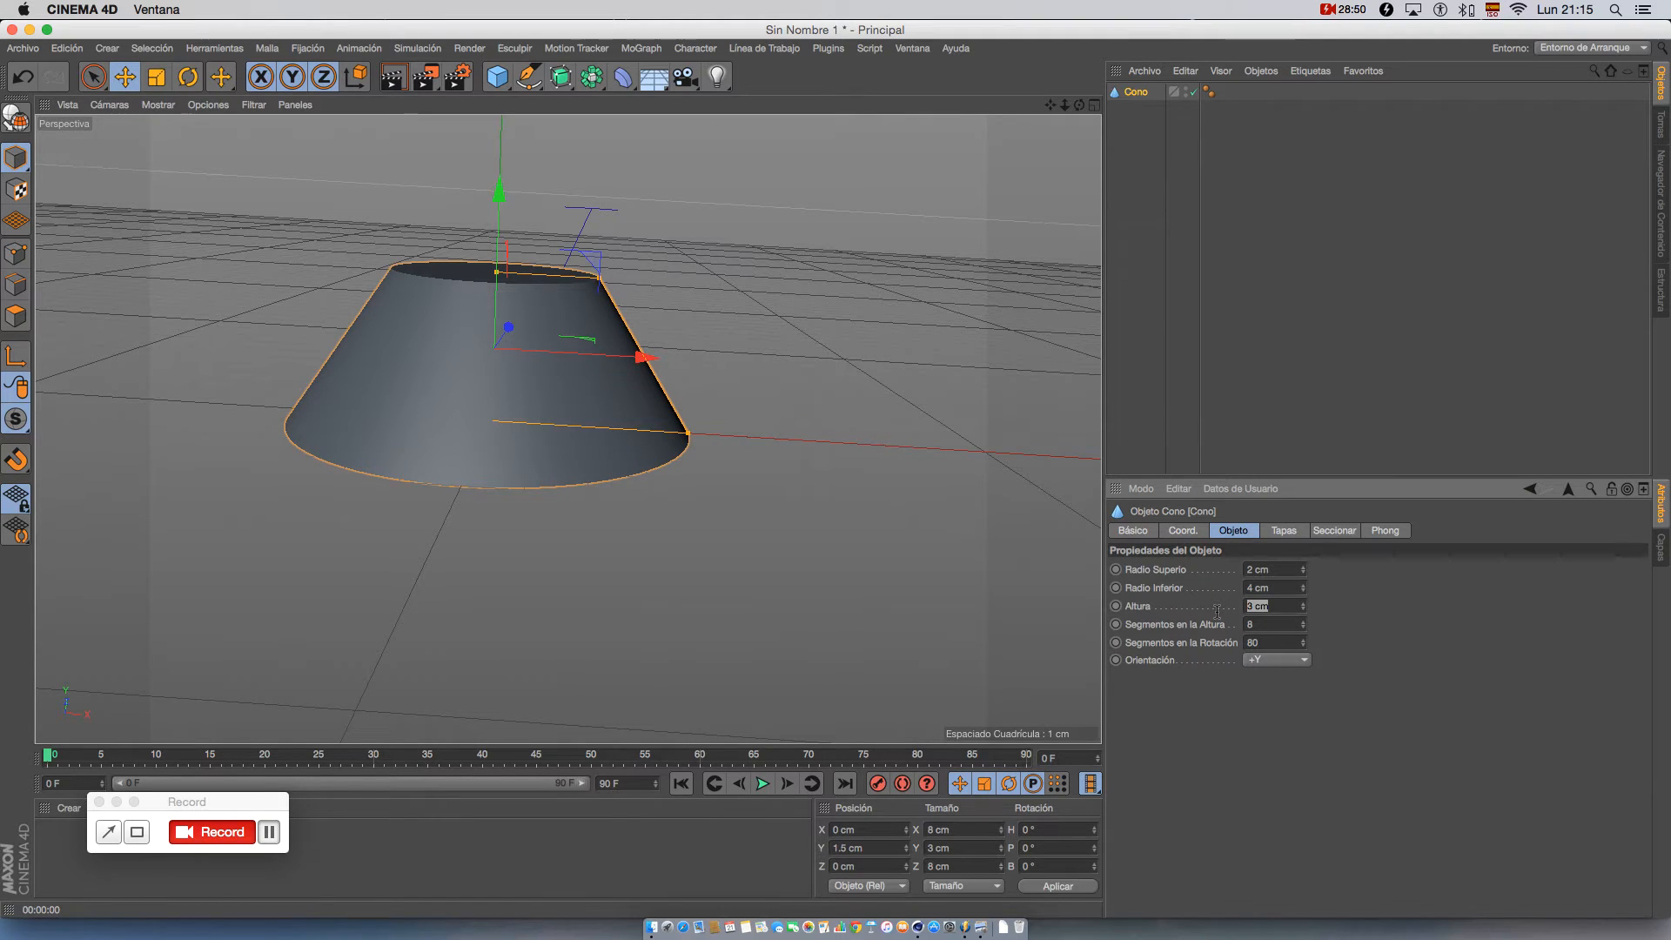
type("1.5")
key("Return")
left_click_drag(879, 566, 726, 518, "alt")
middle_click(493, 396)
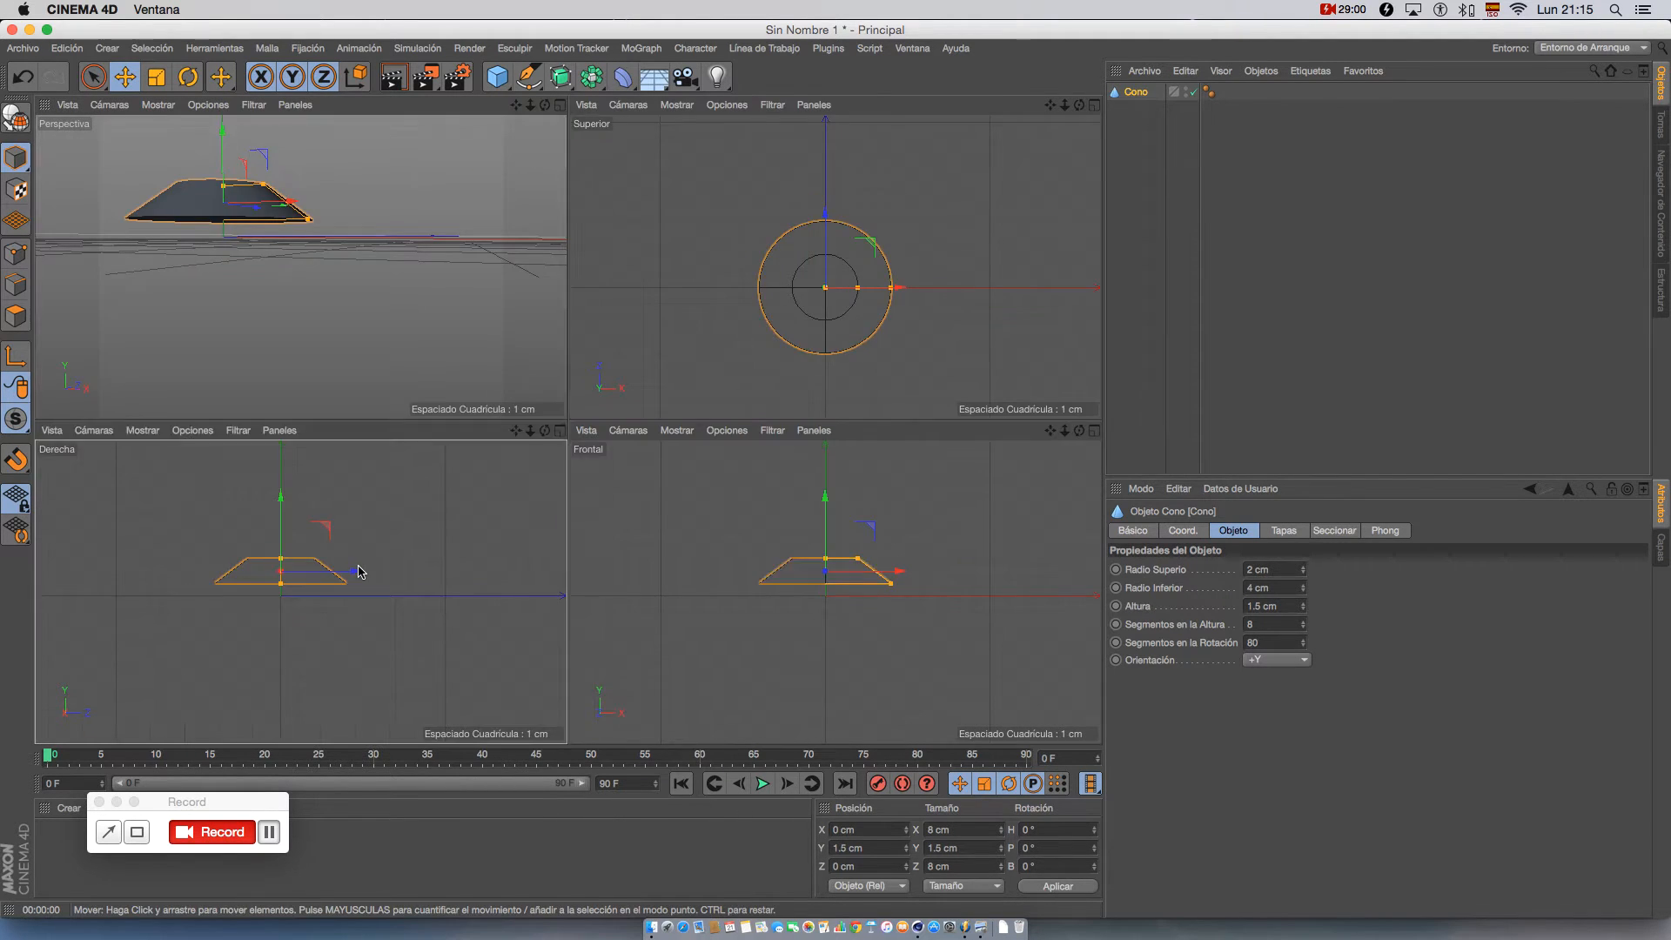
middle_click(474, 465)
middle_click_drag(585, 453, 564, 529, "alt")
left_click_drag(568, 214, 571, 269)
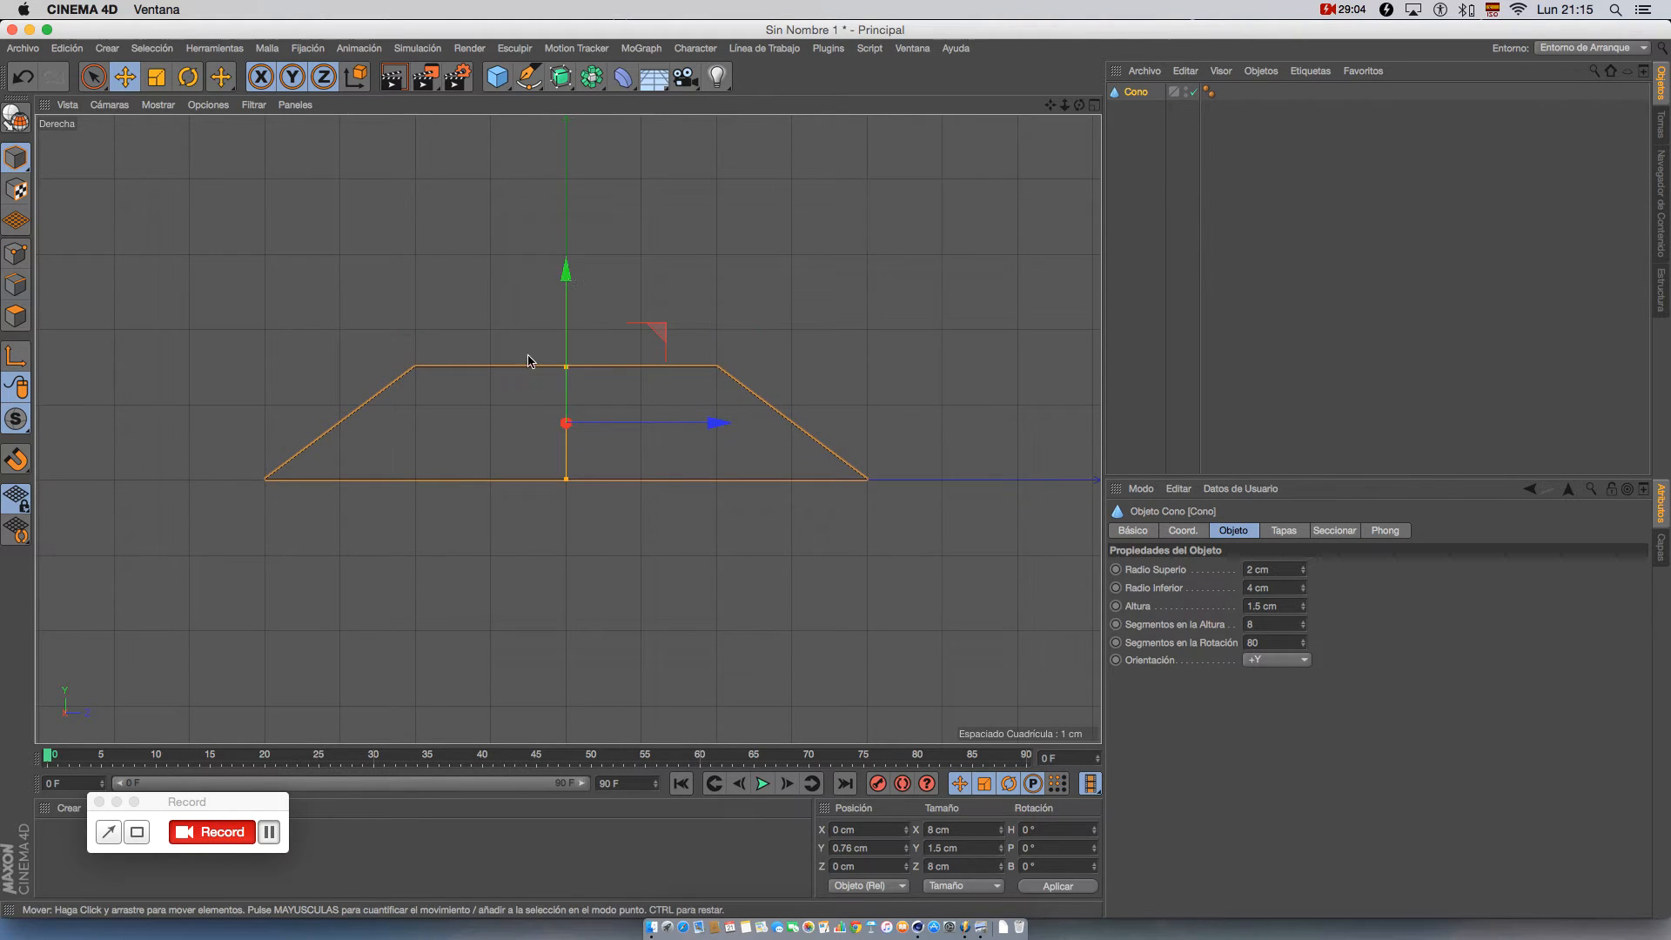
- Reduce the truncated cone's height to 1.2 cm and show its profile in the maximized Derecha view
middle_click(552, 313)
middle_click(413, 353)
left_click_drag(412, 353, 550, 584, "alt")
left_click_drag(370, 376, 349, 480, "alt")
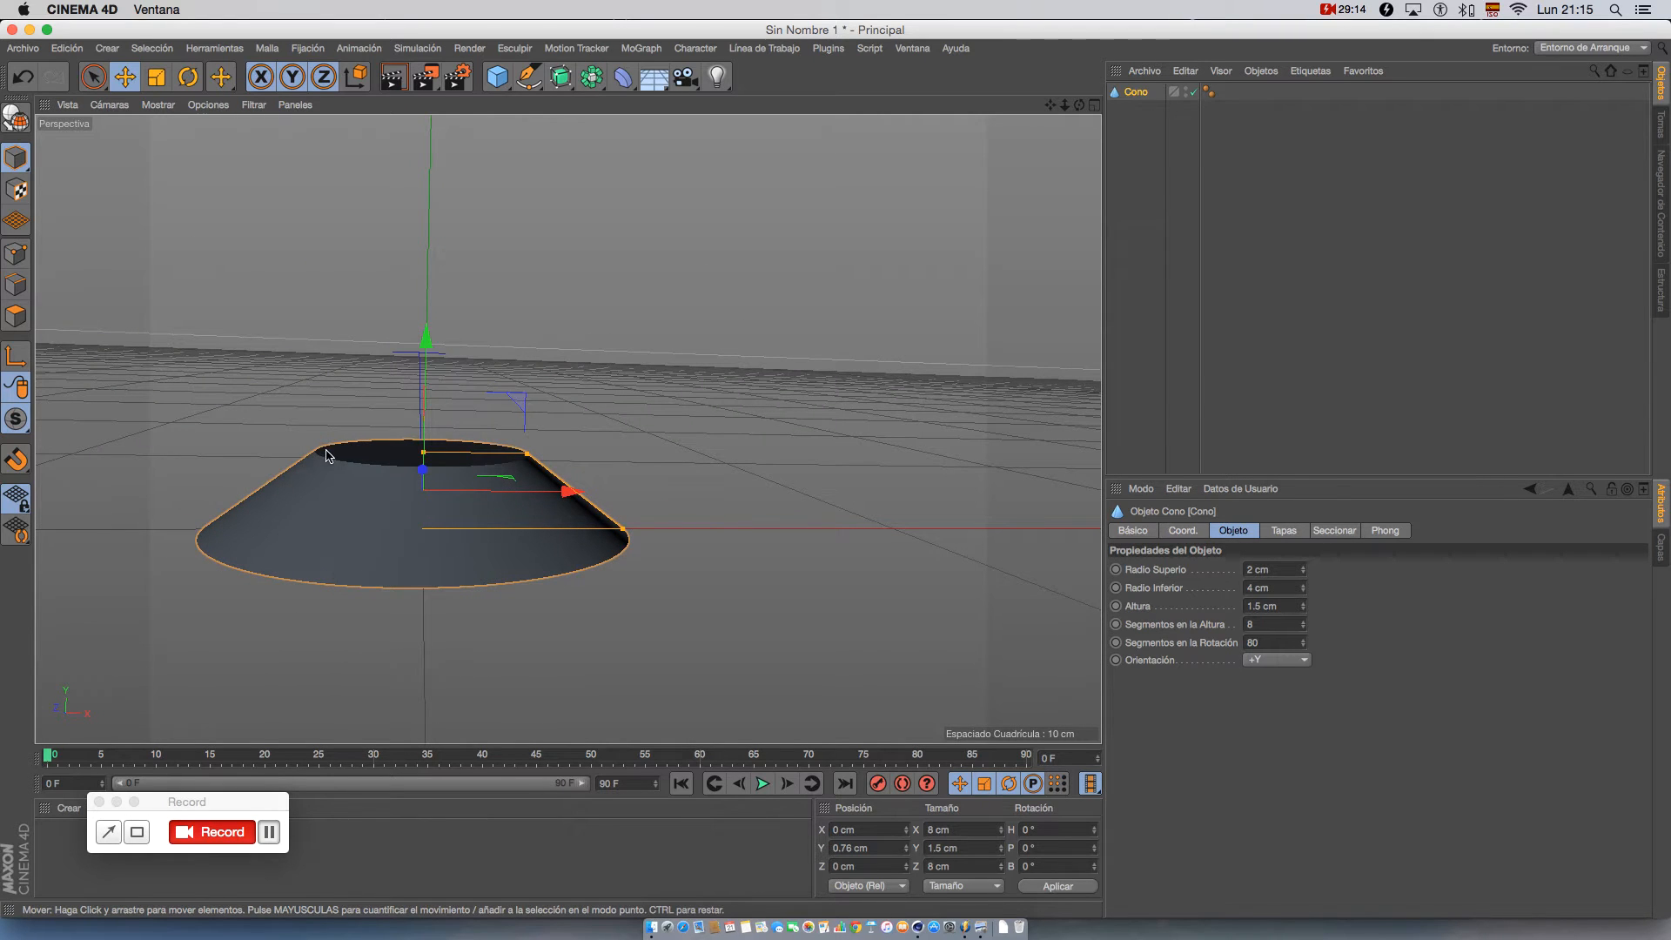
left_click_drag(382, 464, 519, 477, "alt")
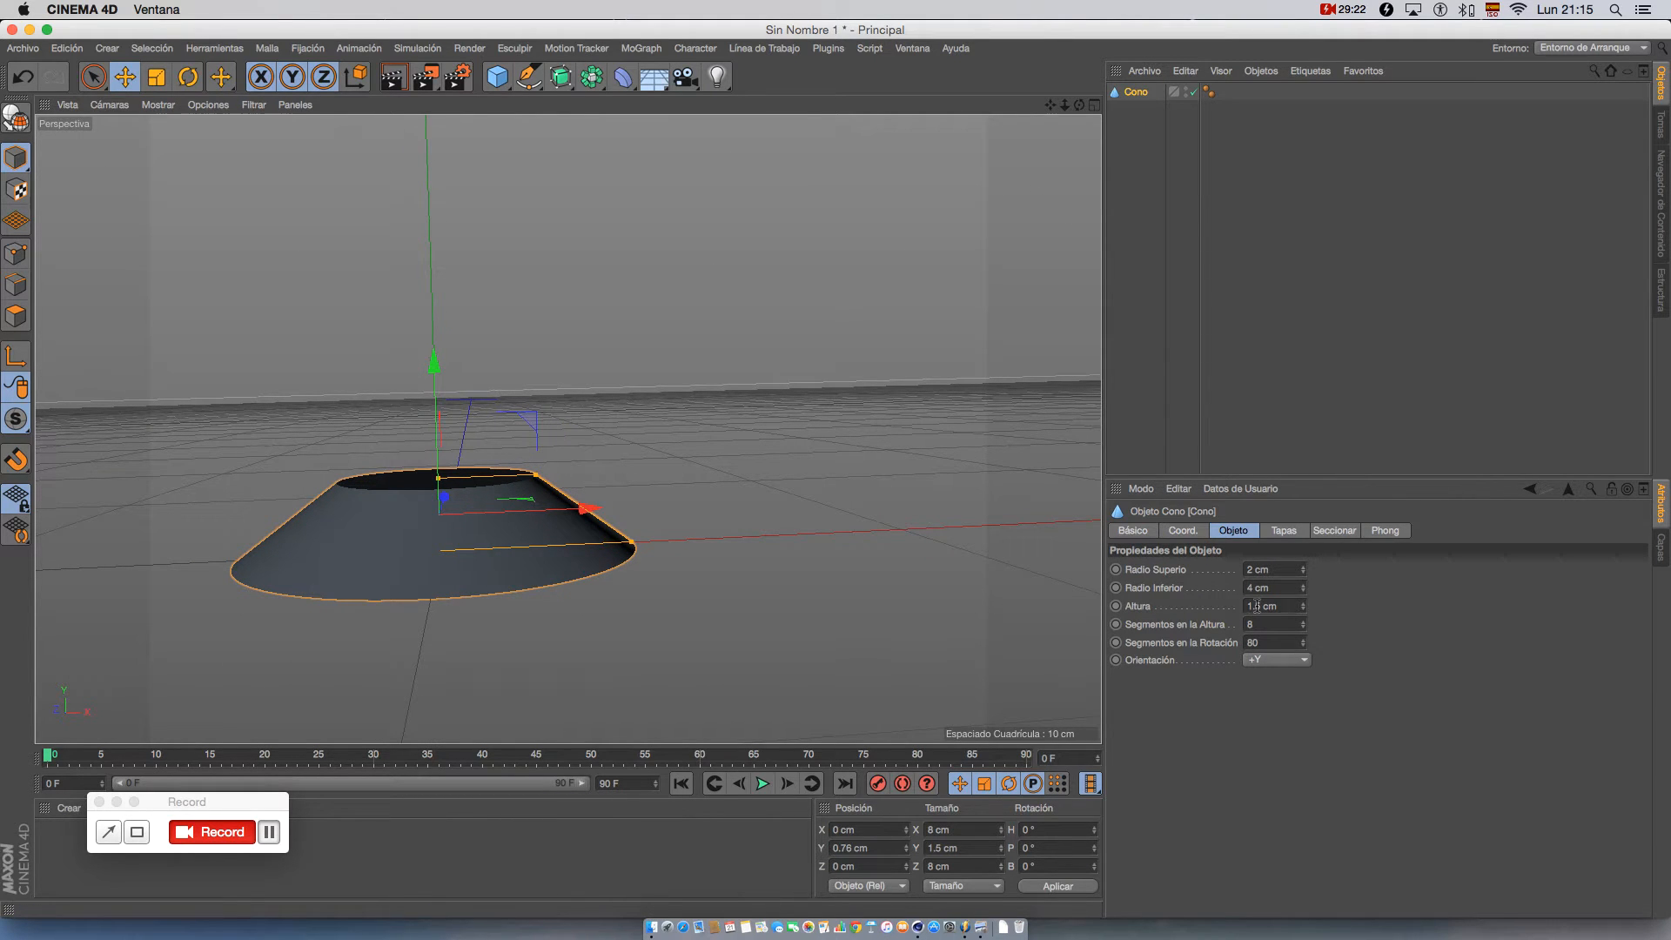
key("Return")
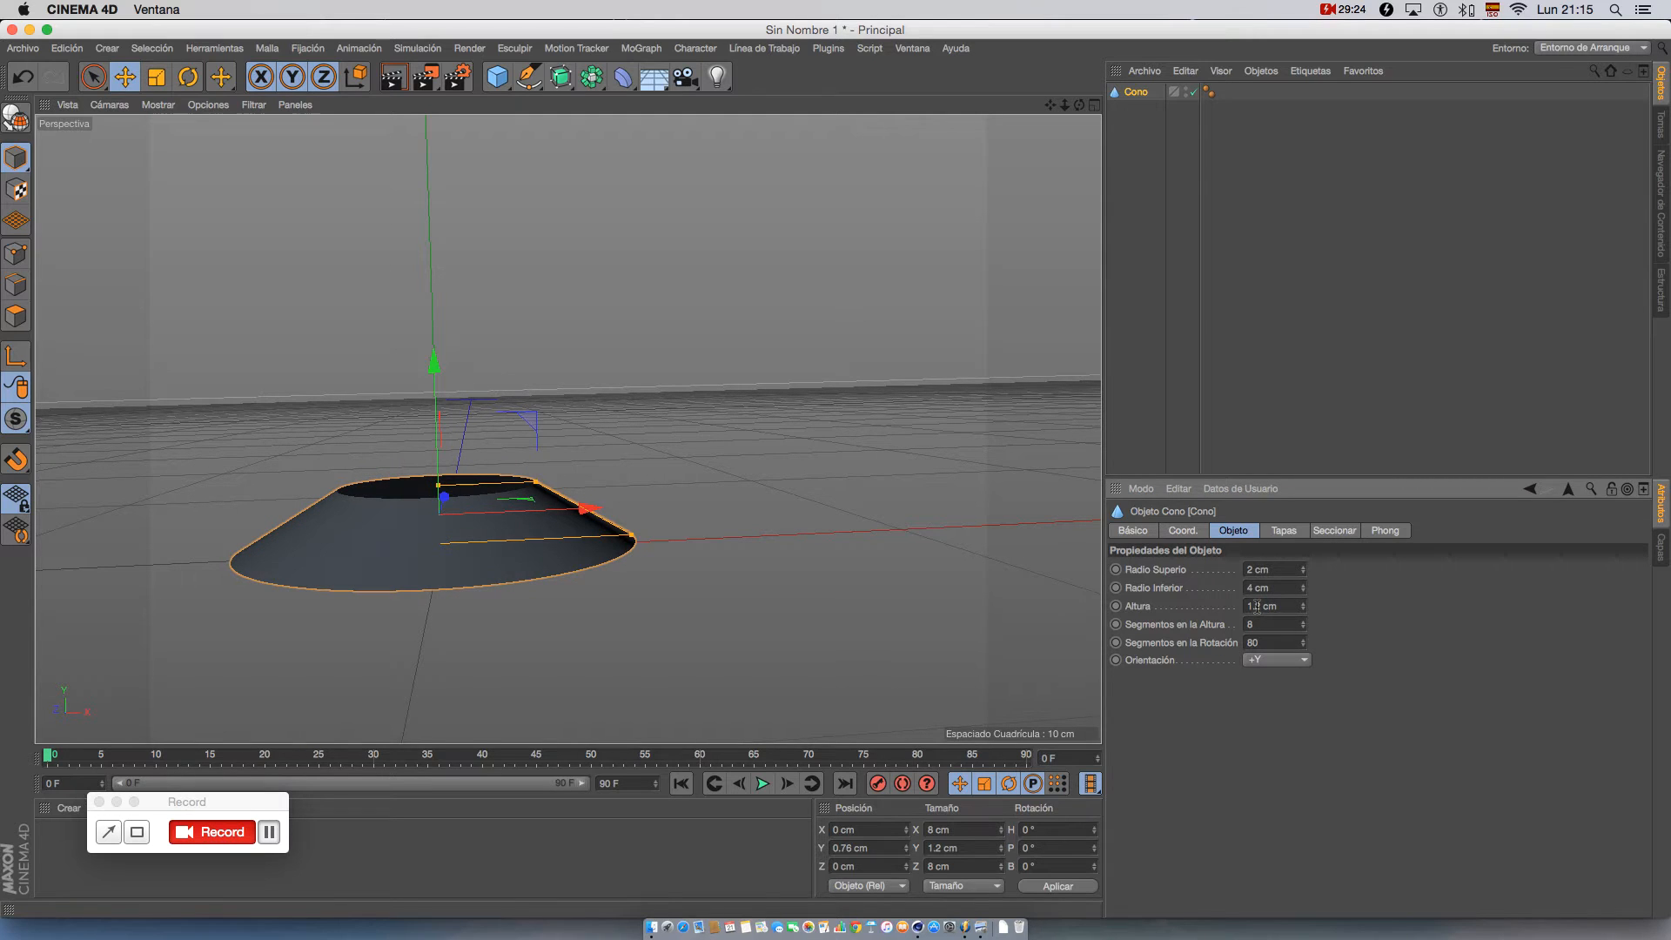
middle_click(727, 496)
middle_click(481, 567)
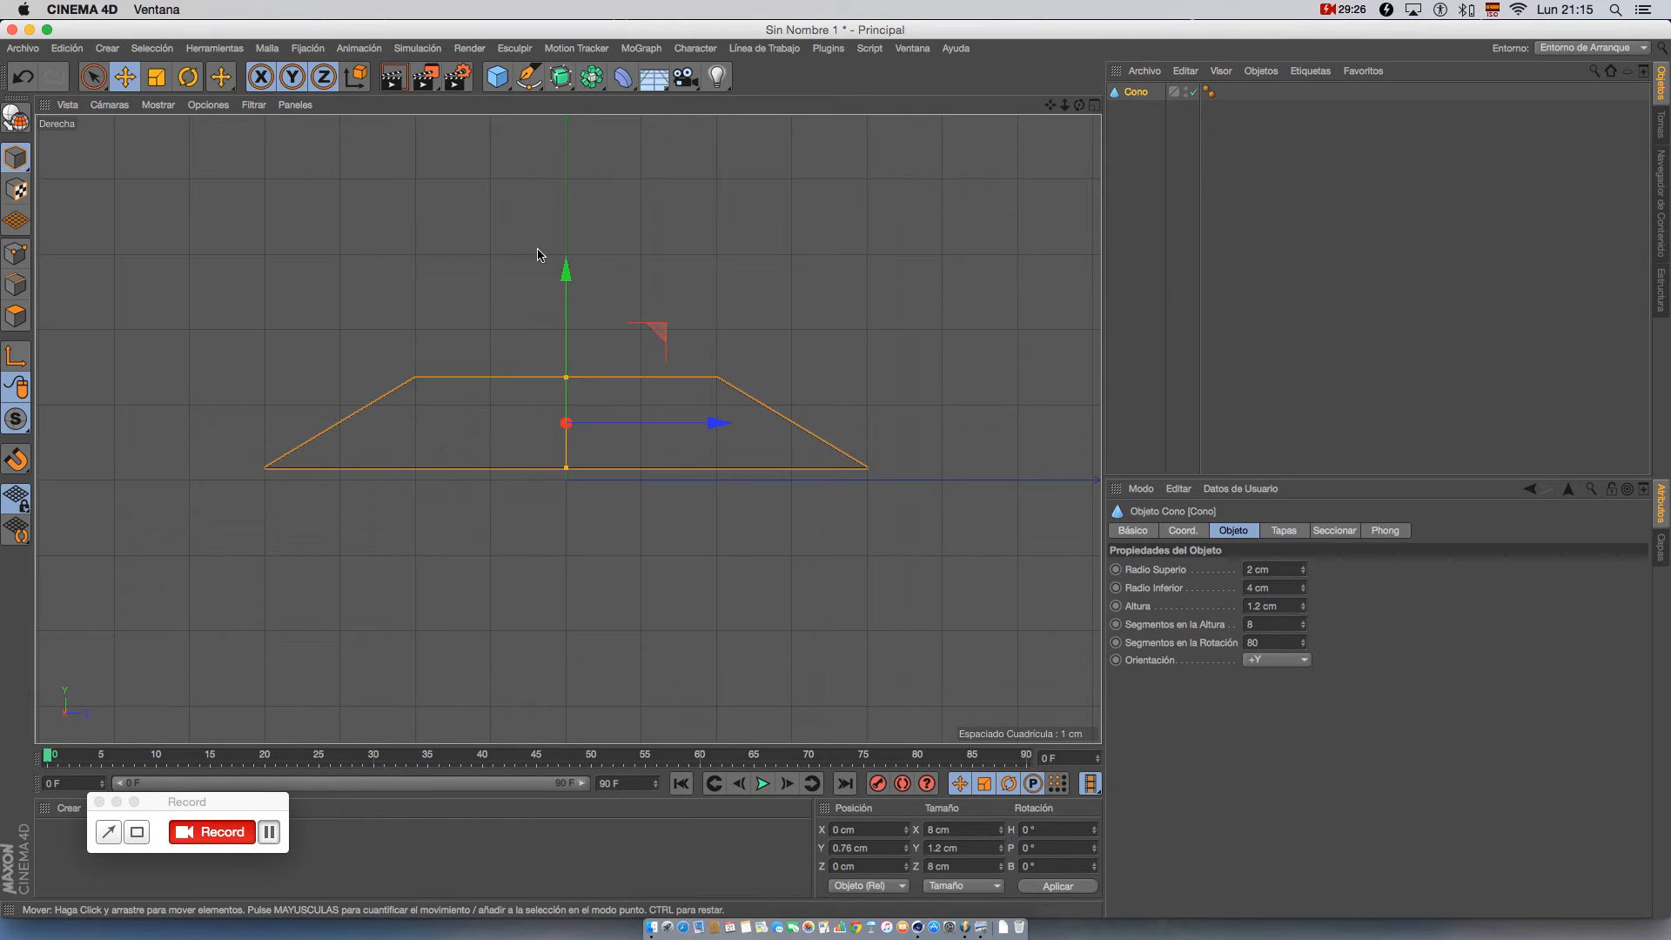
- Lower the truncated cone to about Y 0.633 cm so its base meets the zero line, and show it in the Perspectiva view
left_click_drag(565, 271, 564, 281)
middle_click(374, 295)
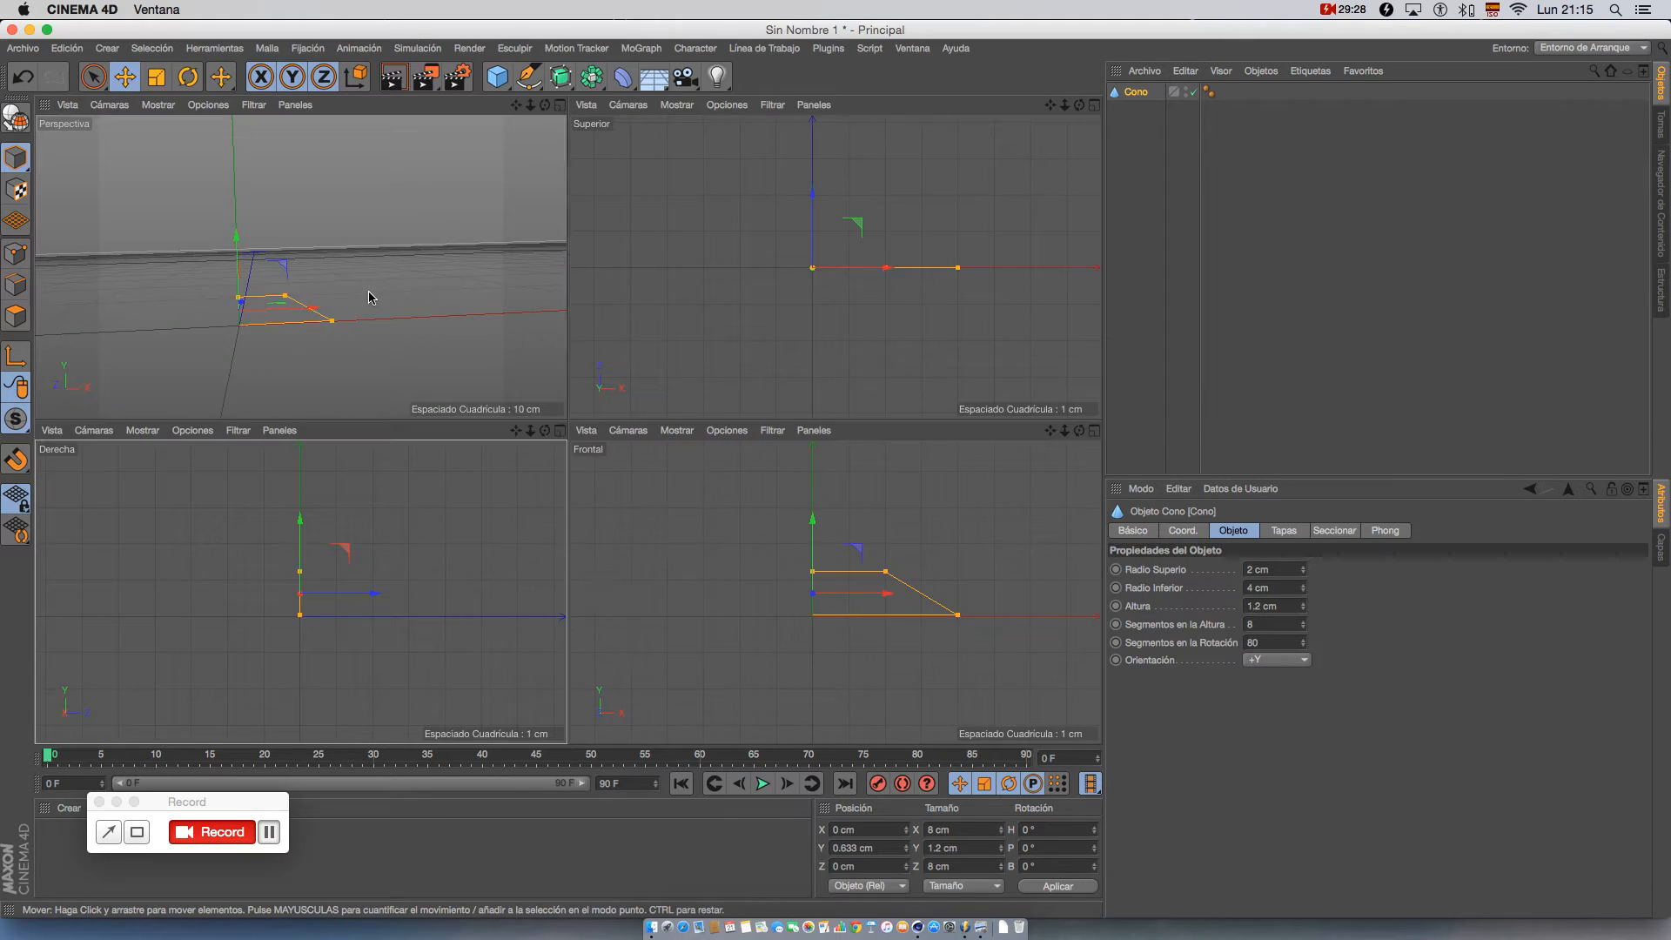
middle_click(349, 329)
left_click_drag(347, 333, 421, 544, "alt")
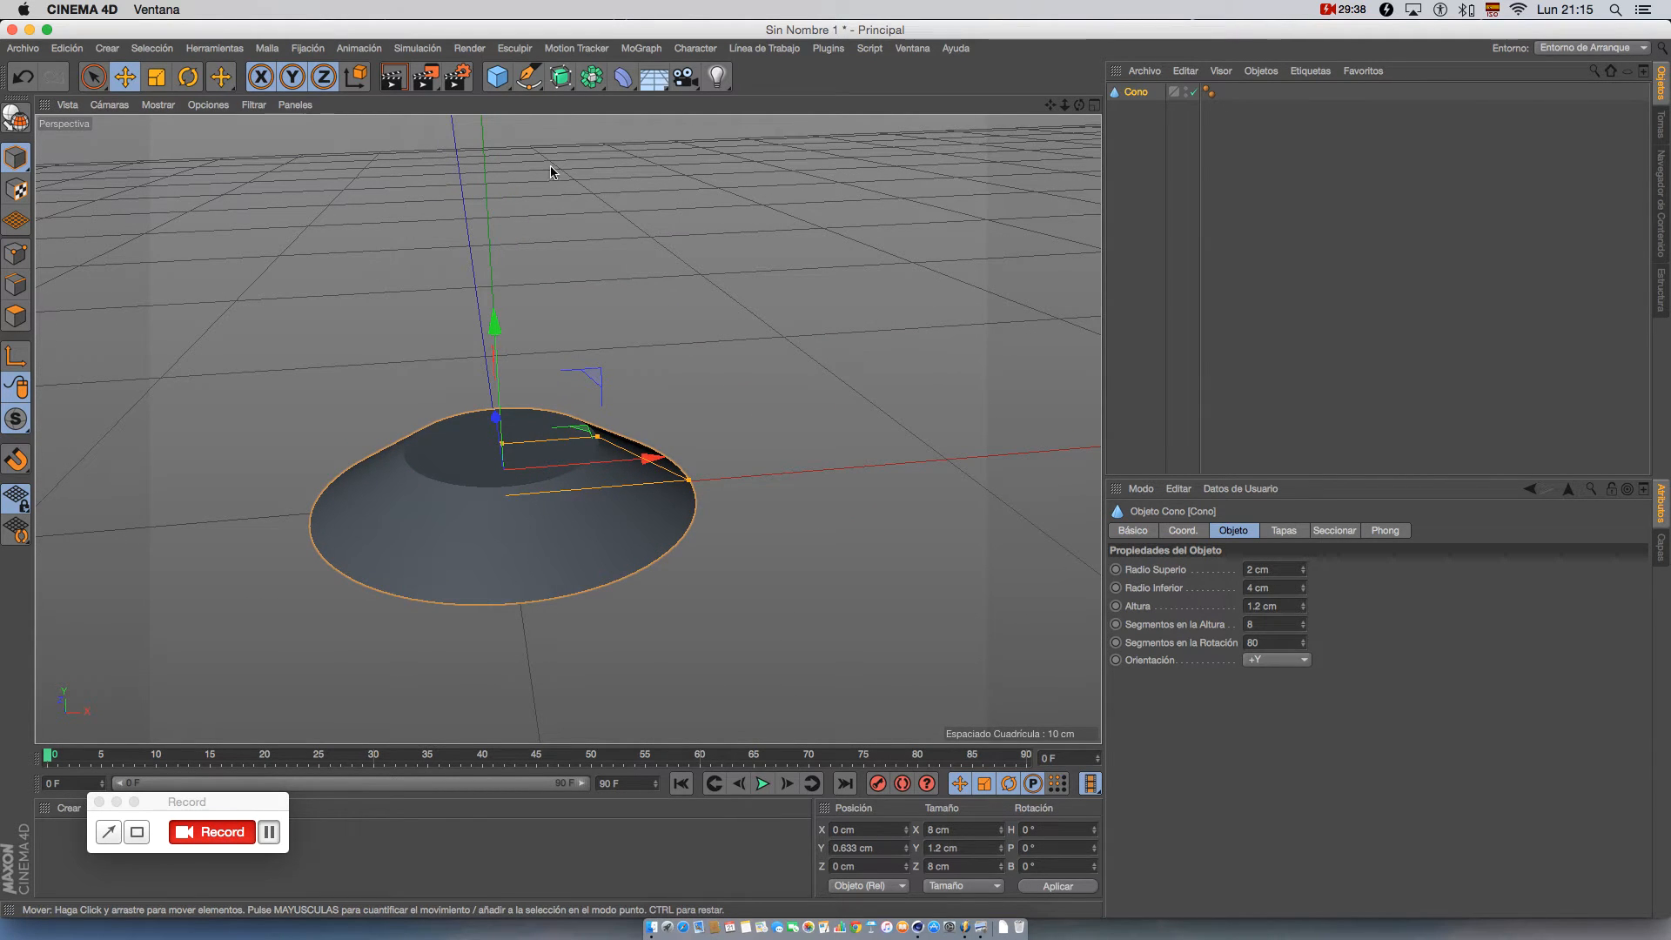
- Add a Tubo primitive to the scene and frame the whole tube from above in the Perspectiva view
left_click(503, 84)
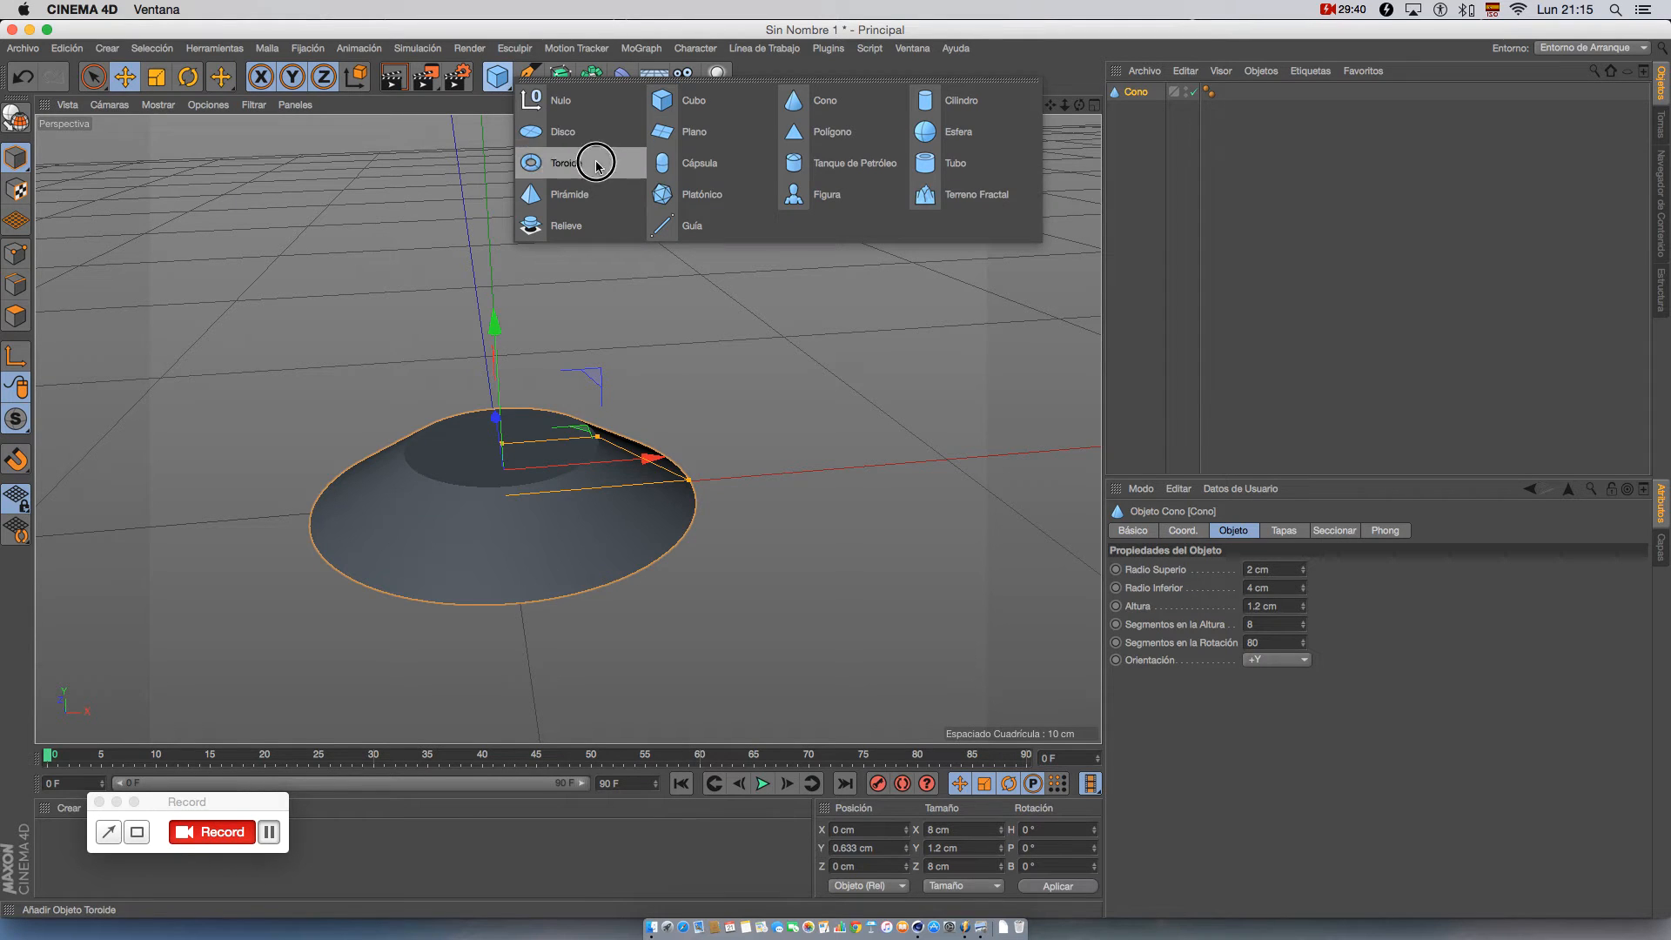
left_click(953, 163)
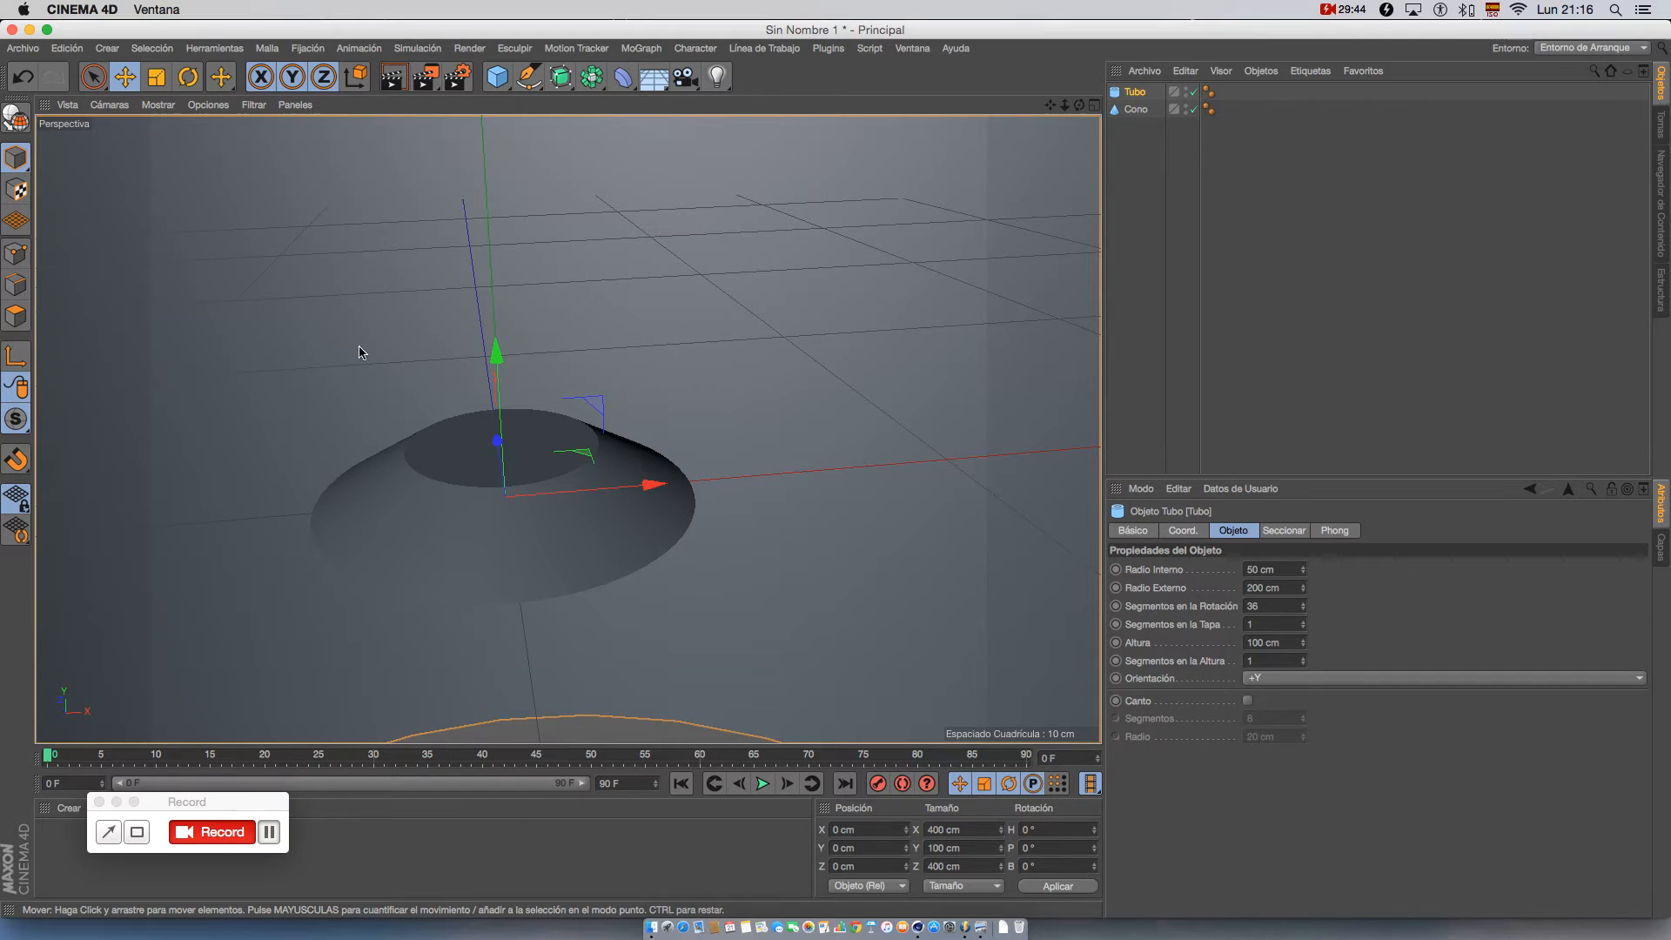
scroll(791, 453, "up", 5)
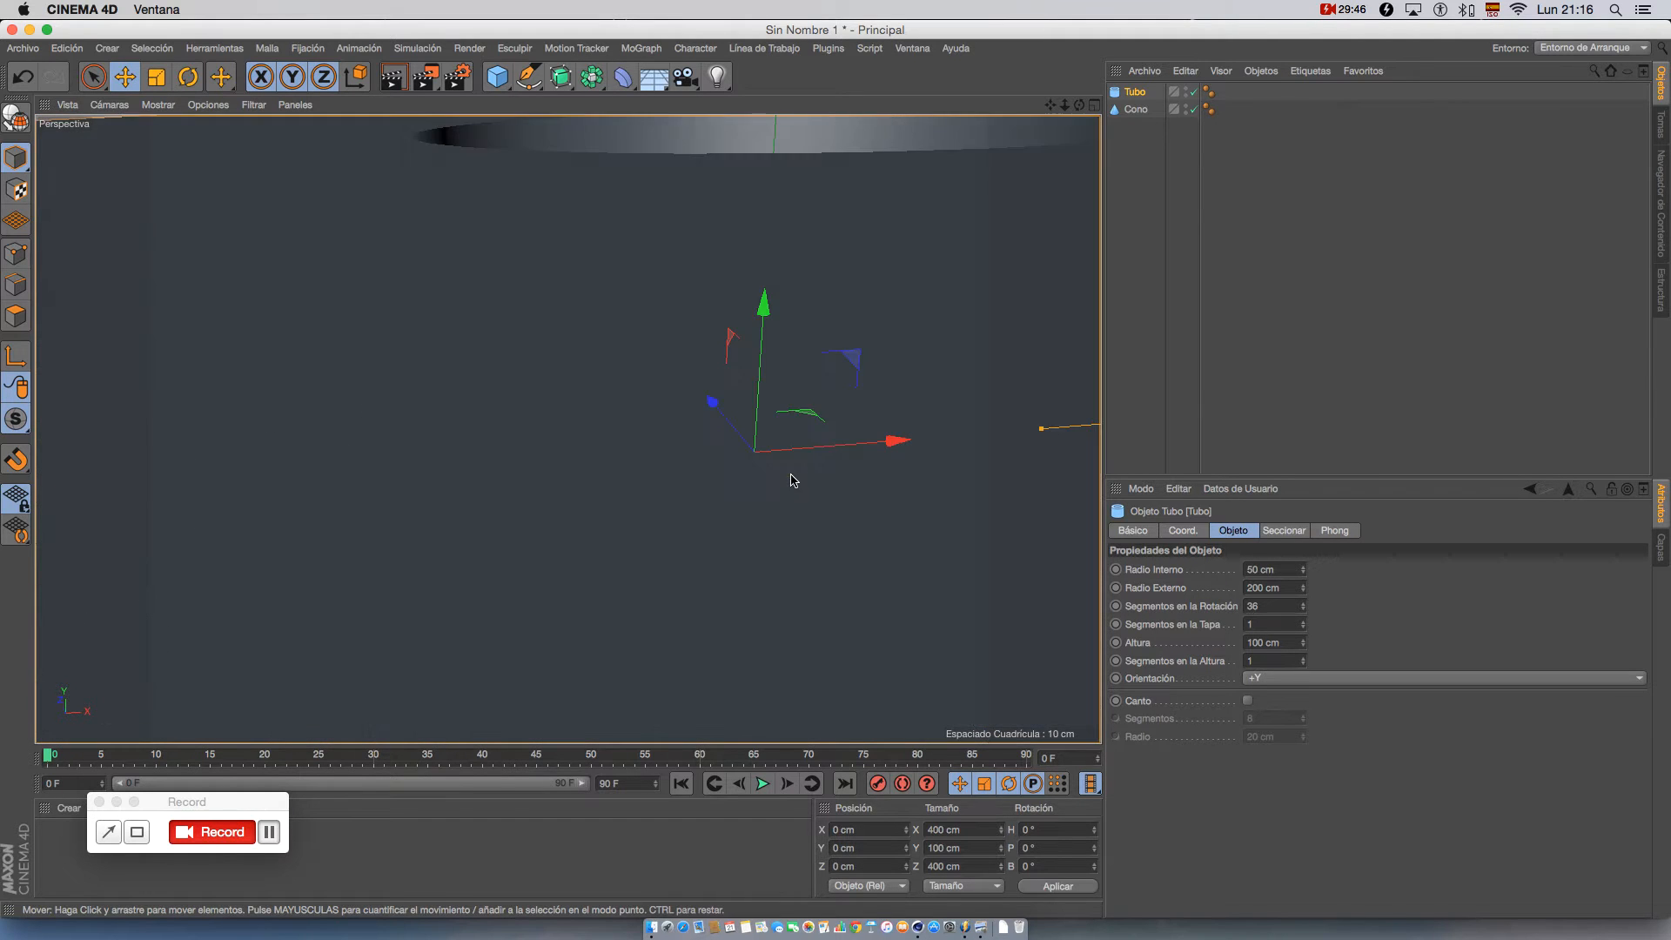
scroll(790, 465, "down", 7)
mouse_move(783, 425)
left_mouse_down("alt")
mouse_move(784, 490)
mouse_move(772, 447)
left_mouse_up("alt")
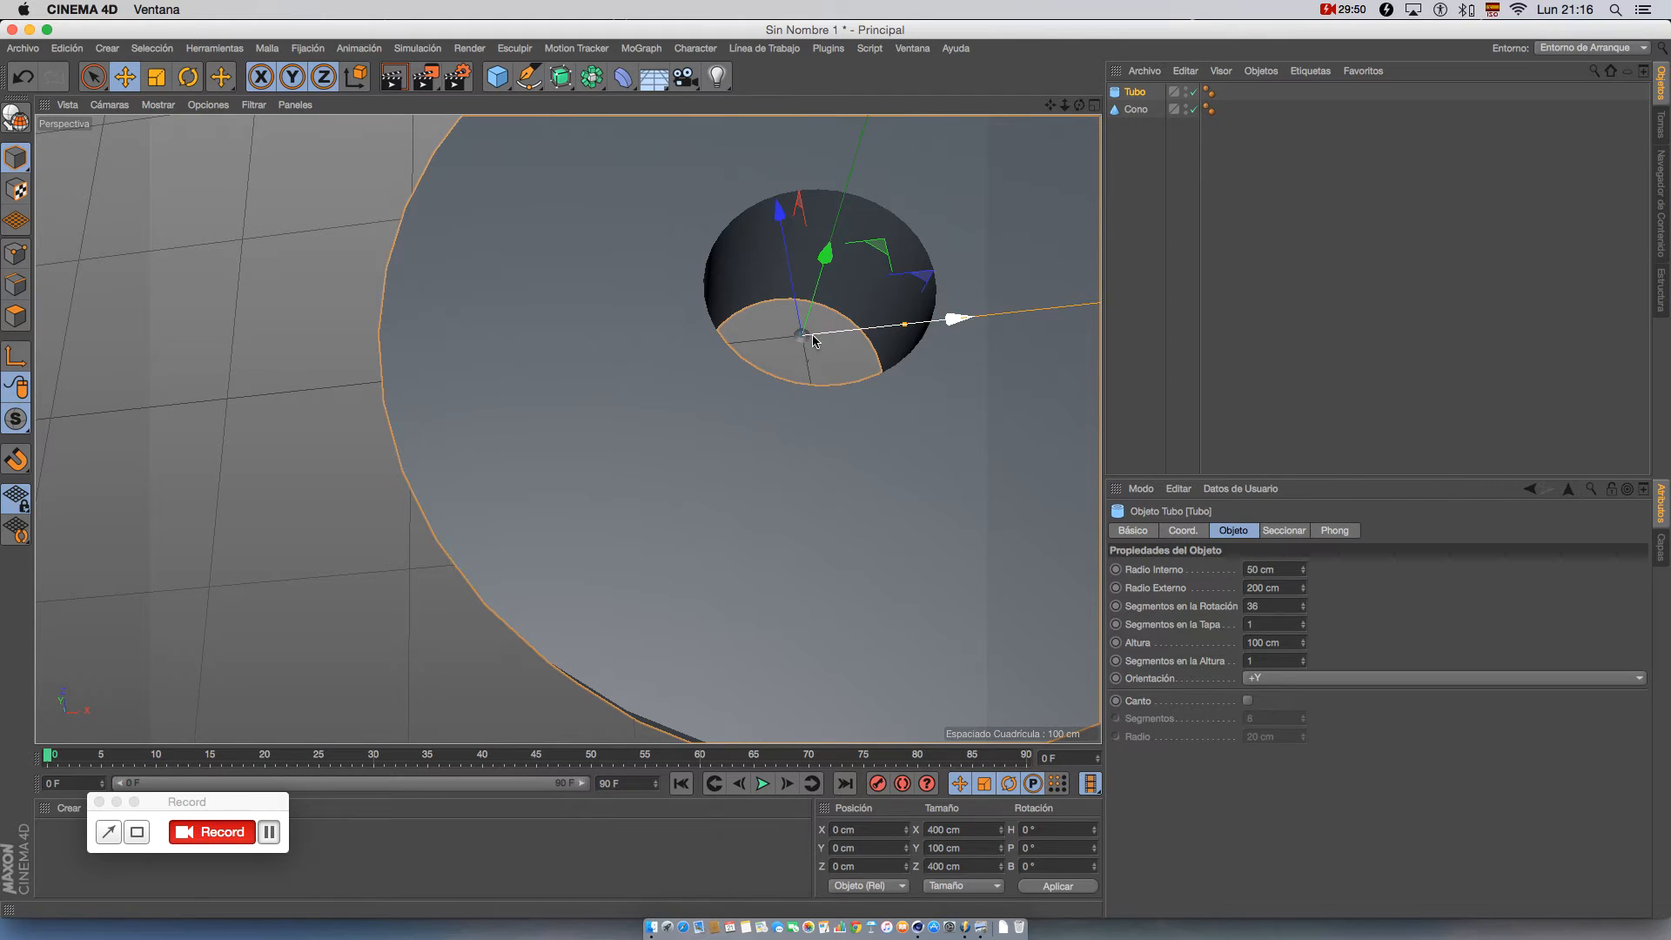
left_click_drag(851, 398, 723, 435, "alt")
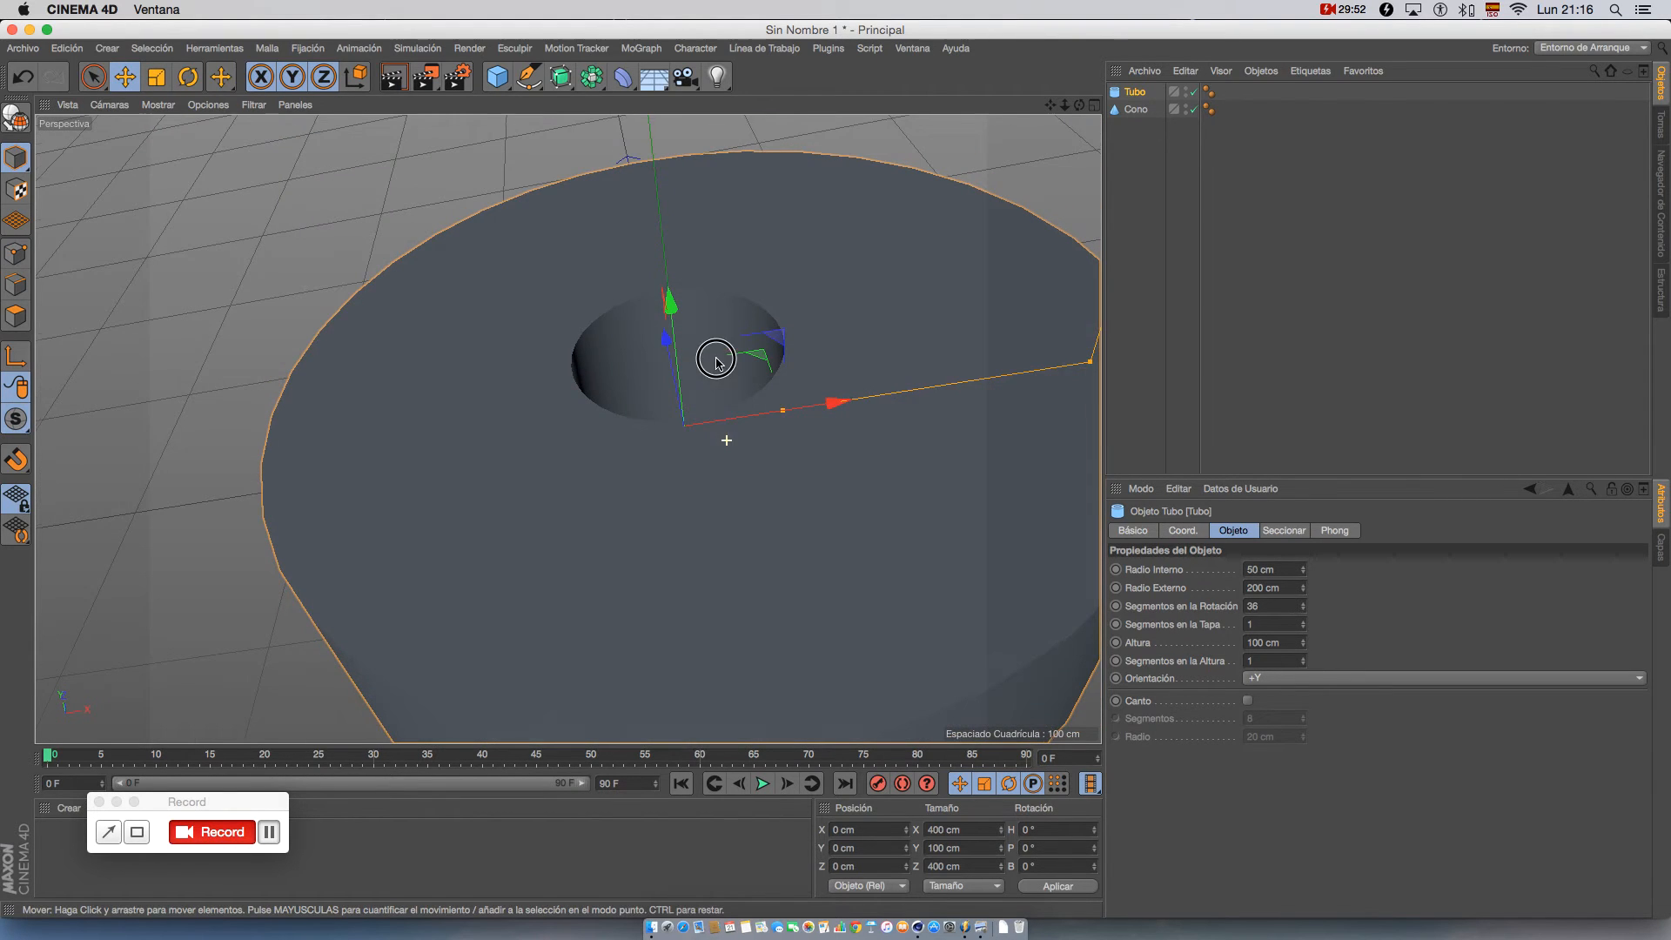
middle_click_drag(993, 601, 947, 537, "alt")
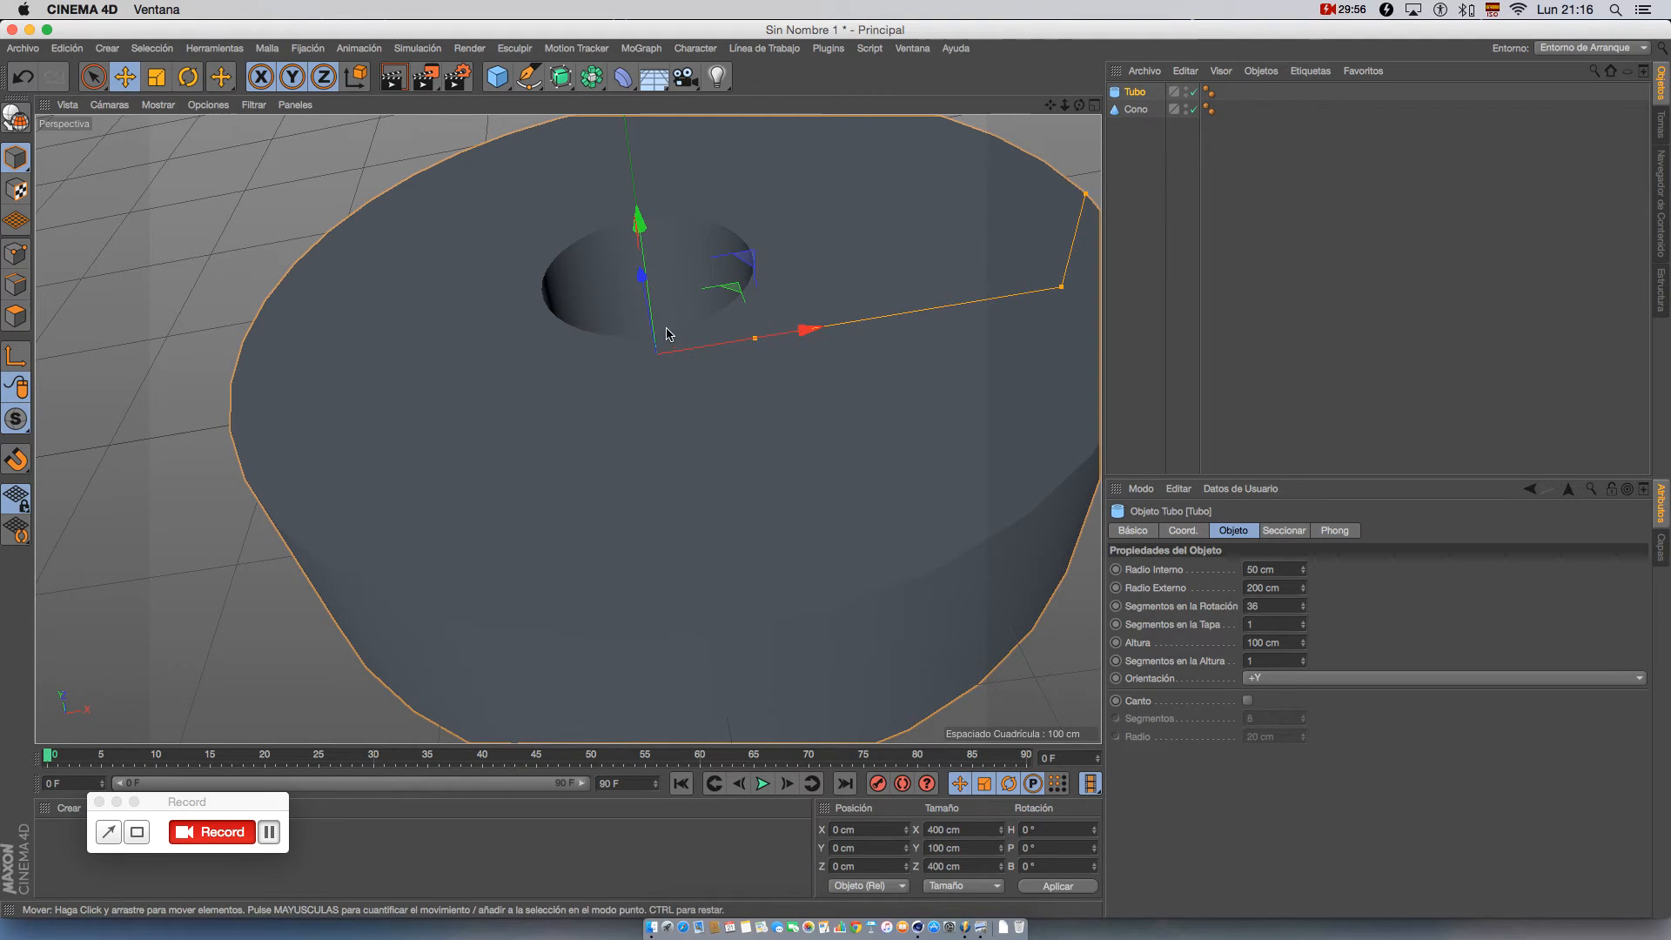
scroll(470, 275, "down", 5)
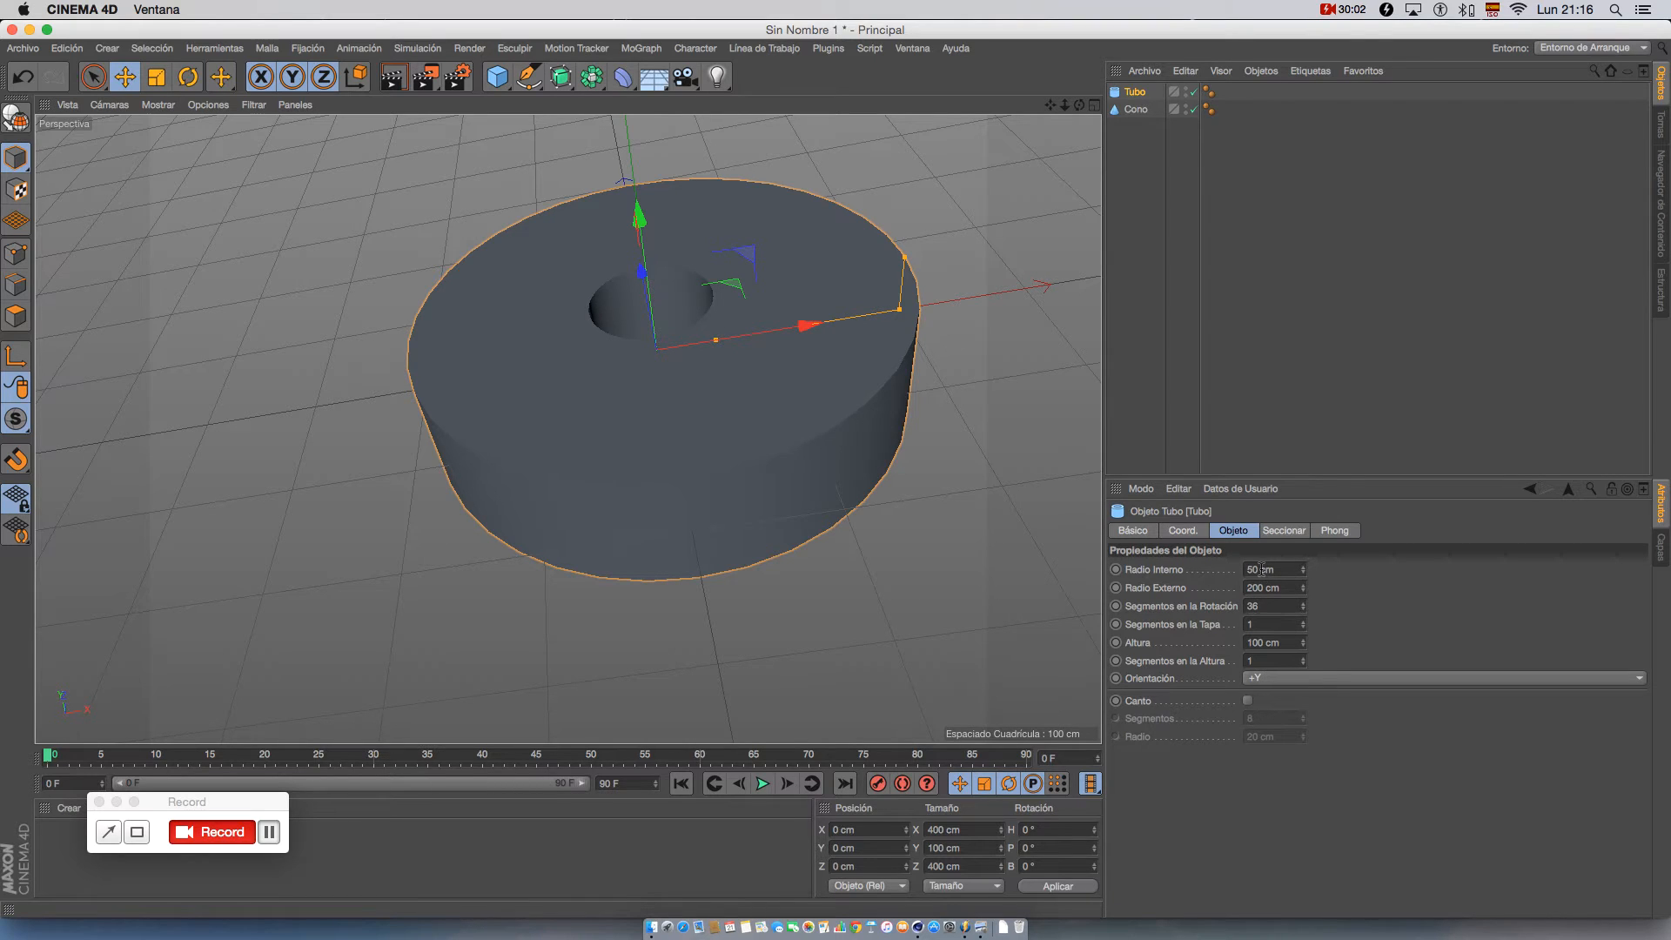
- Set the tube's inner radius to 0 cm and its outer radius to 0.5 cm
left_click_drag(1262, 569, 1227, 569)
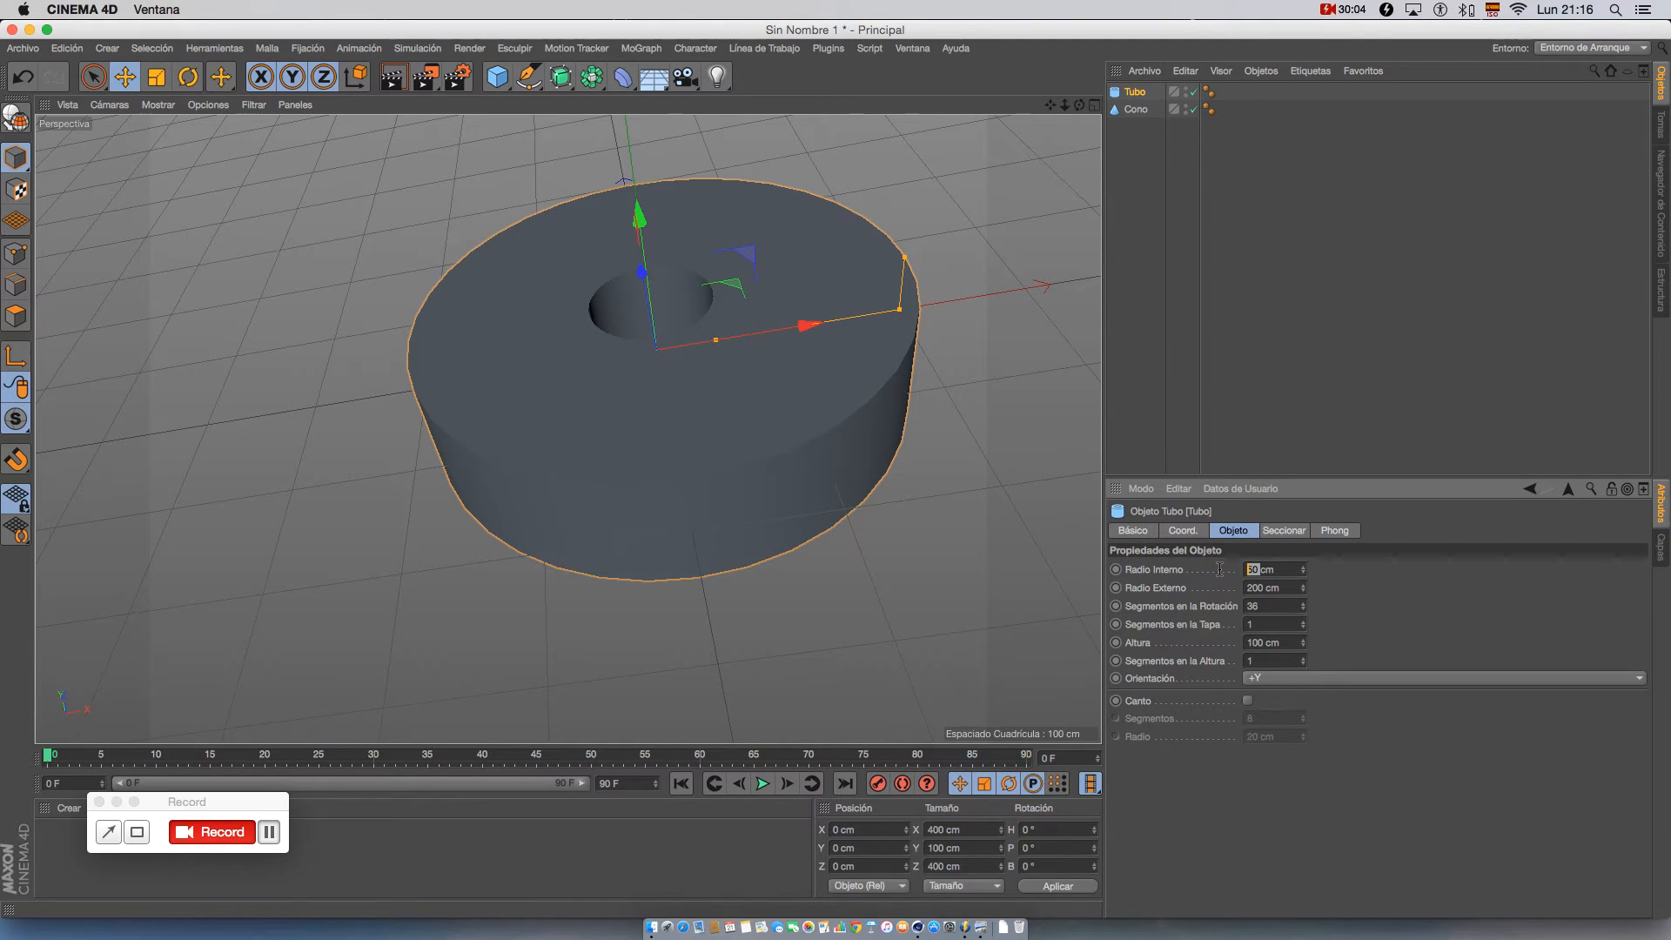
type("0")
key("Return")
left_click_drag(1264, 588, 1228, 587)
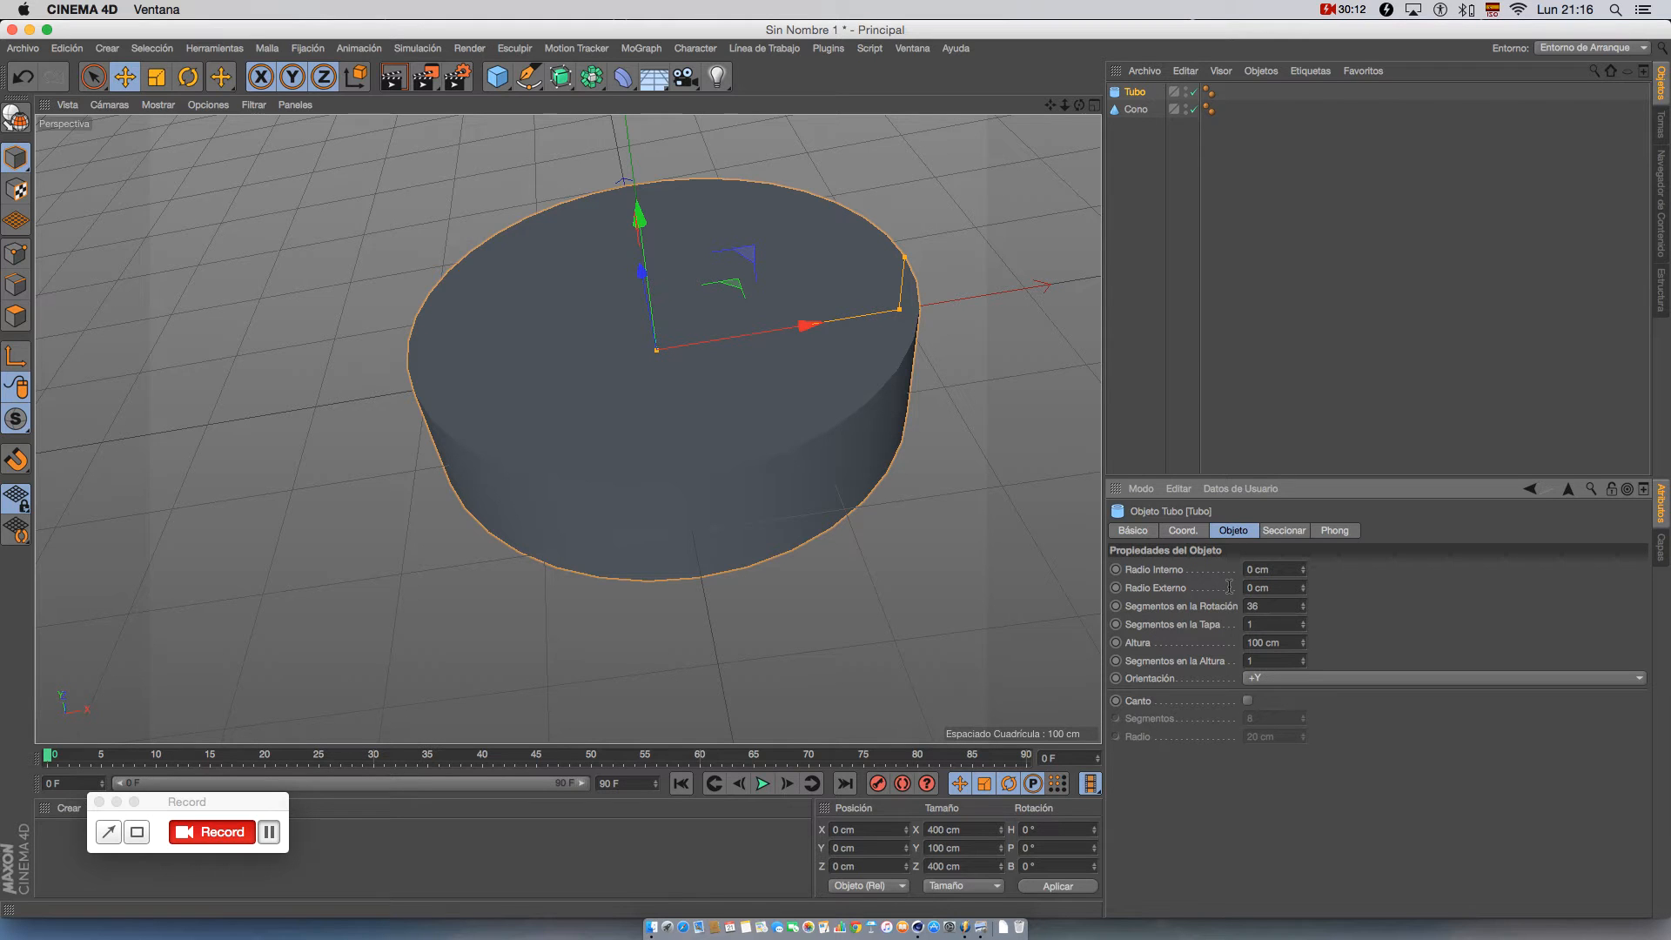
key("Return")
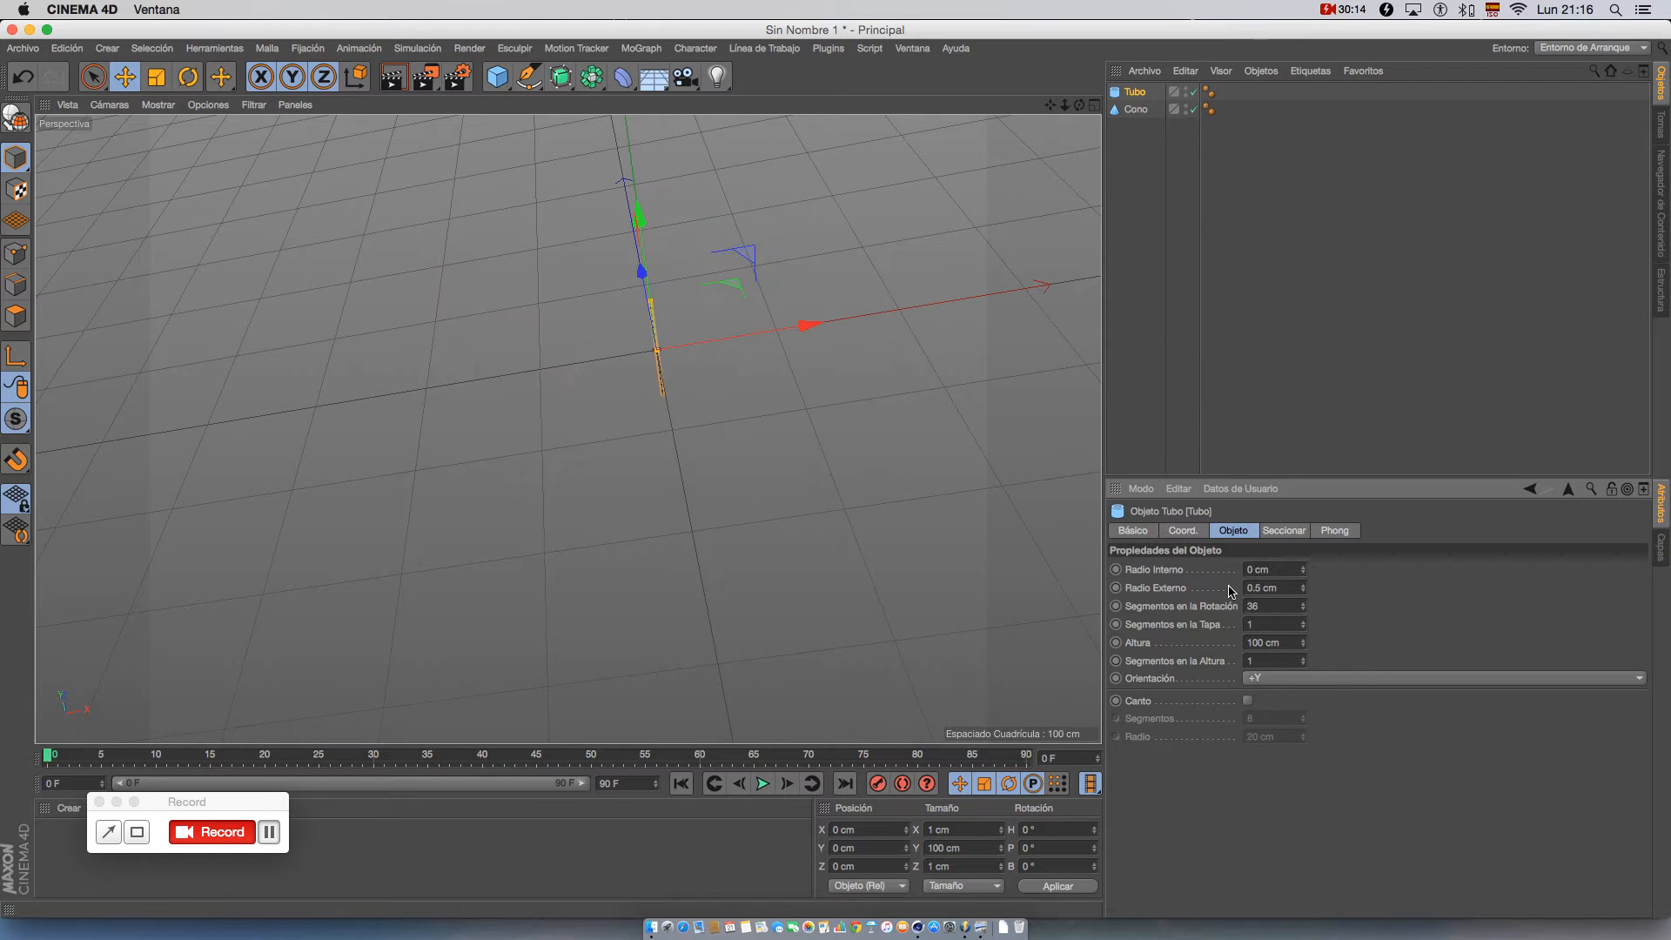
- Set the tube's height to 1 cm
scroll(705, 362, "up", 10)
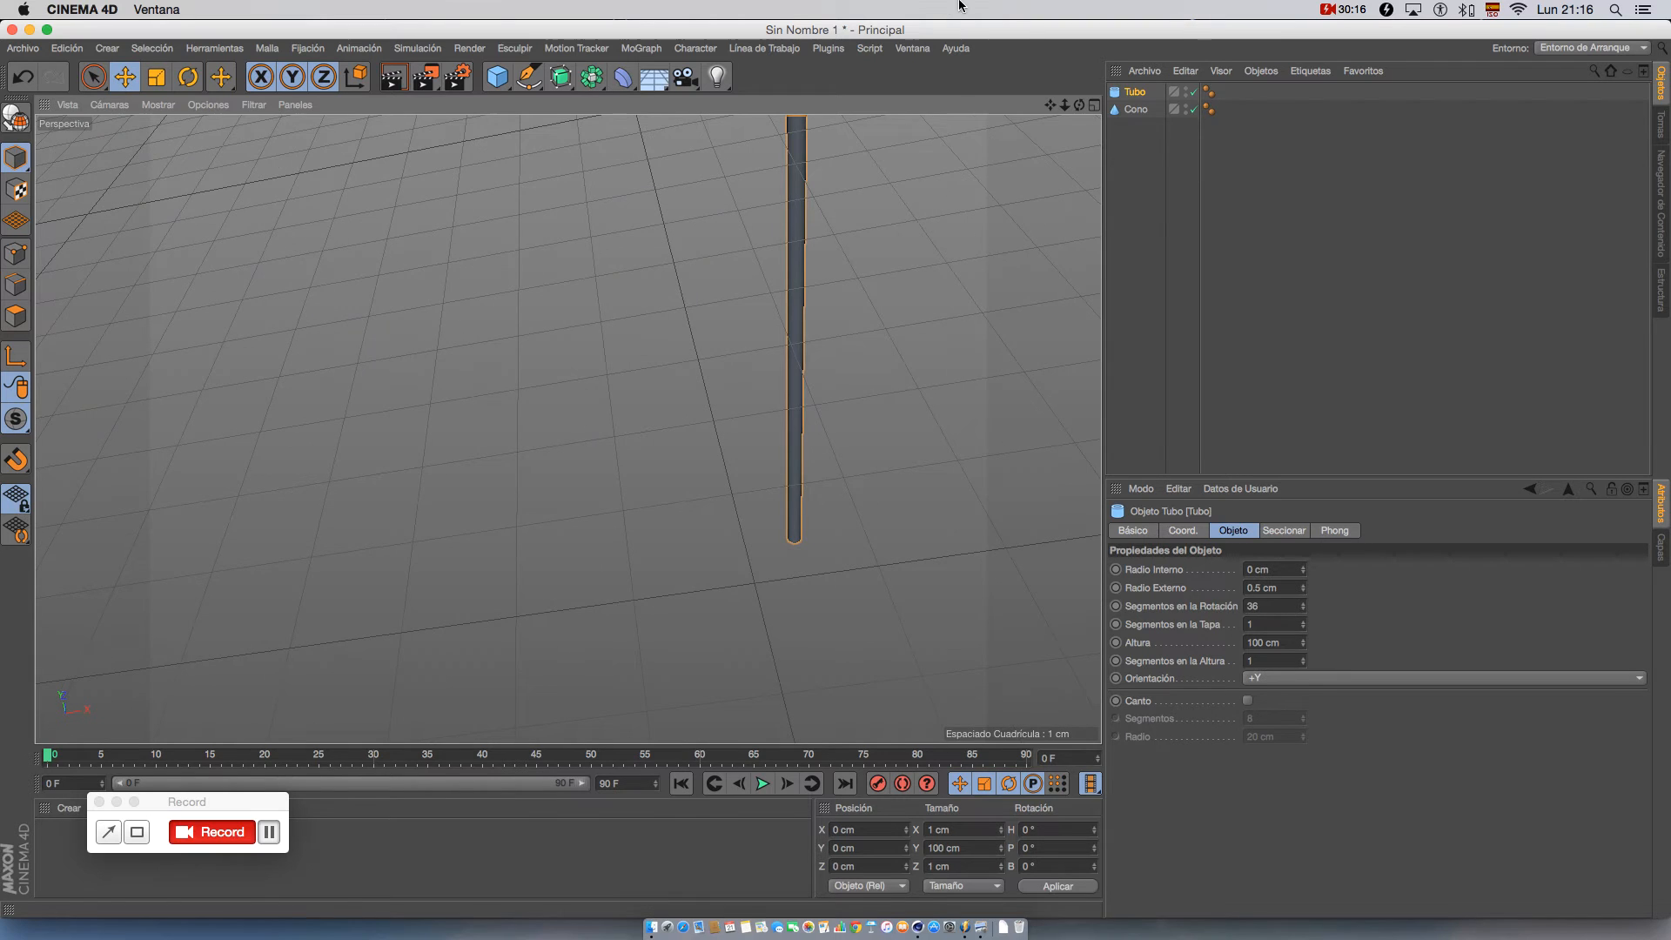
scroll(847, 203, "down", 5)
scroll(847, 202, "down", 3)
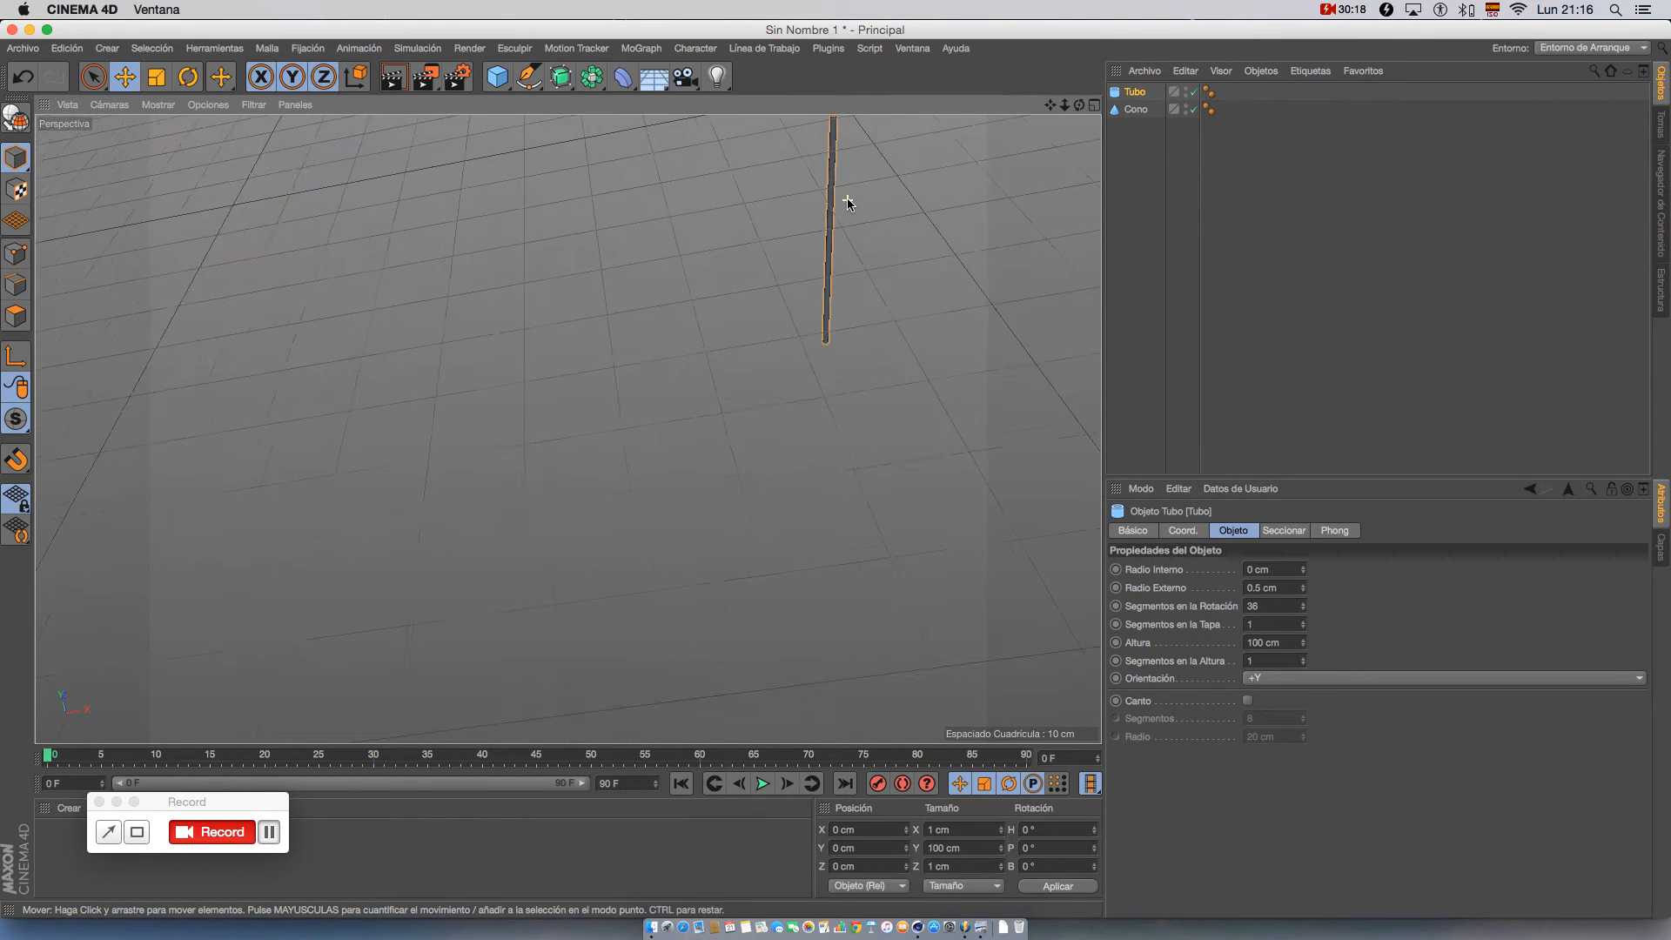
middle_click_drag(796, 277, 657, 518, "alt")
scroll(763, 222, "up", 4)
left_click_drag(755, 286, 777, 239, "alt")
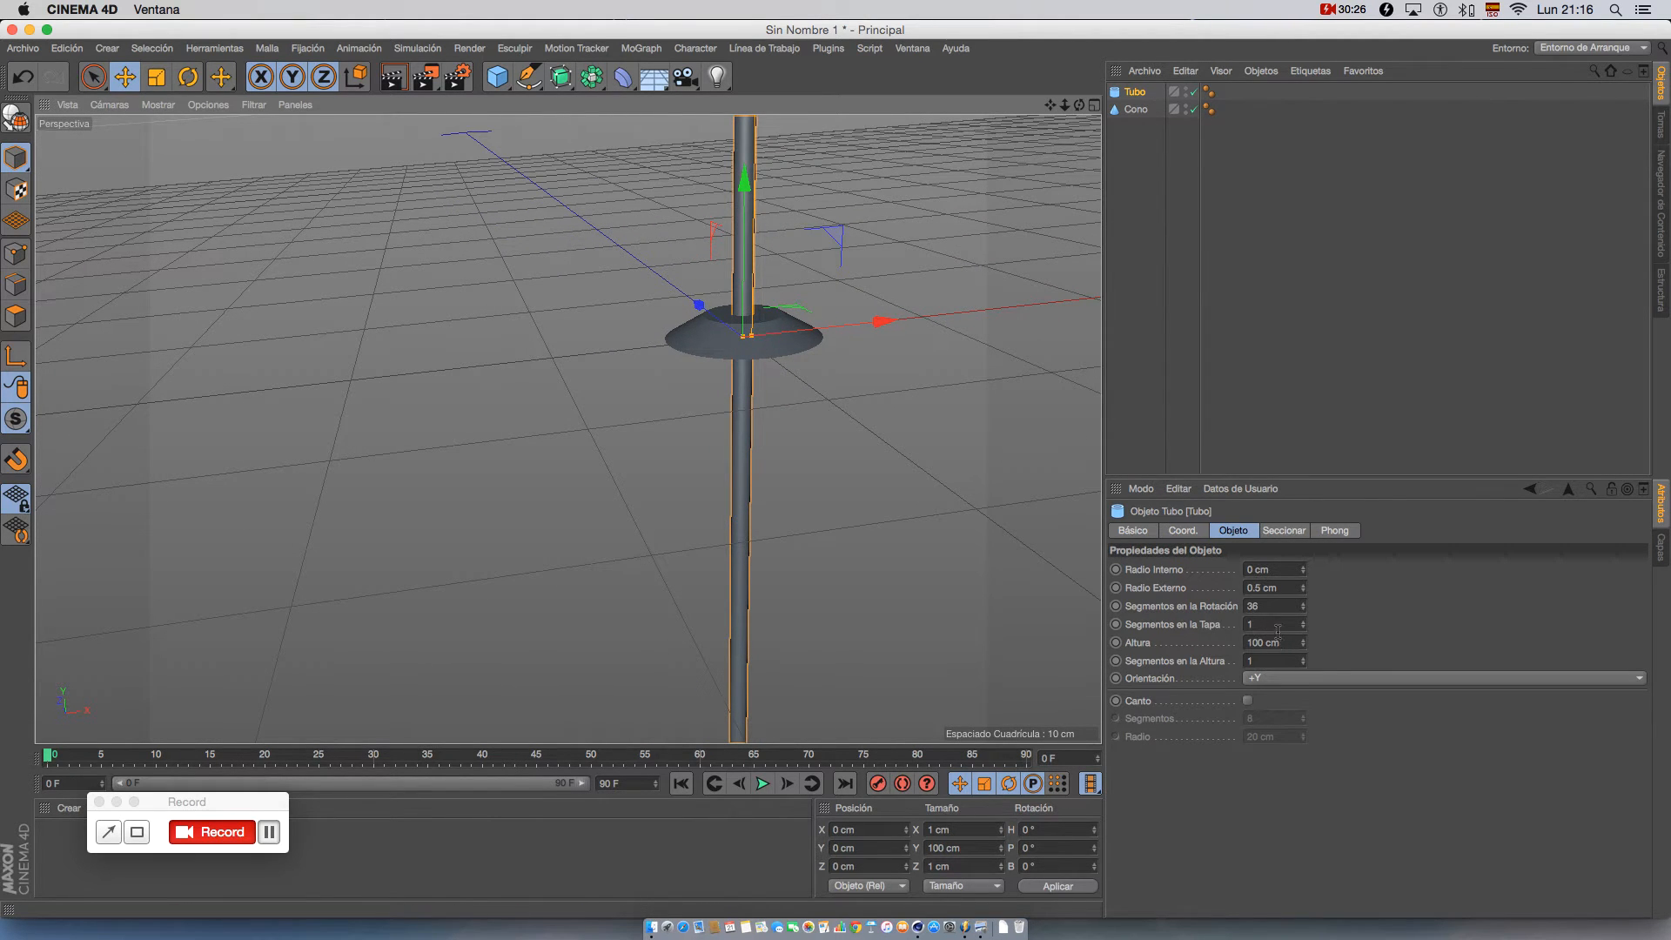
left_click(1244, 643)
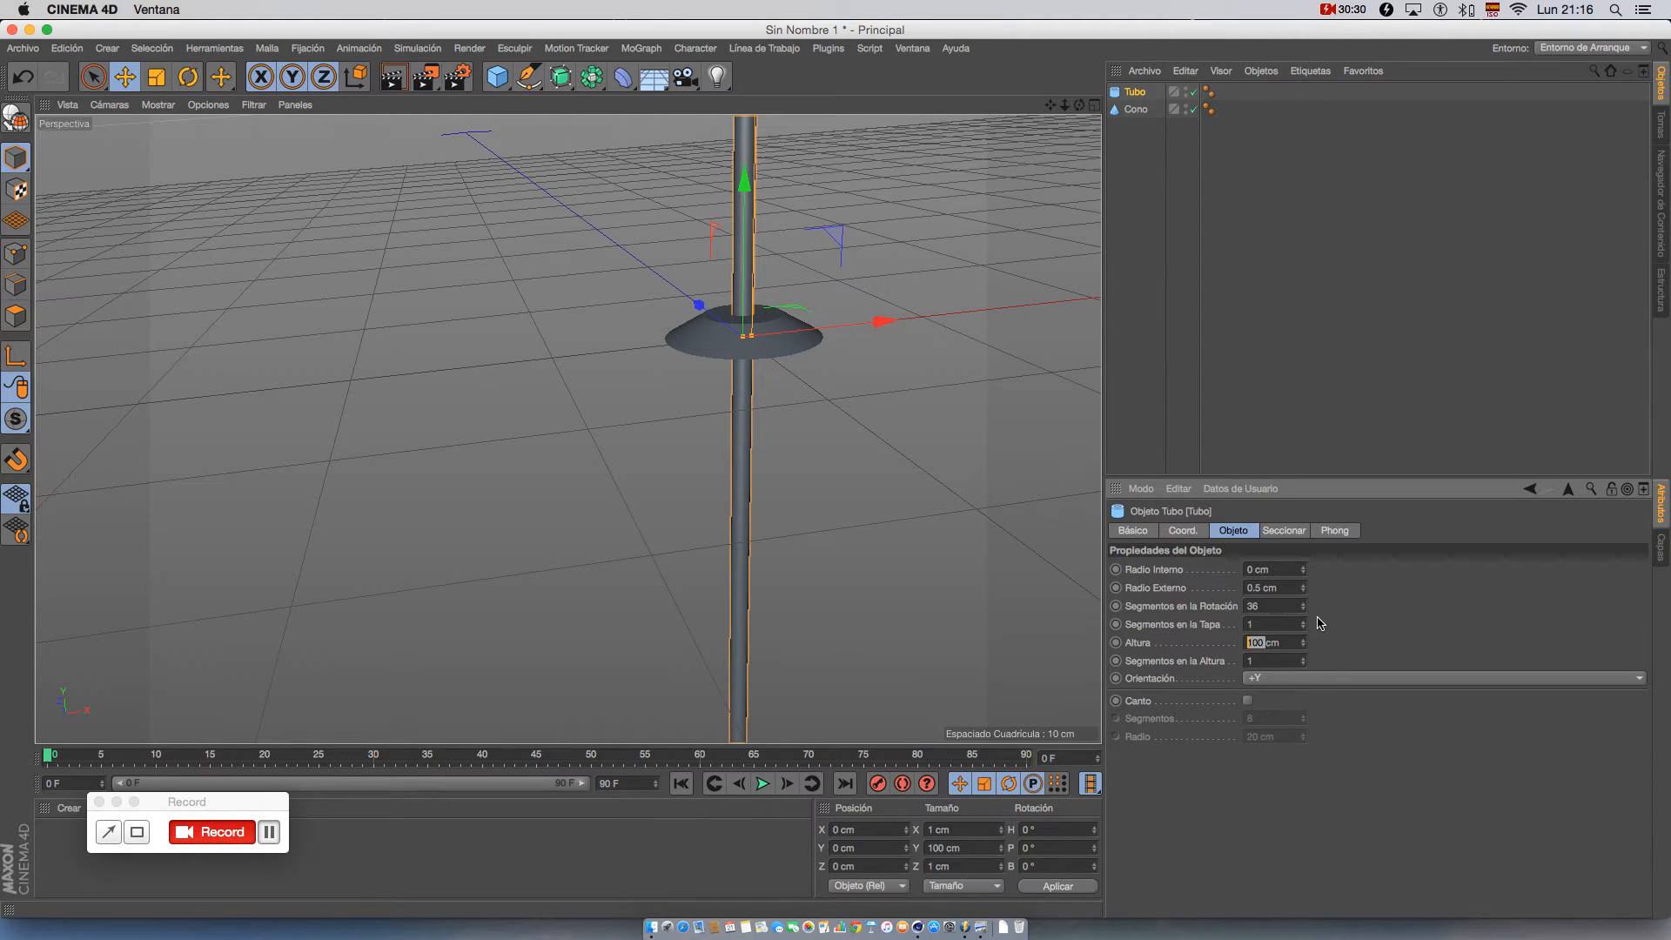
type("1")
key("Return")
- Set the tube's height to 0.5 cm and raise it to about Y 0.983 cm in the Derecha view, top level with the cone's
middle_click(879, 421)
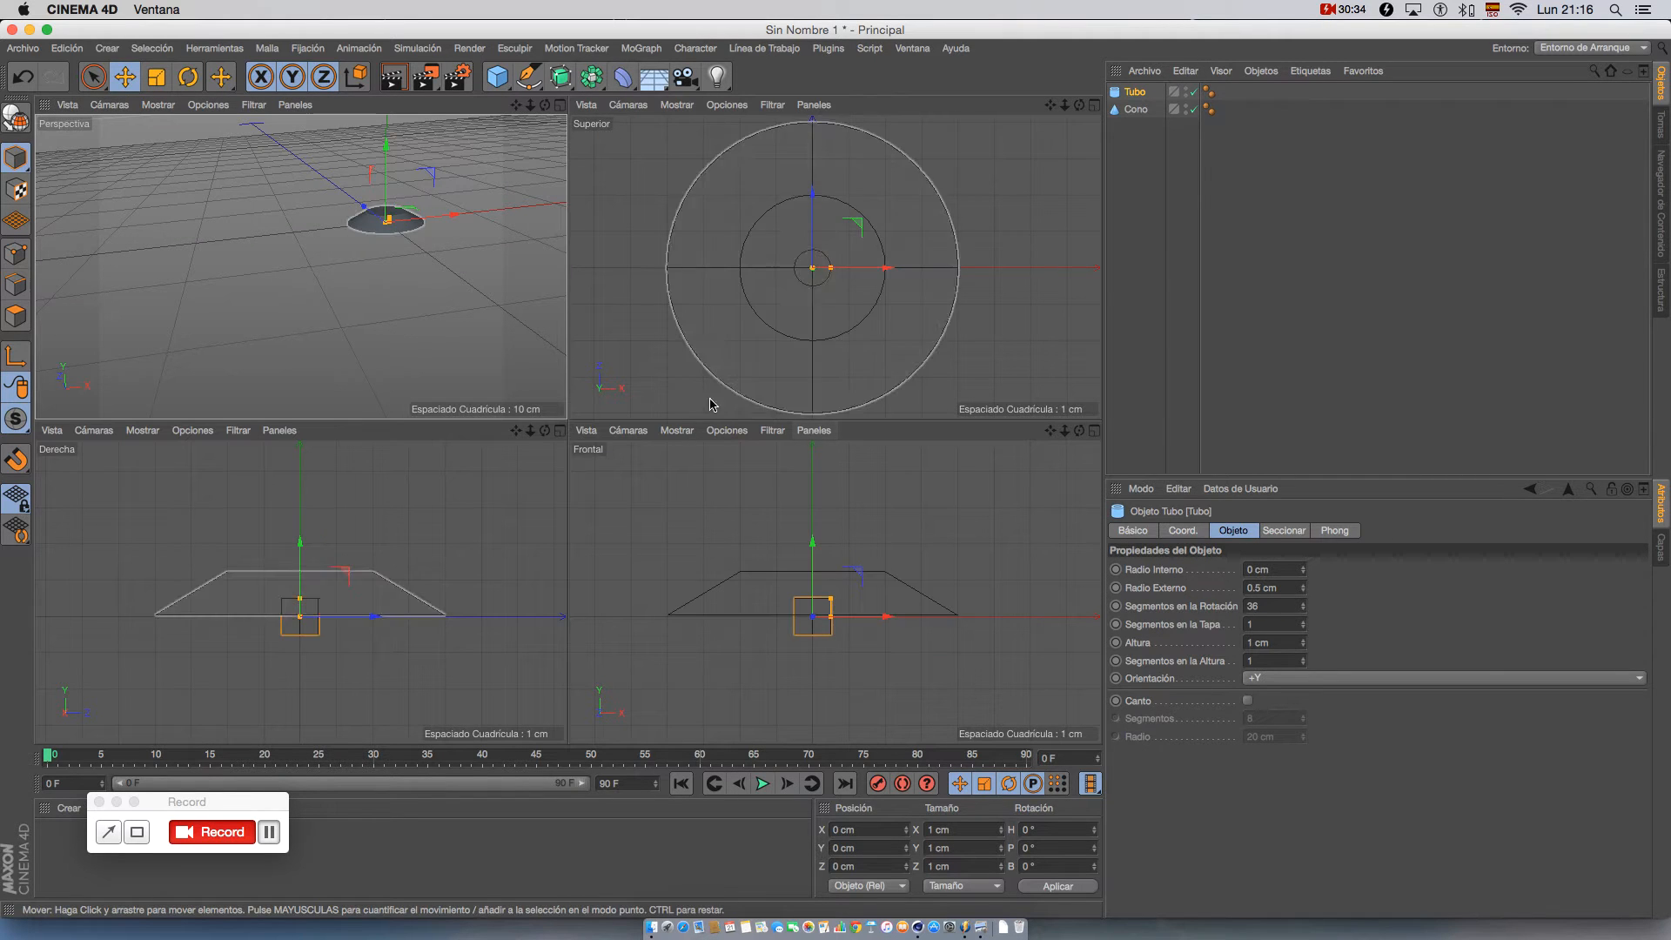
middle_click(348, 551)
left_click_drag(573, 332, 579, 280)
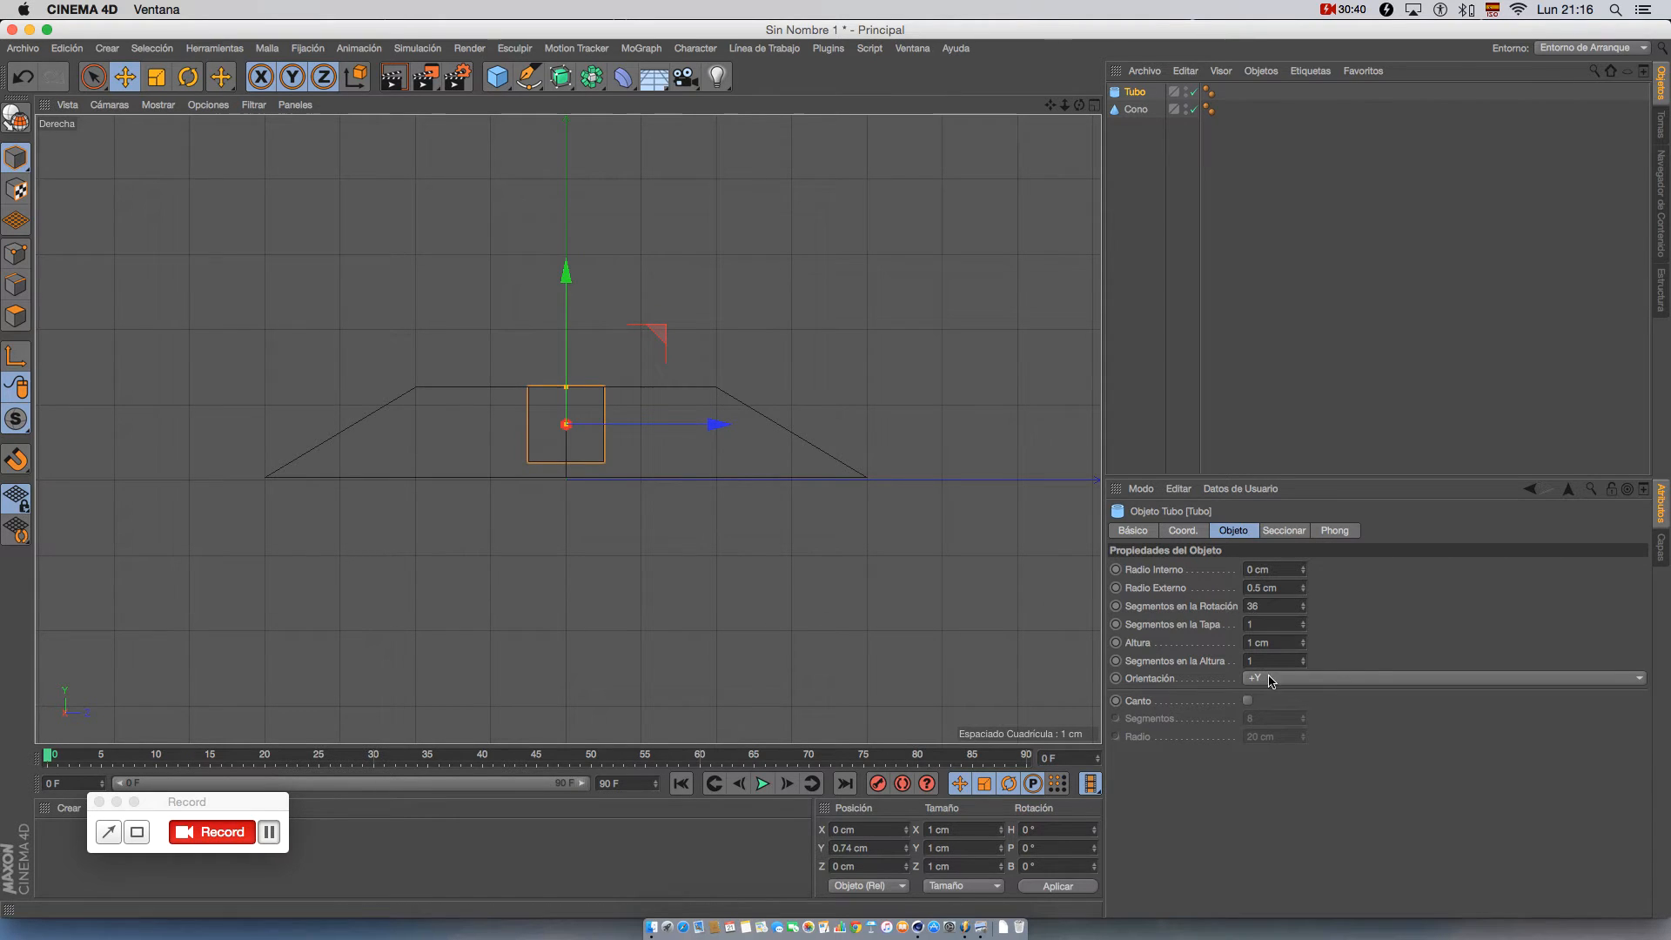
double_click(1232, 646)
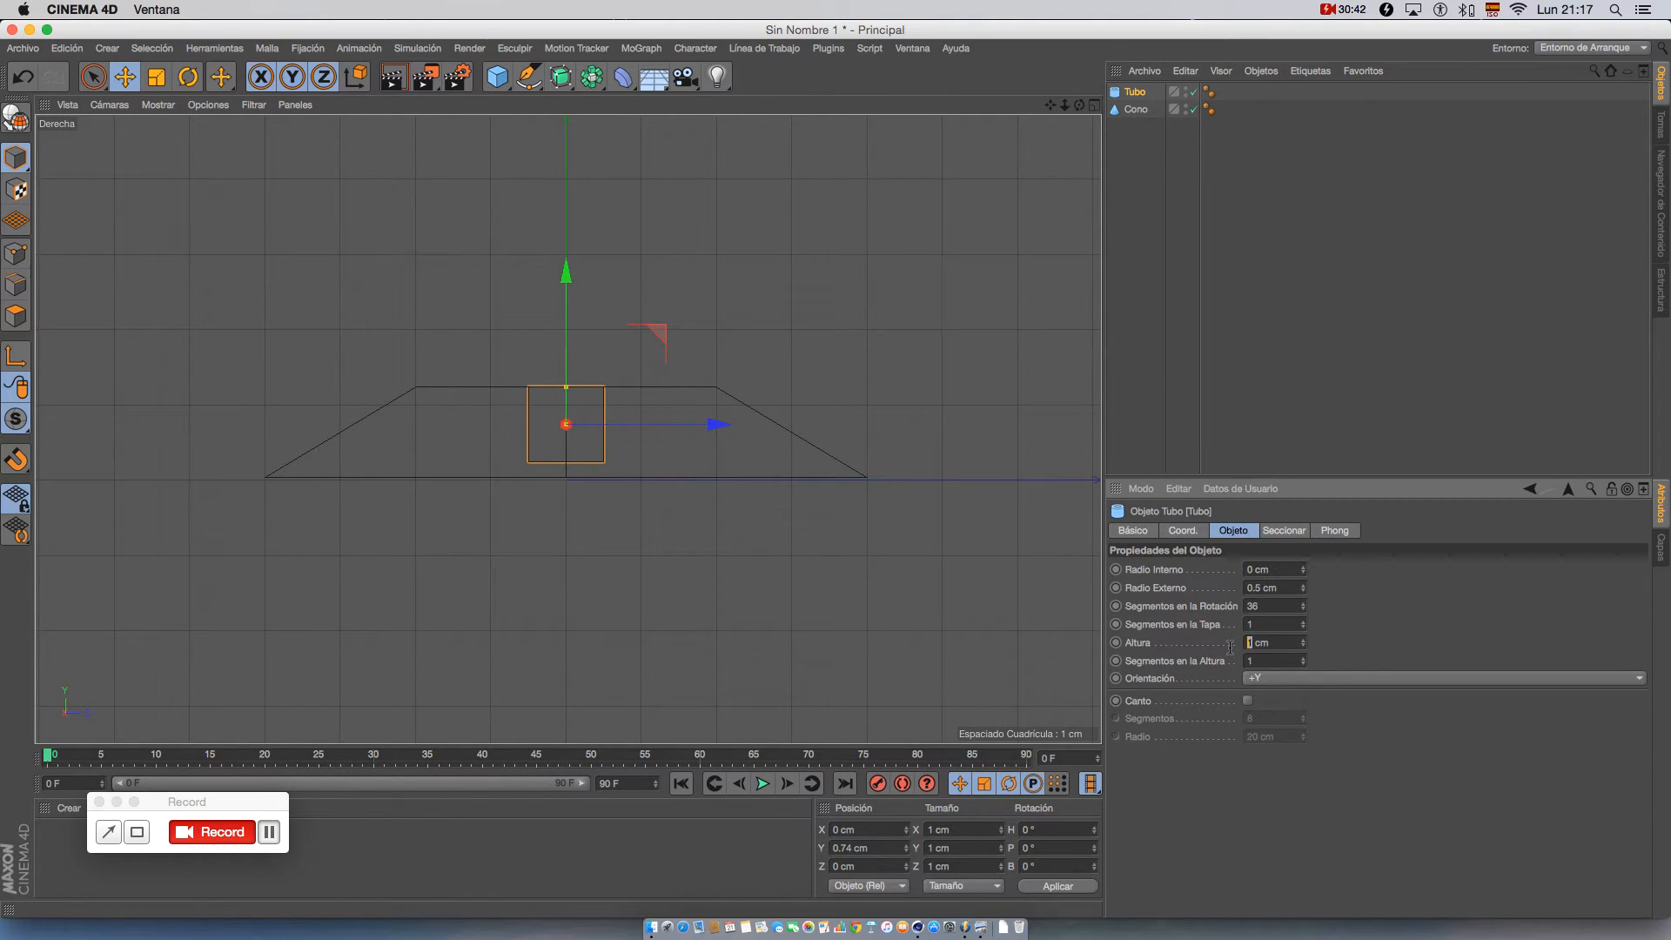
type("0.5")
key("Return")
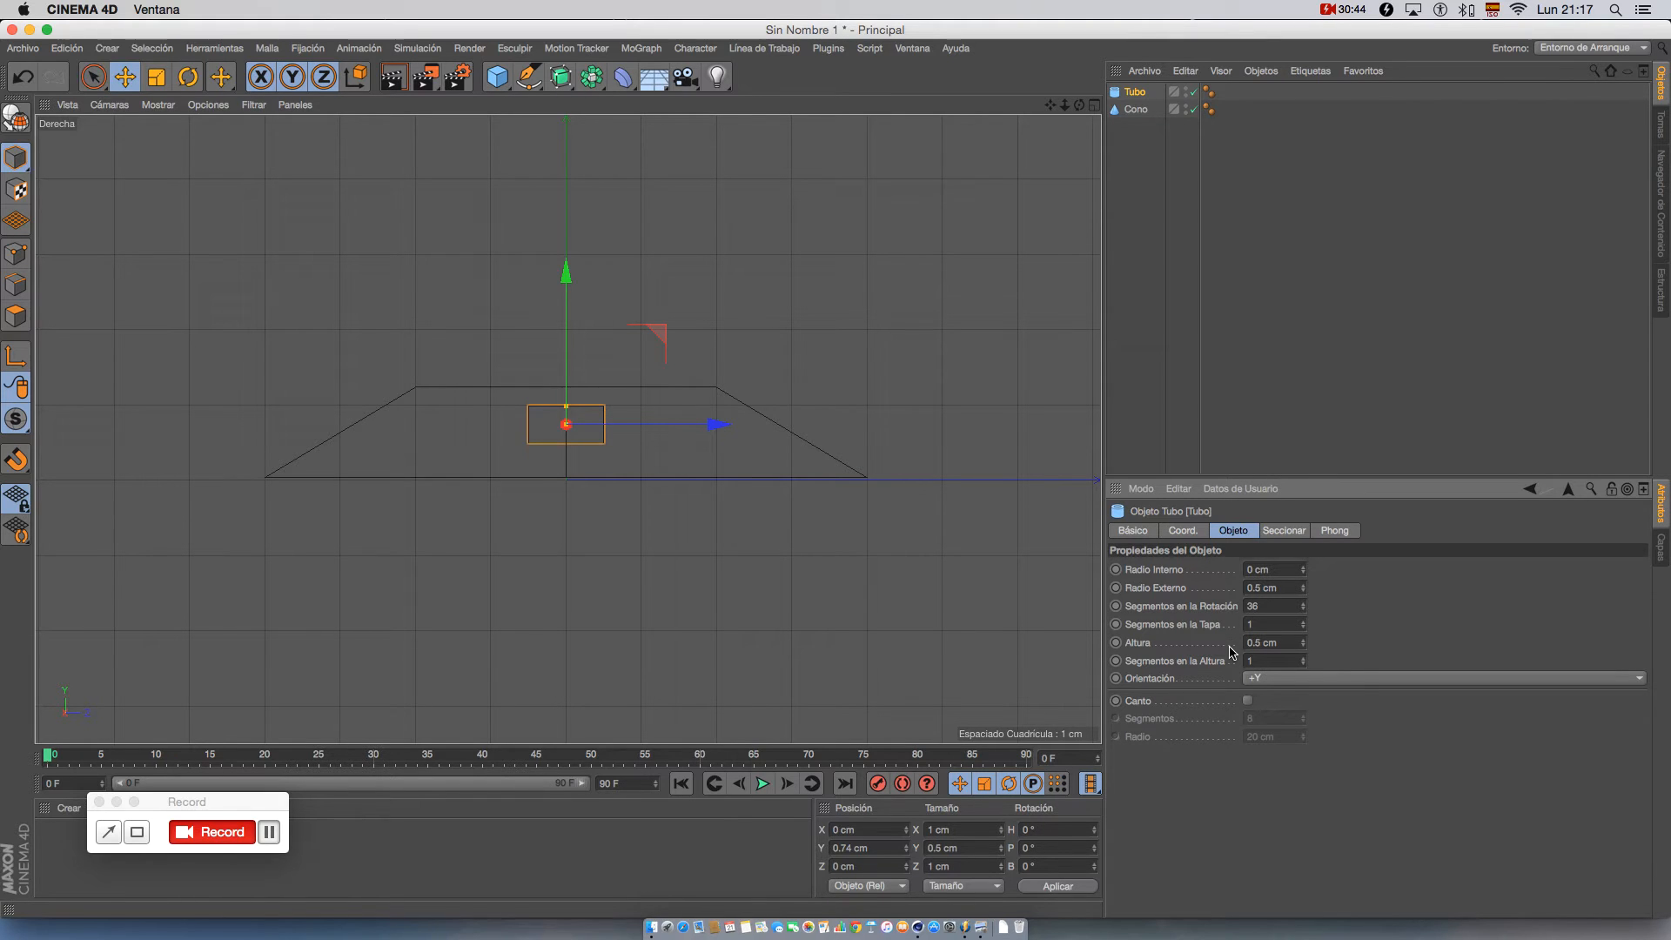
left_click_drag(566, 271, 568, 254)
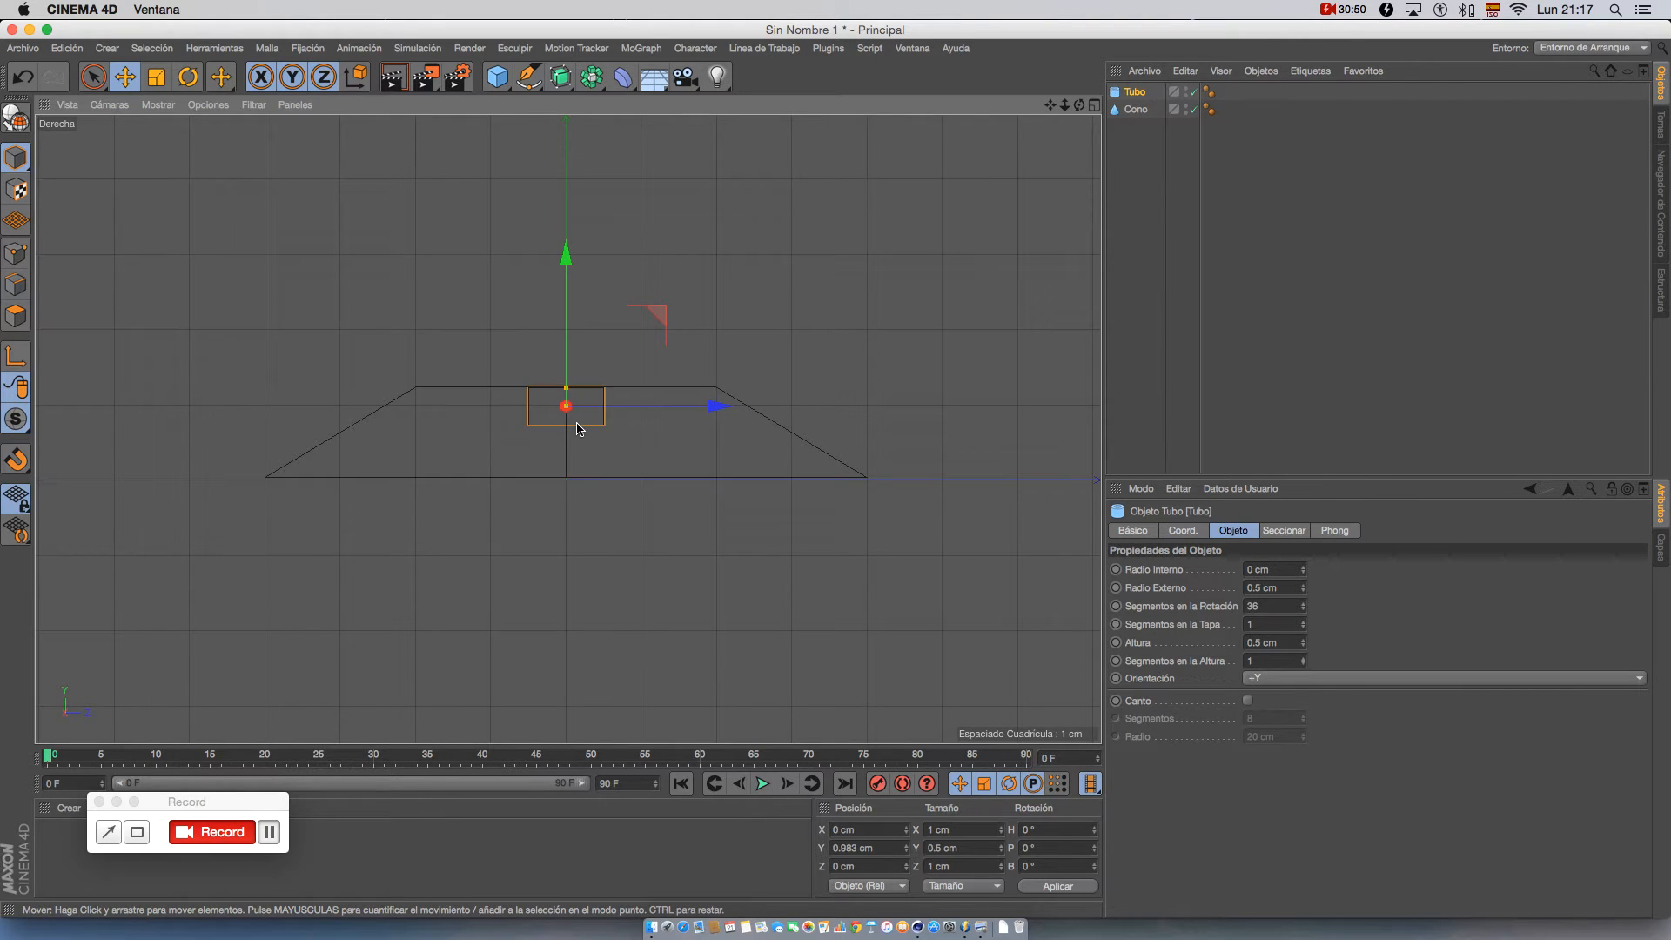
- Examine how the tube sits inside the cone's flat top in the Perspectiva view and in a closer Derecha view
middle_click(533, 434)
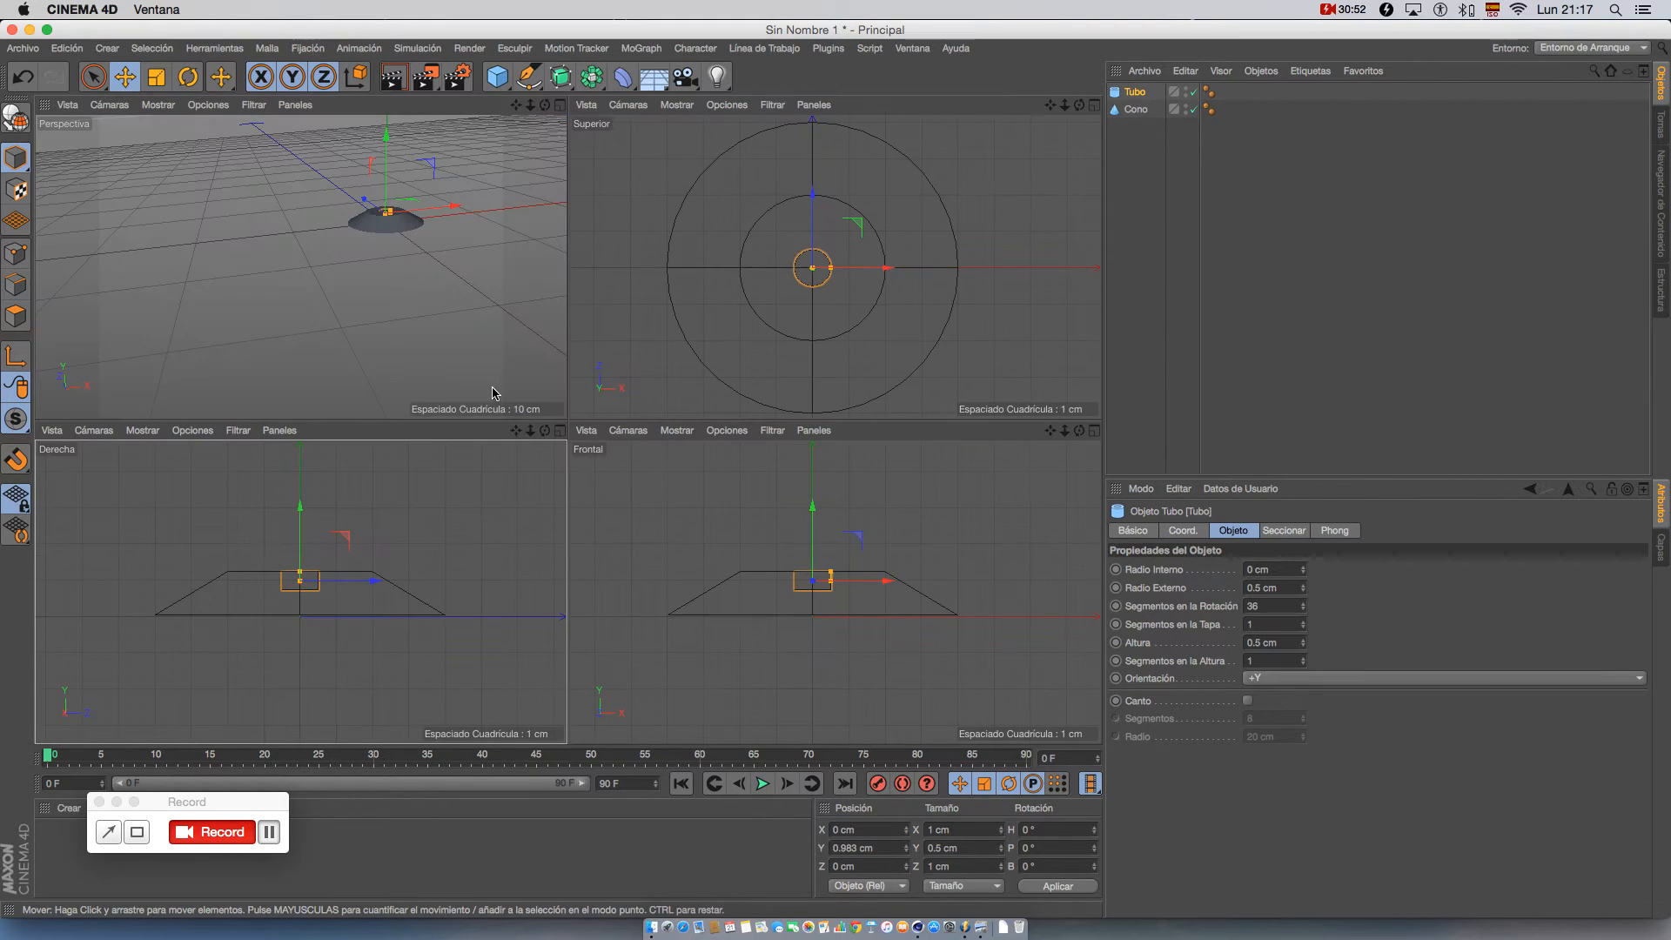
middle_click(493, 390)
middle_click_drag(787, 413, 761, 577, "alt")
left_click_drag(760, 578, 767, 544, "alt")
scroll(768, 545, "up", 5)
scroll(767, 544, "up", 3)
middle_click_drag(597, 419, 611, 503, "alt")
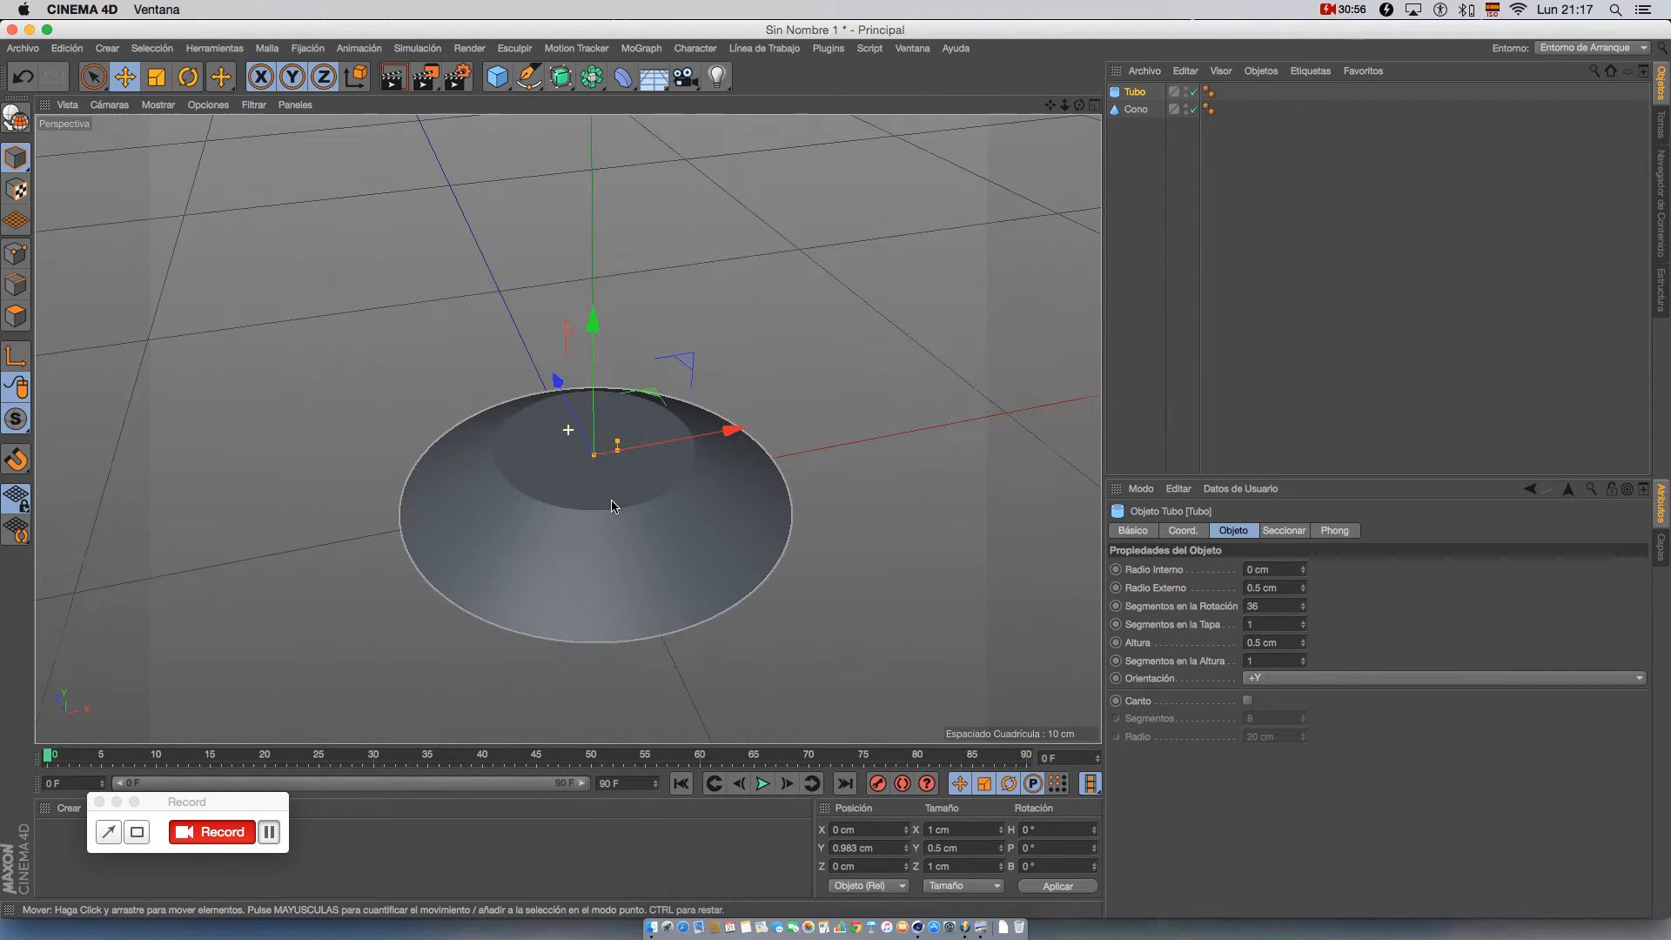
middle_click(605, 507)
middle_click(352, 573)
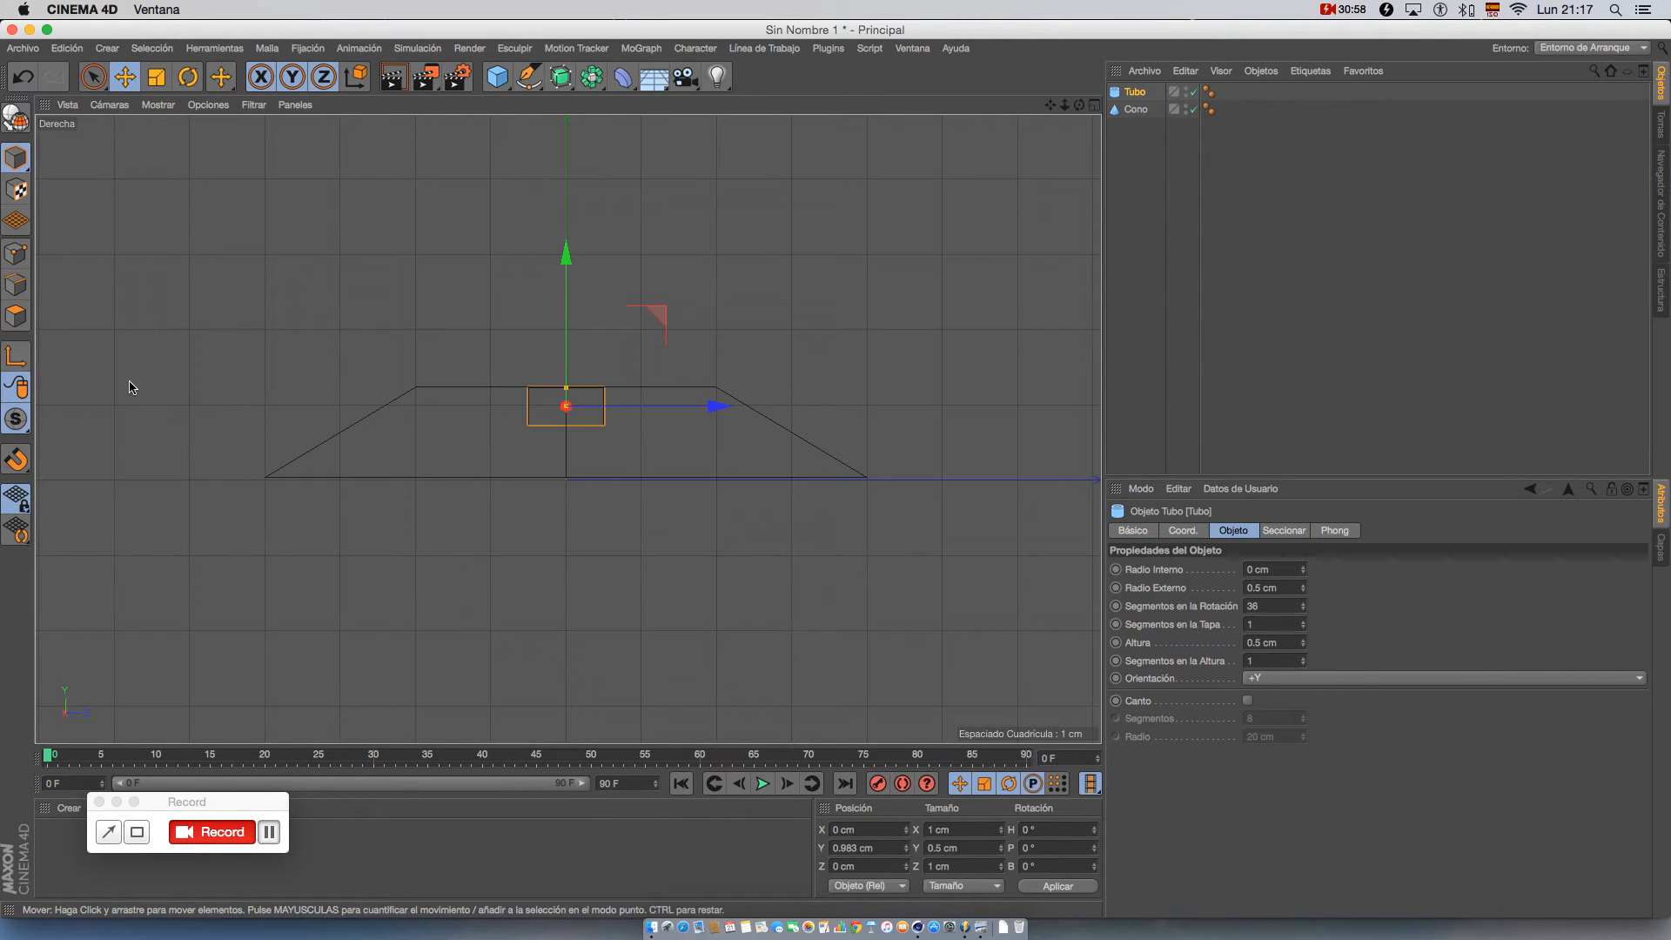
scroll(600, 487, "up", 3)
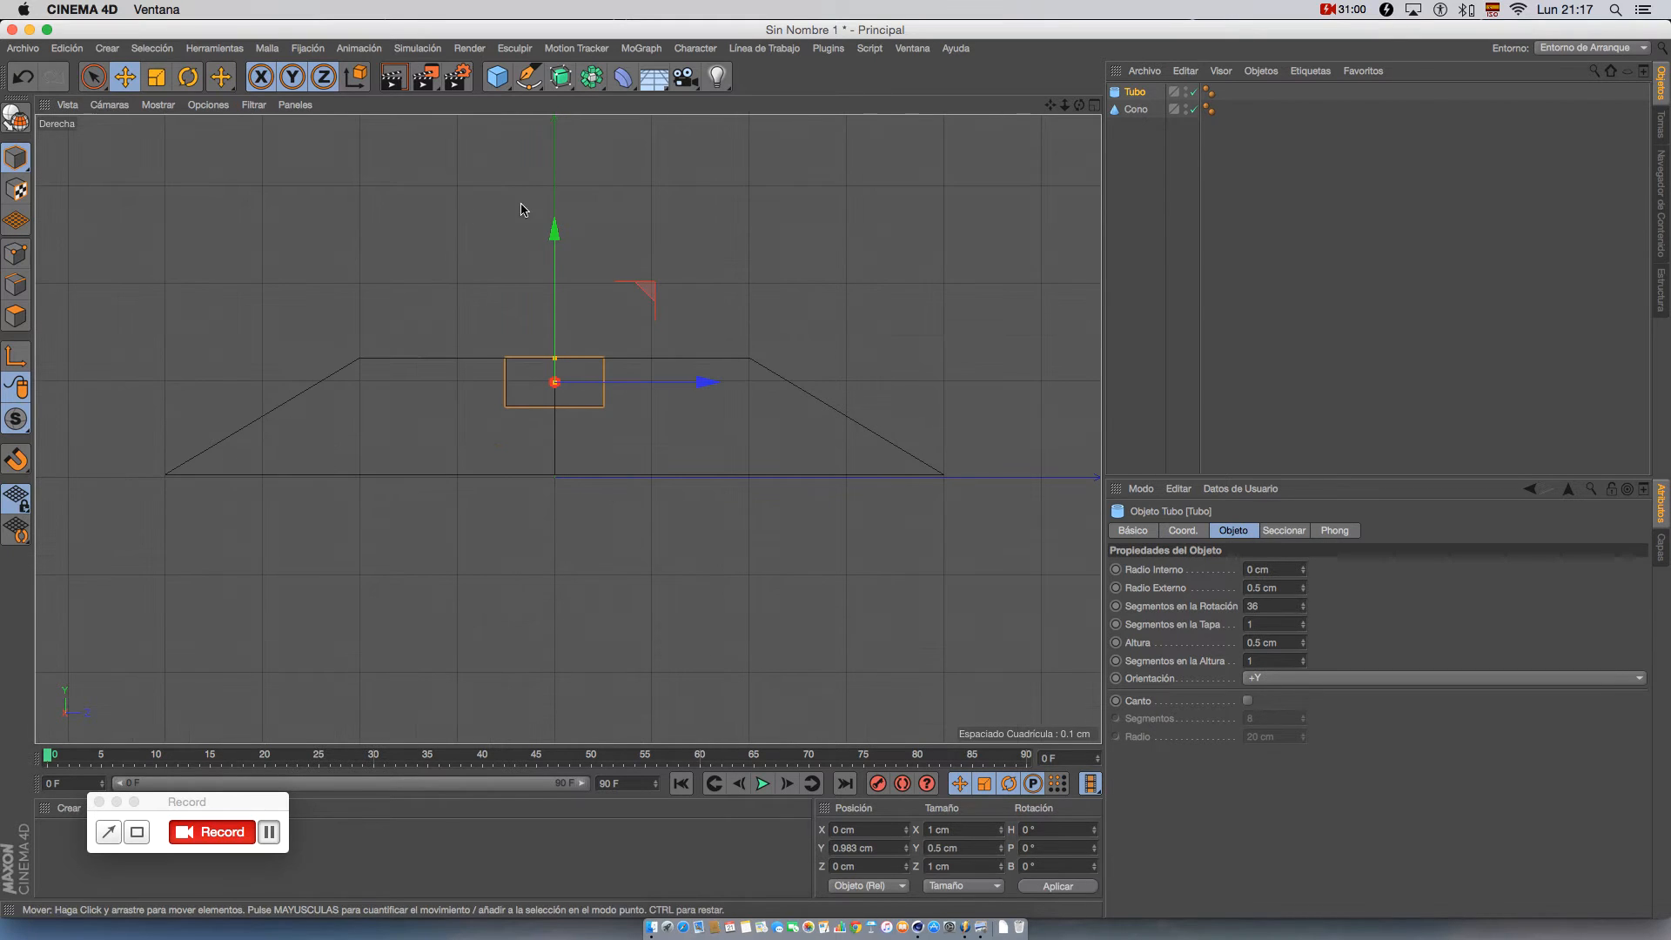
mouse_move(566, 235)
left_mouse_down()
mouse_move(560, 210)
mouse_move(563, 235)
left_mouse_up()
- Return to the Perspectiva view and add a Booleano object to the scene
left_click(1131, 110)
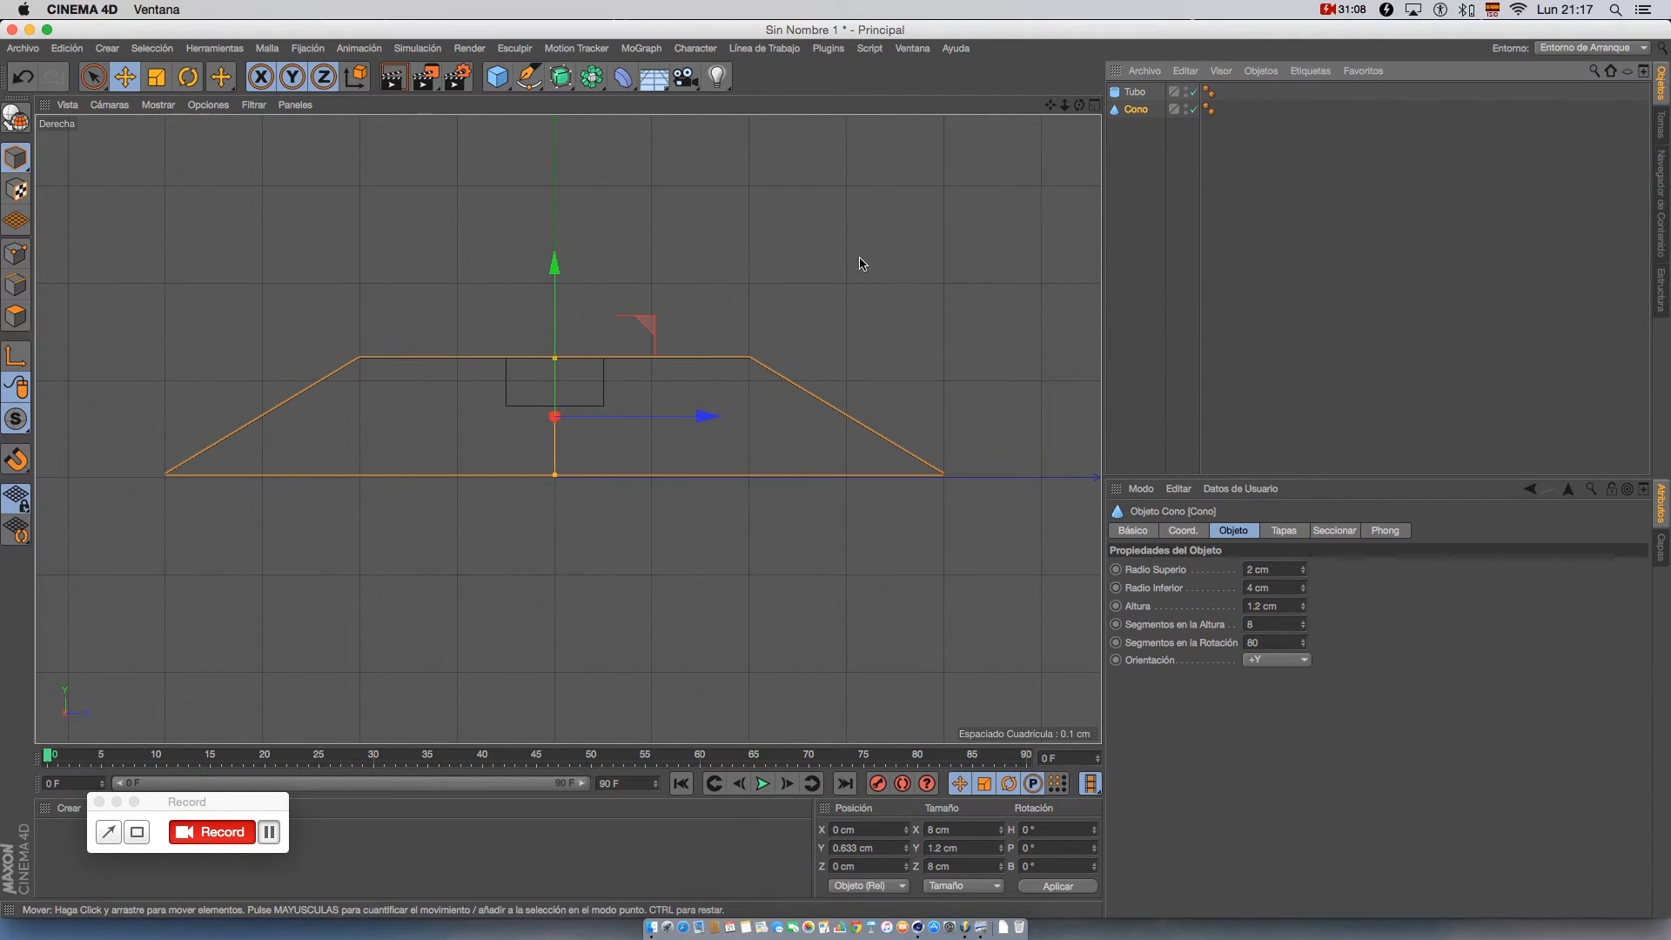
middle_click(929, 230)
middle_click(470, 291)
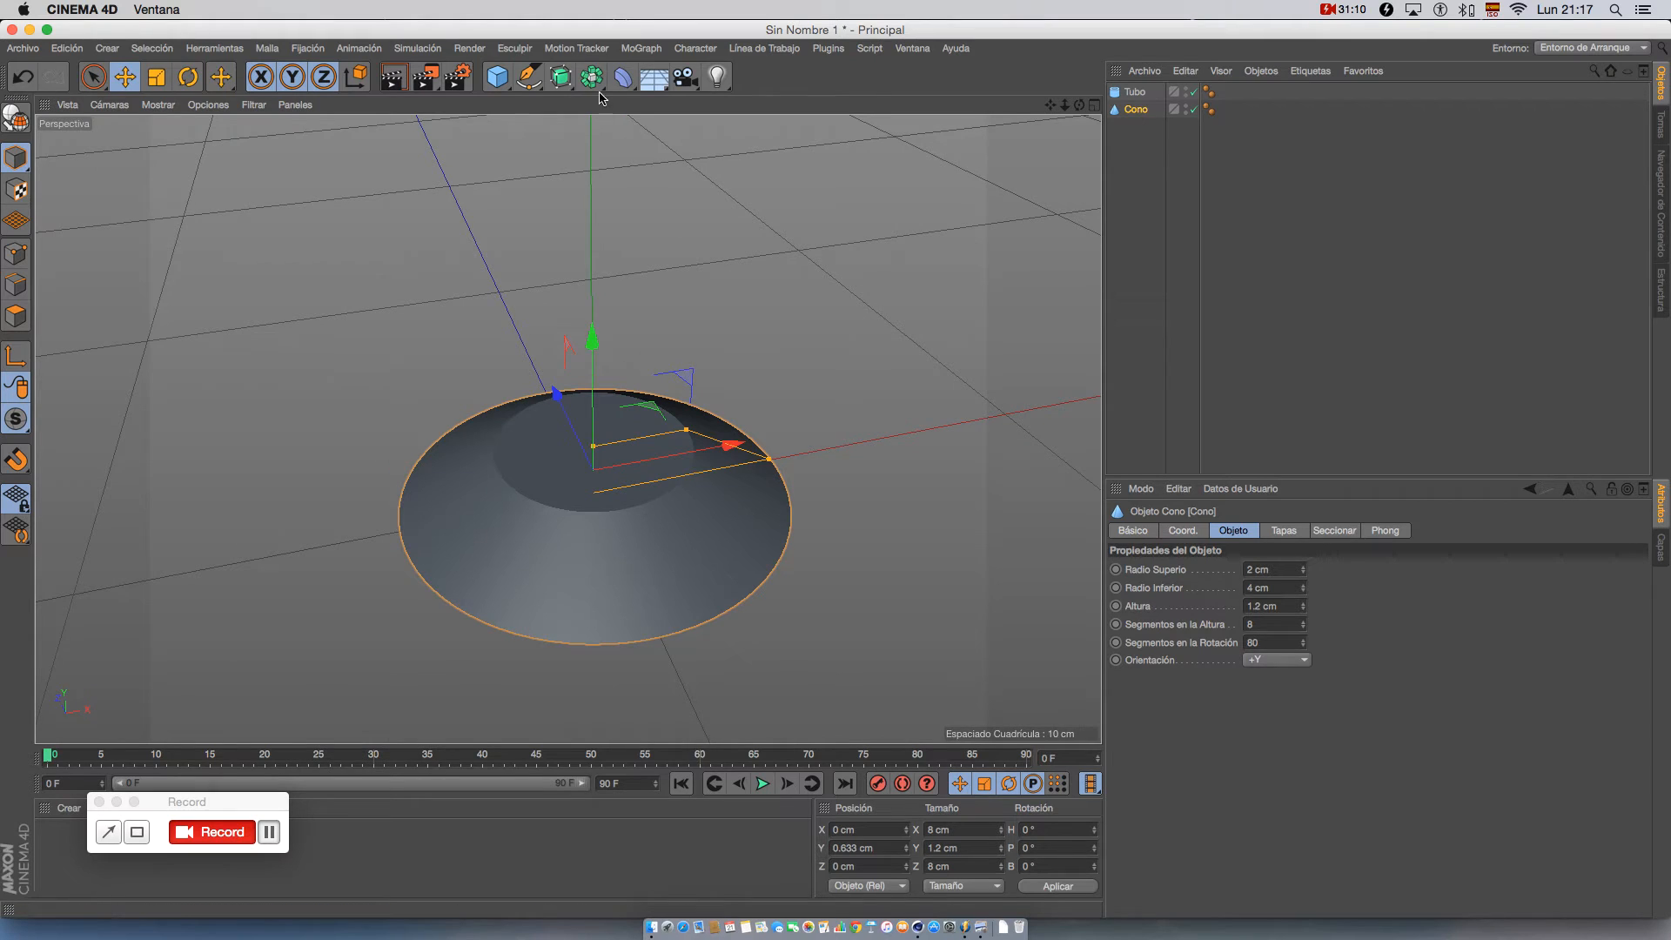
left_click(558, 77)
left_click(590, 77)
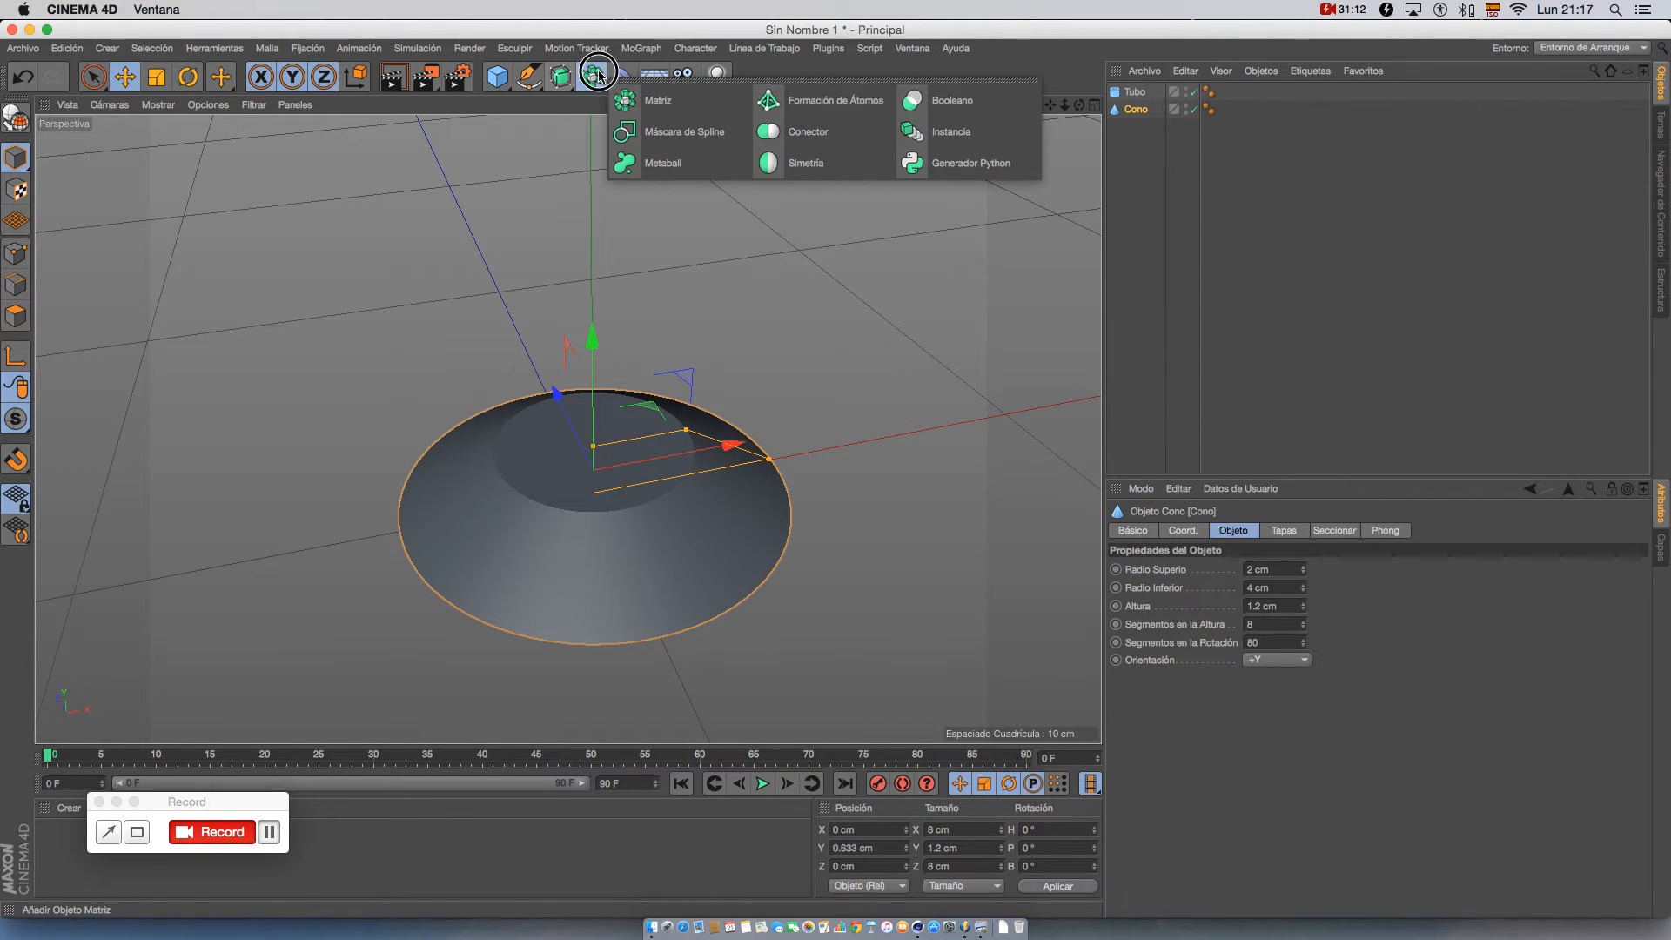
left_click(913, 101)
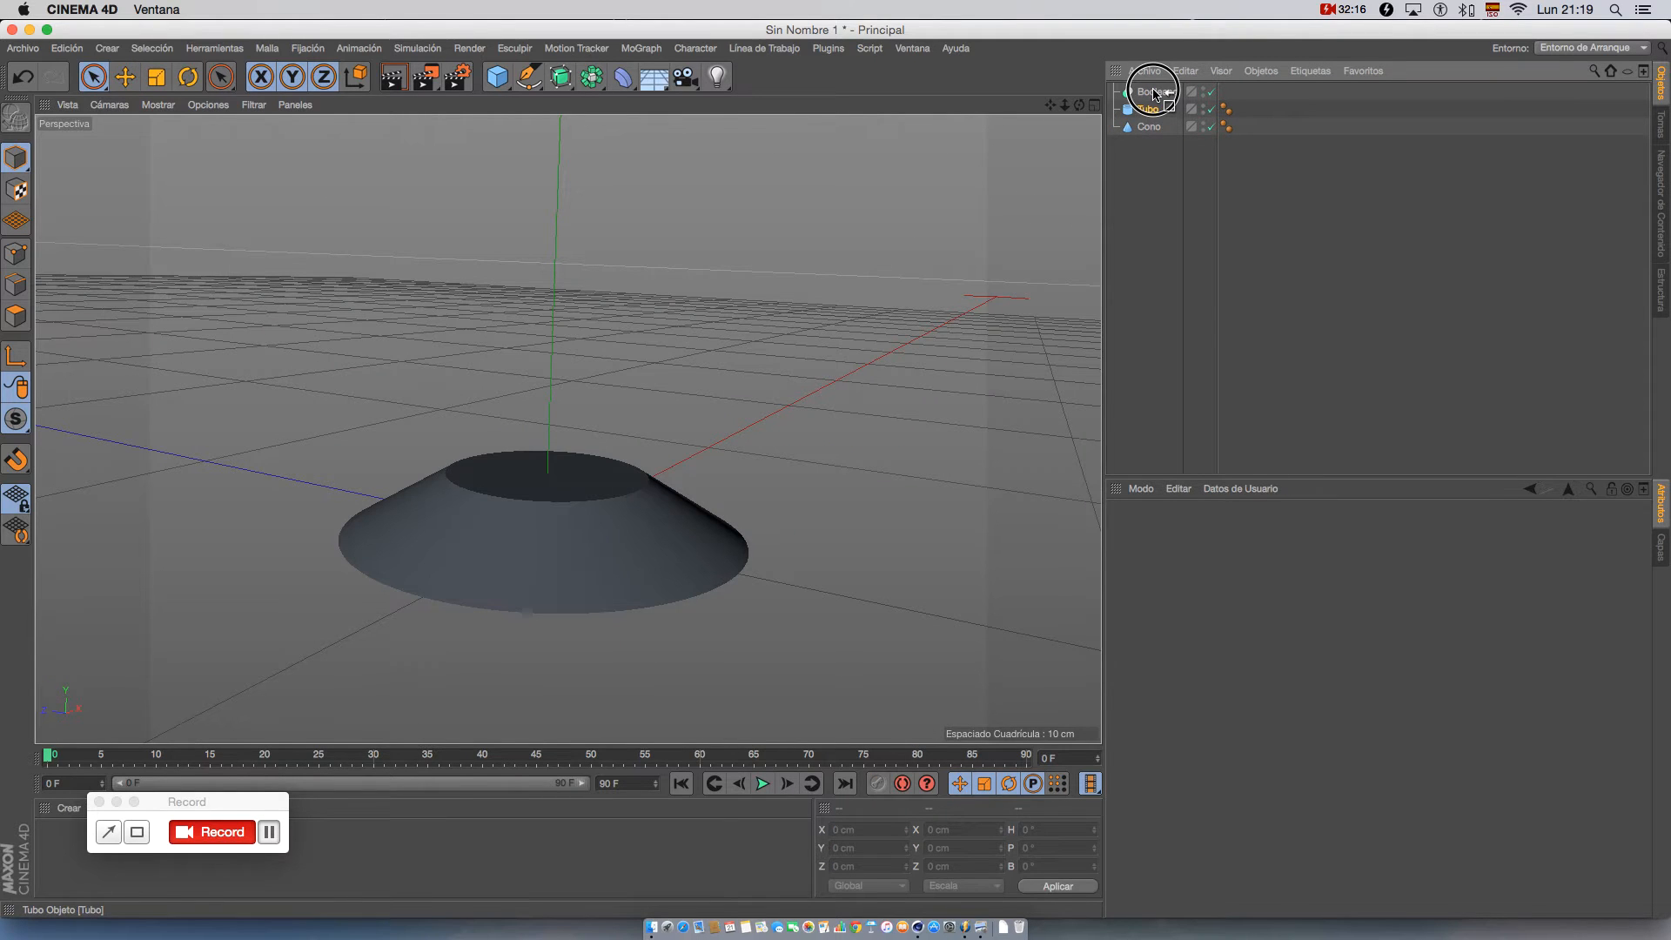
- Nest the tube and the cone inside the Booleano, with the cone as first child above the tube
left_click_drag(1154, 94, 1154, 94)
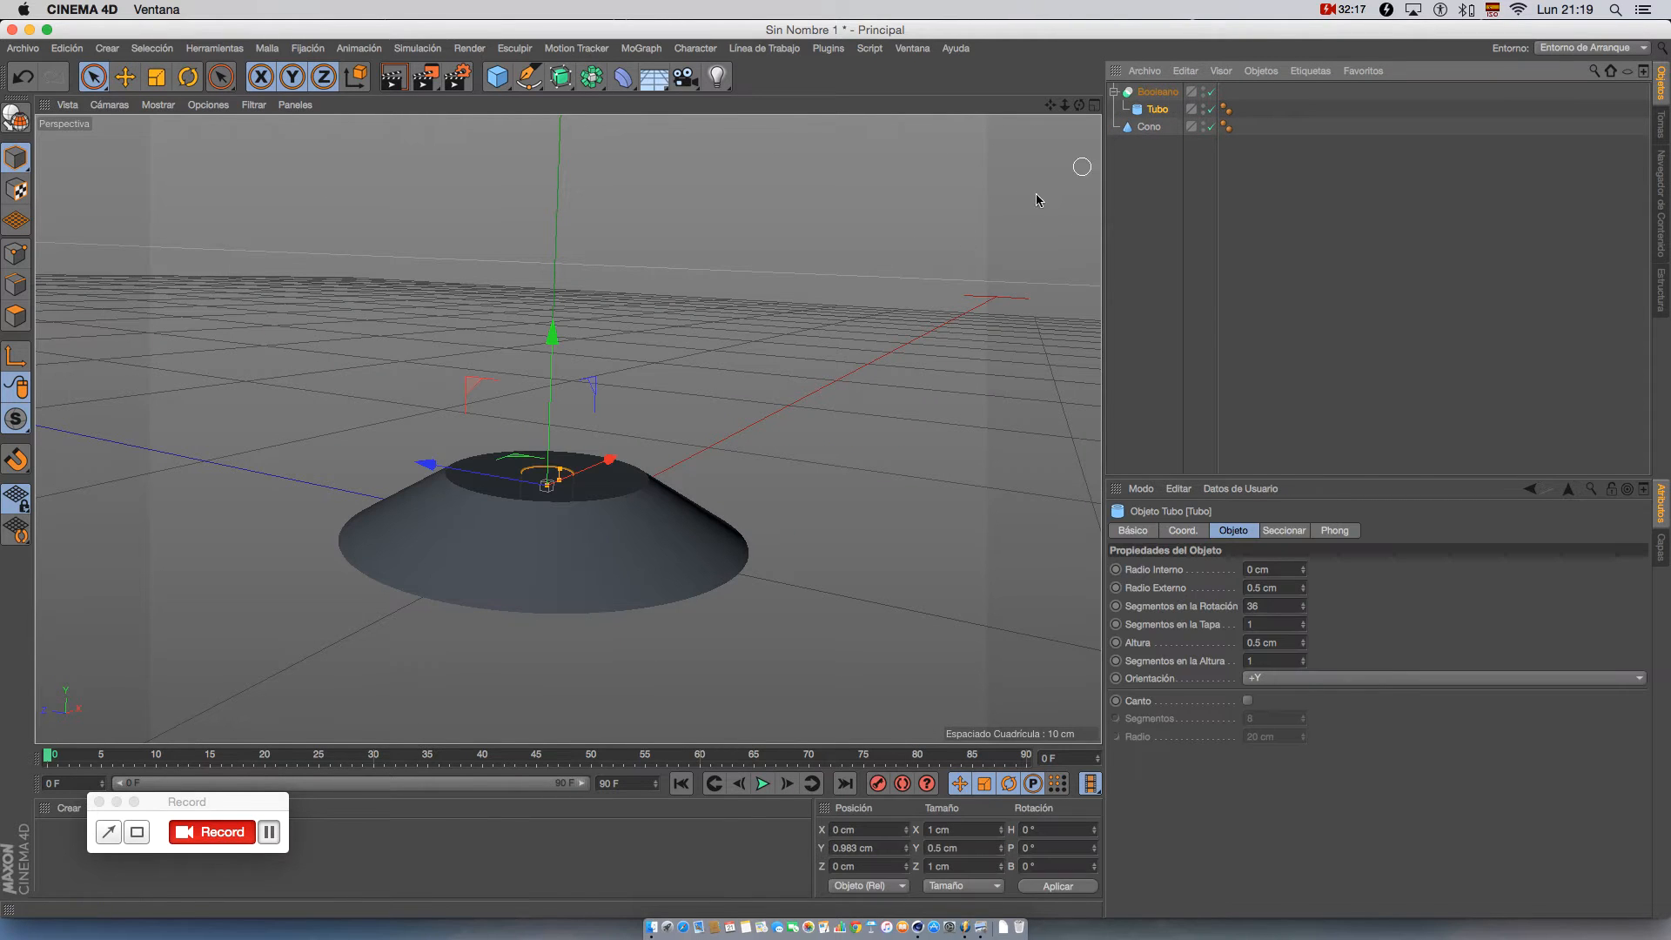
scroll(665, 458, "up", 3)
mouse_move(594, 493)
left_mouse_down("alt")
mouse_move(598, 537)
mouse_move(608, 499)
left_mouse_up("alt")
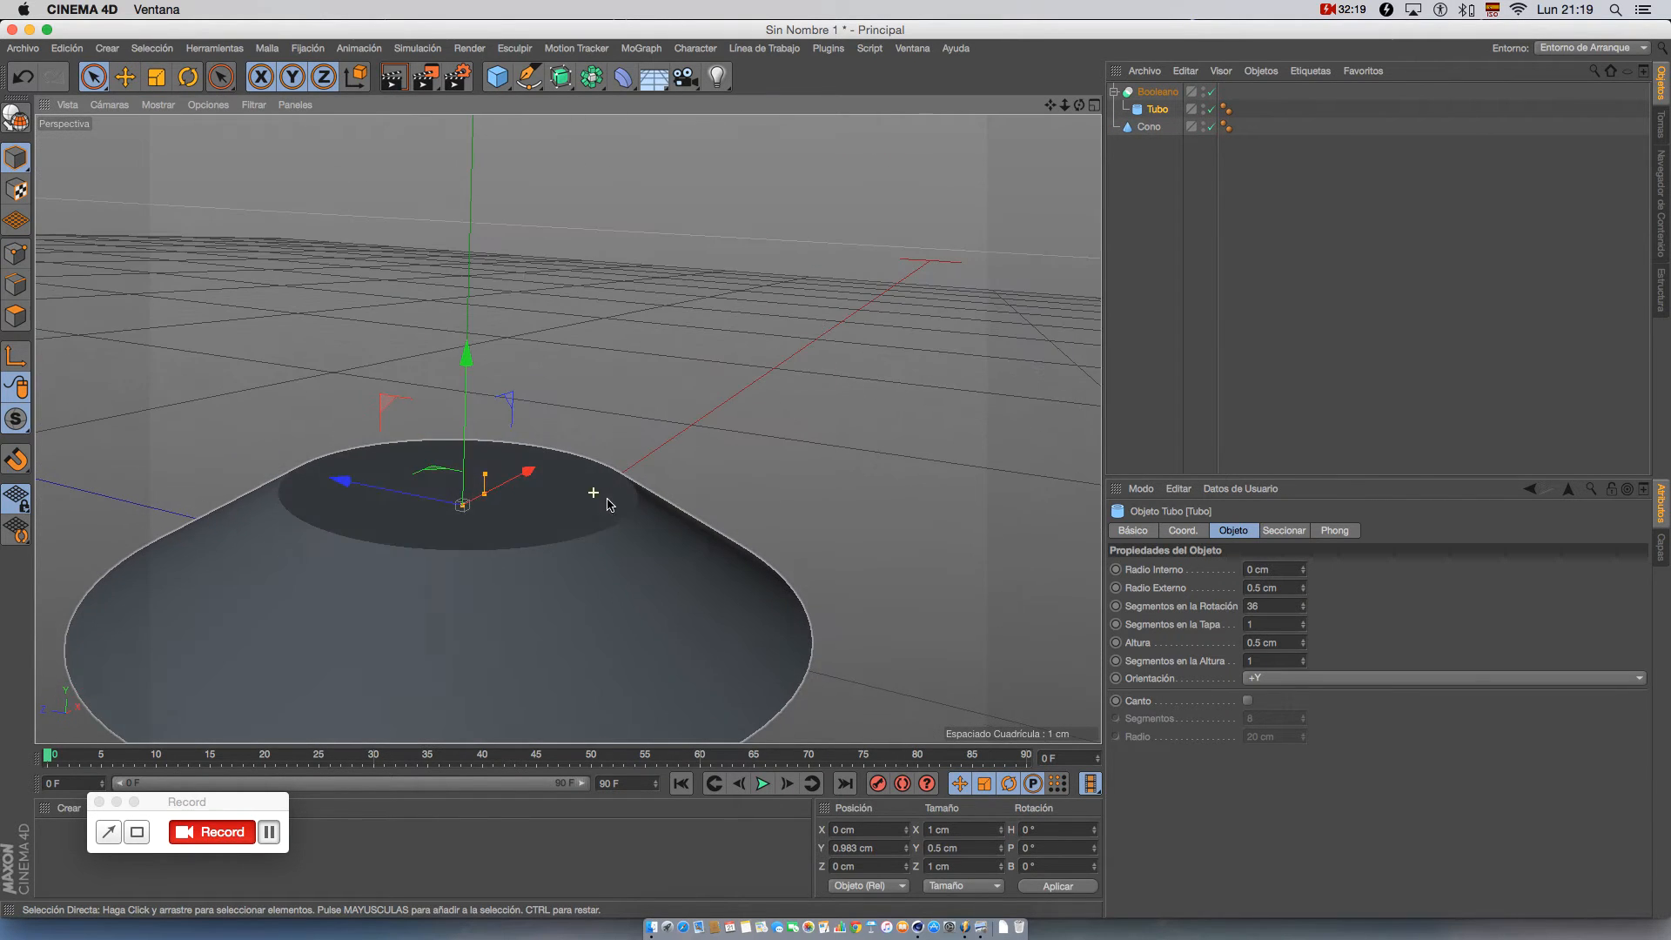
left_click(1163, 113)
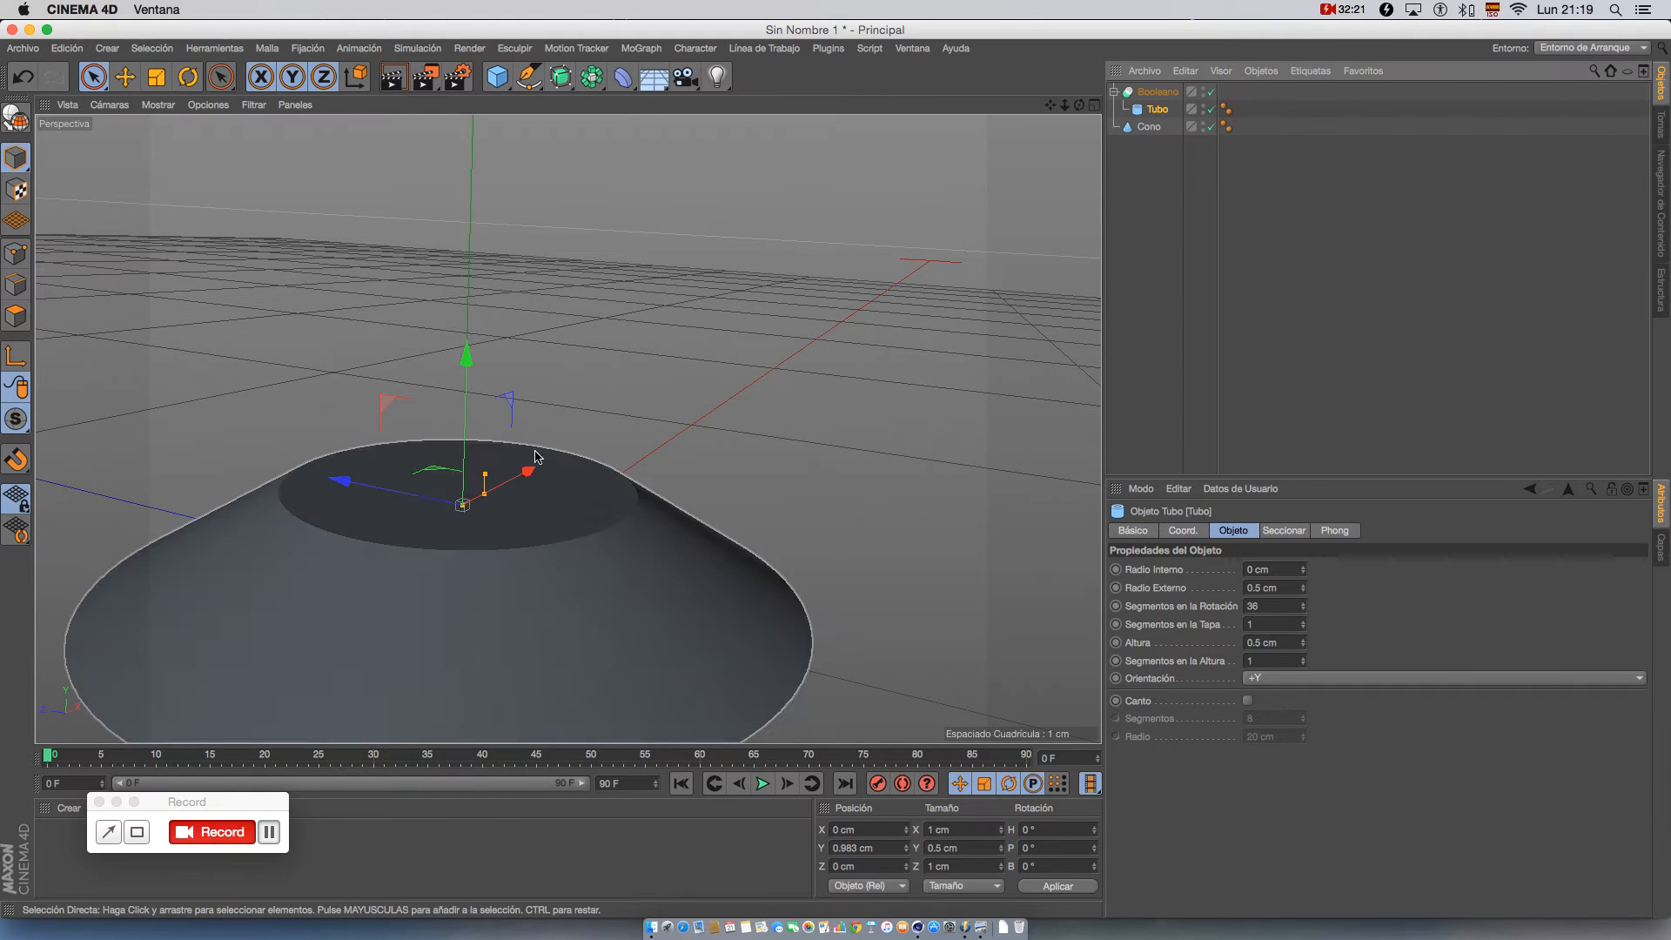
left_click_drag(1149, 127, 1158, 103)
left_click_drag(641, 541, 582, 589, "alt")
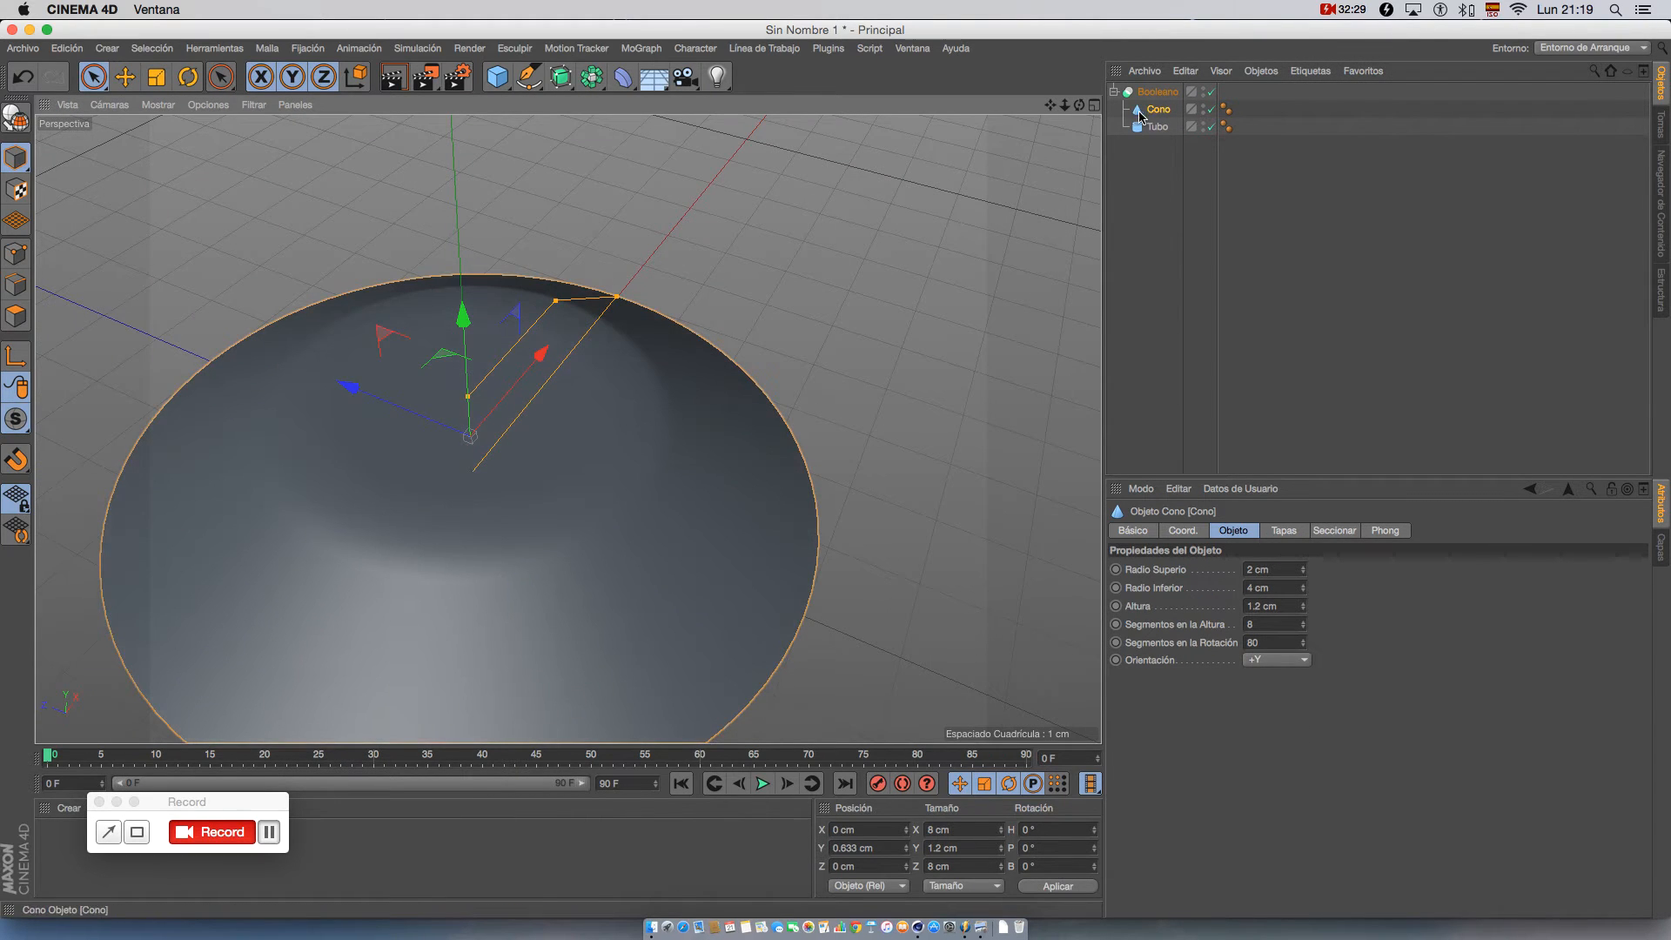
left_click_drag(1153, 130, 1148, 107)
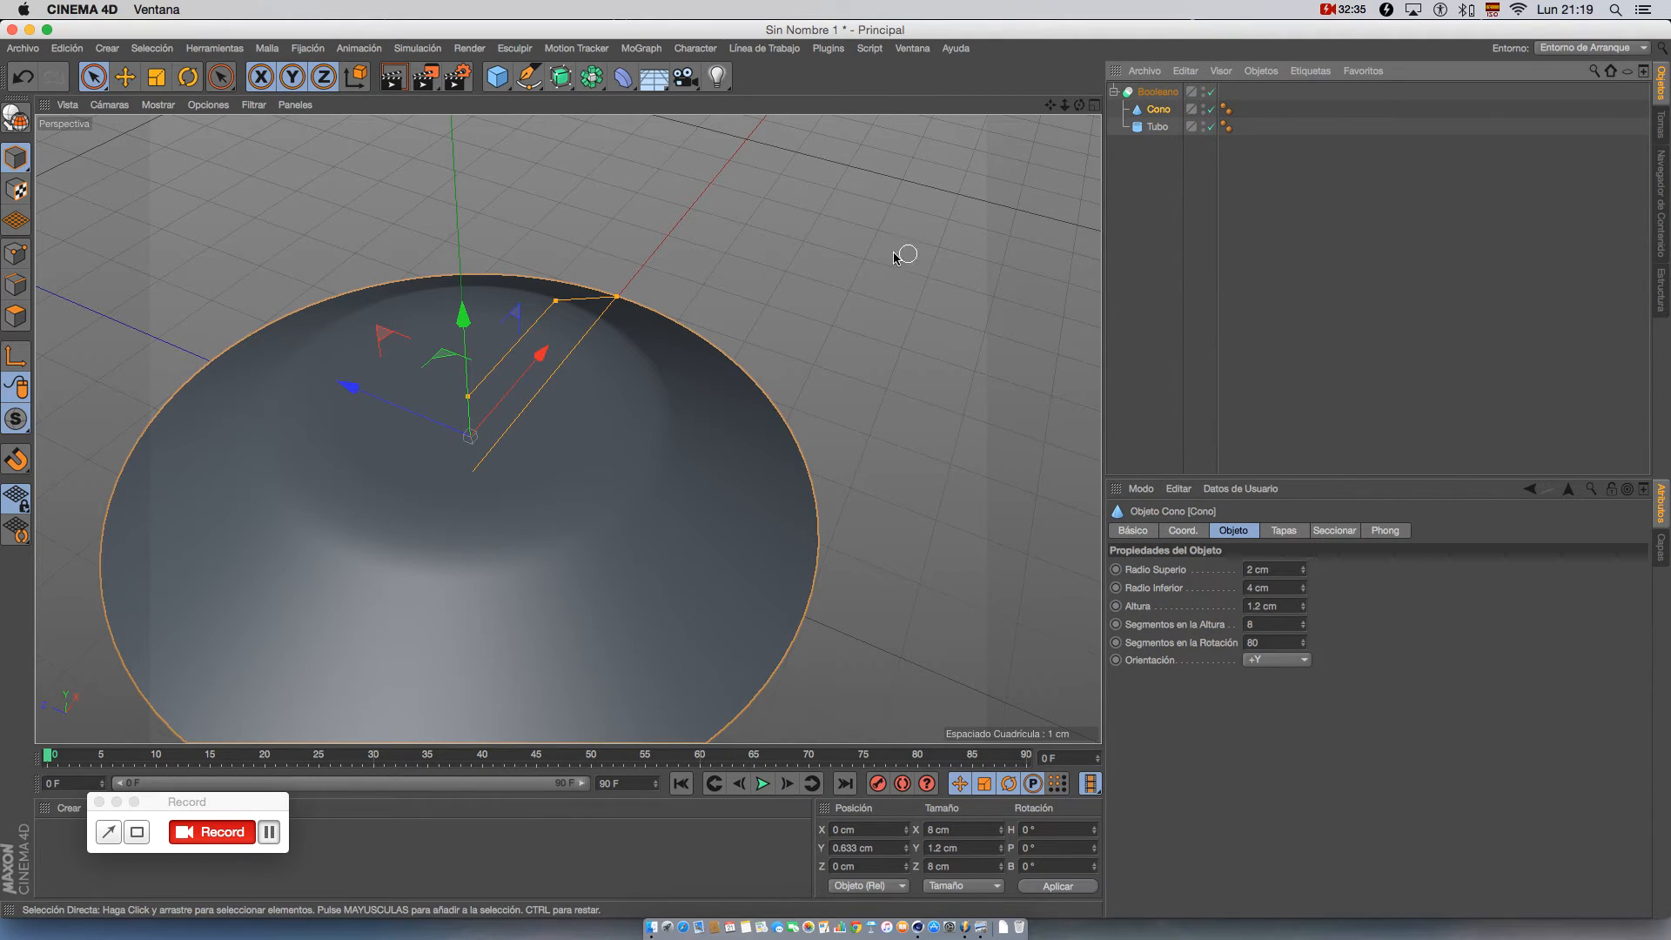
left_click_drag(634, 347, 481, 325, "alt")
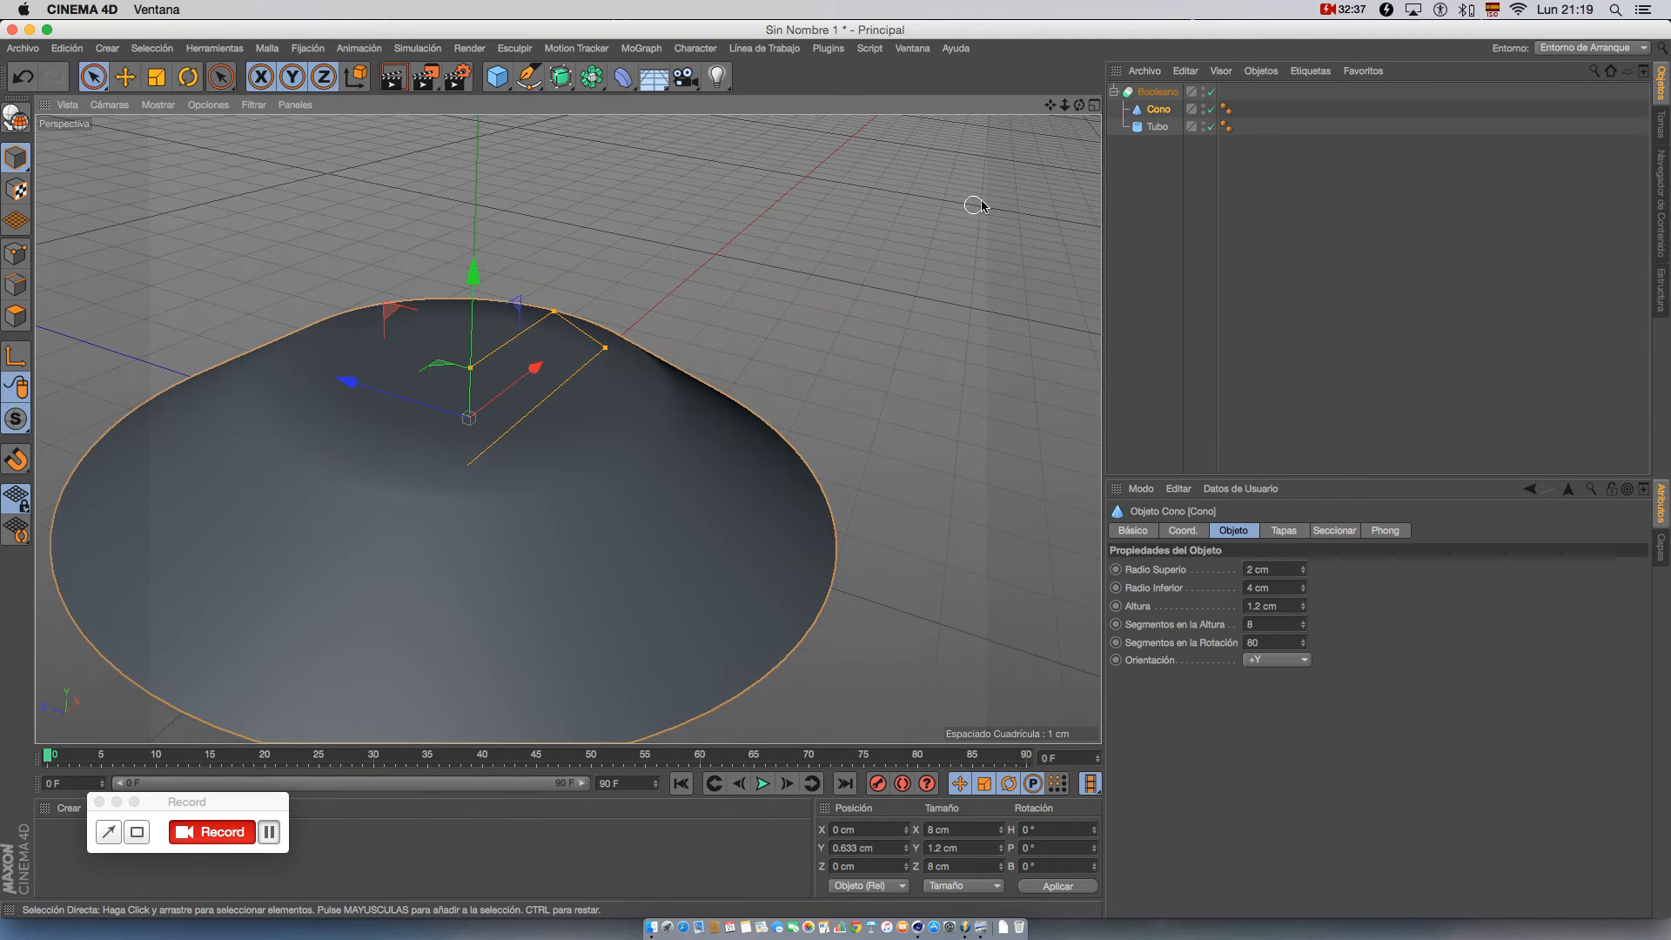
- Raise the tube inside the Booleano to about Y 1.048 cm so its top clears the cone's flat top
left_click(1156, 126)
left_click_drag(481, 245, 482, 238)
left_click_drag(466, 330, 420, 429, "alt")
scroll(431, 417, "up", 3)
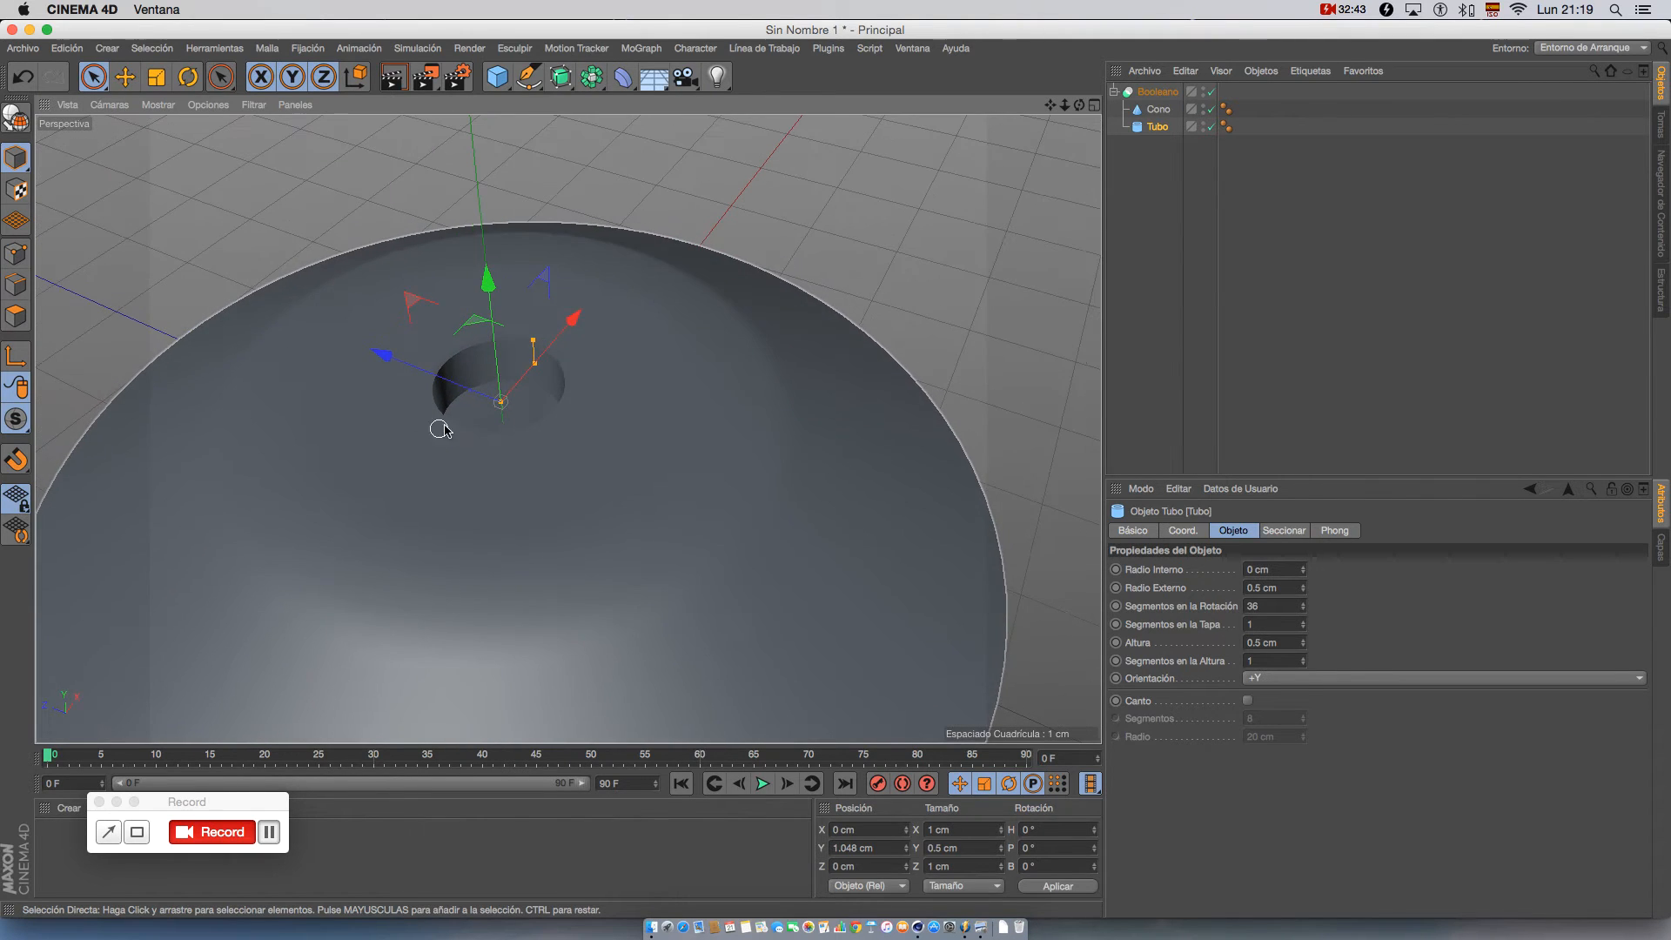
left_click_drag(514, 389, 476, 369, "alt")
left_click_drag(632, 432, 552, 403, "alt")
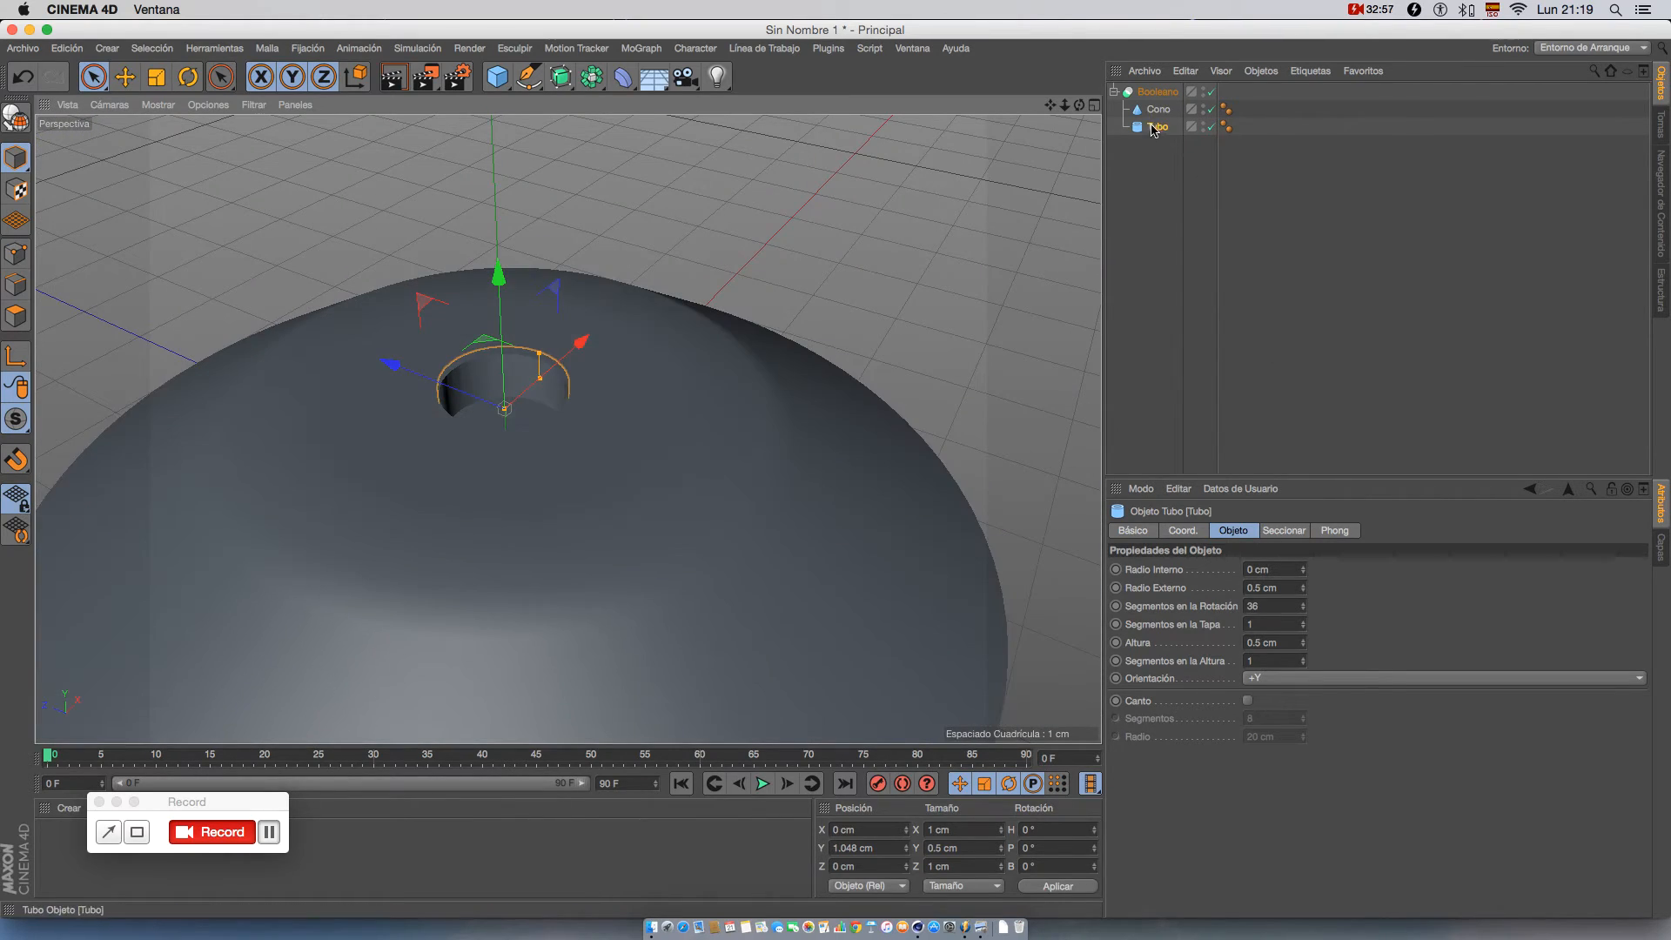
- Duplicate the tube outside the Booleano, placing the copy at the head of the object hierarchy
scroll(644, 340, "down", 10)
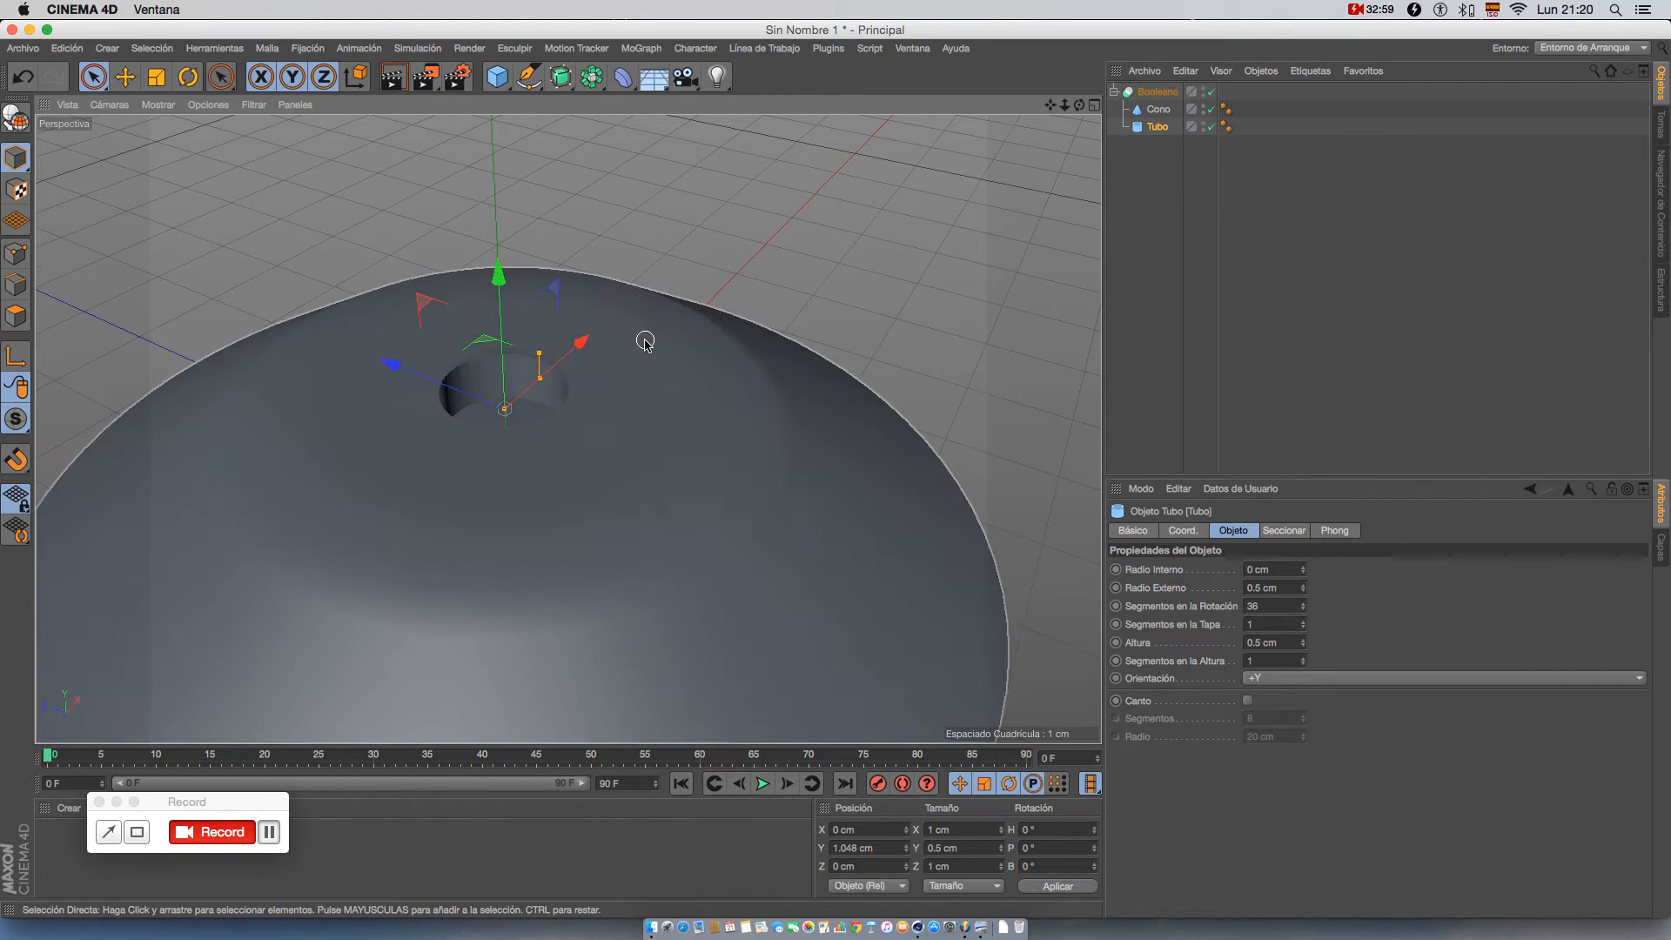
left_click_drag(689, 342, 683, 441, "alt")
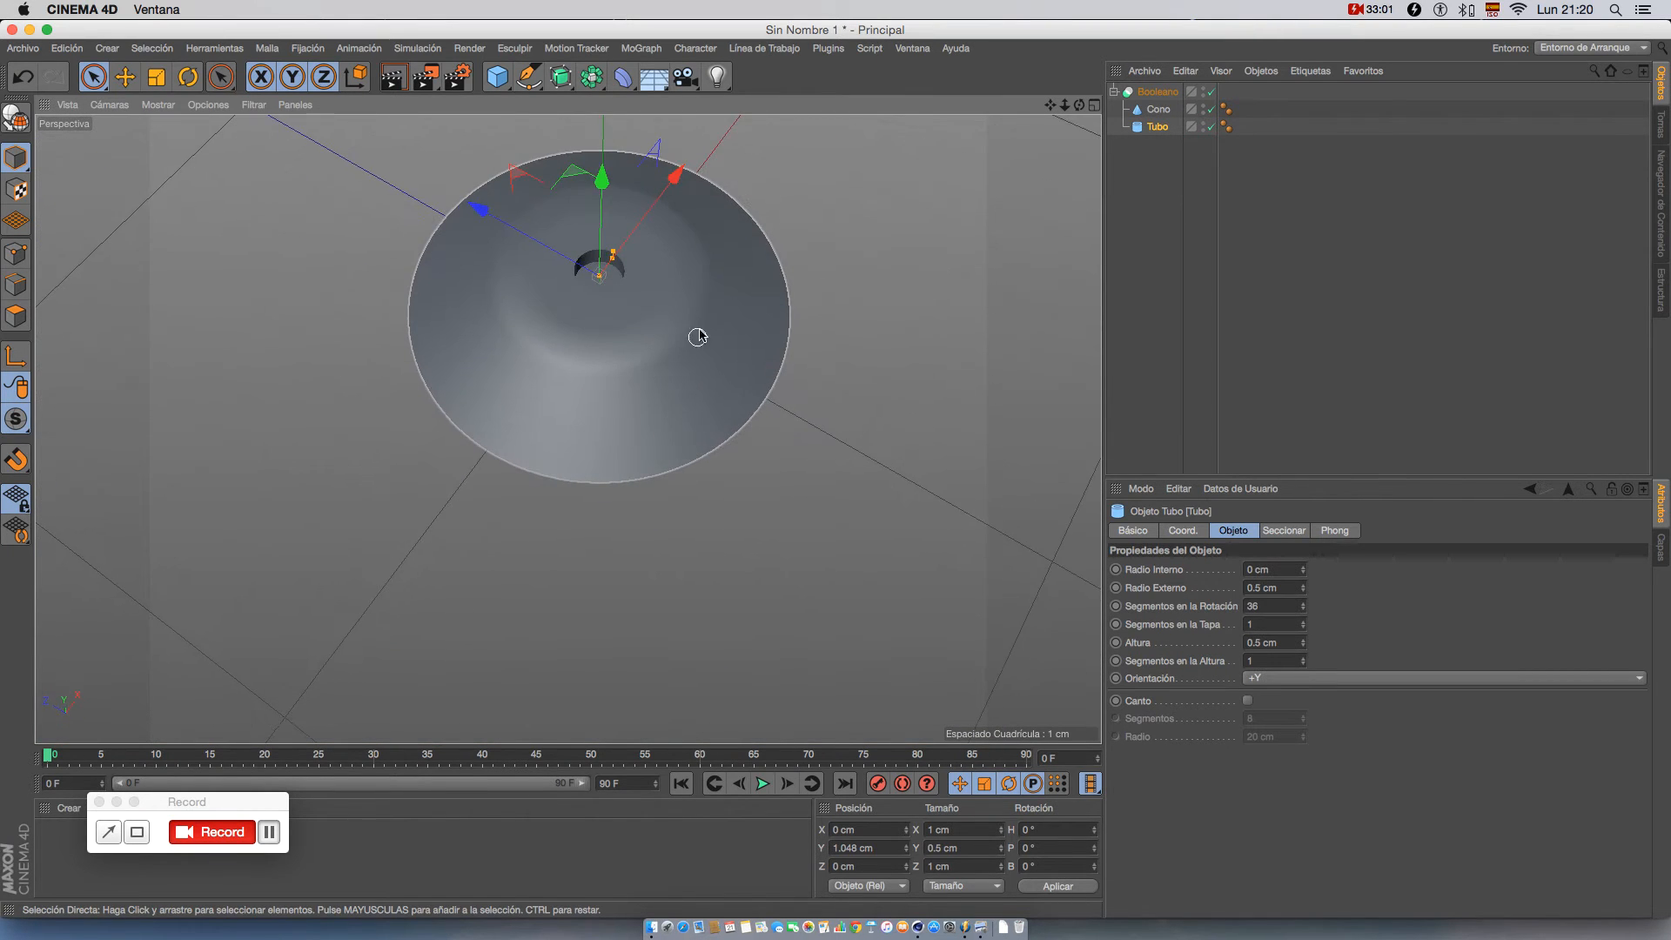
left_click_drag(693, 336, 850, 447, "alt")
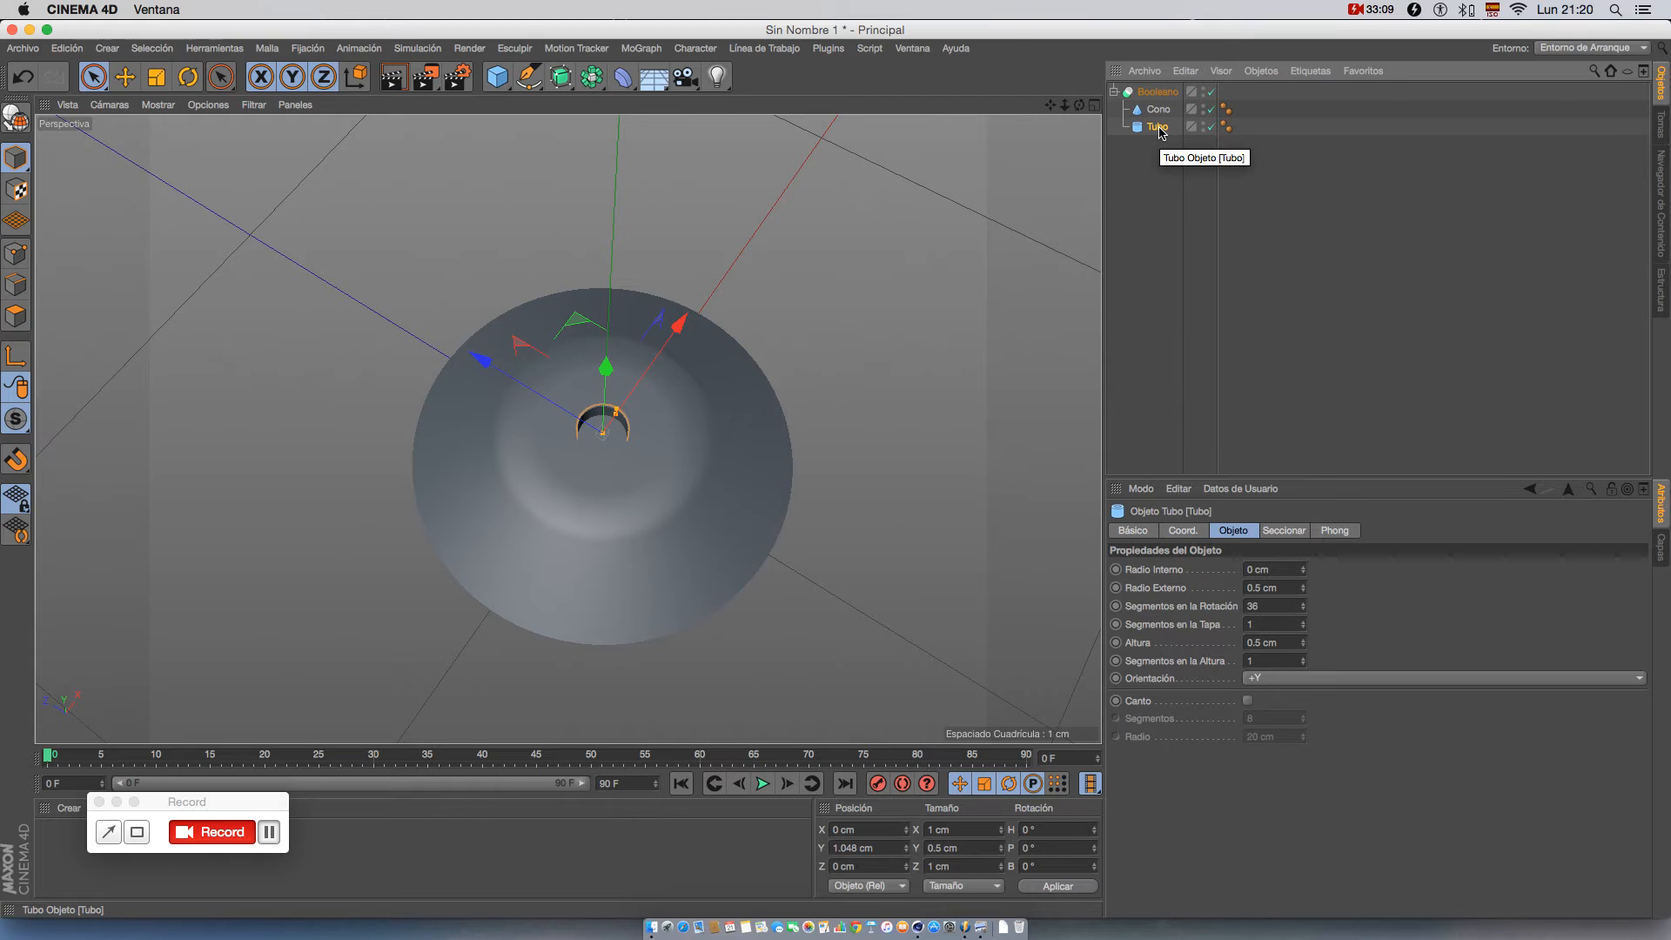
left_click_drag(1159, 130, 1152, 100, "ctrl")
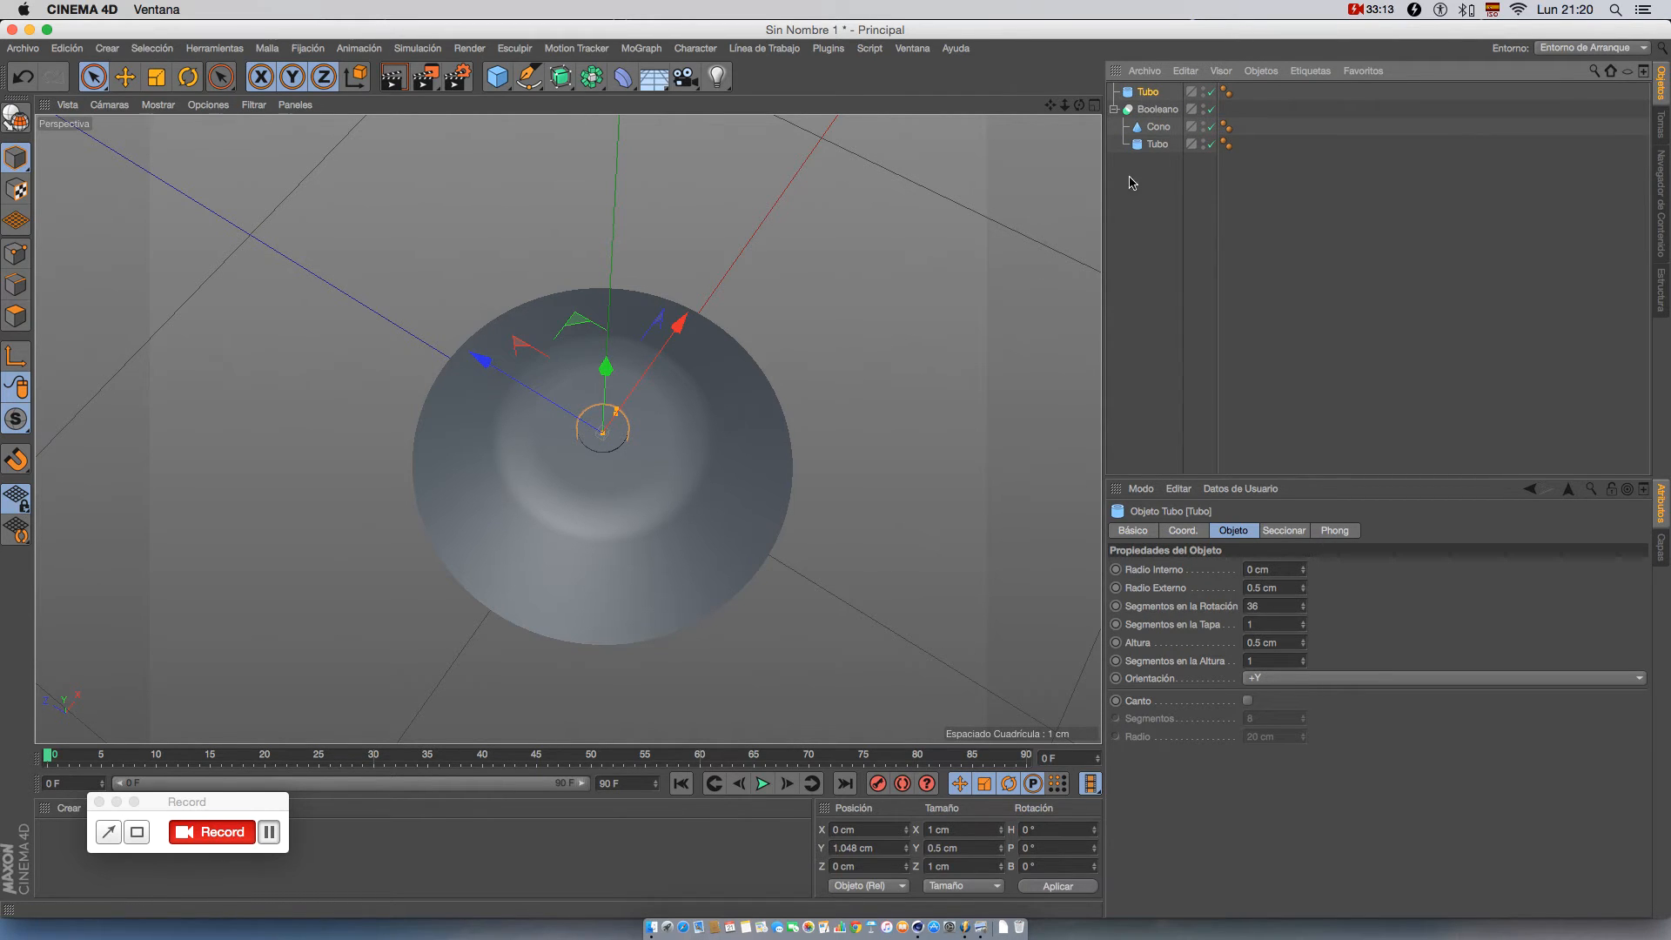
left_click_drag(674, 498, 673, 445, "alt")
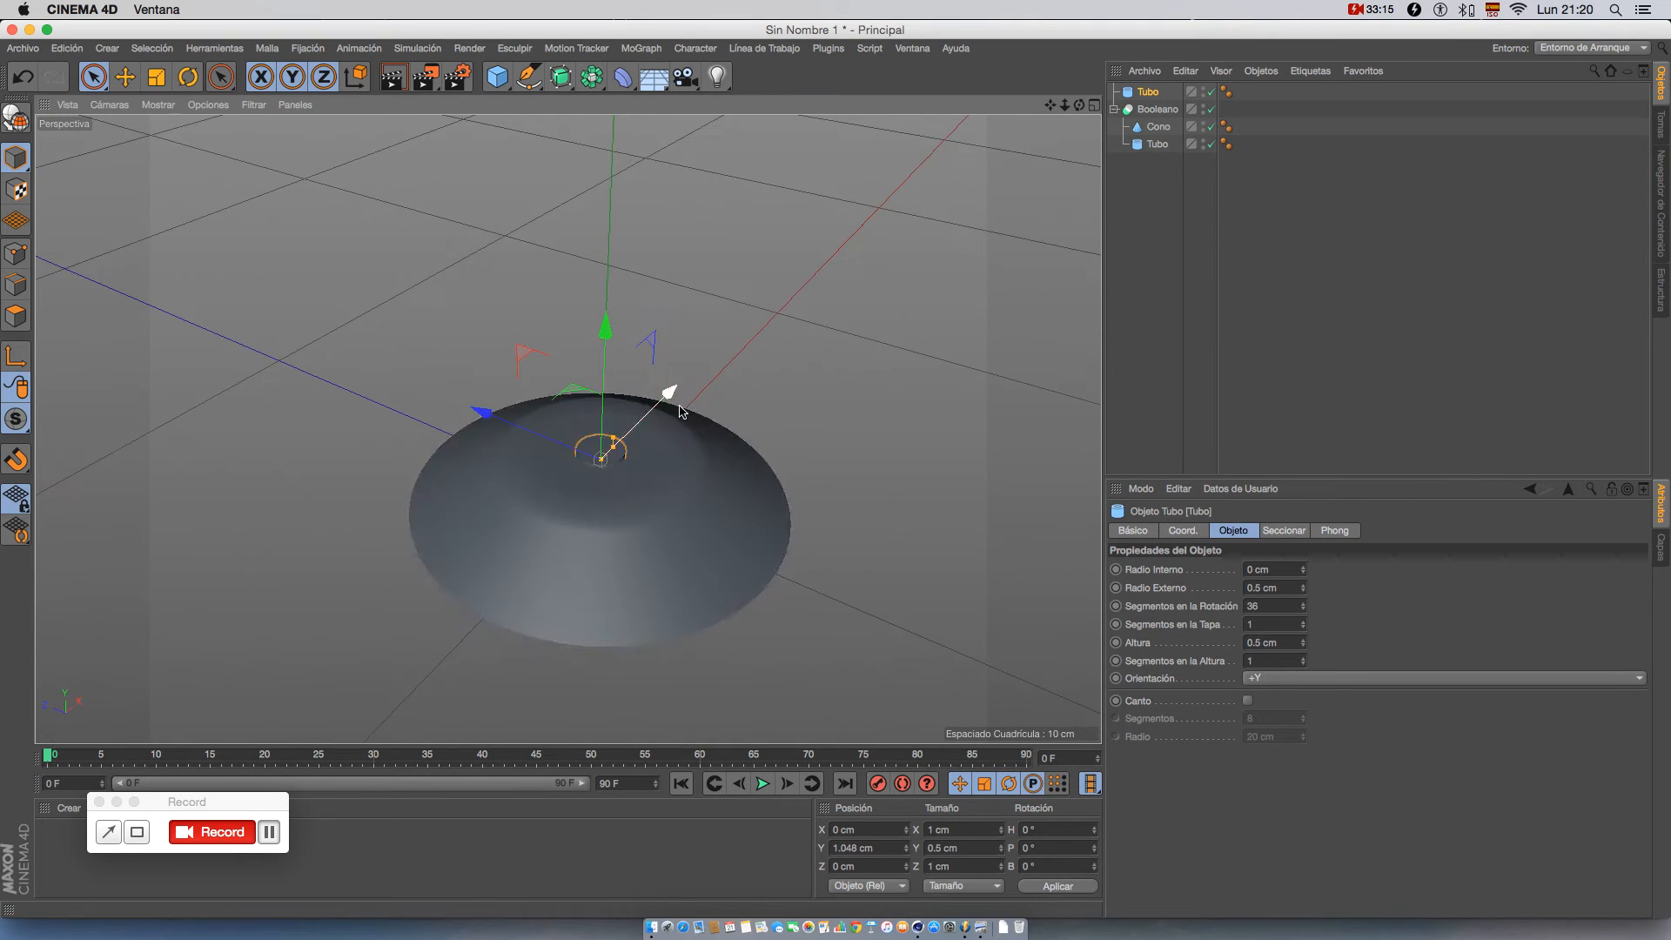
scroll(670, 445, "up", 5)
scroll(648, 448, "down", 5)
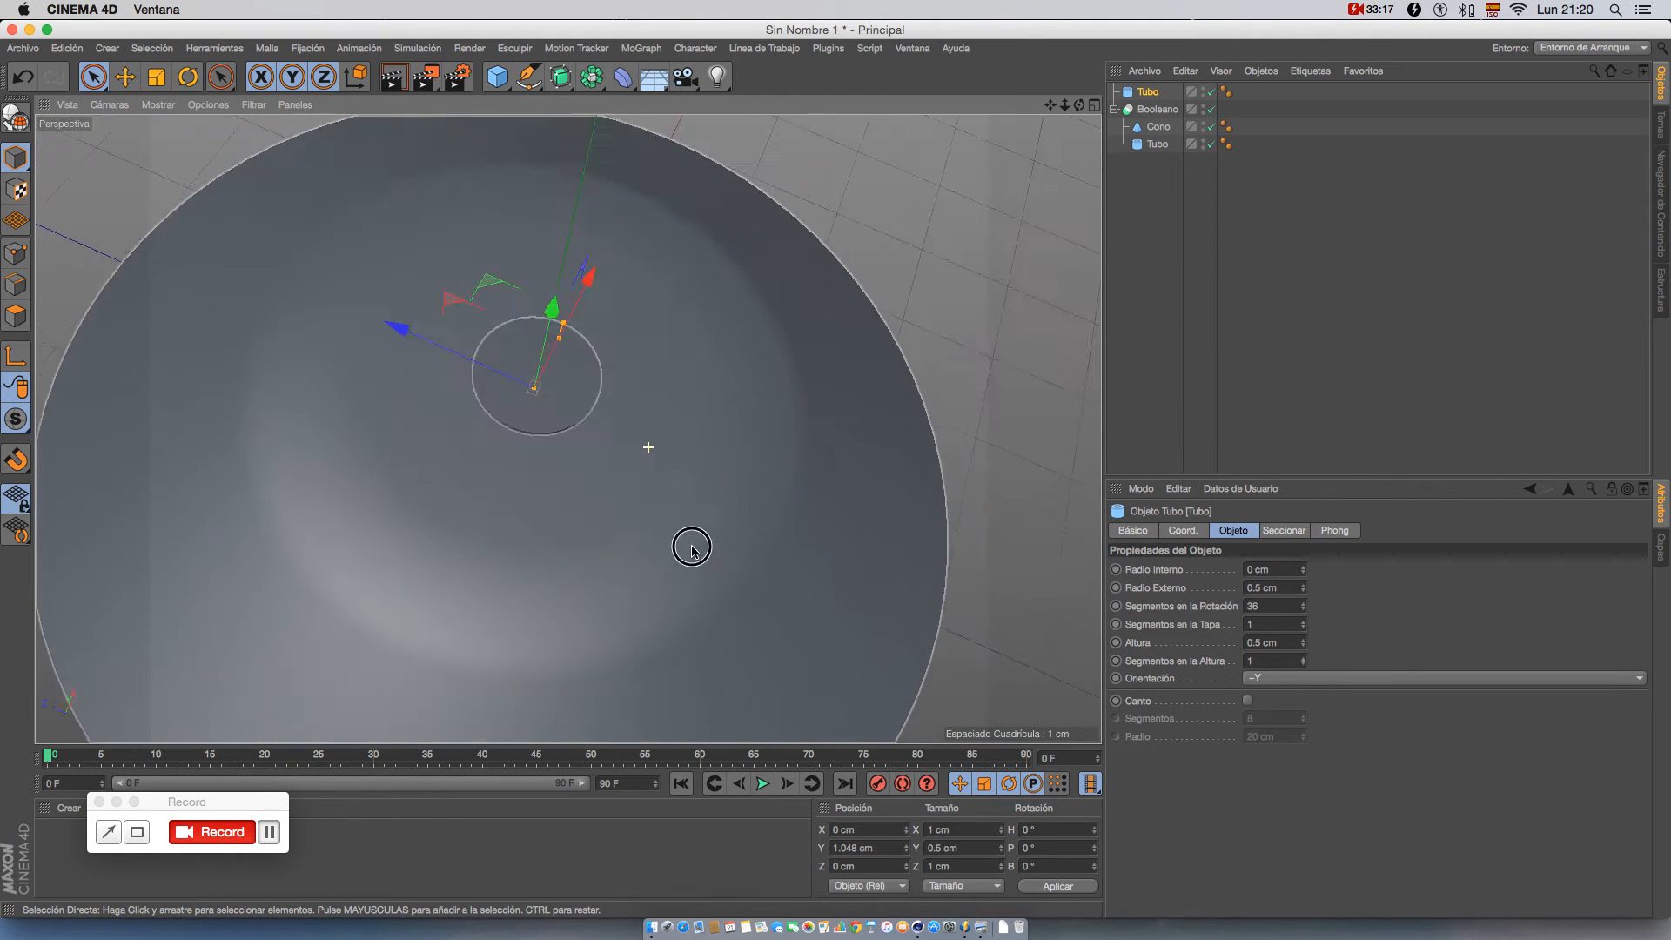
scroll(645, 447, "up", 5)
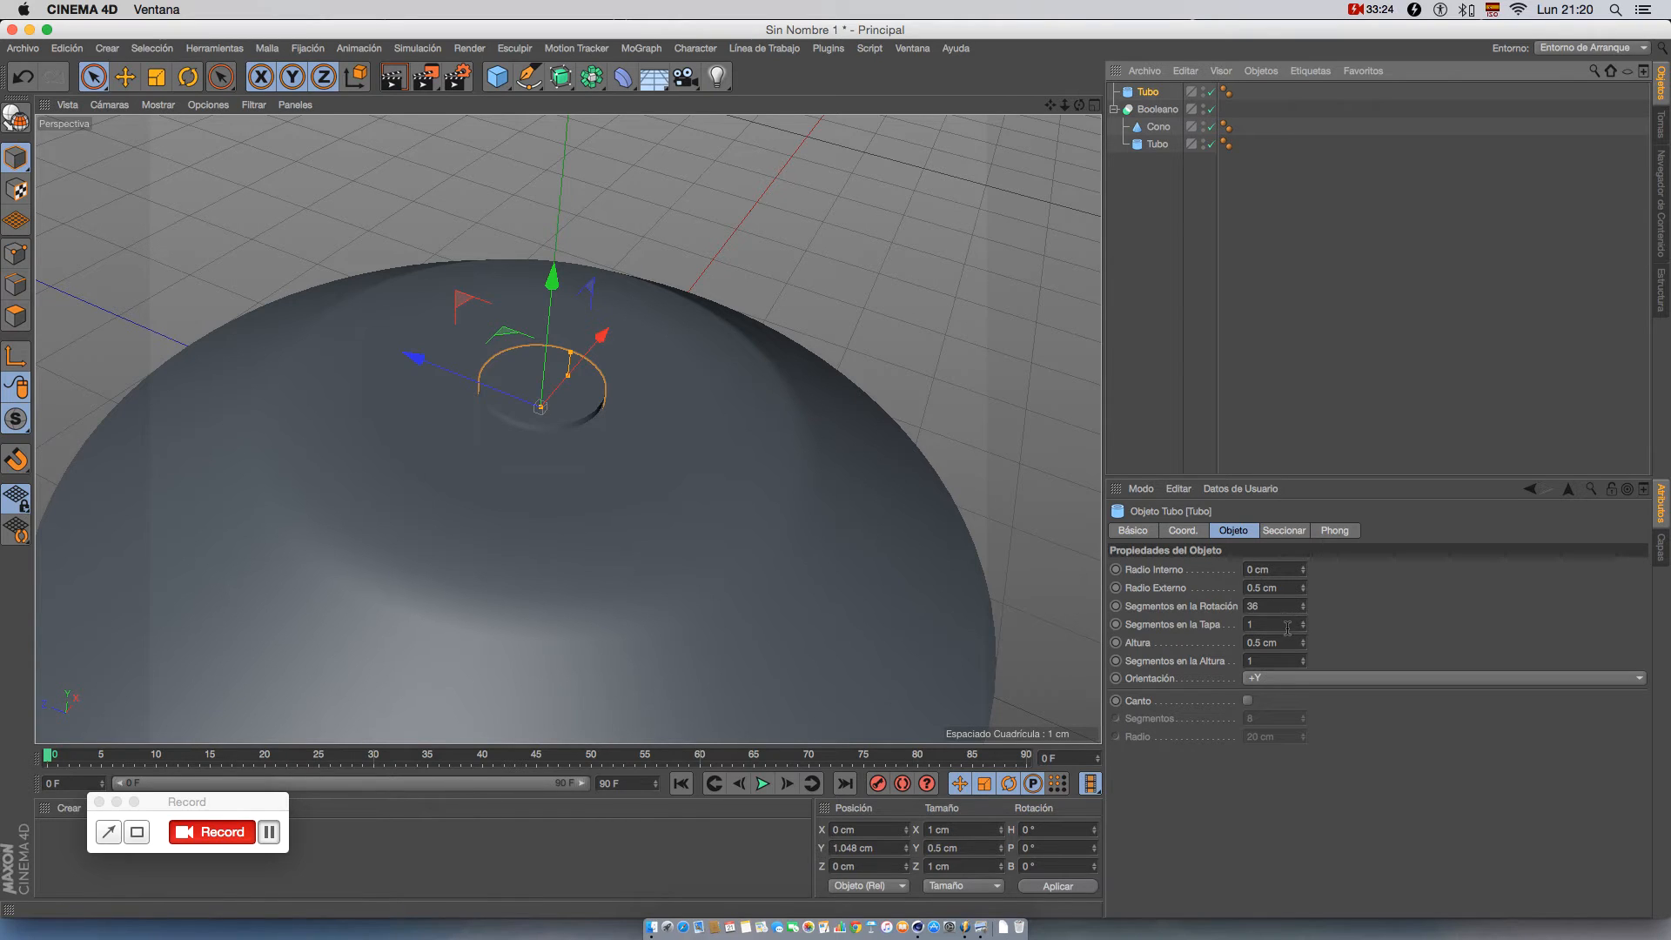
- Set the duplicated tube's outer radius to 0.2 cm
left_click(1255, 589)
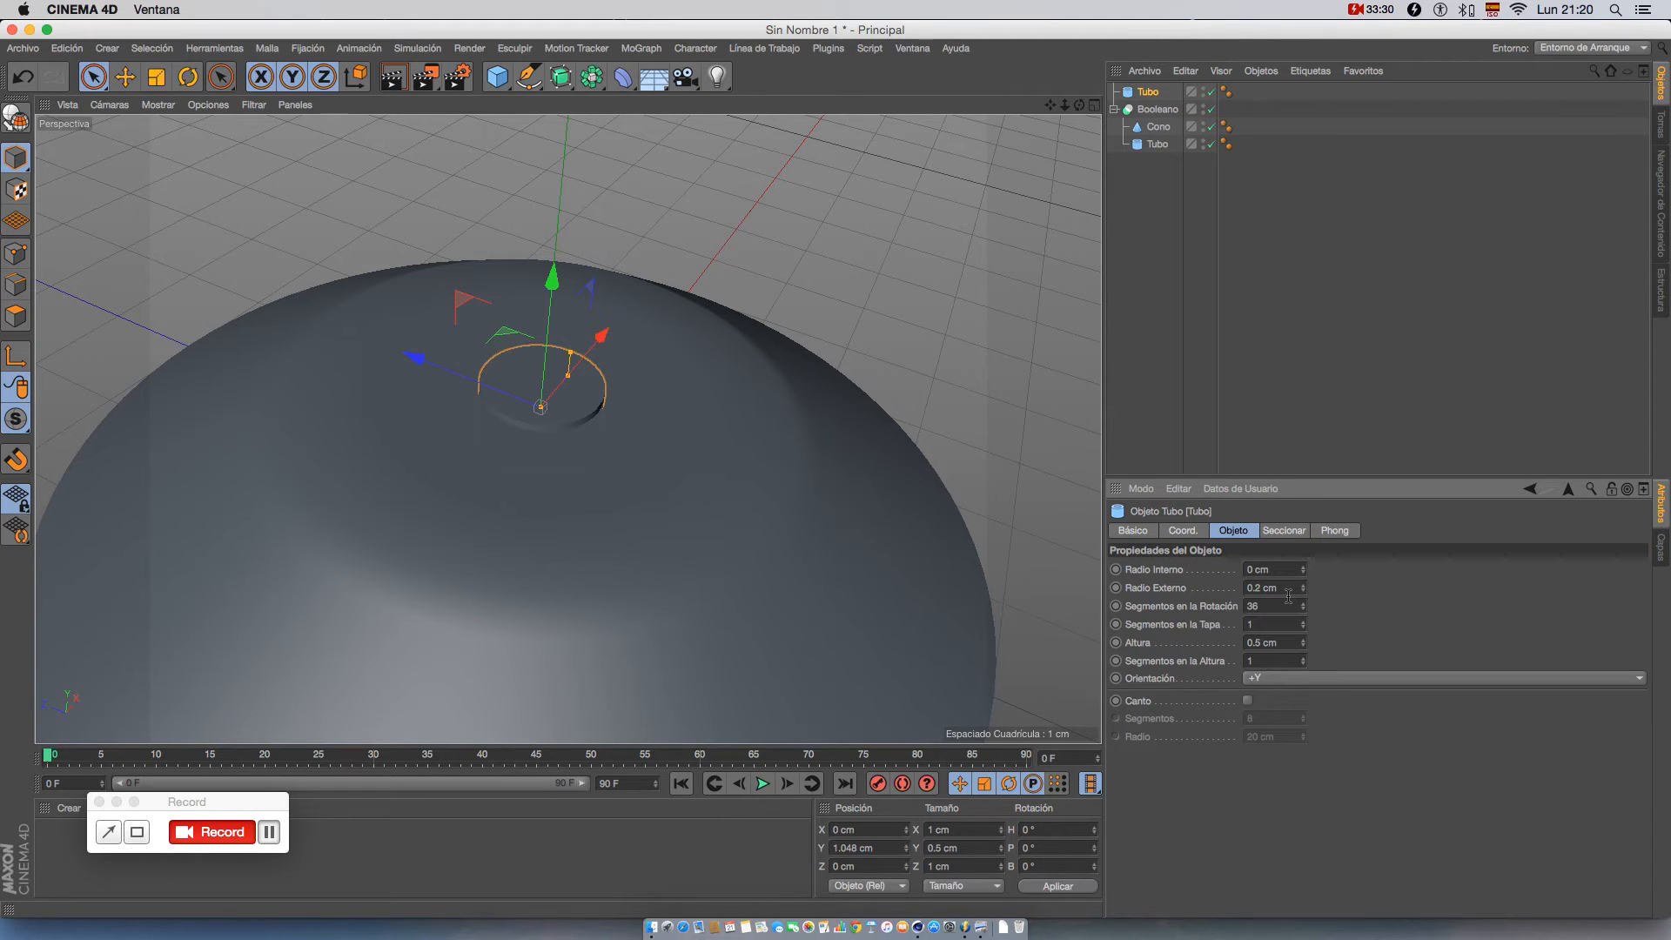
key("Return")
left_click_drag(664, 466, 679, 551, "alt")
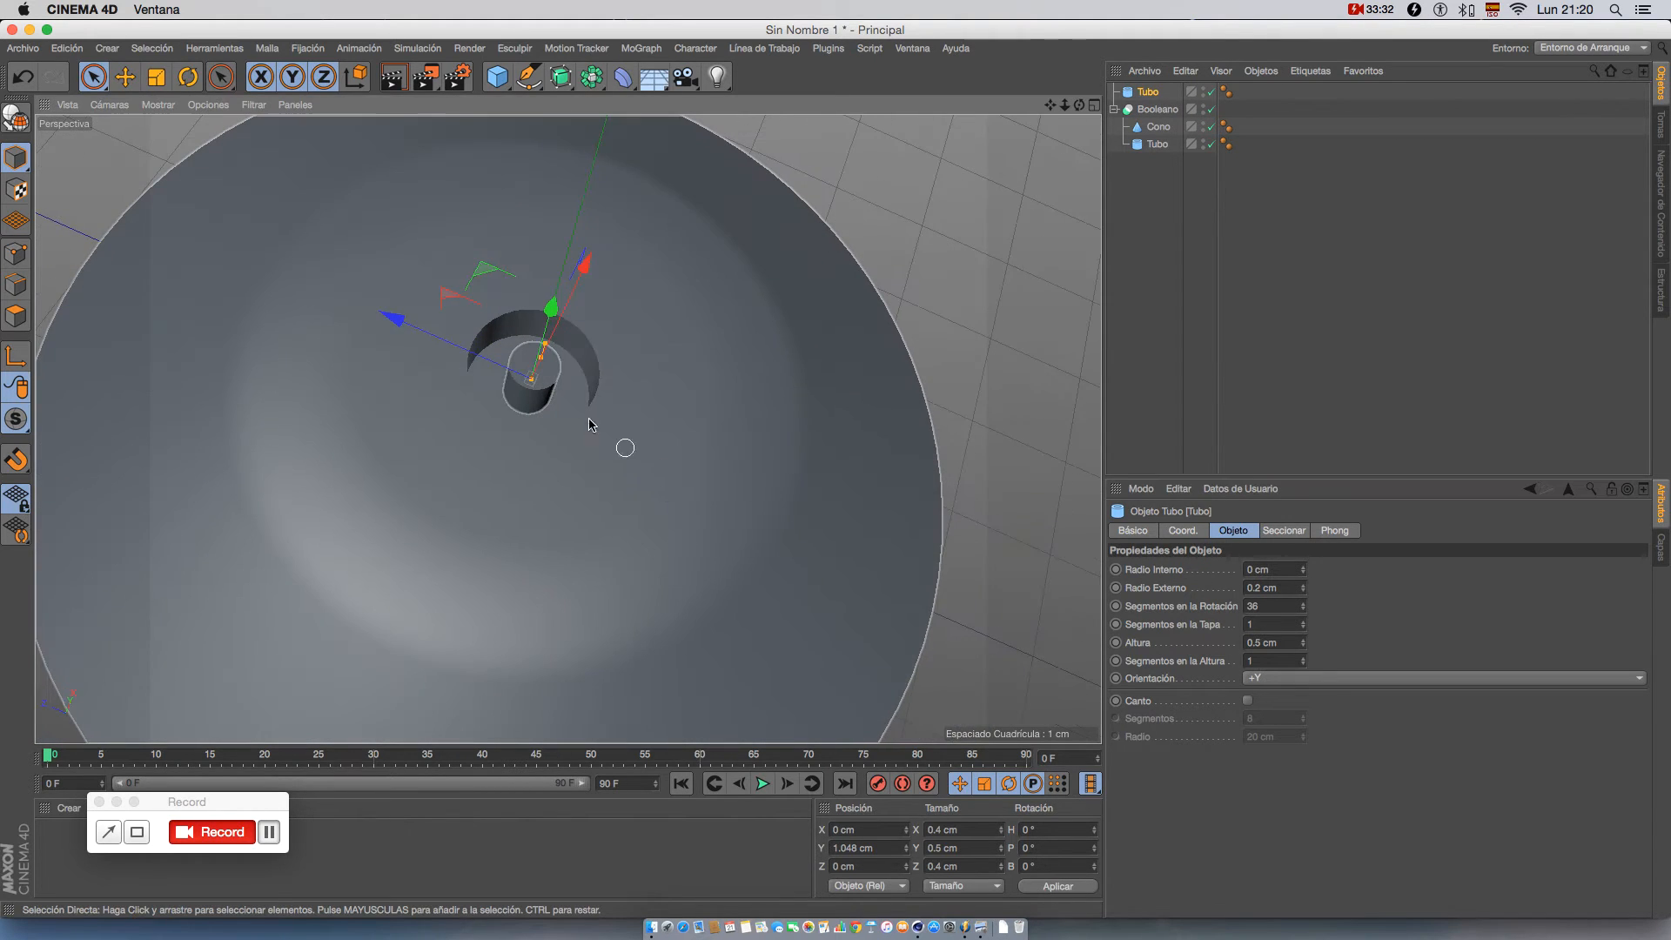
left_click_drag(571, 391, 554, 357, "alt")
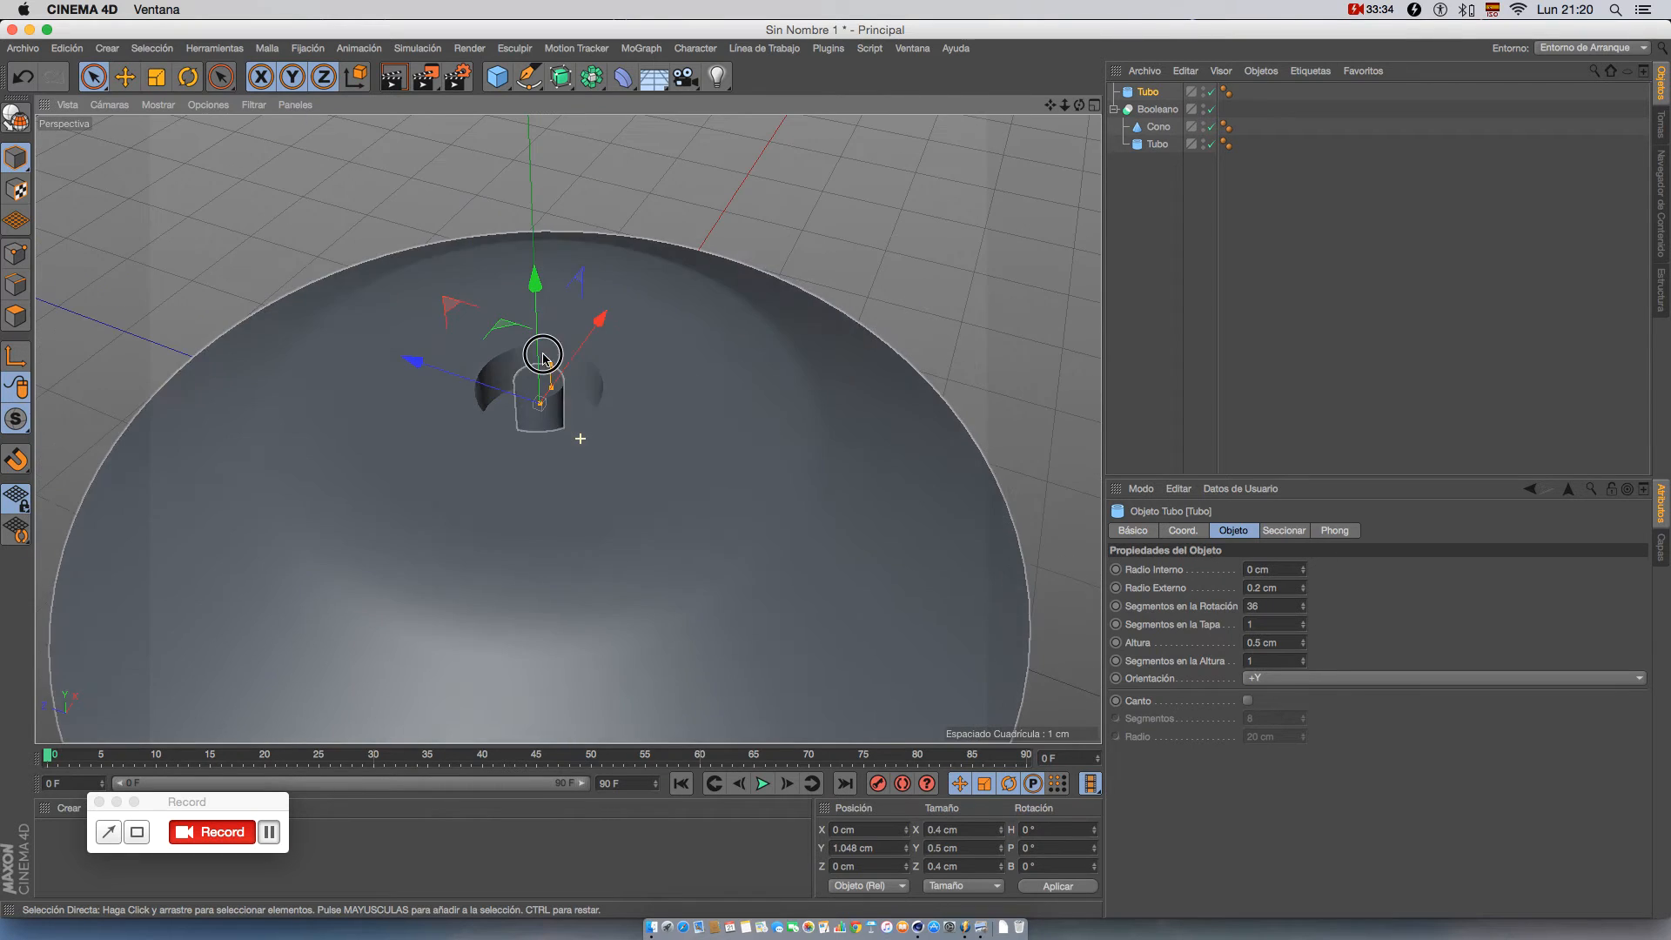
left_click_drag(659, 487, 696, 556, "alt")
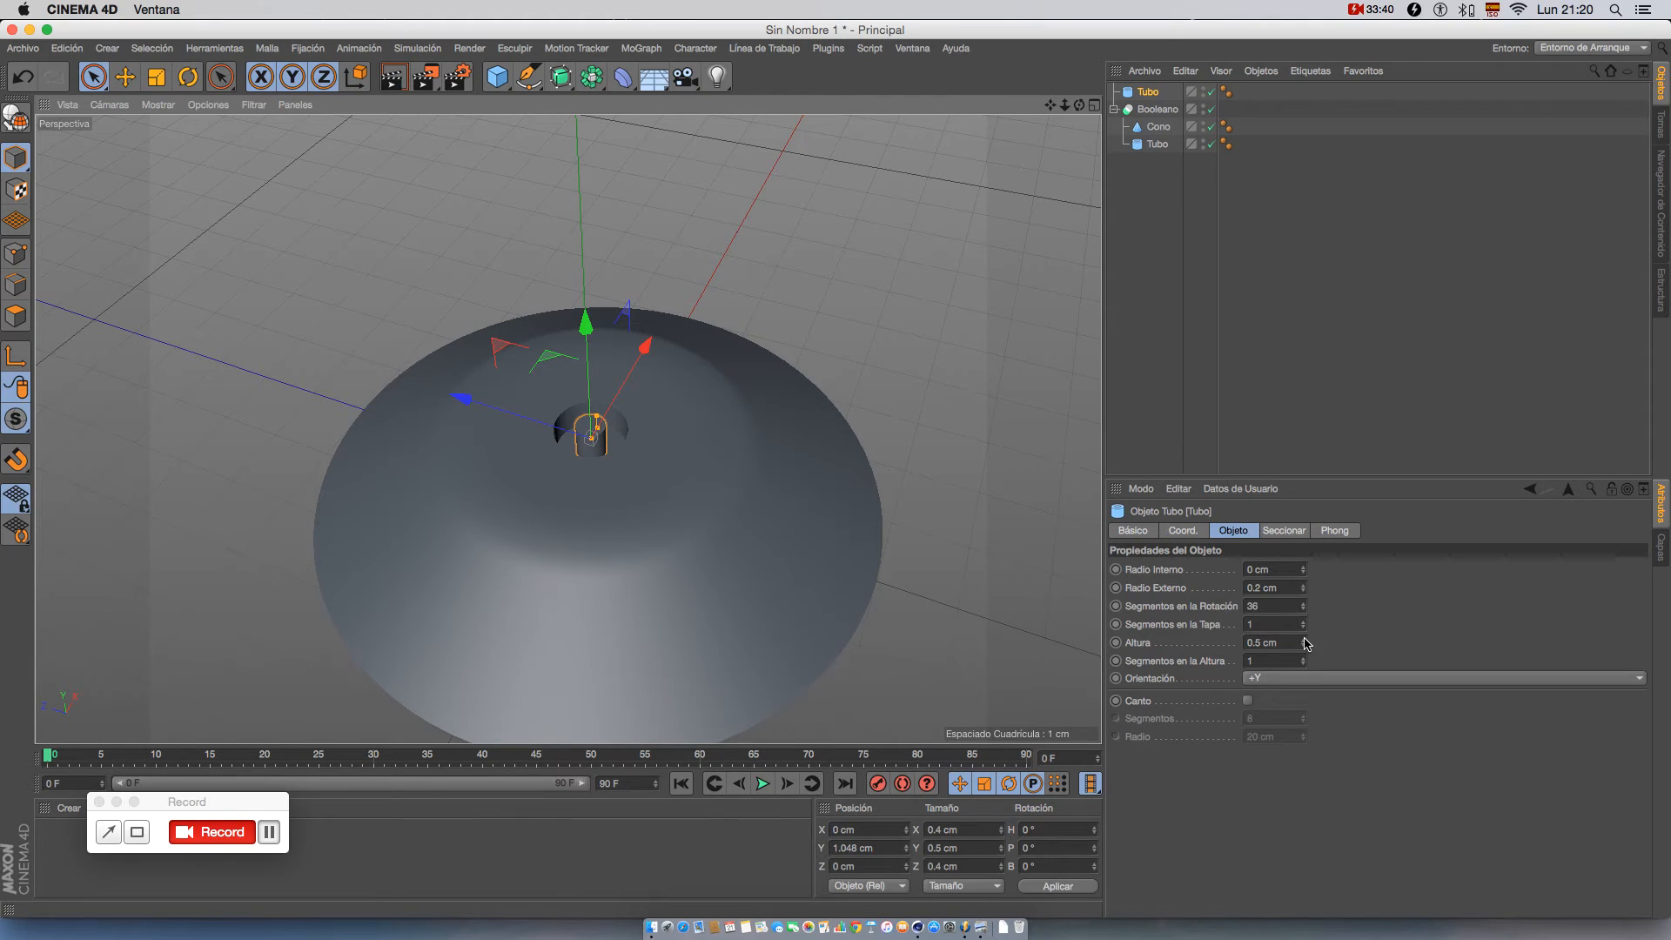
- Set the thin tube's height to 2 cm and lower it in the Derecha view to about Y 0.842 cm, through the cone's base
middle_click(820, 529)
middle_click(393, 574)
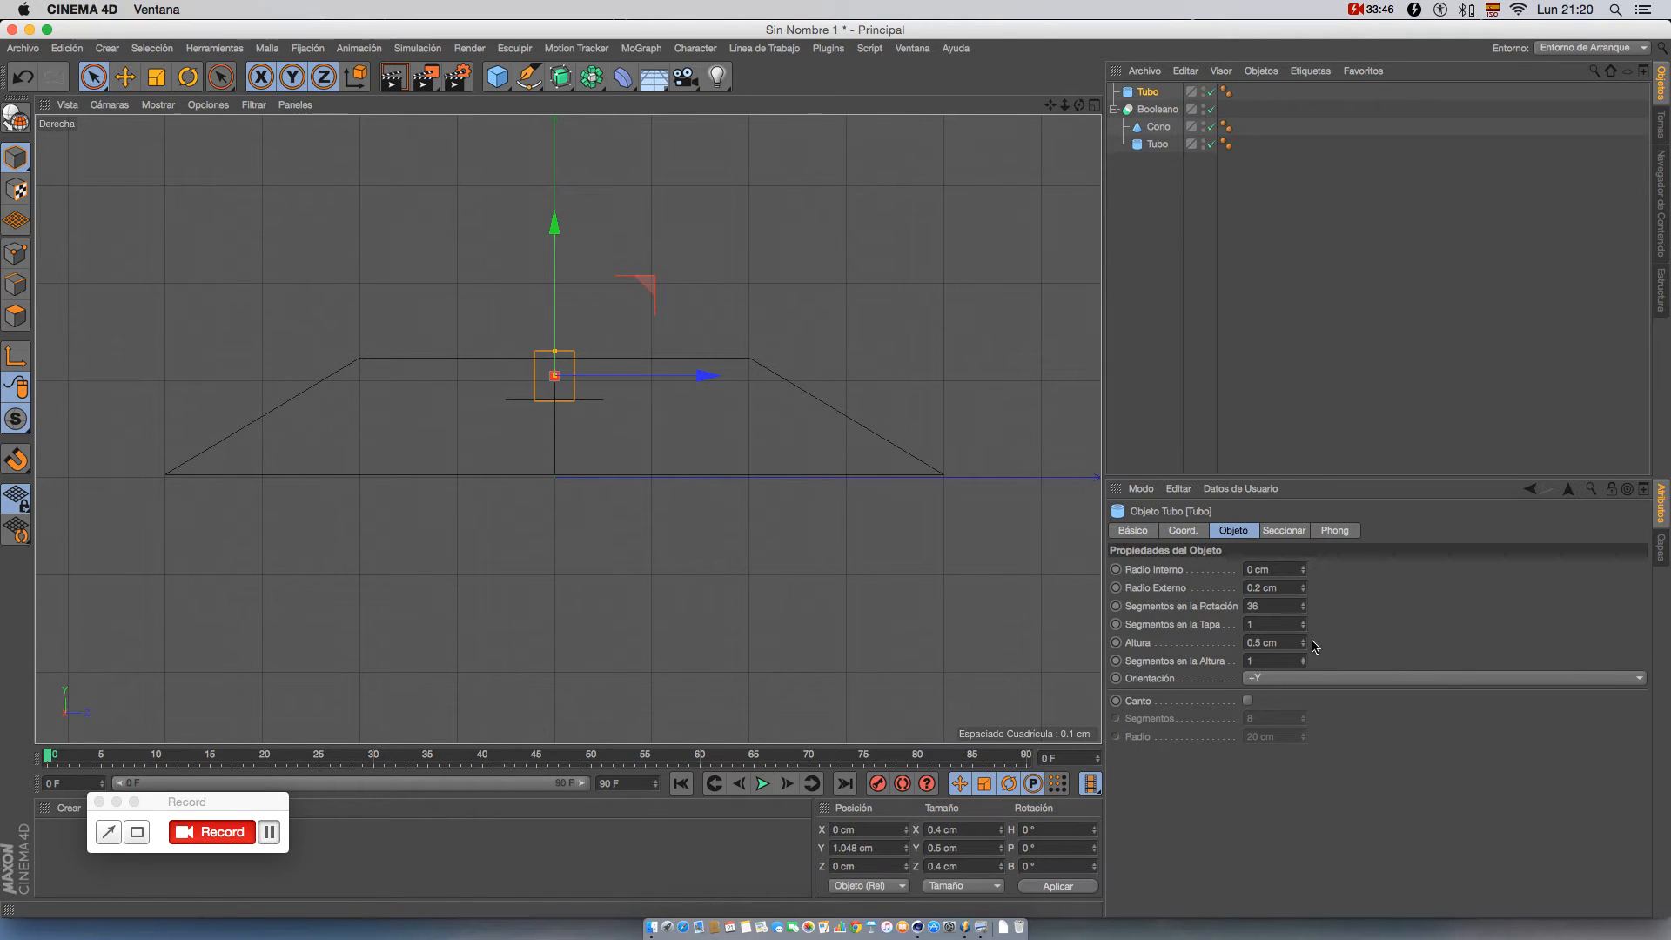
left_click_drag(1303, 643, 1302, 640)
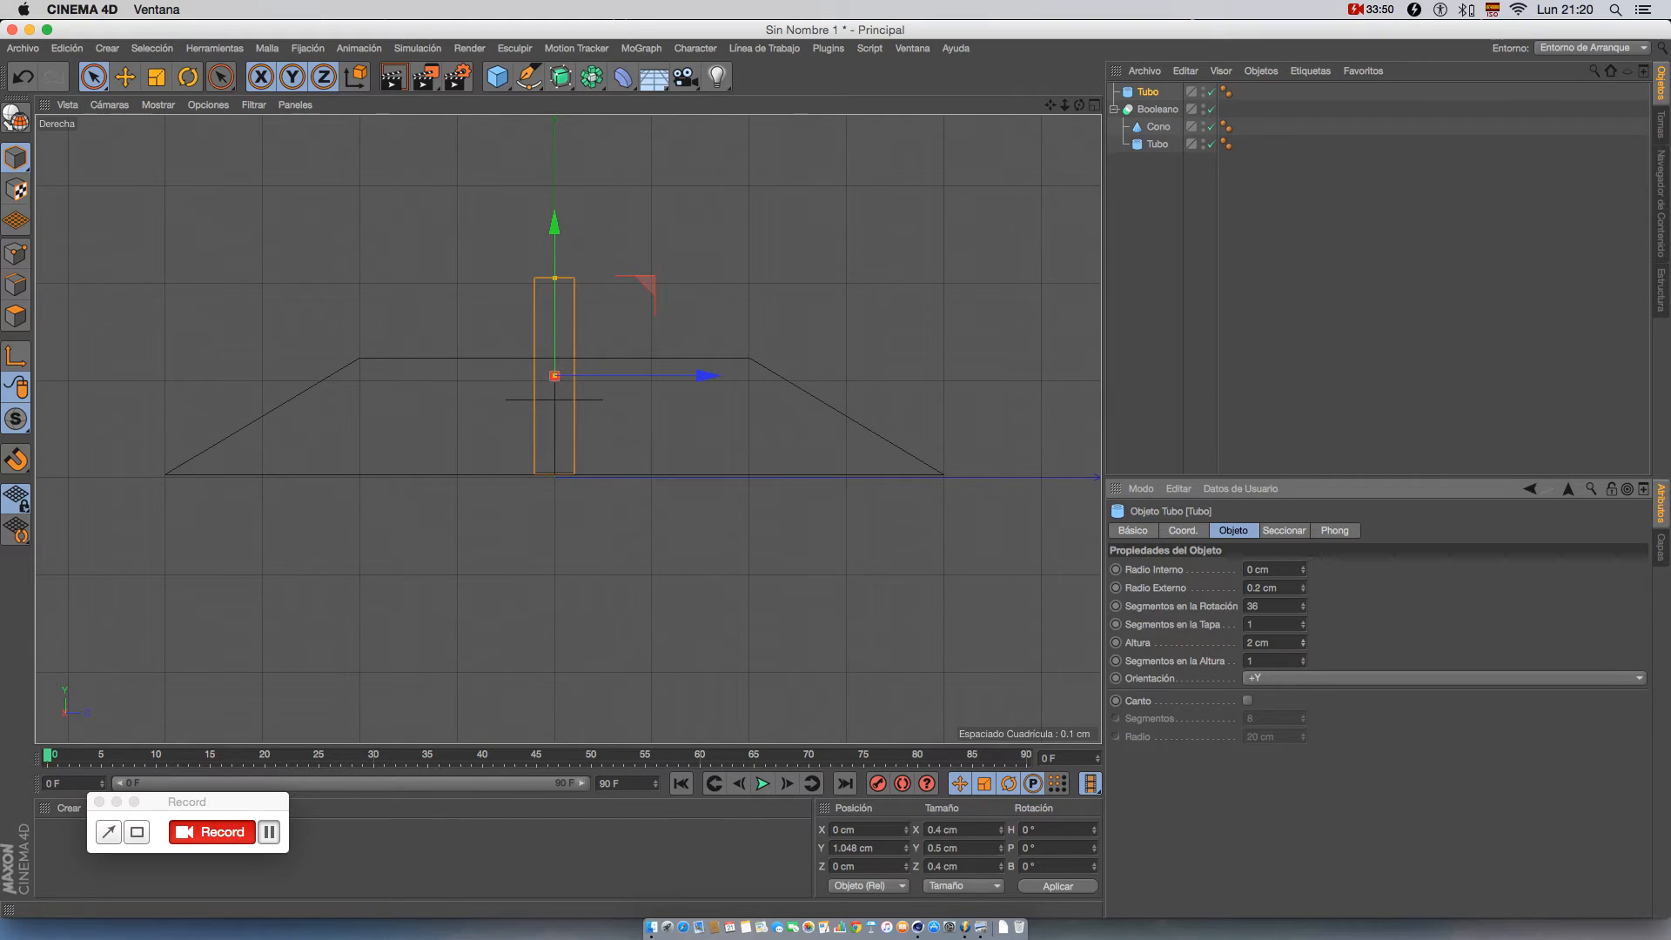
left_click_drag(555, 226, 555, 246)
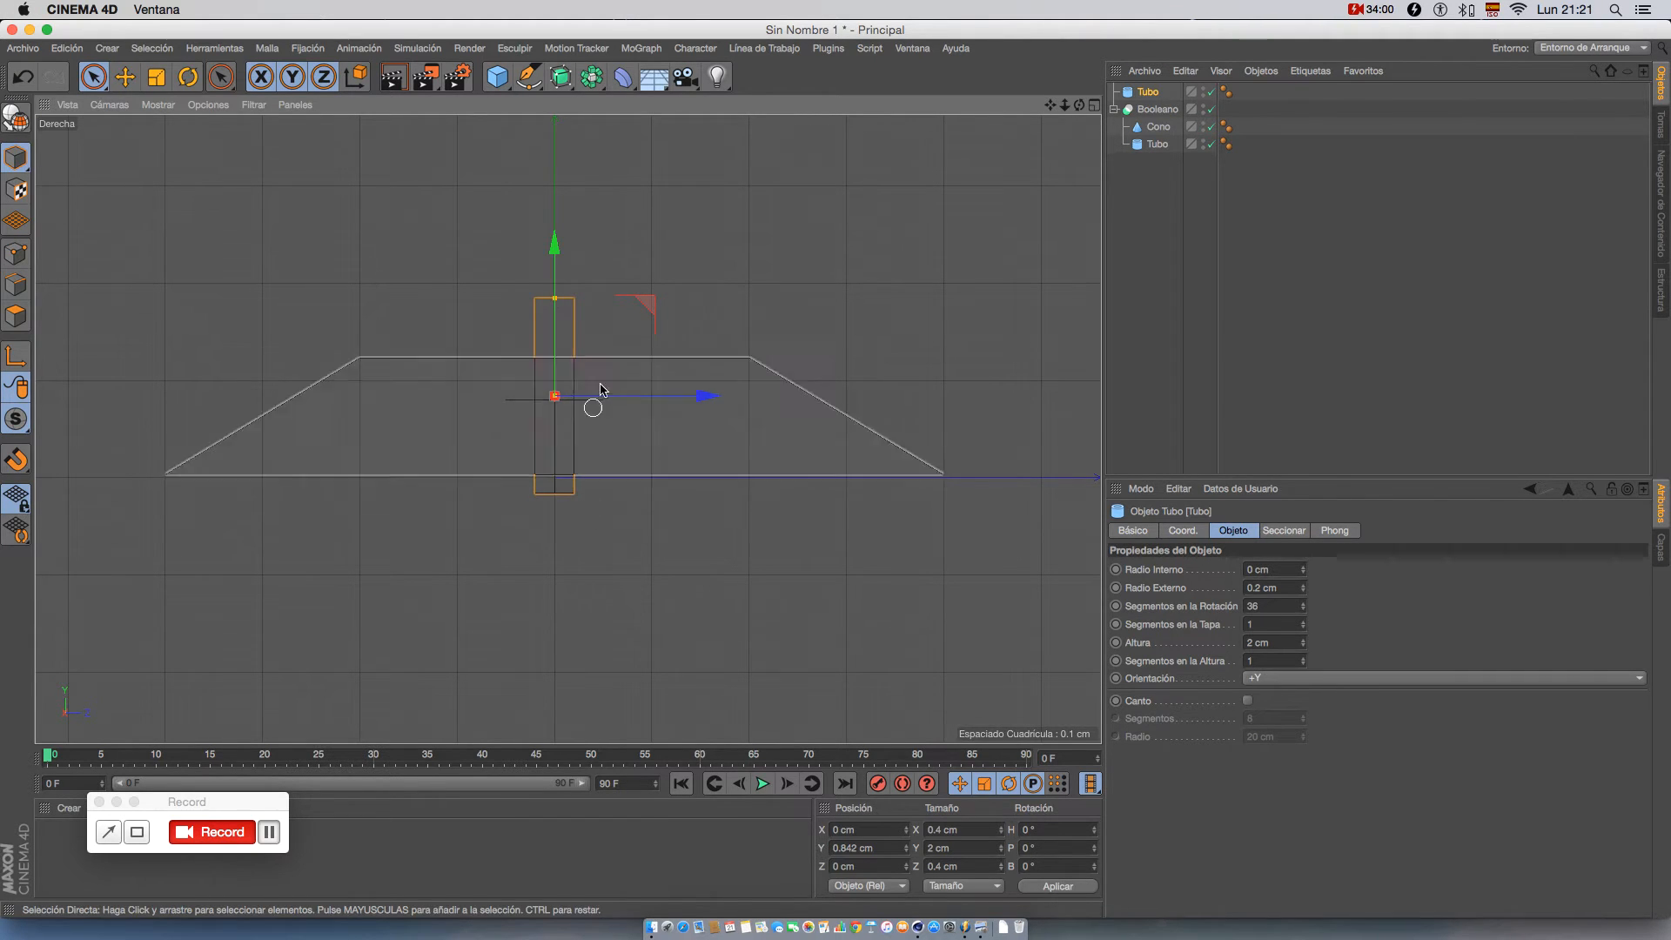
middle_click(404, 383)
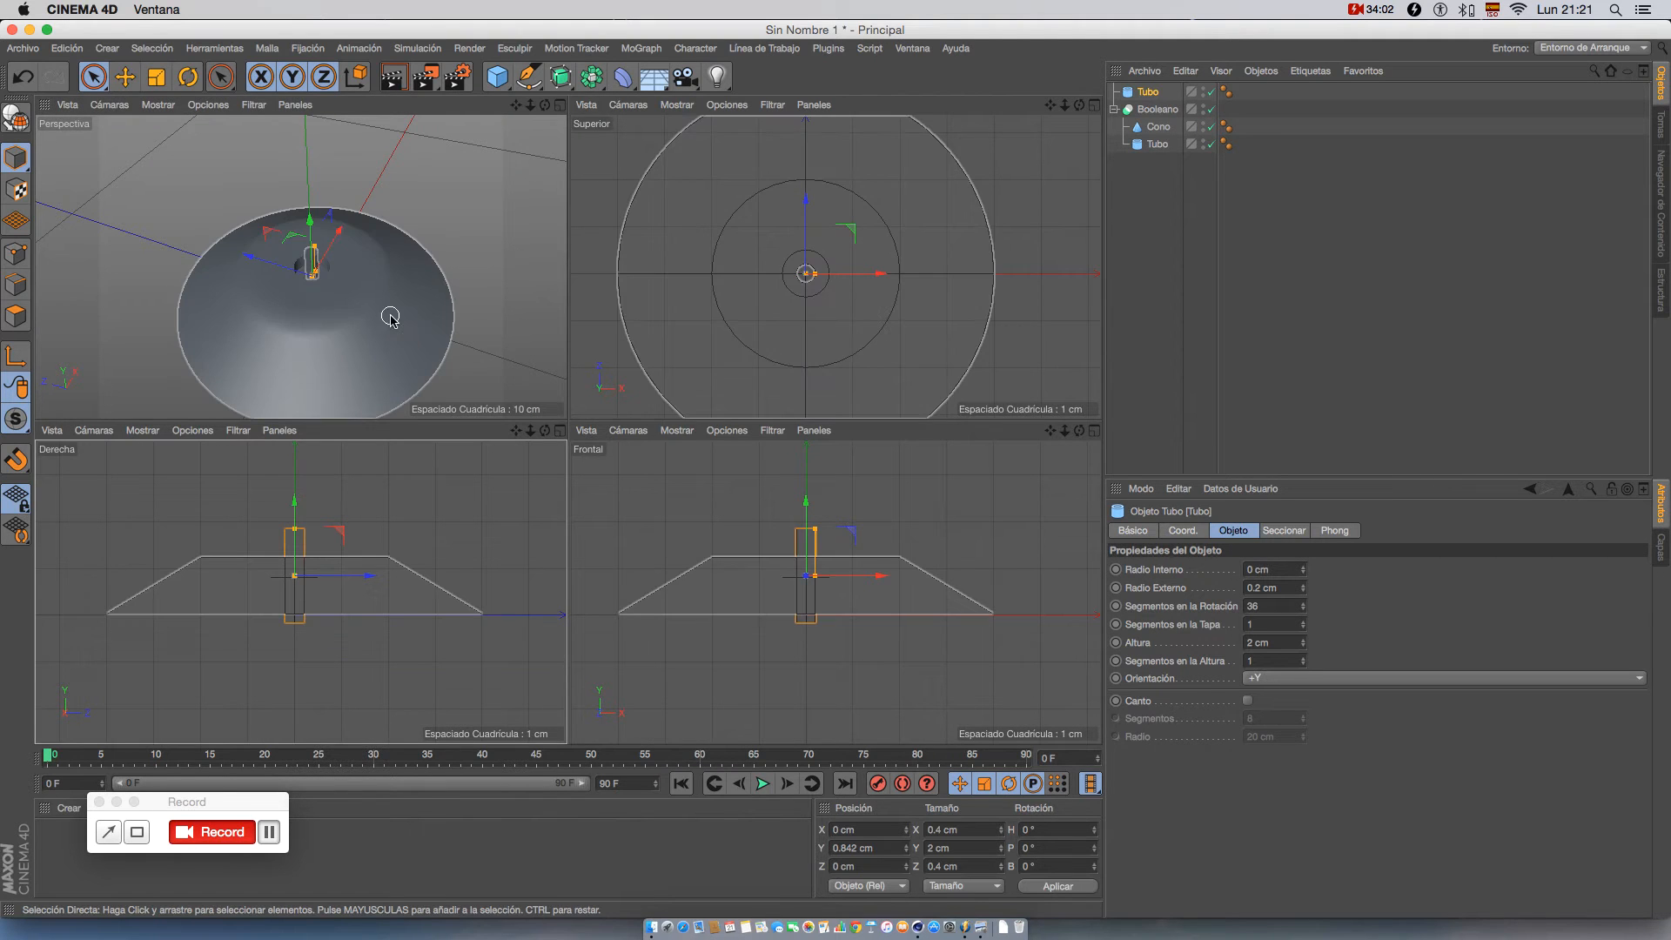
middle_click(388, 313)
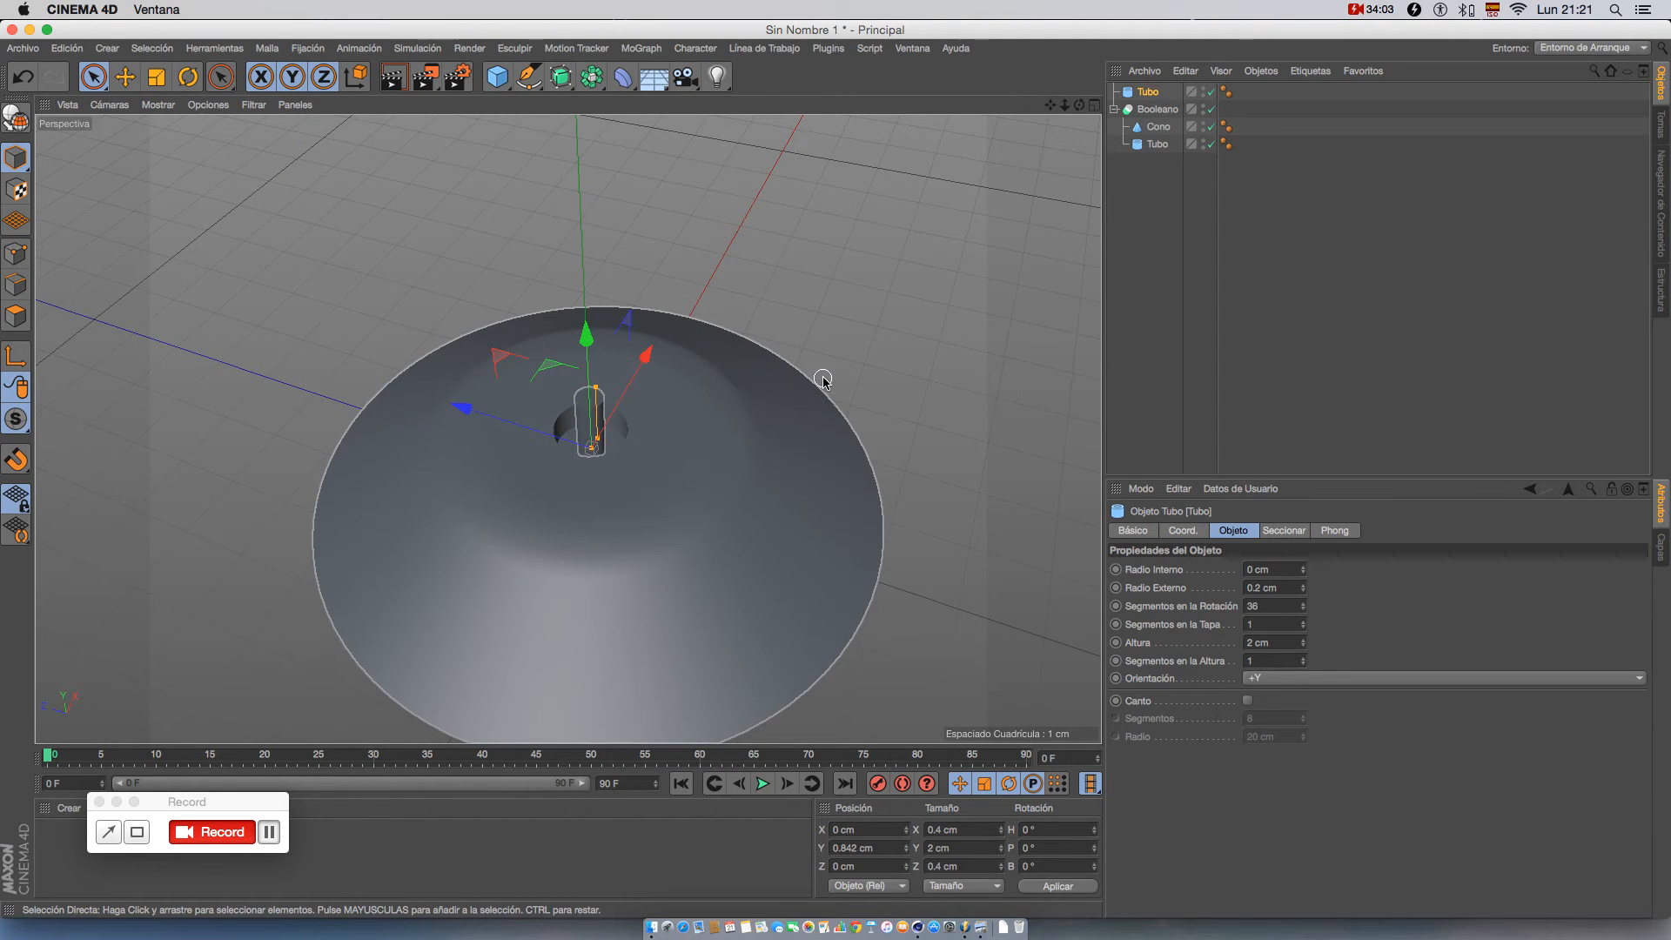
- Collapse the existing Booleano in the hierarchy and add a second Booleano object to the scene
left_click(1114, 109)
left_click(1113, 110)
left_click(1113, 109)
left_click_drag(597, 78, 952, 101)
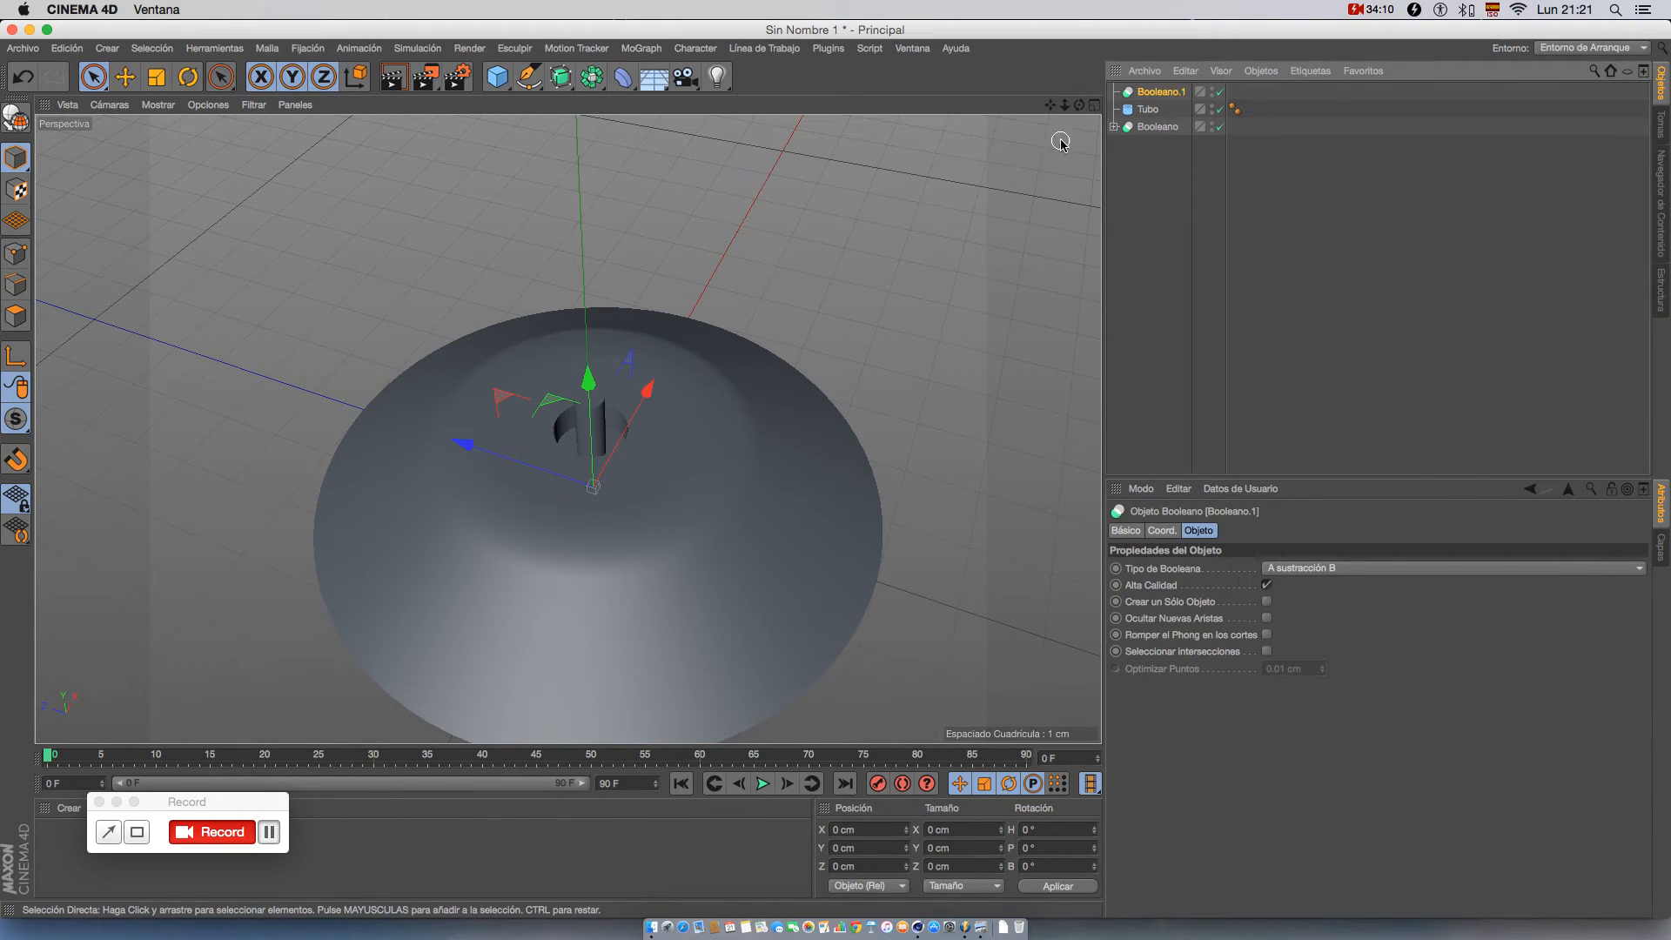
- Rename the first Booleano, which holds the cone and the wide tube, as tope
mouse_move(1129, 130)
left_mouse_down()
mouse_move(1146, 91)
mouse_move(1134, 133)
mouse_move(1149, 132)
left_mouse_up()
left_click(1159, 127)
double_click(1166, 128)
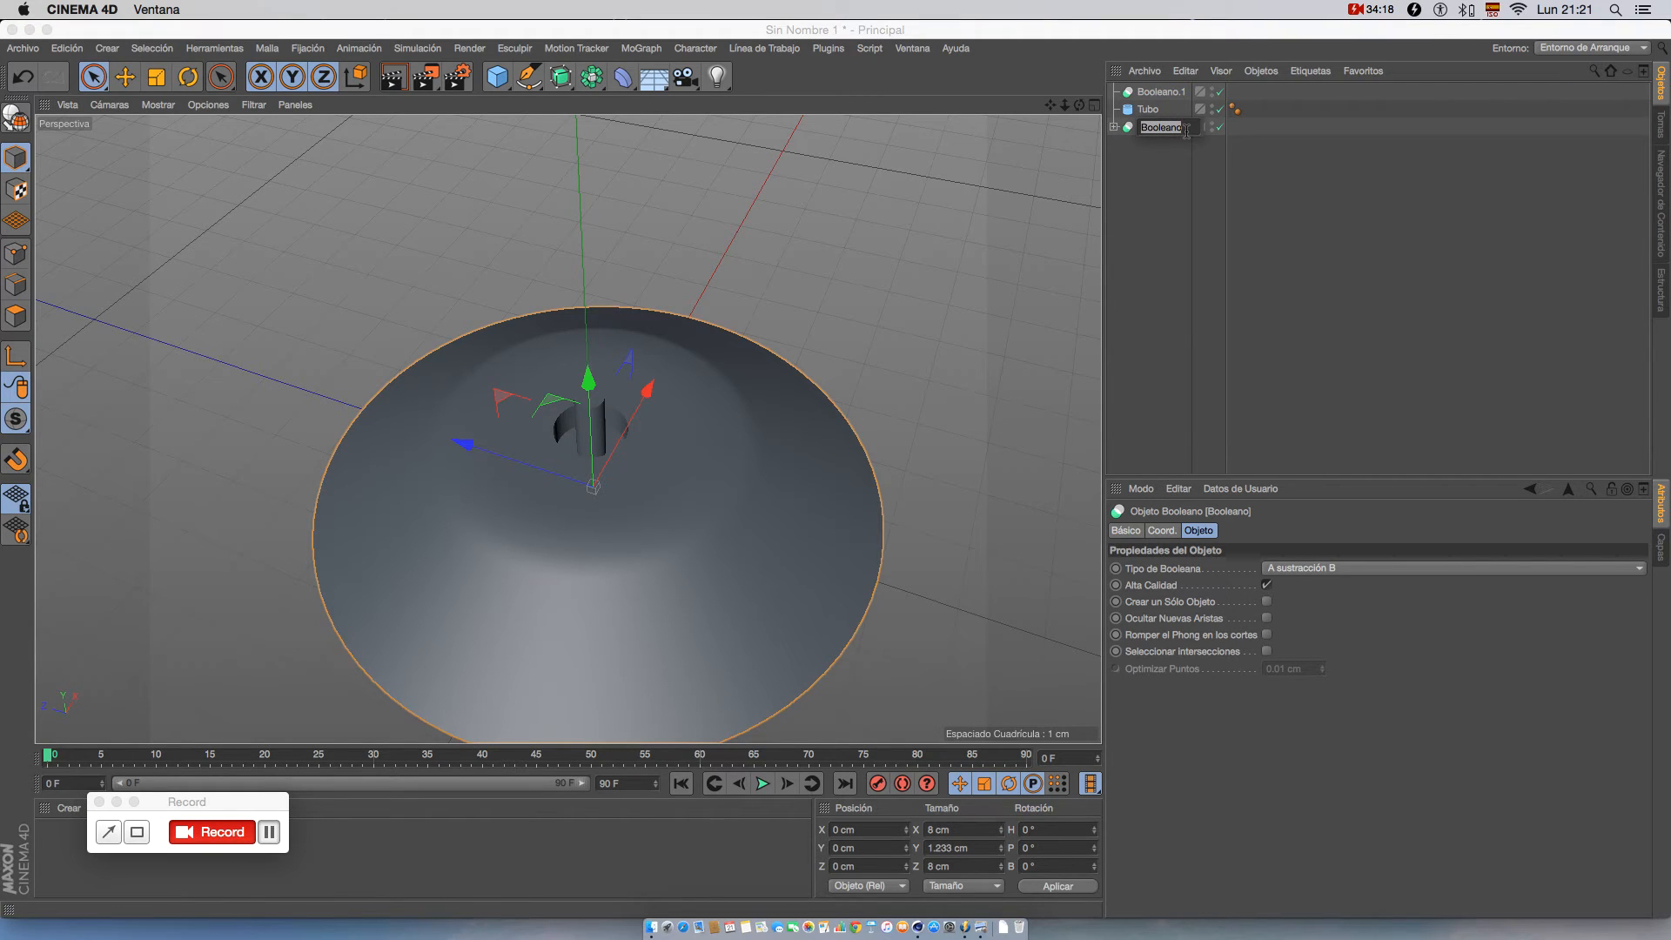
type("tope")
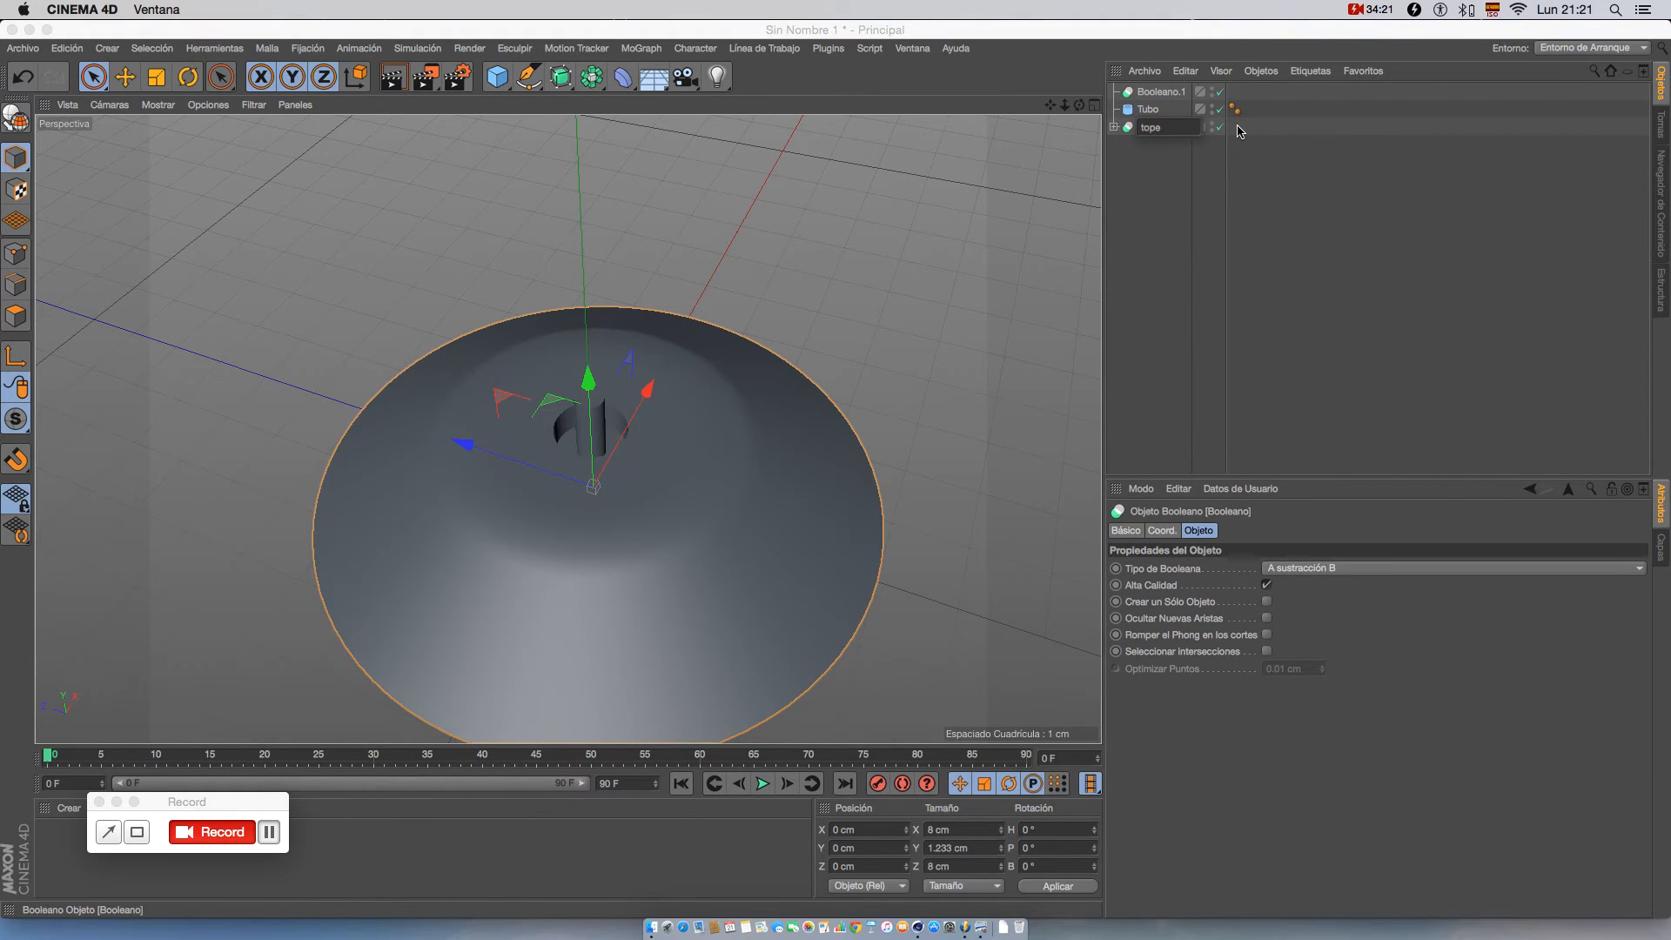
left_click(1179, 157)
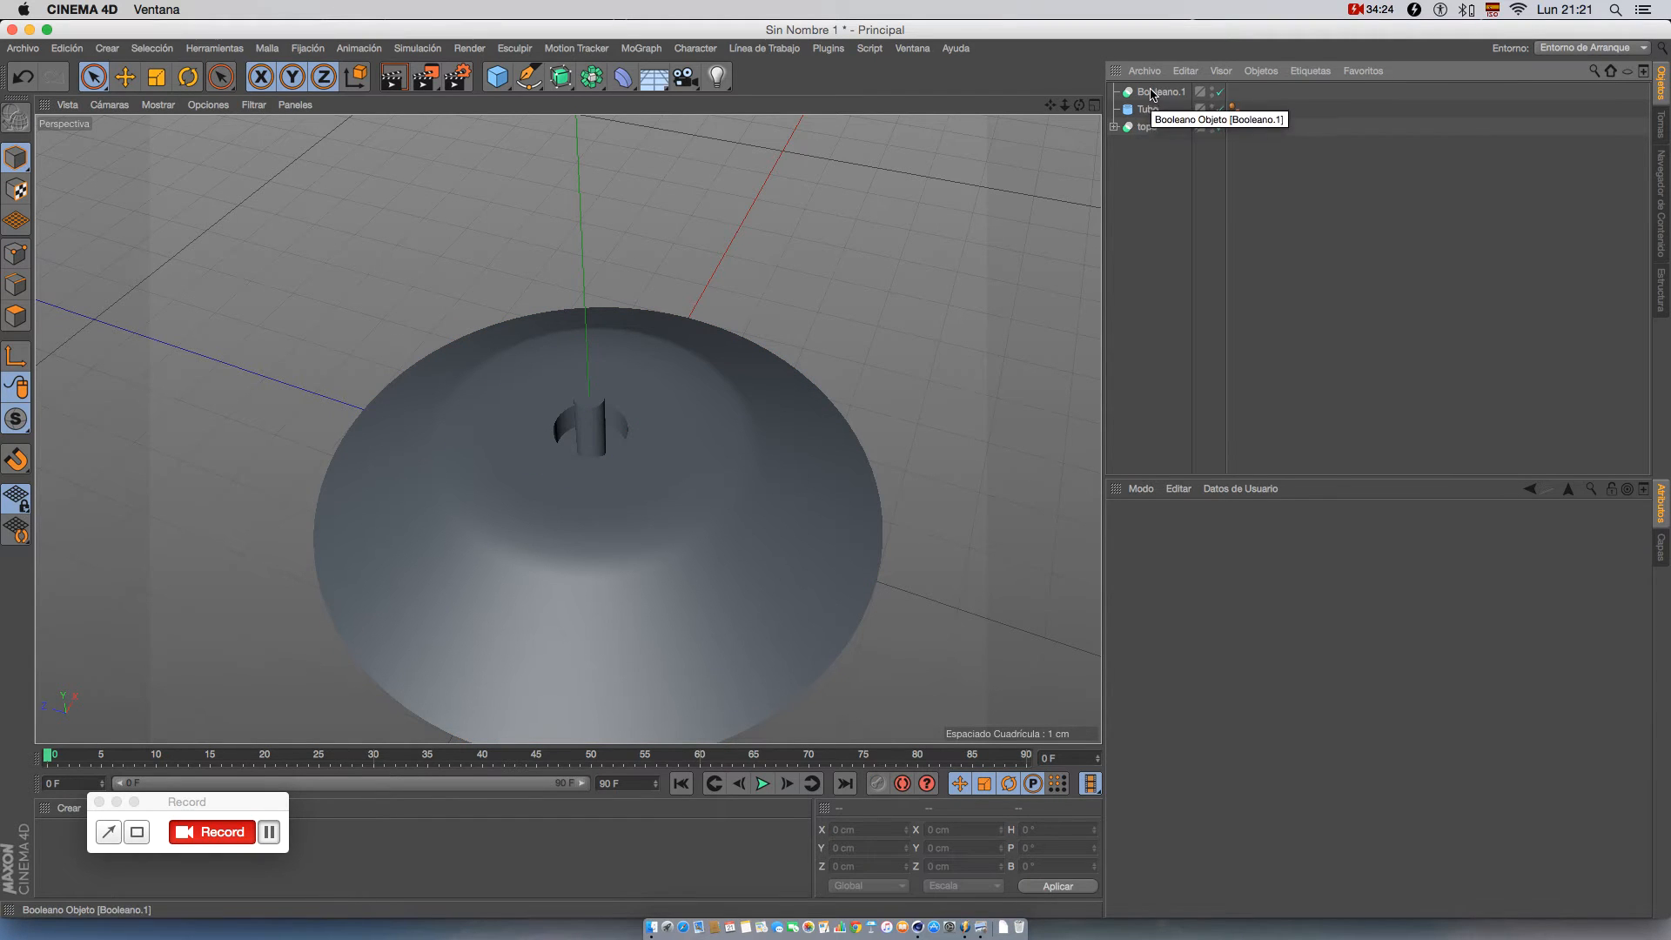
left_click(1147, 128)
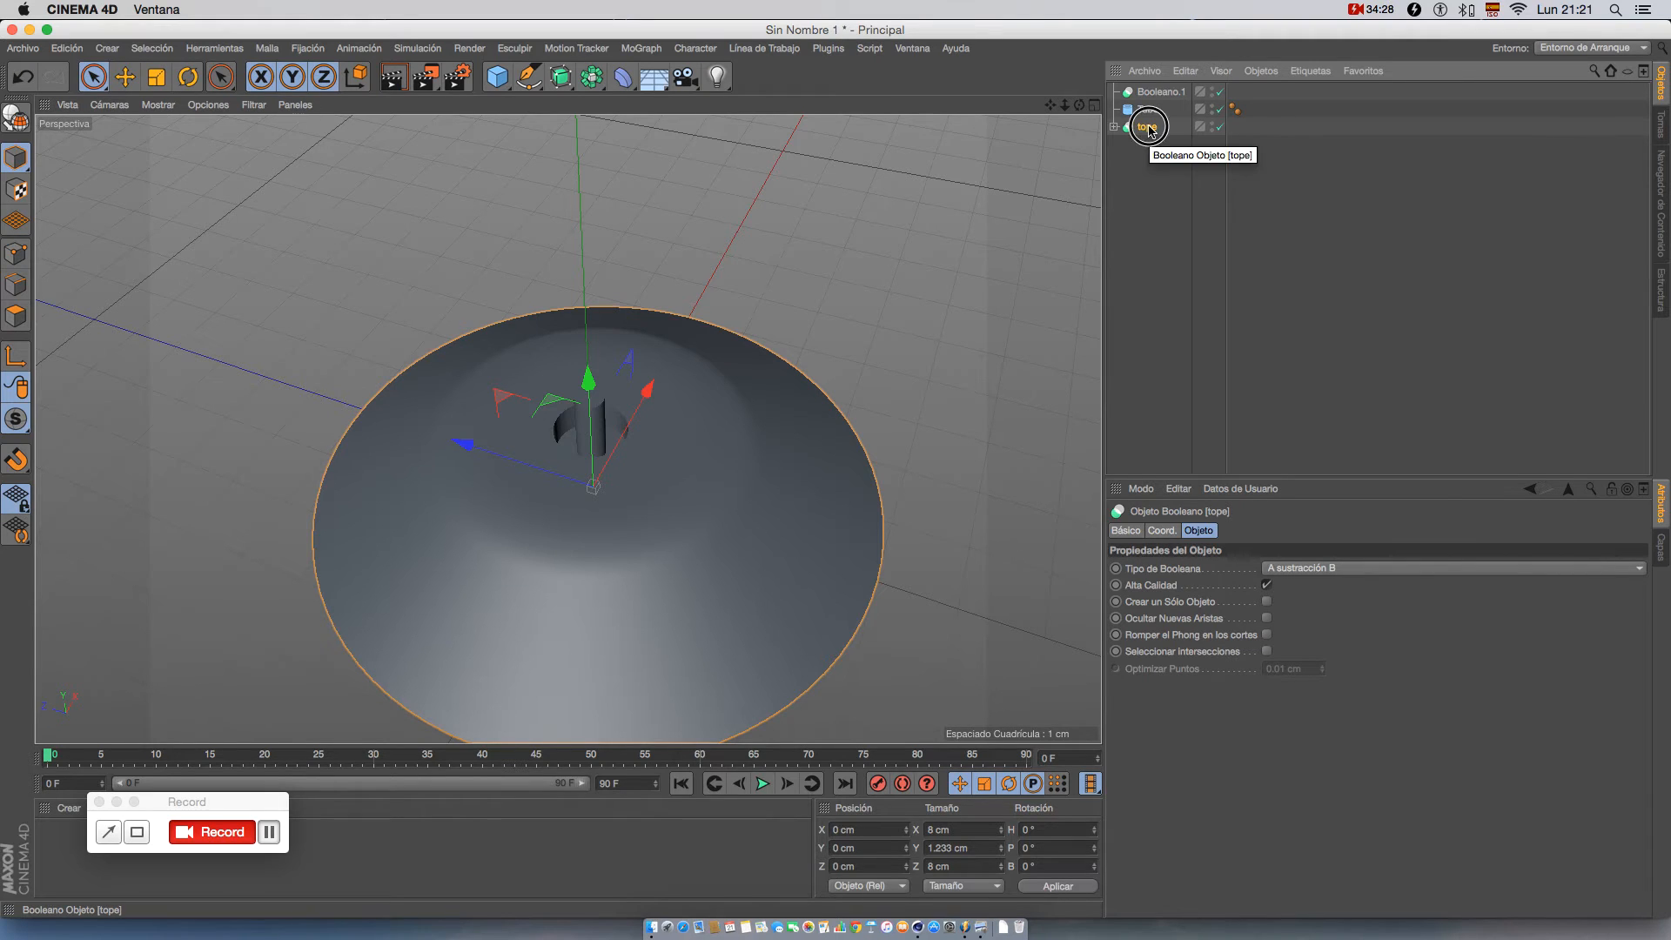
double_click(1147, 127)
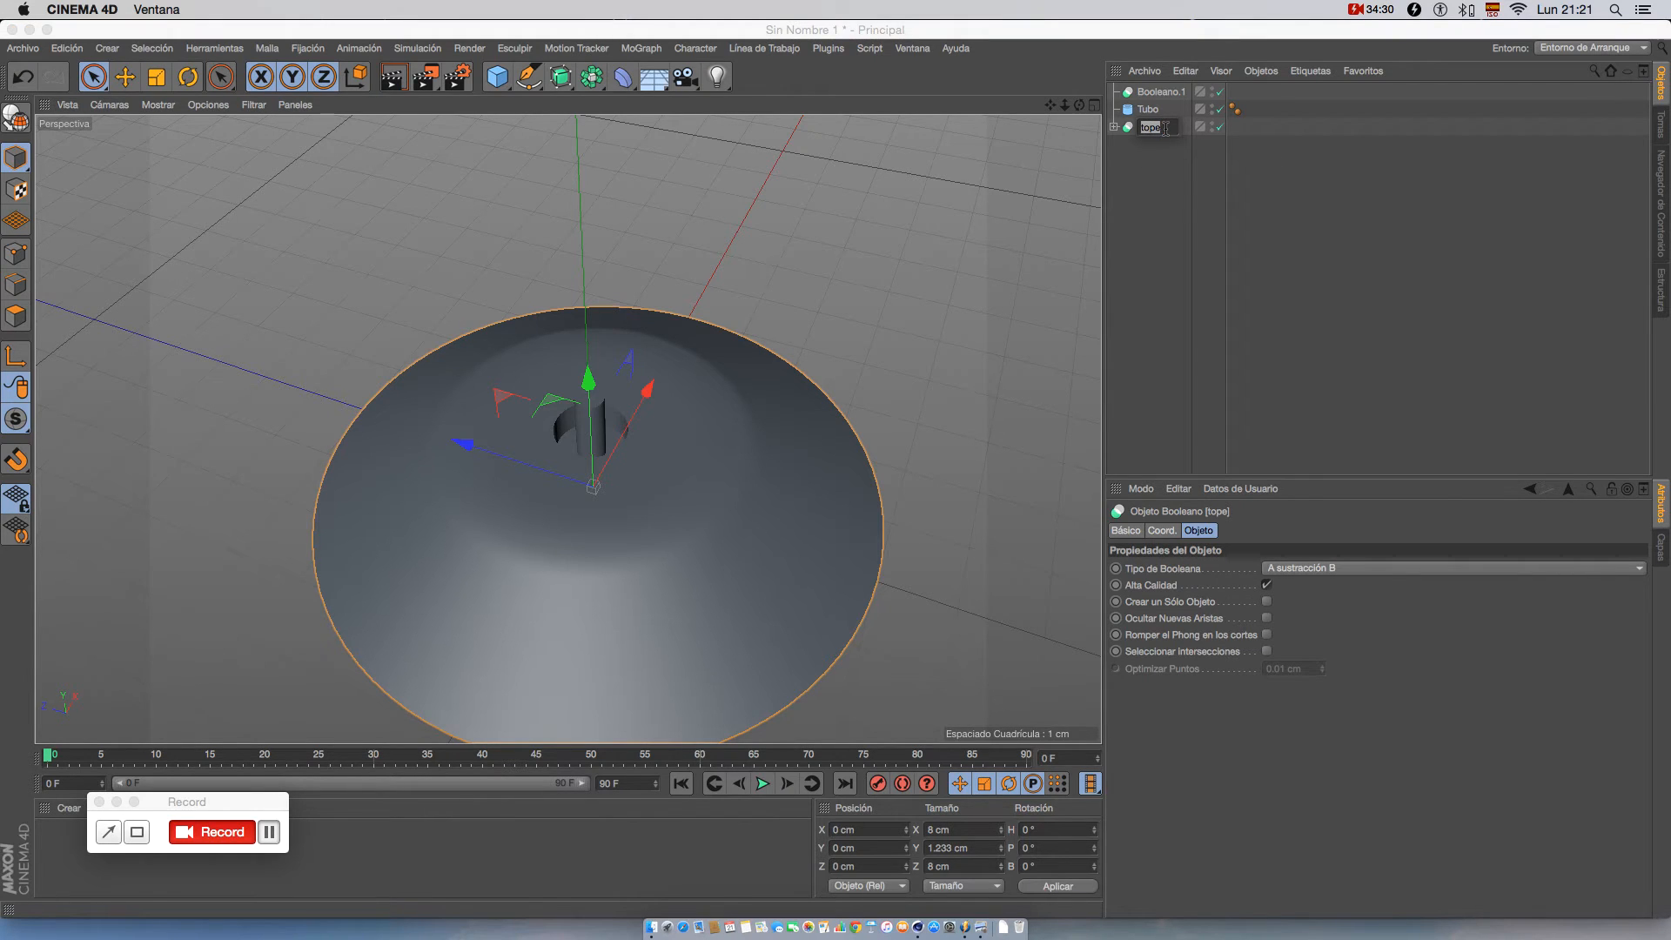
left_click(1156, 180)
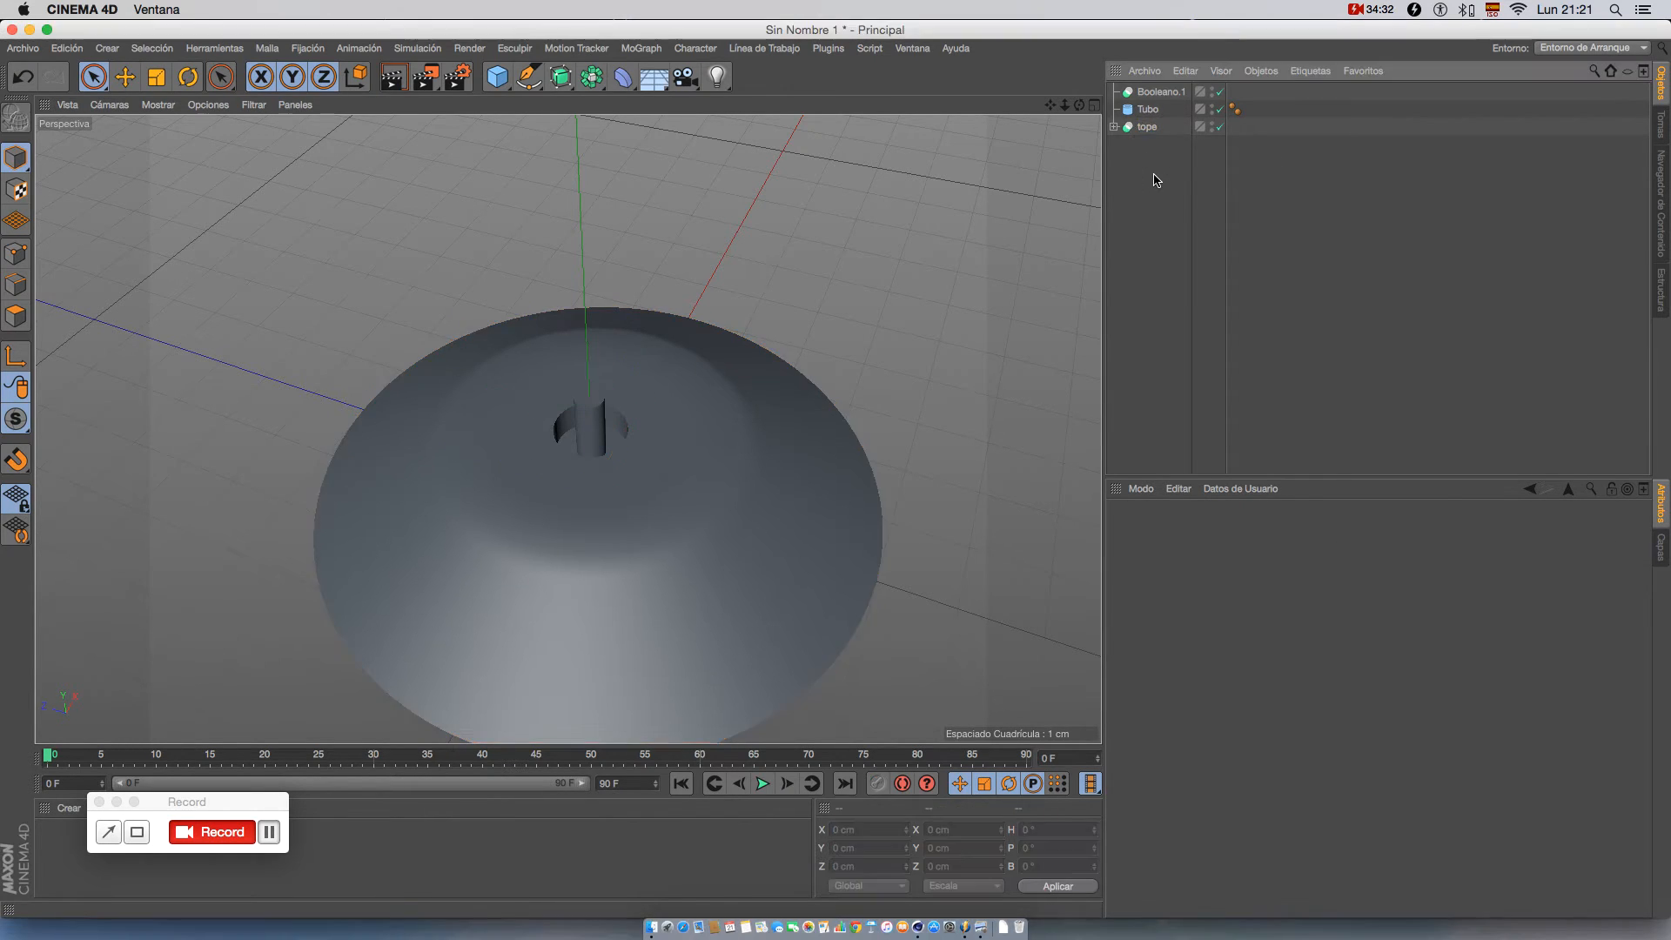
- Nest tope and the thin tube inside the new Booleano, with tope as first child above the tube
left_click_drag(1147, 127, 1138, 98)
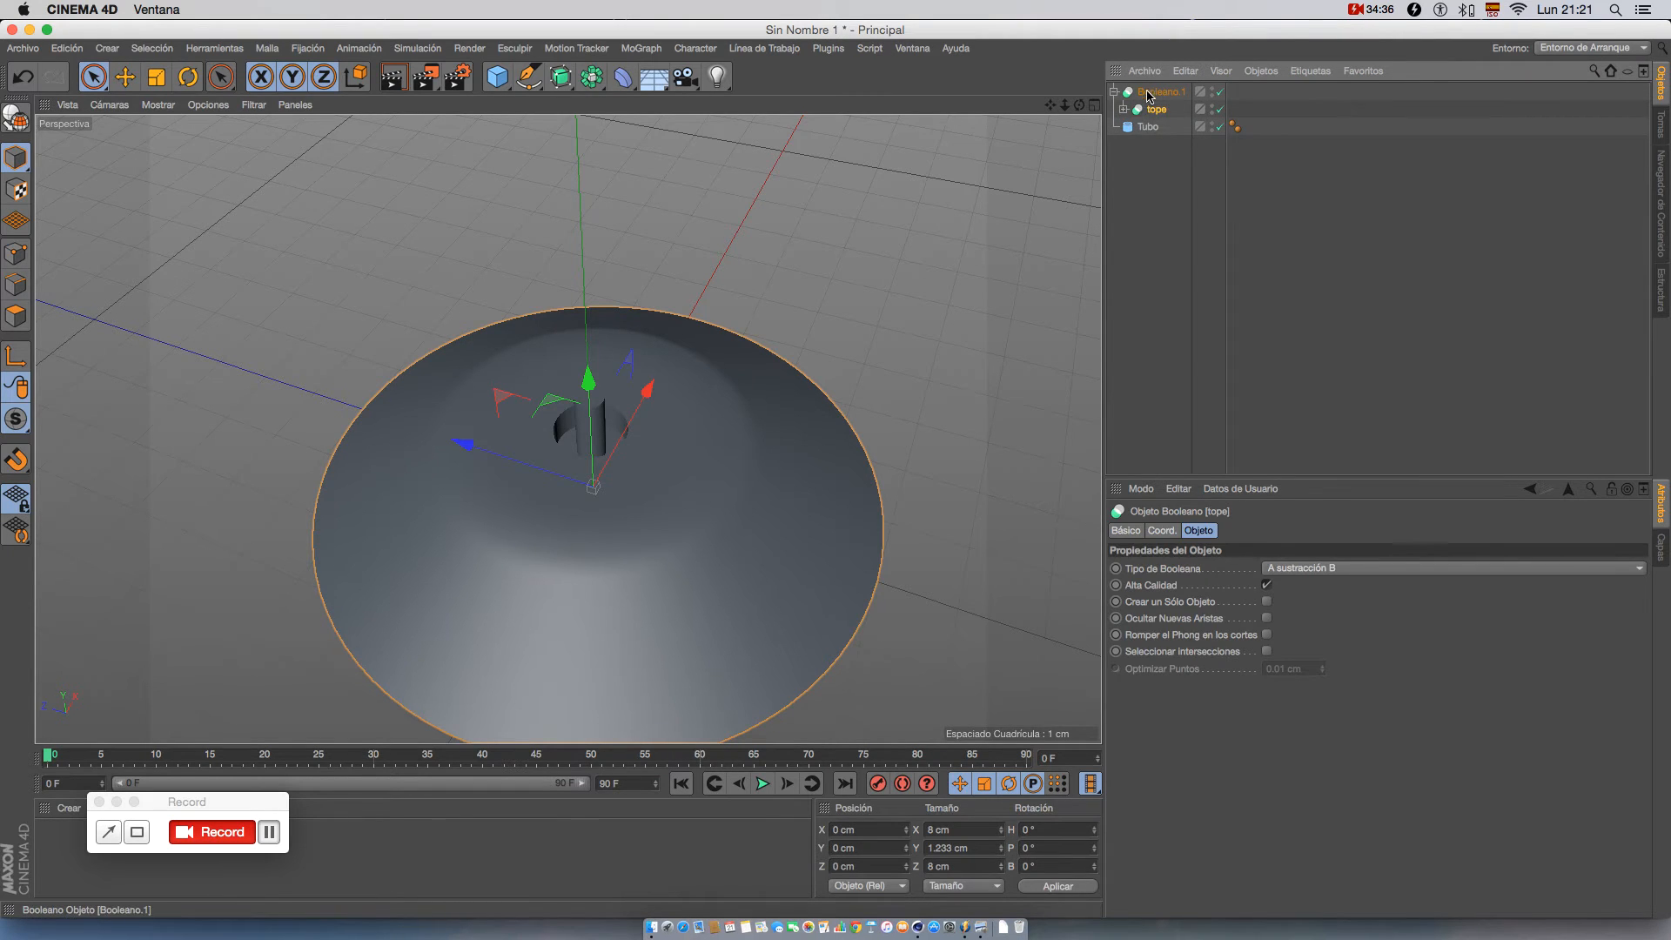
left_click_drag(1137, 127, 1153, 102)
- Examine the thin hole through the cone from several angles in the Perspectiva view and in the Derecha and Frontal views
left_click_drag(708, 385, 703, 510, "alt")
left_click_drag(597, 454, 623, 397, "alt")
scroll(570, 455, "up", 5)
scroll(570, 455, "up", 3)
left_click_drag(586, 455, 675, 432, "alt")
left_click_drag(627, 506, 666, 590, "alt")
left_click_drag(606, 454, 623, 577, "alt")
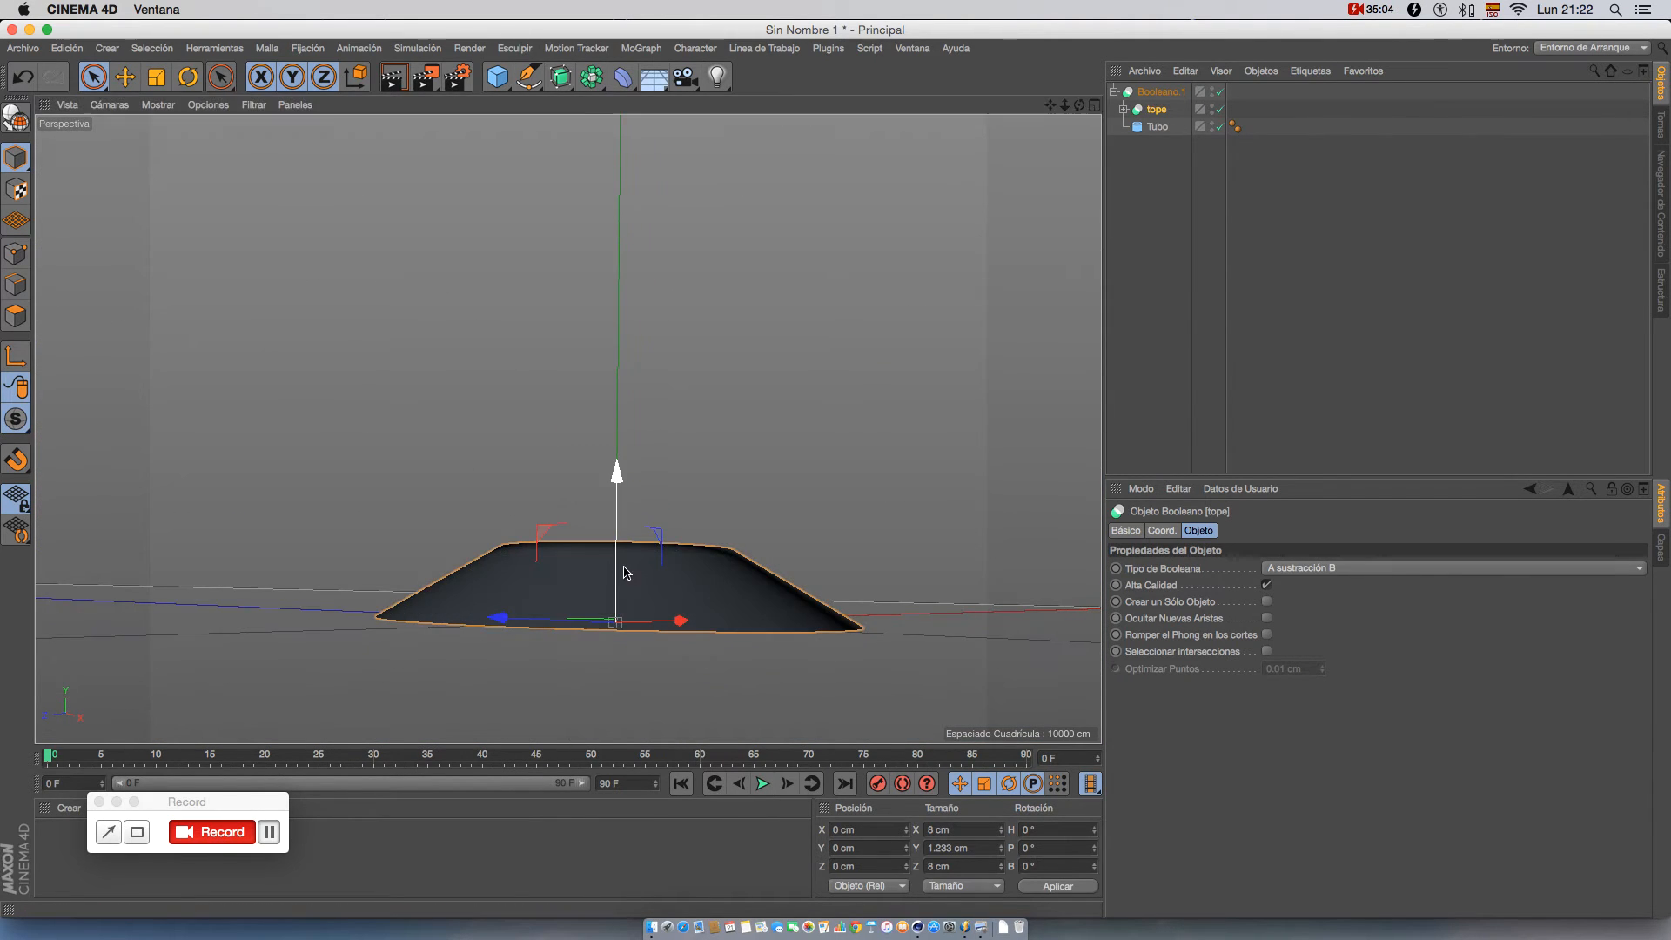
middle_click(623, 577)
middle_click(316, 577)
scroll(645, 396, "up", 3)
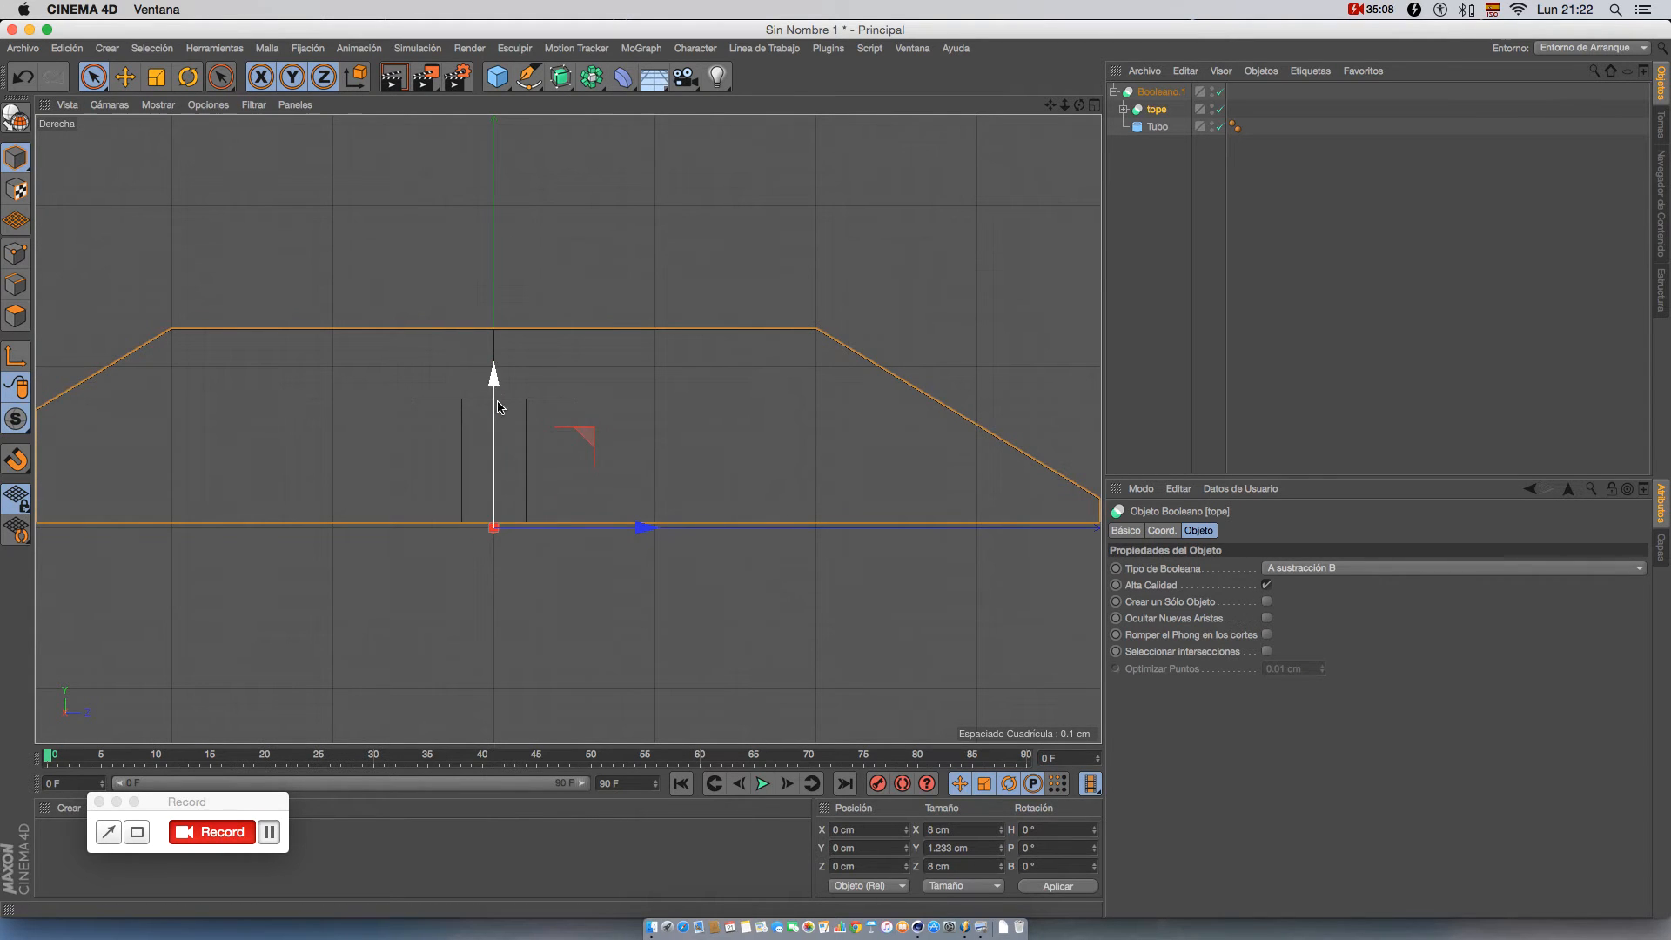
middle_click(571, 279)
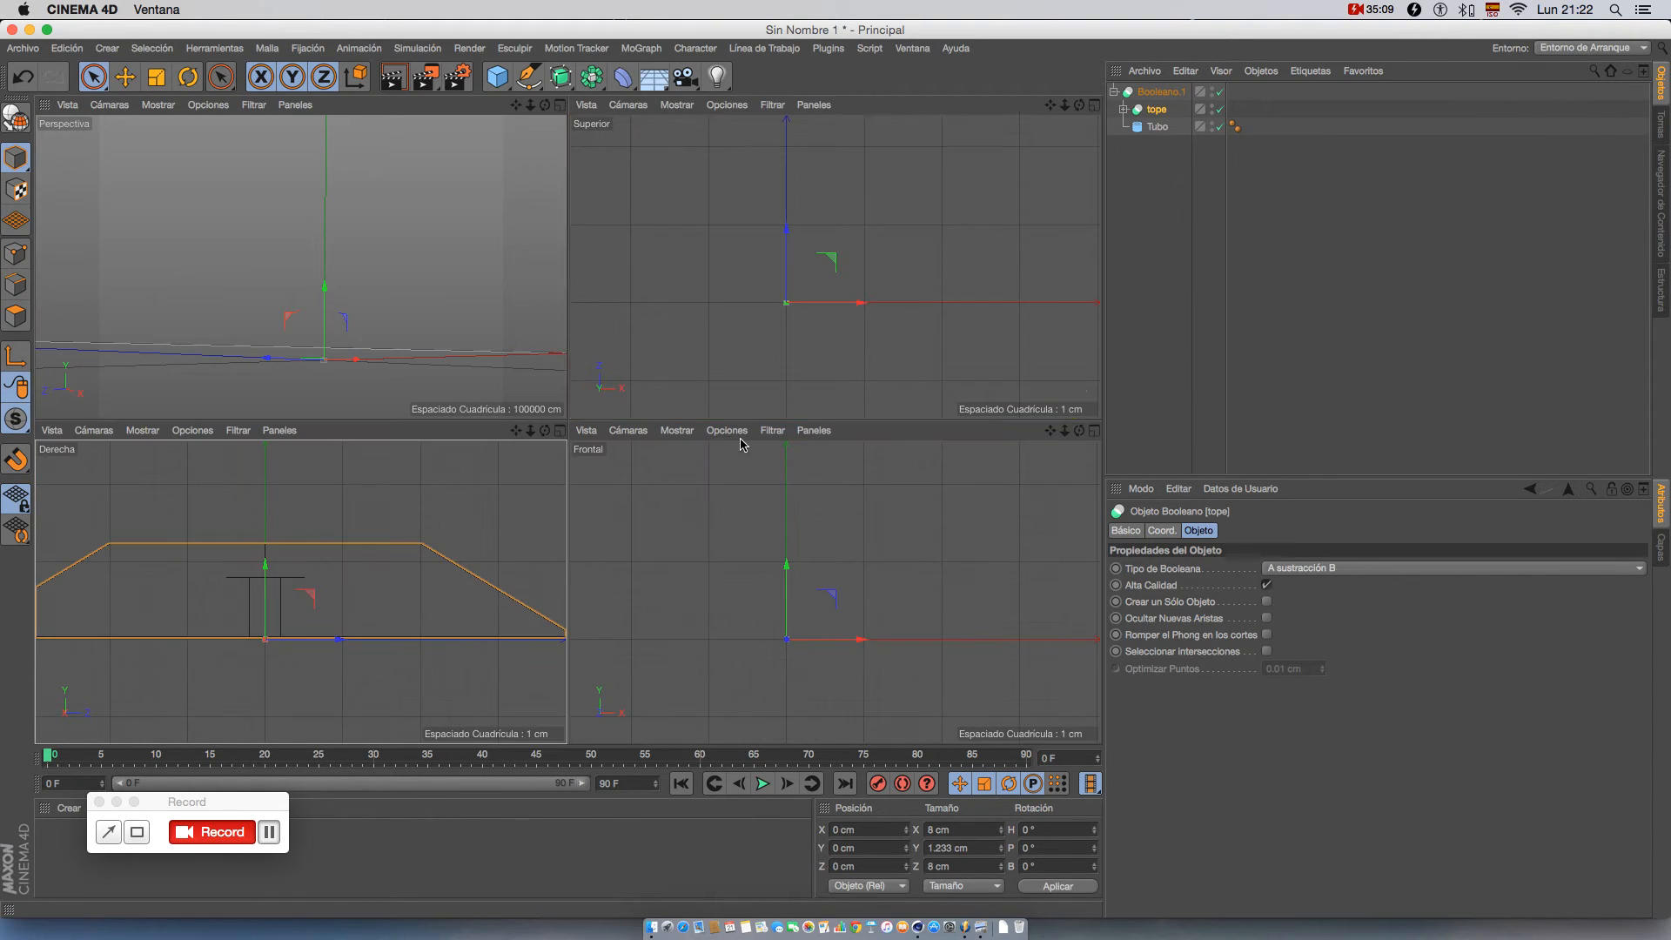
middle_click(788, 598)
middle_click(453, 359)
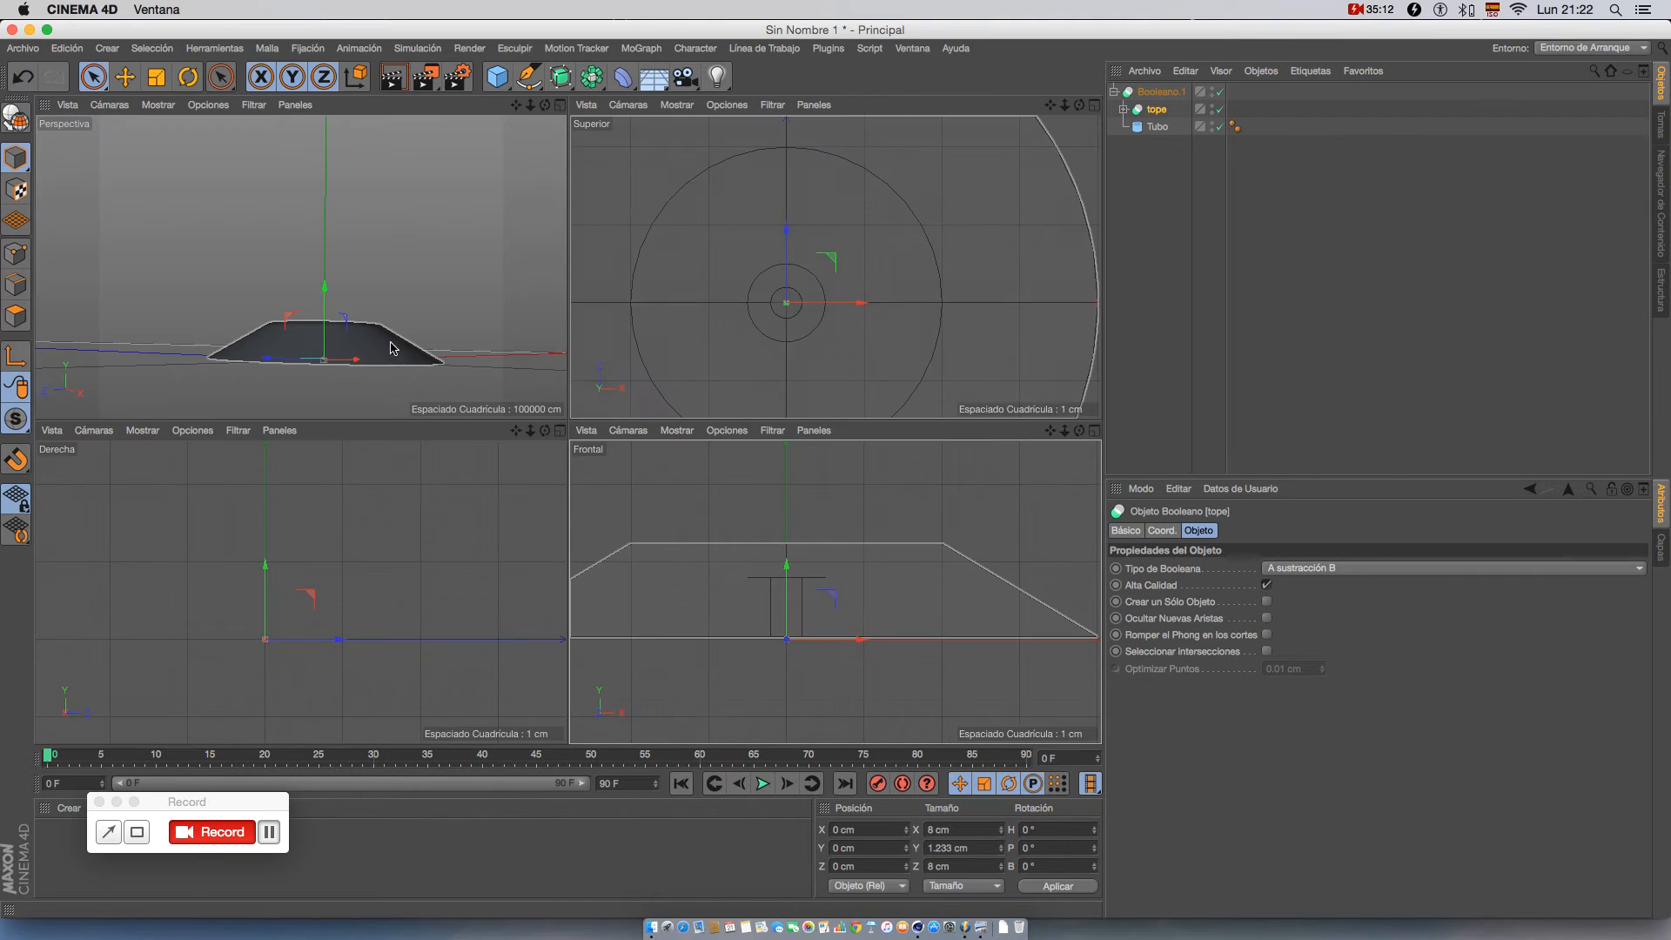
middle_click(392, 346)
- Render the active Perspectiva view with the cone seen from above, and deselect all objects
left_click_drag(434, 313, 526, 331, "alt")
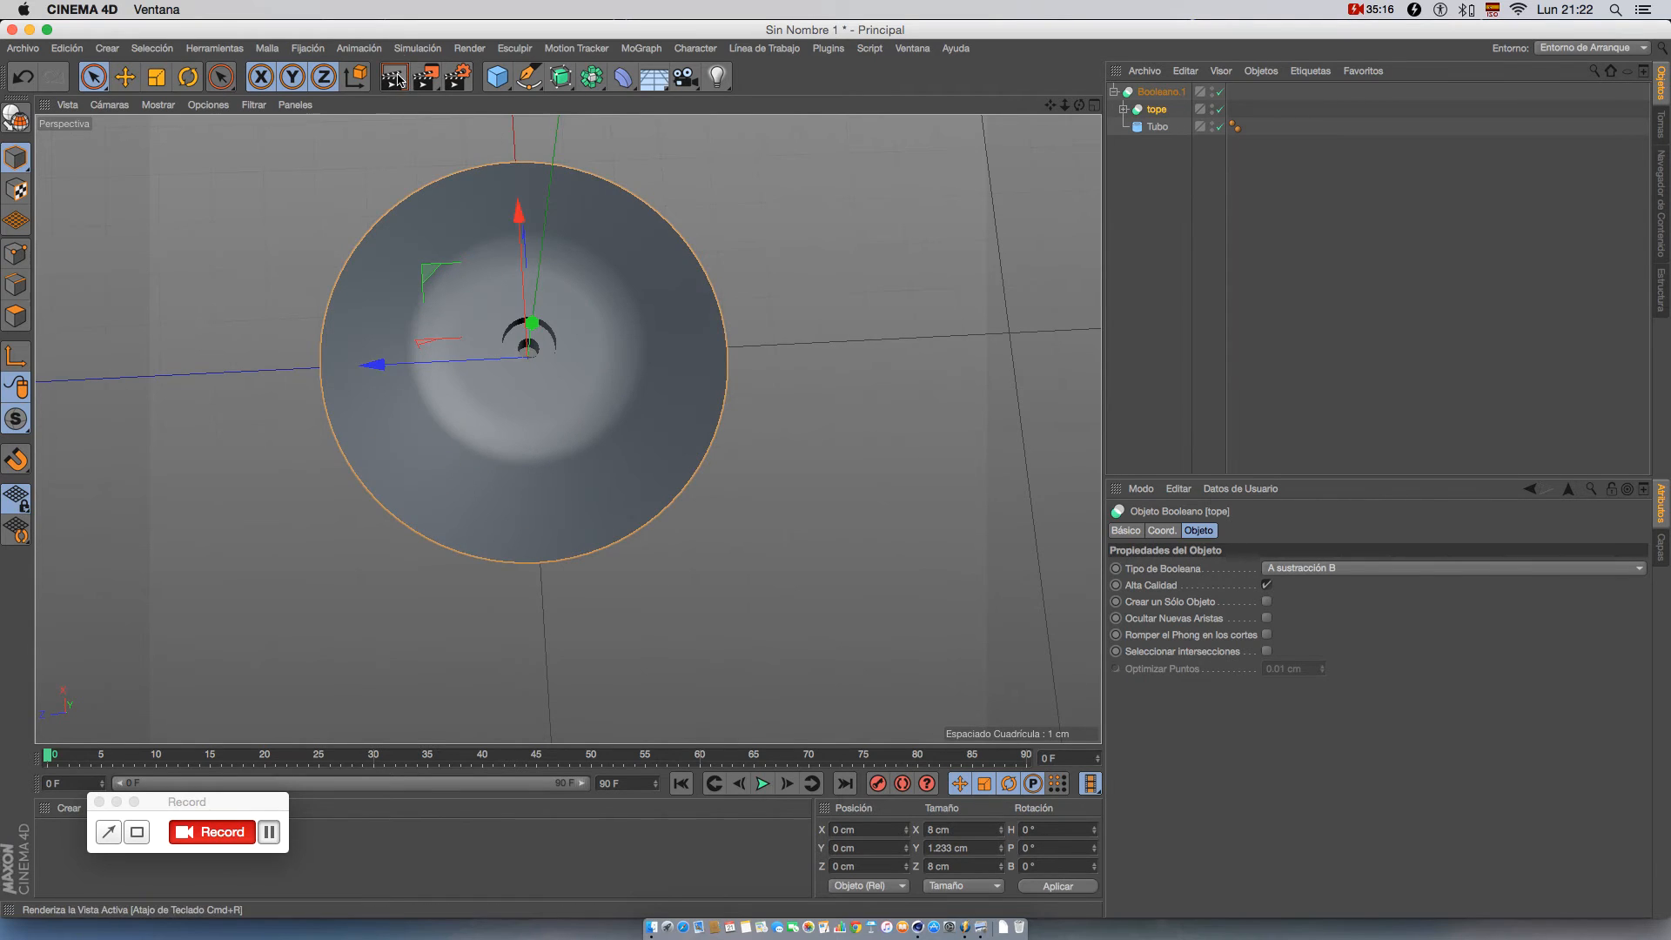
key("super+r")
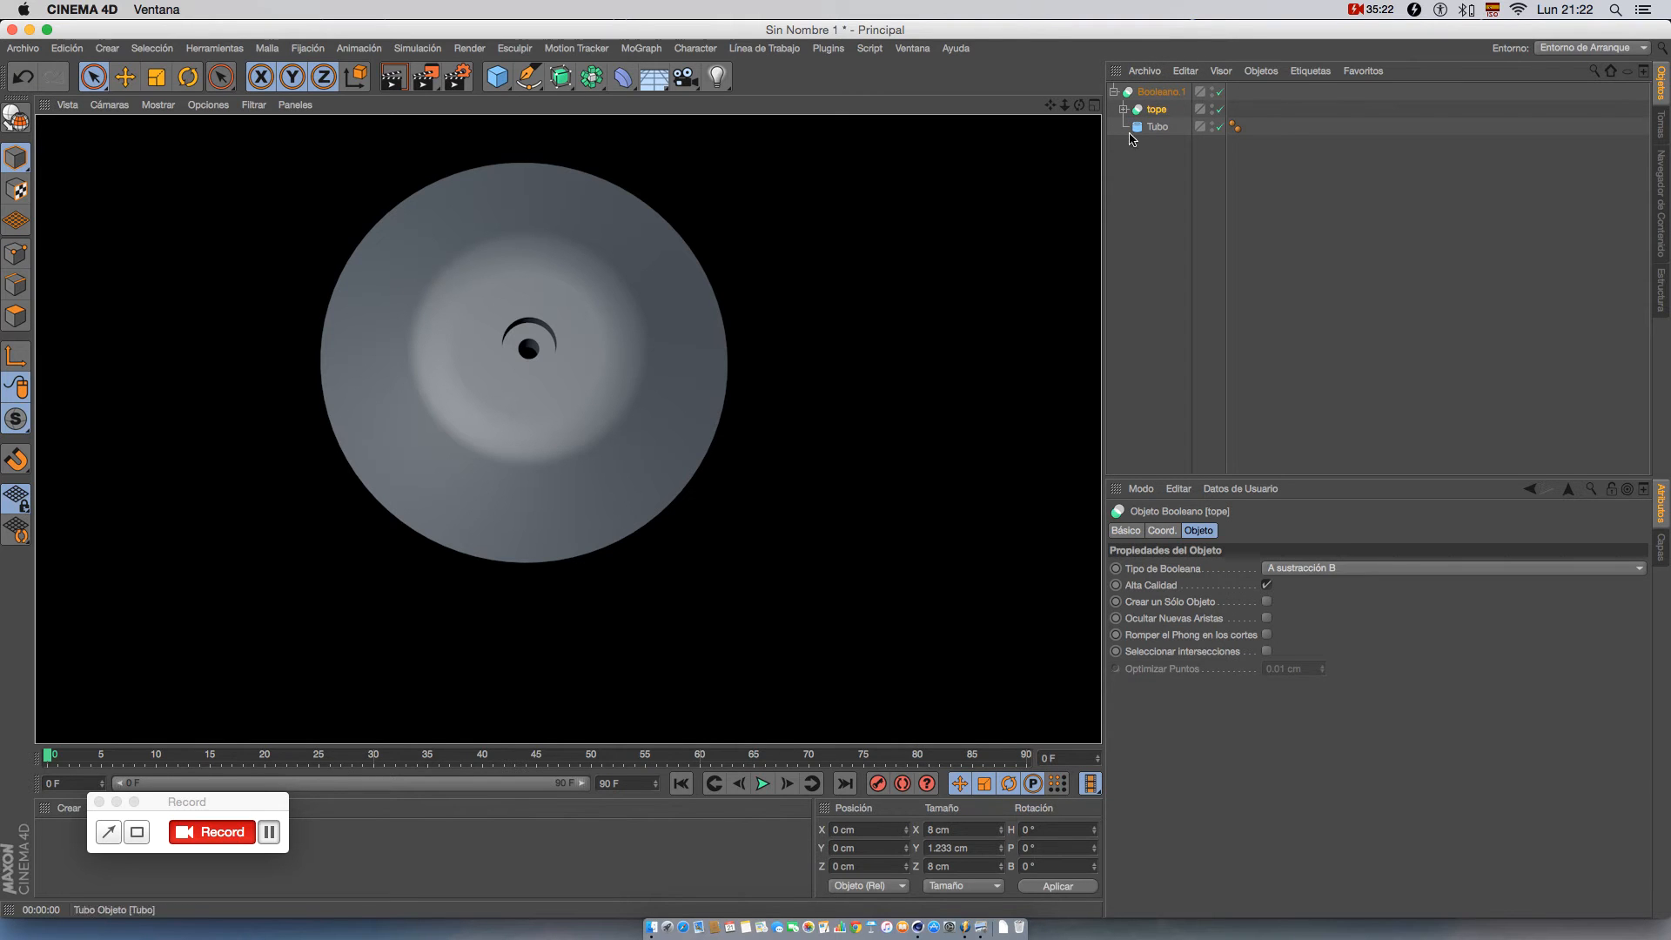
left_click(135, 398)
- Examine the stepped hole up close from an oblique angle and expand tope in the object hierarchy
left_click_drag(557, 477, 574, 466, "alt")
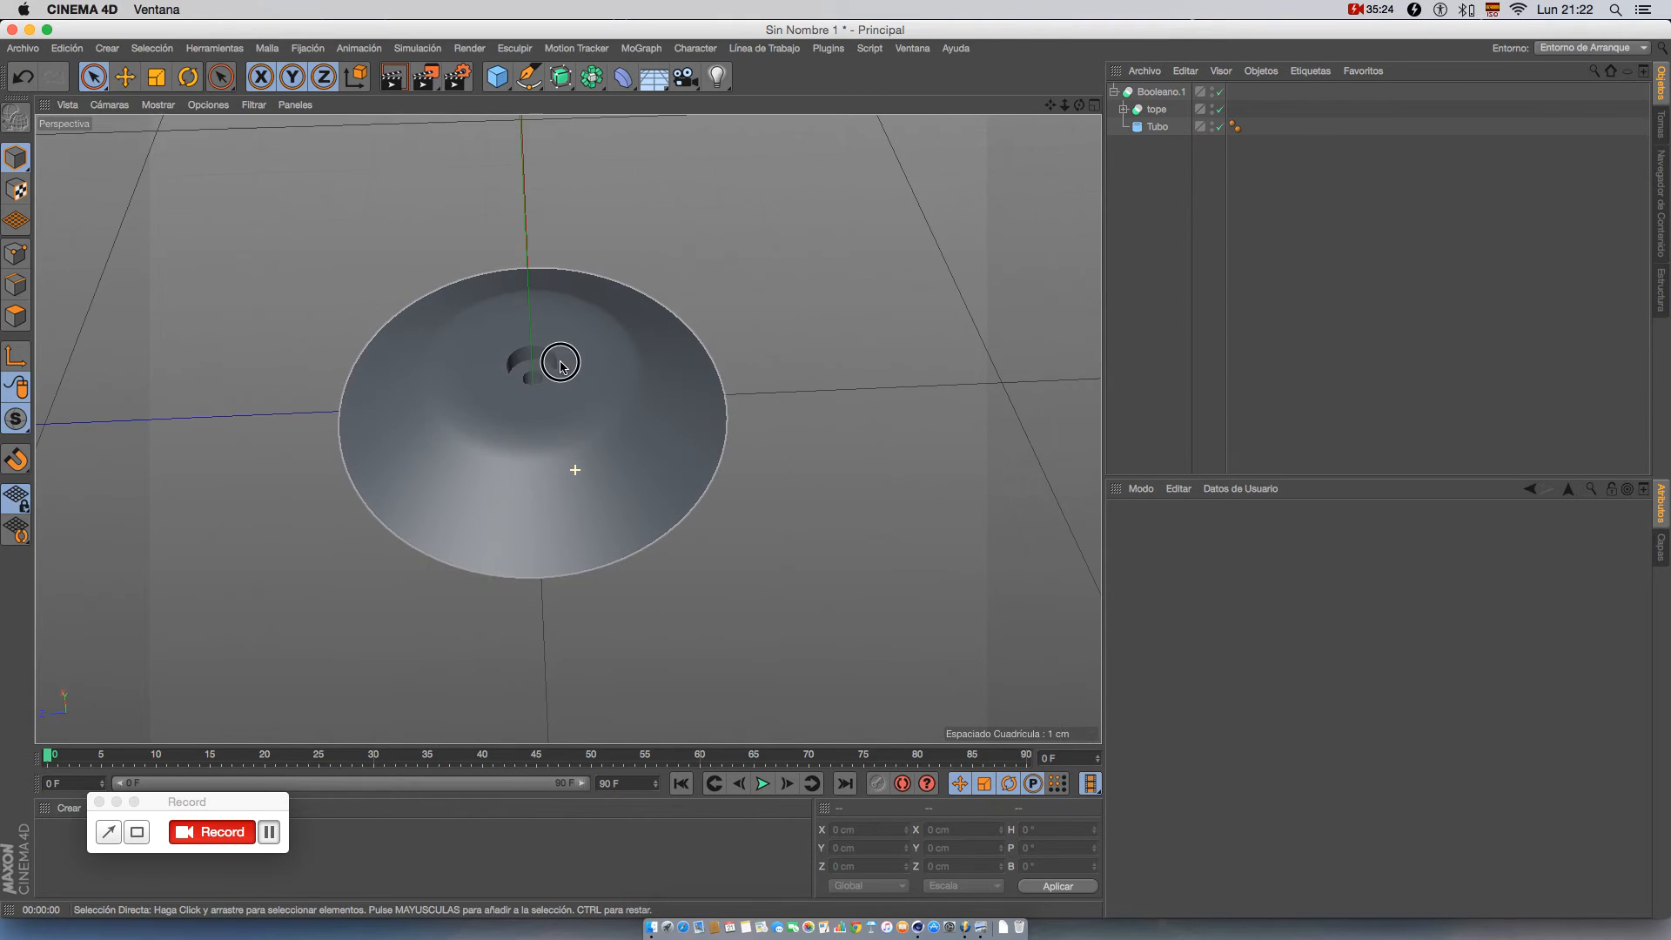
scroll(540, 362, "up", 5)
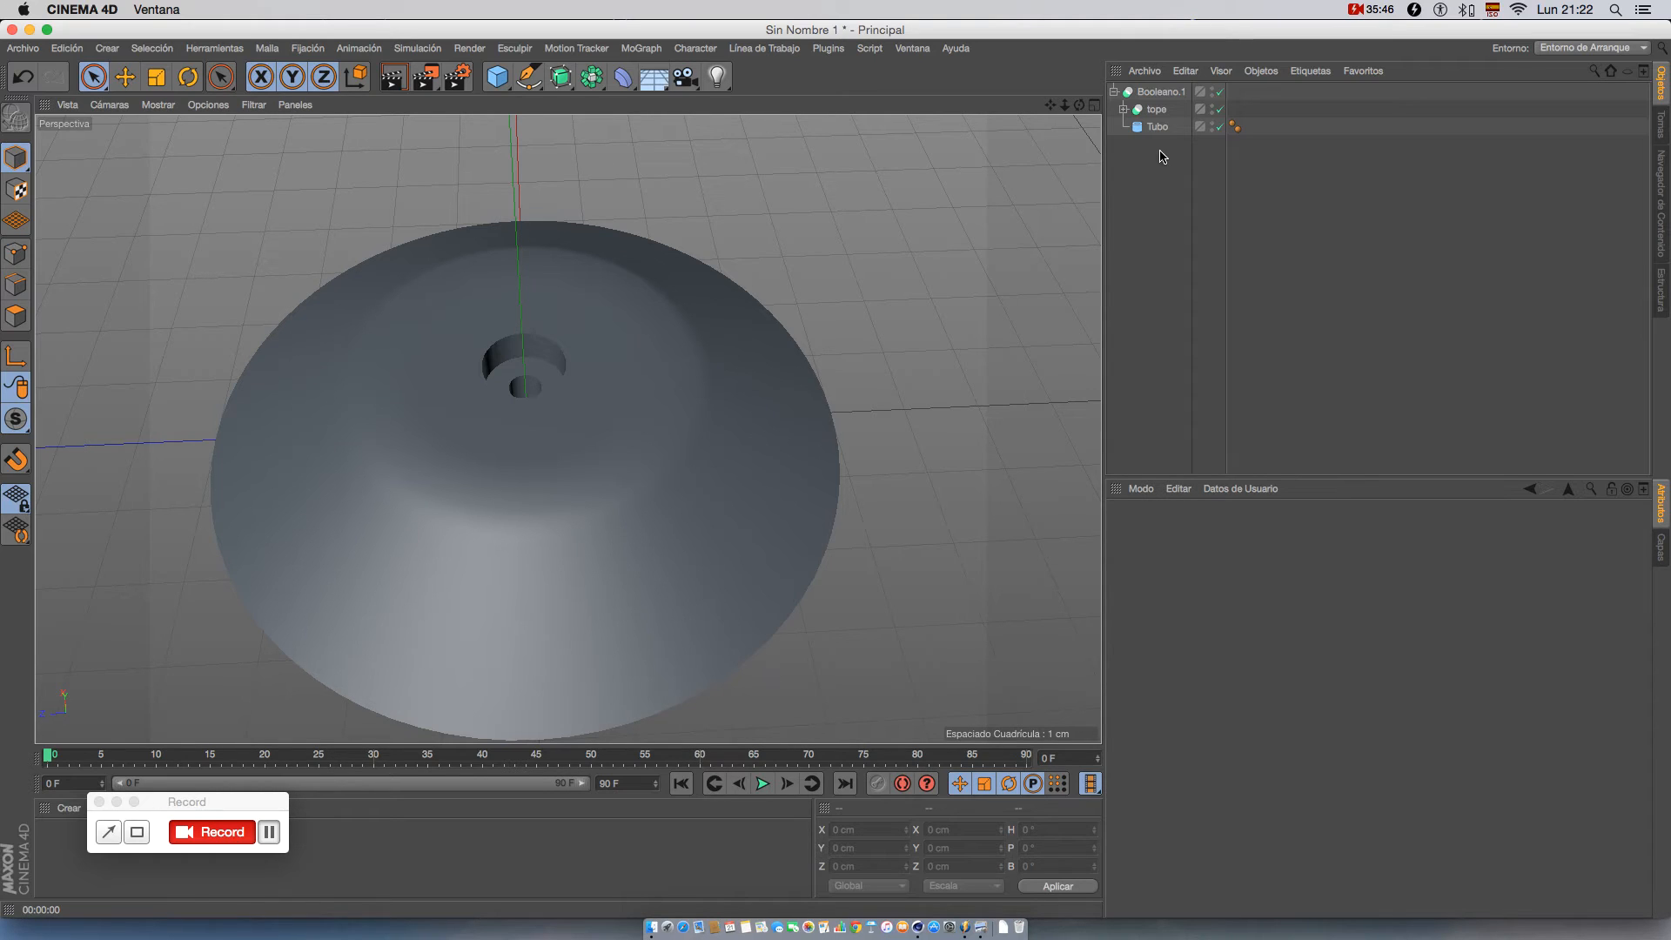
left_click(1123, 108)
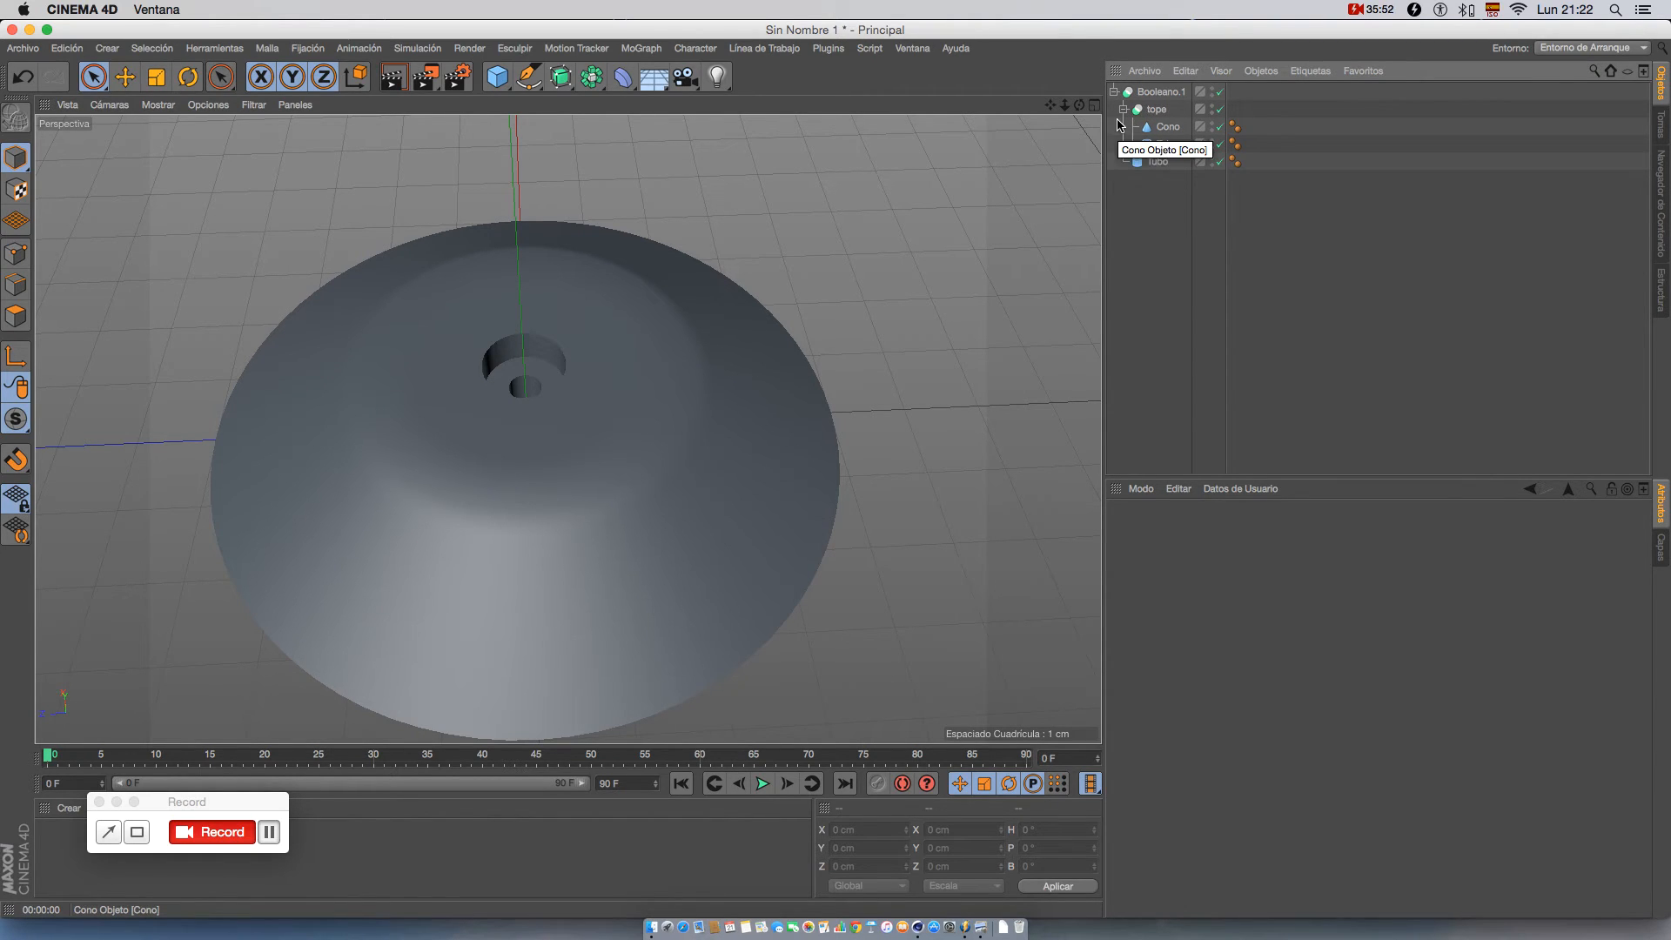
- Make the tope Booleano editable and check its child objects in the hierarchy
left_click(1123, 109)
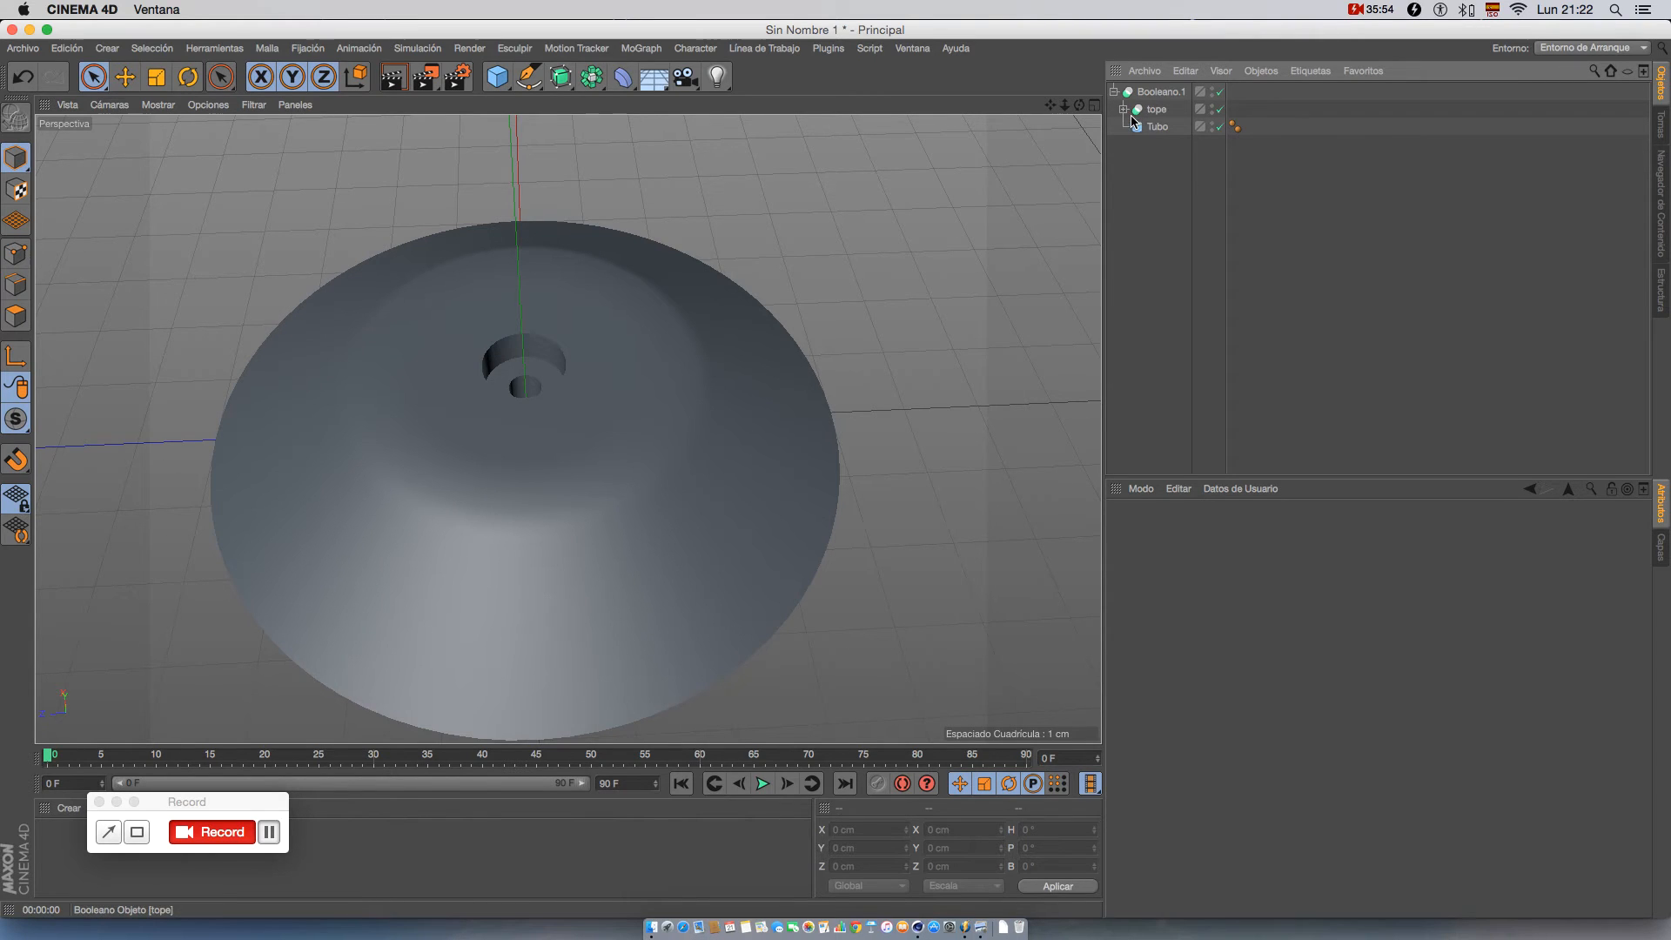
left_click(1154, 114)
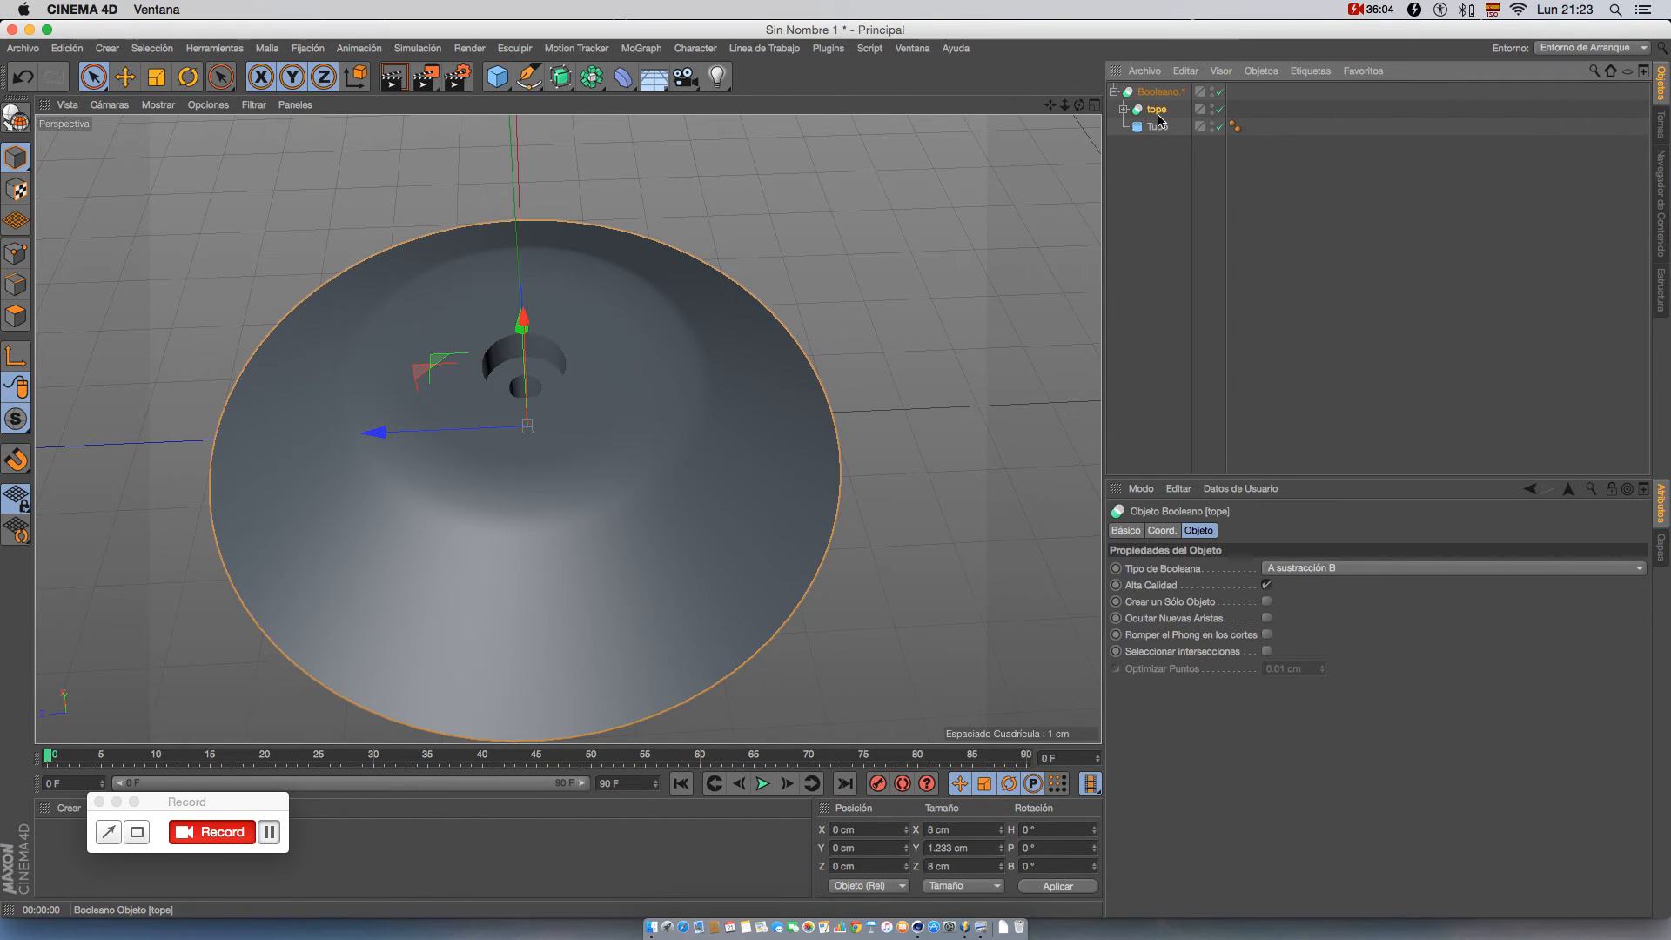
left_click(1123, 110)
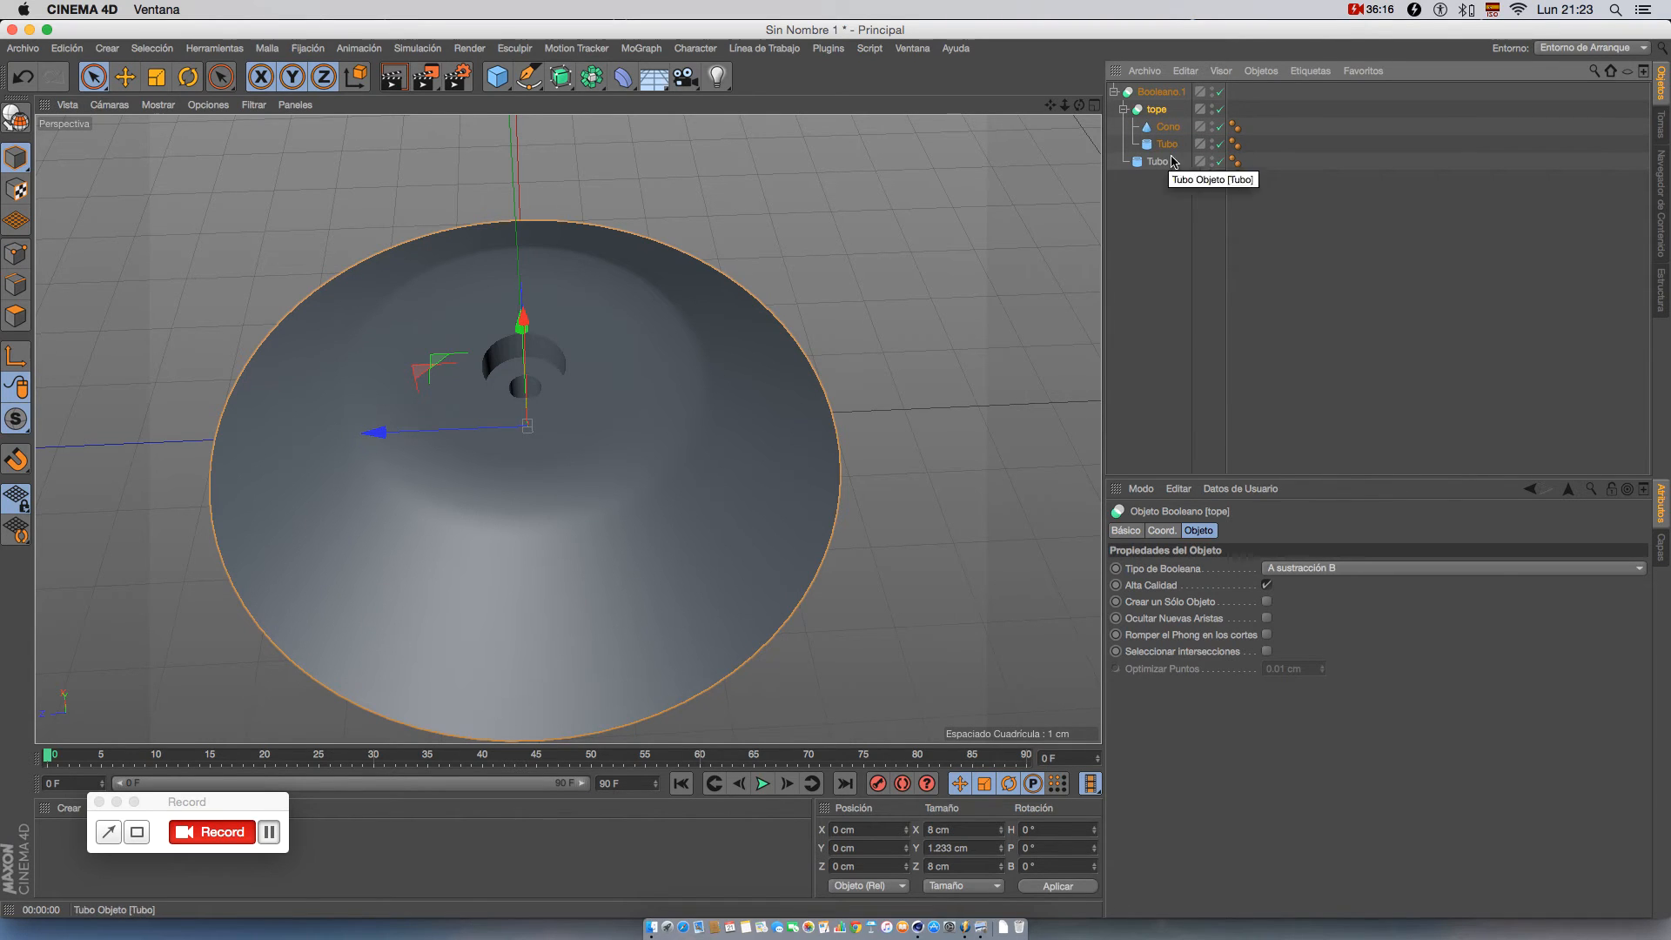
key("c")
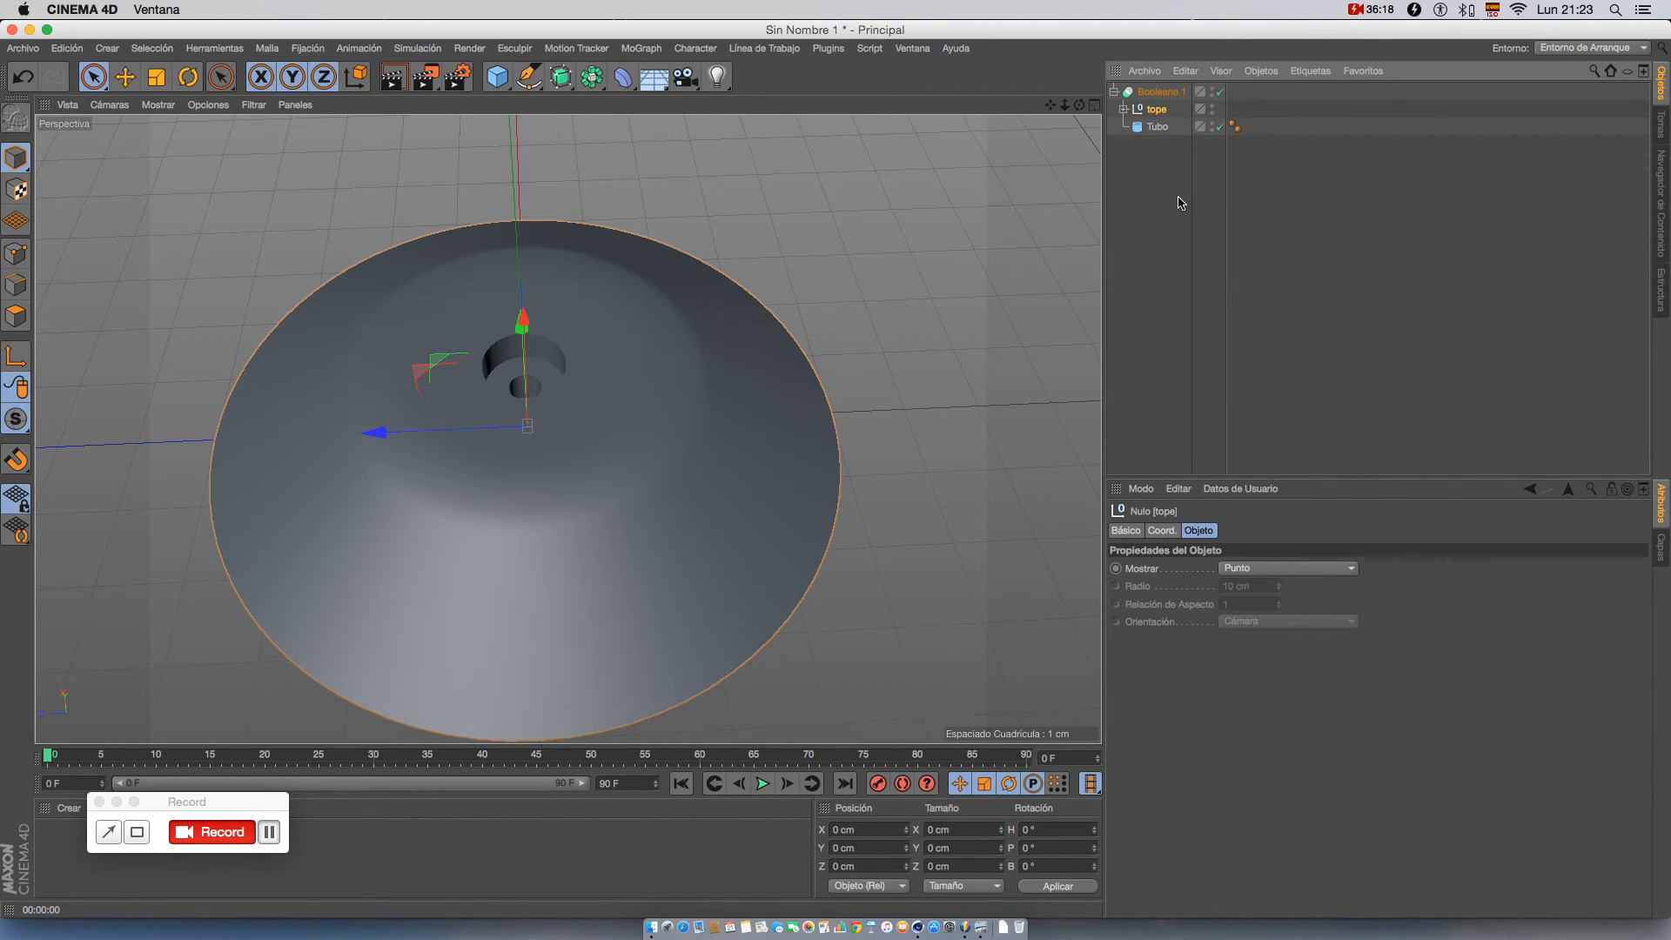
left_click(1123, 110)
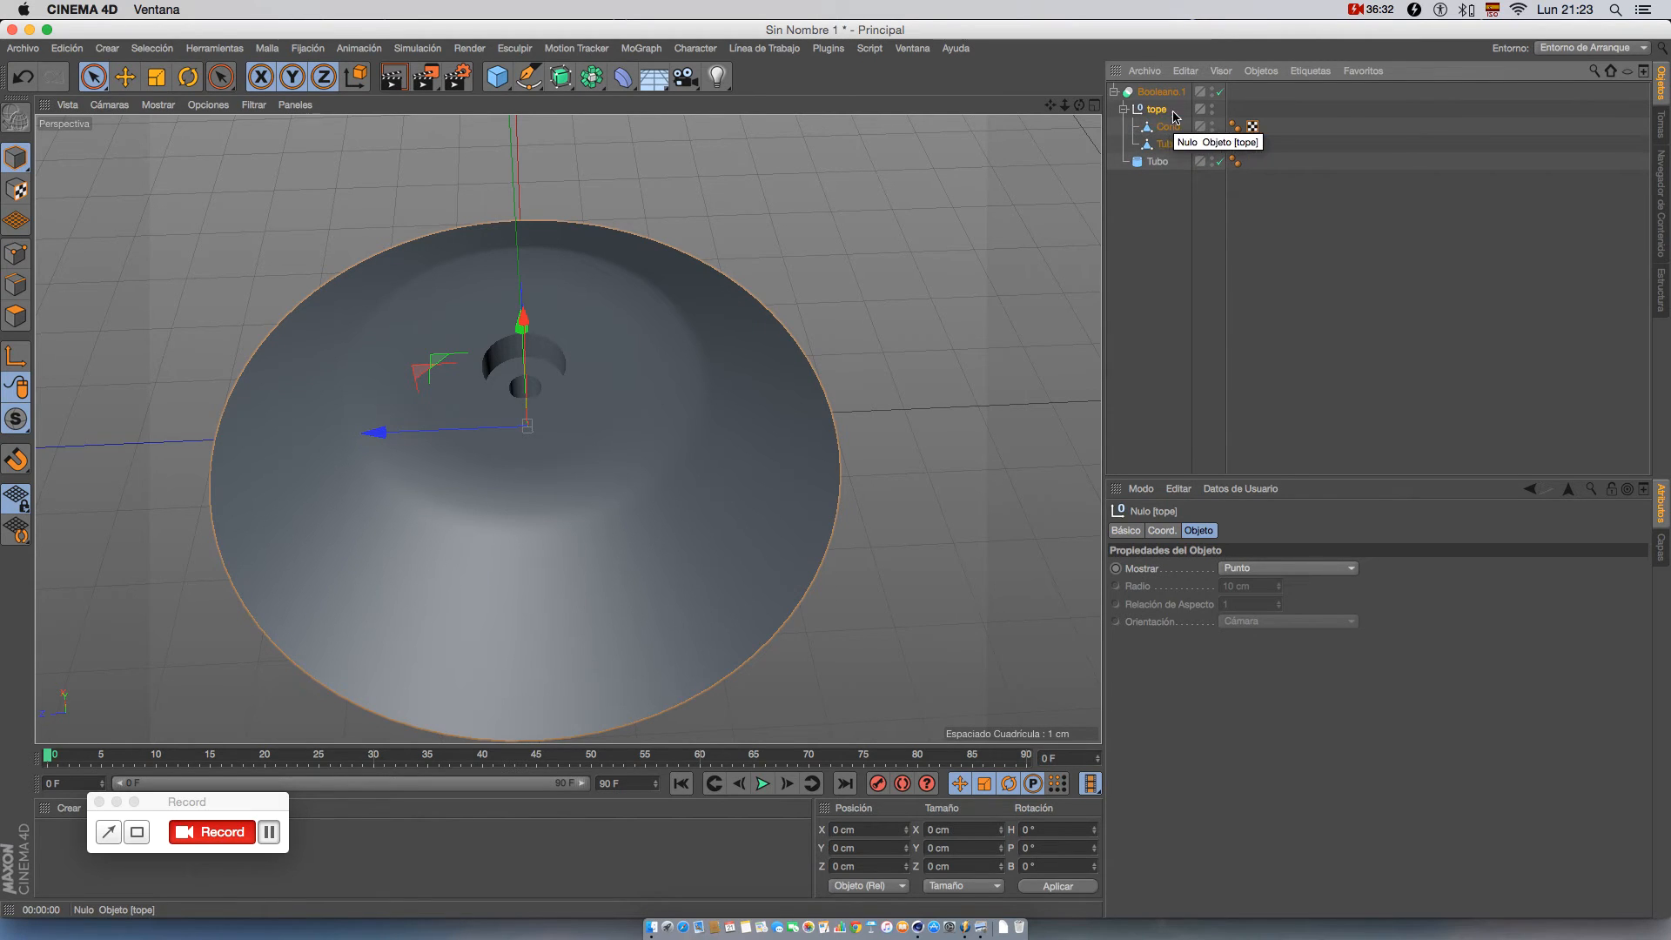
left_click(1123, 109)
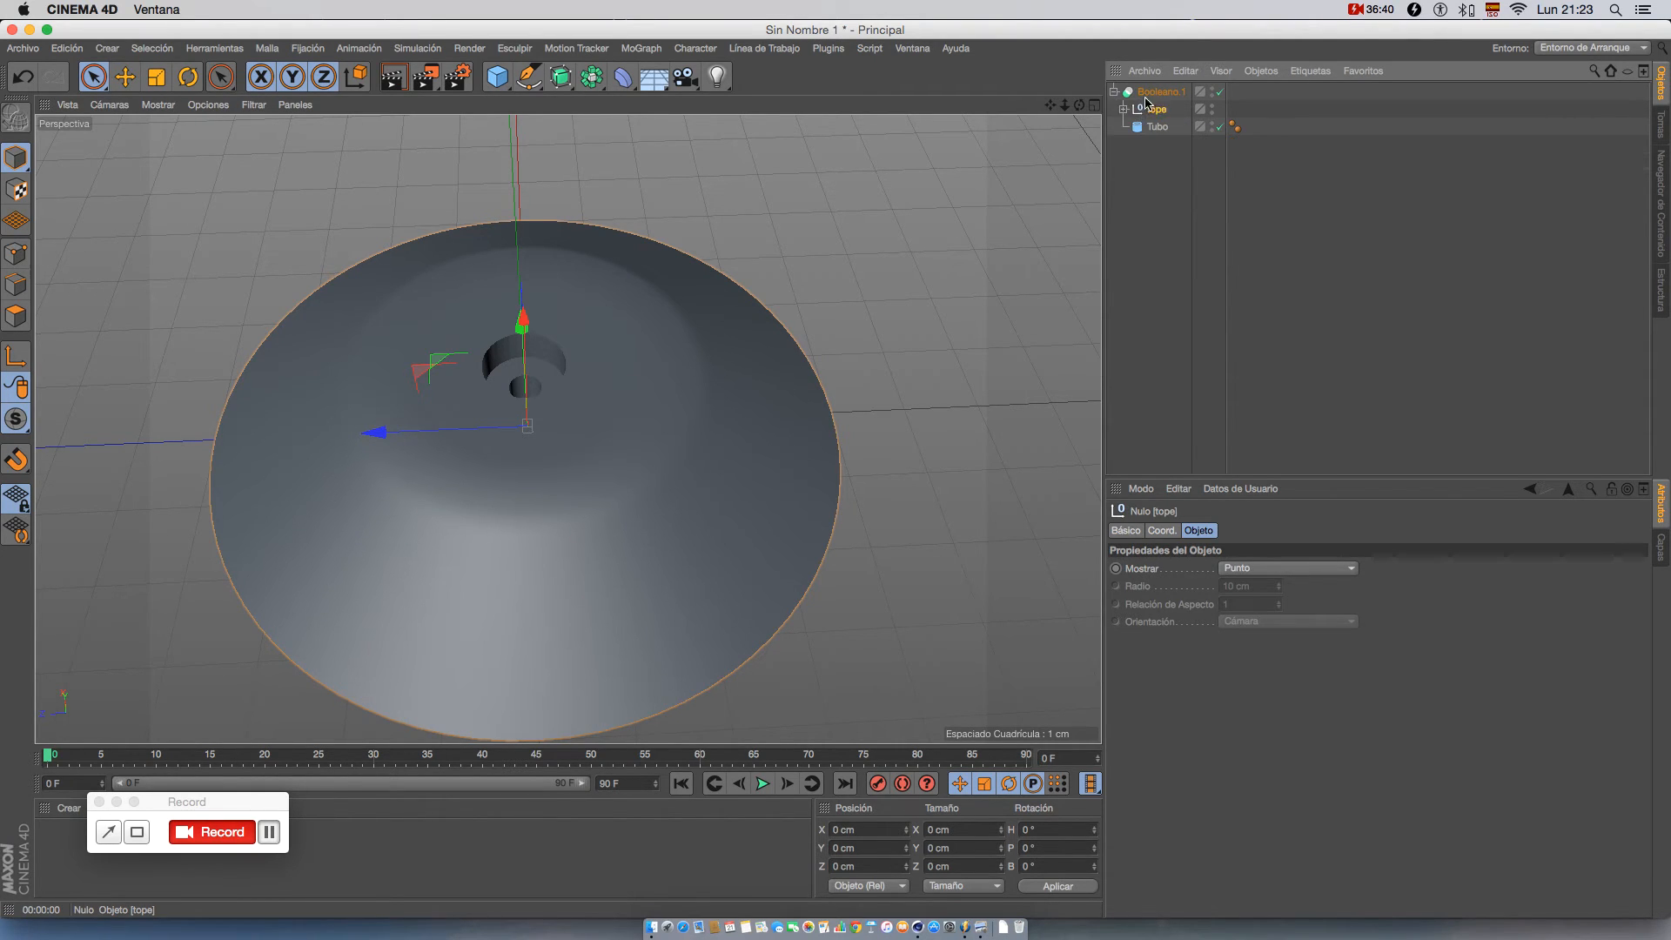
- Make the outer Booleano.1 editable, including its remaining tube, and check the nested objects in the hierarchy
left_click(1148, 92)
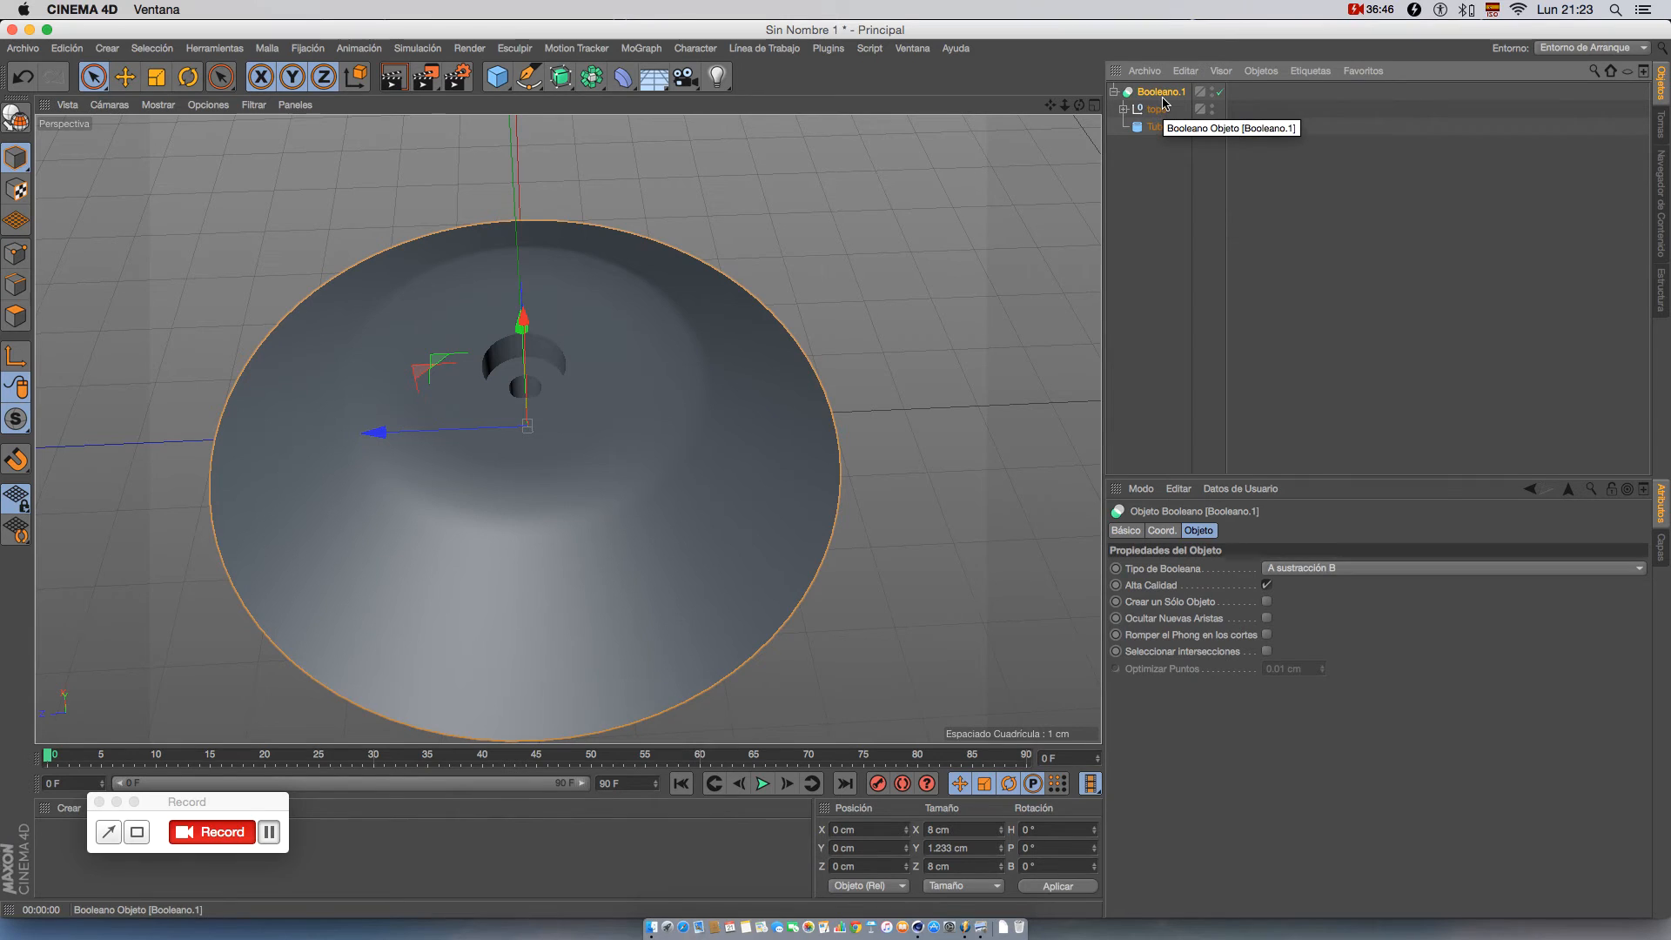
key("c")
left_click(1115, 91)
left_click(1115, 91)
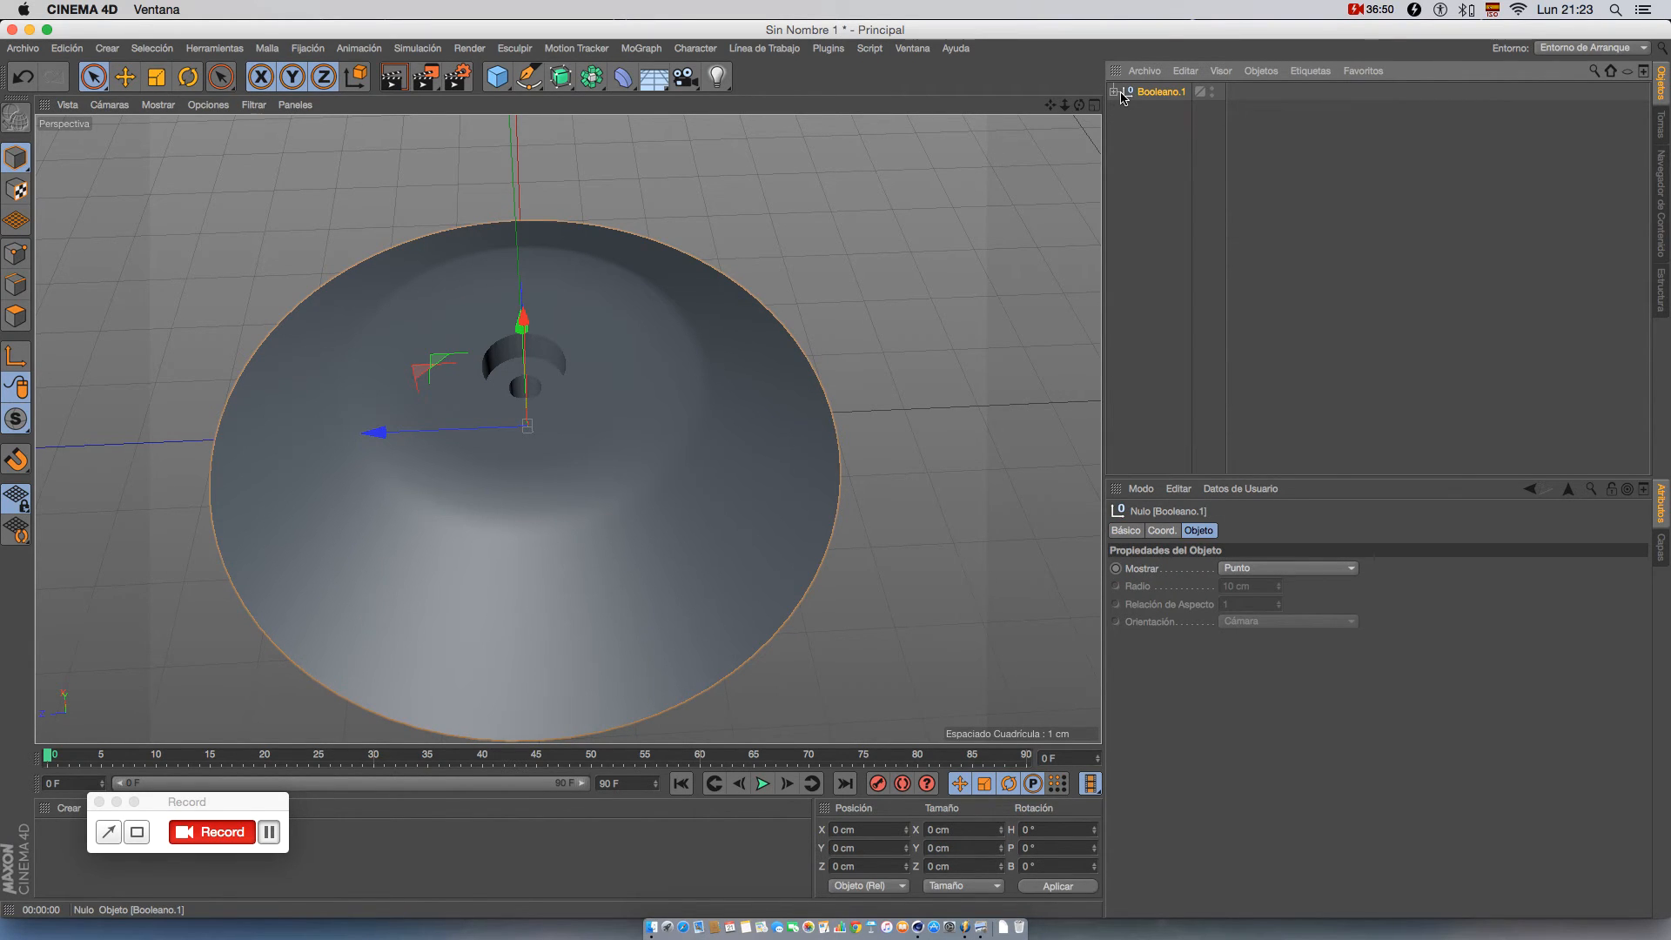
left_click(1116, 92)
left_click(1123, 108)
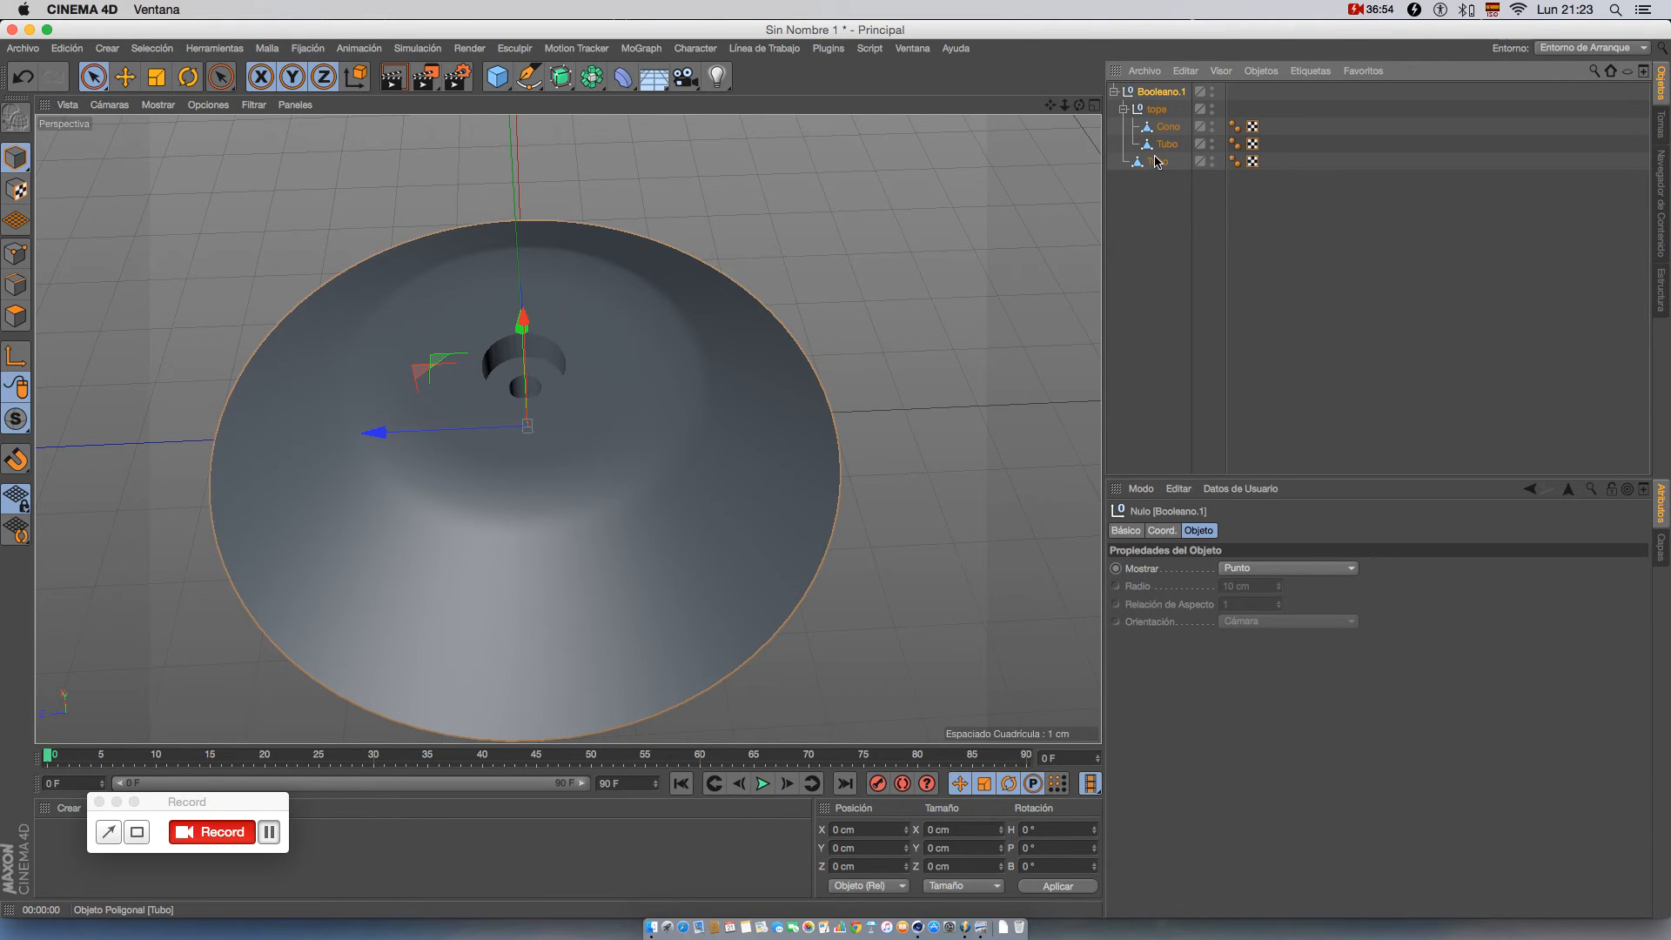
left_click(1114, 91)
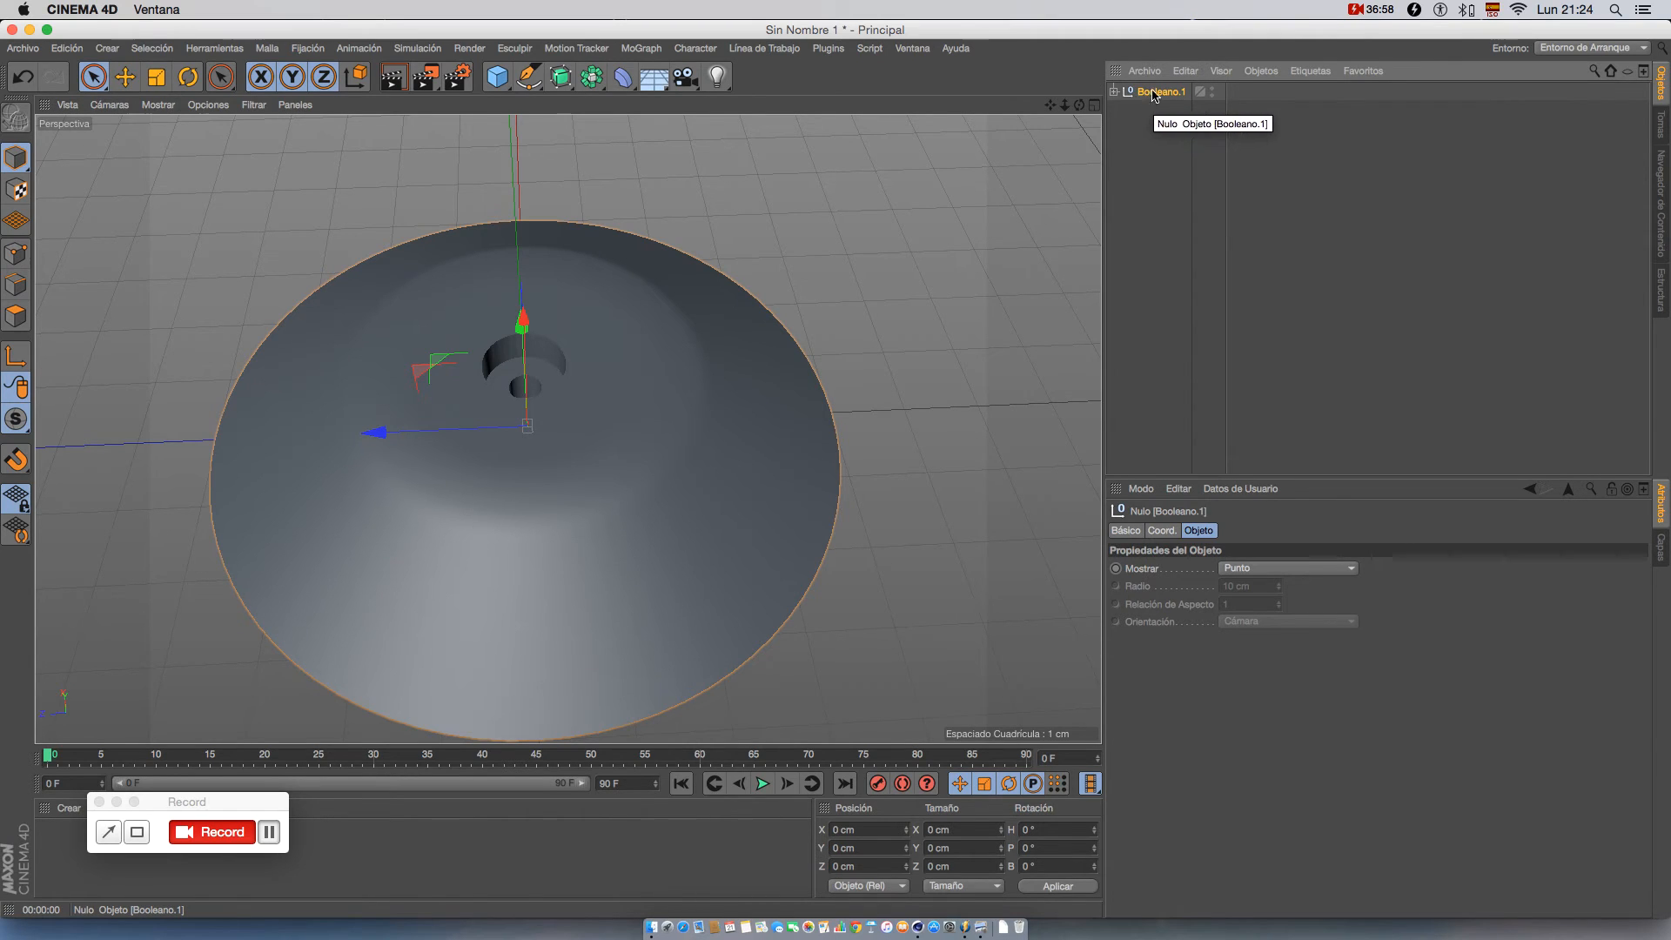
- Show the hierarchy as a flat tree (Árbol Plano) and merge all five objects into one with Conectar+Eliminar
left_click(1220, 72)
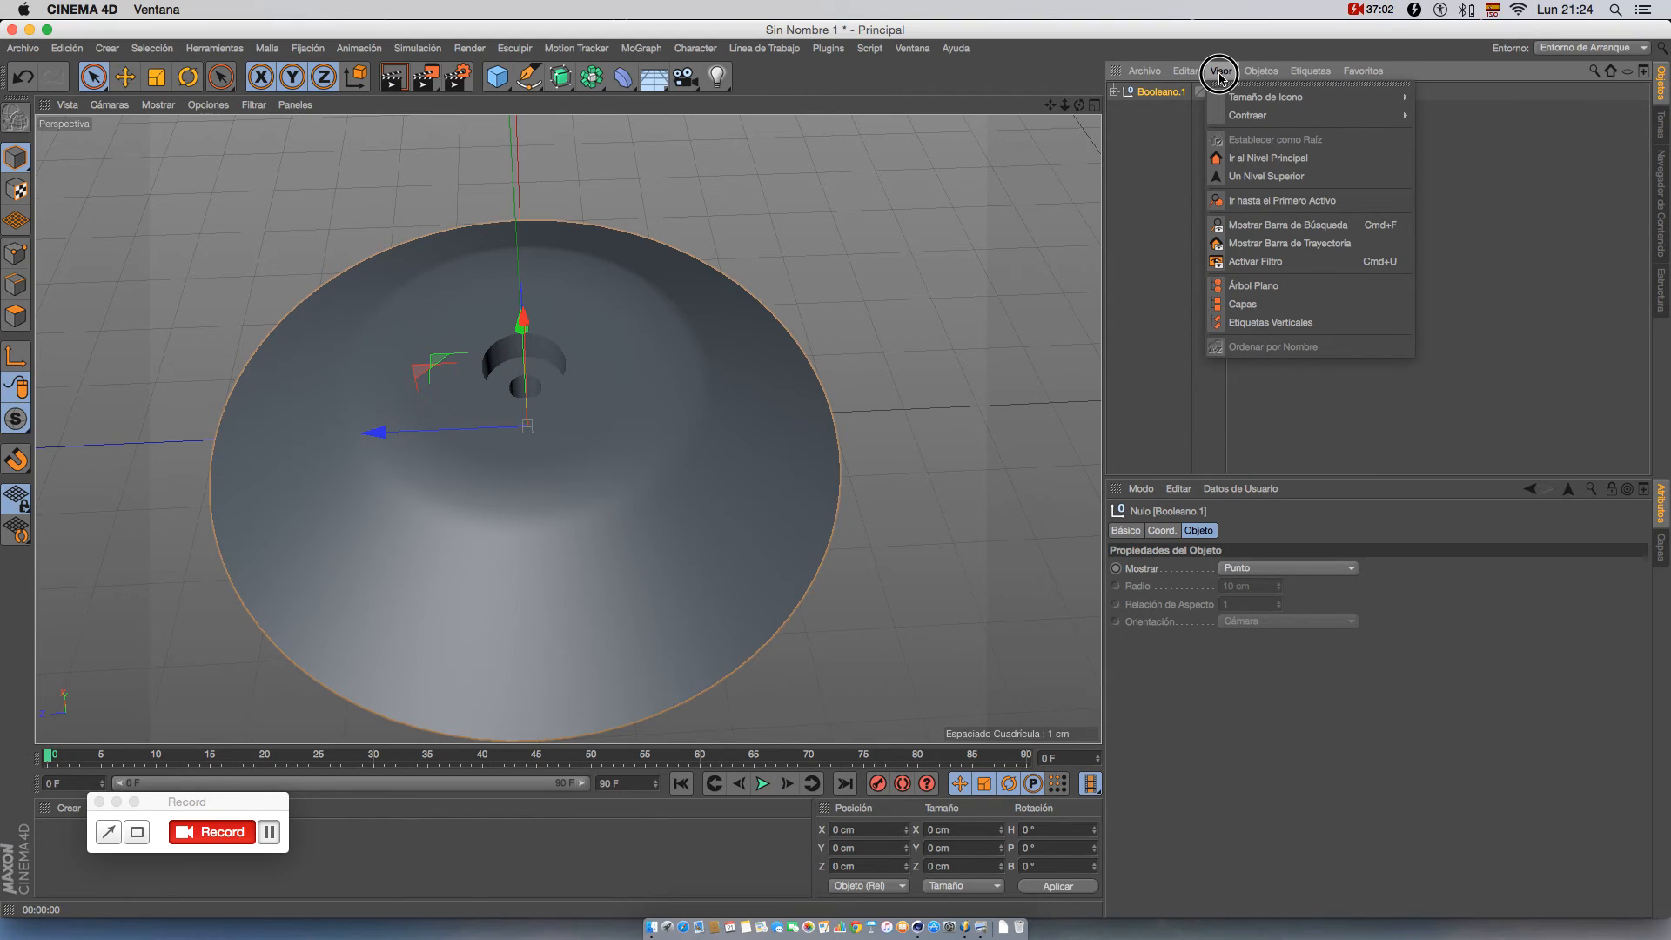
left_click(1263, 290)
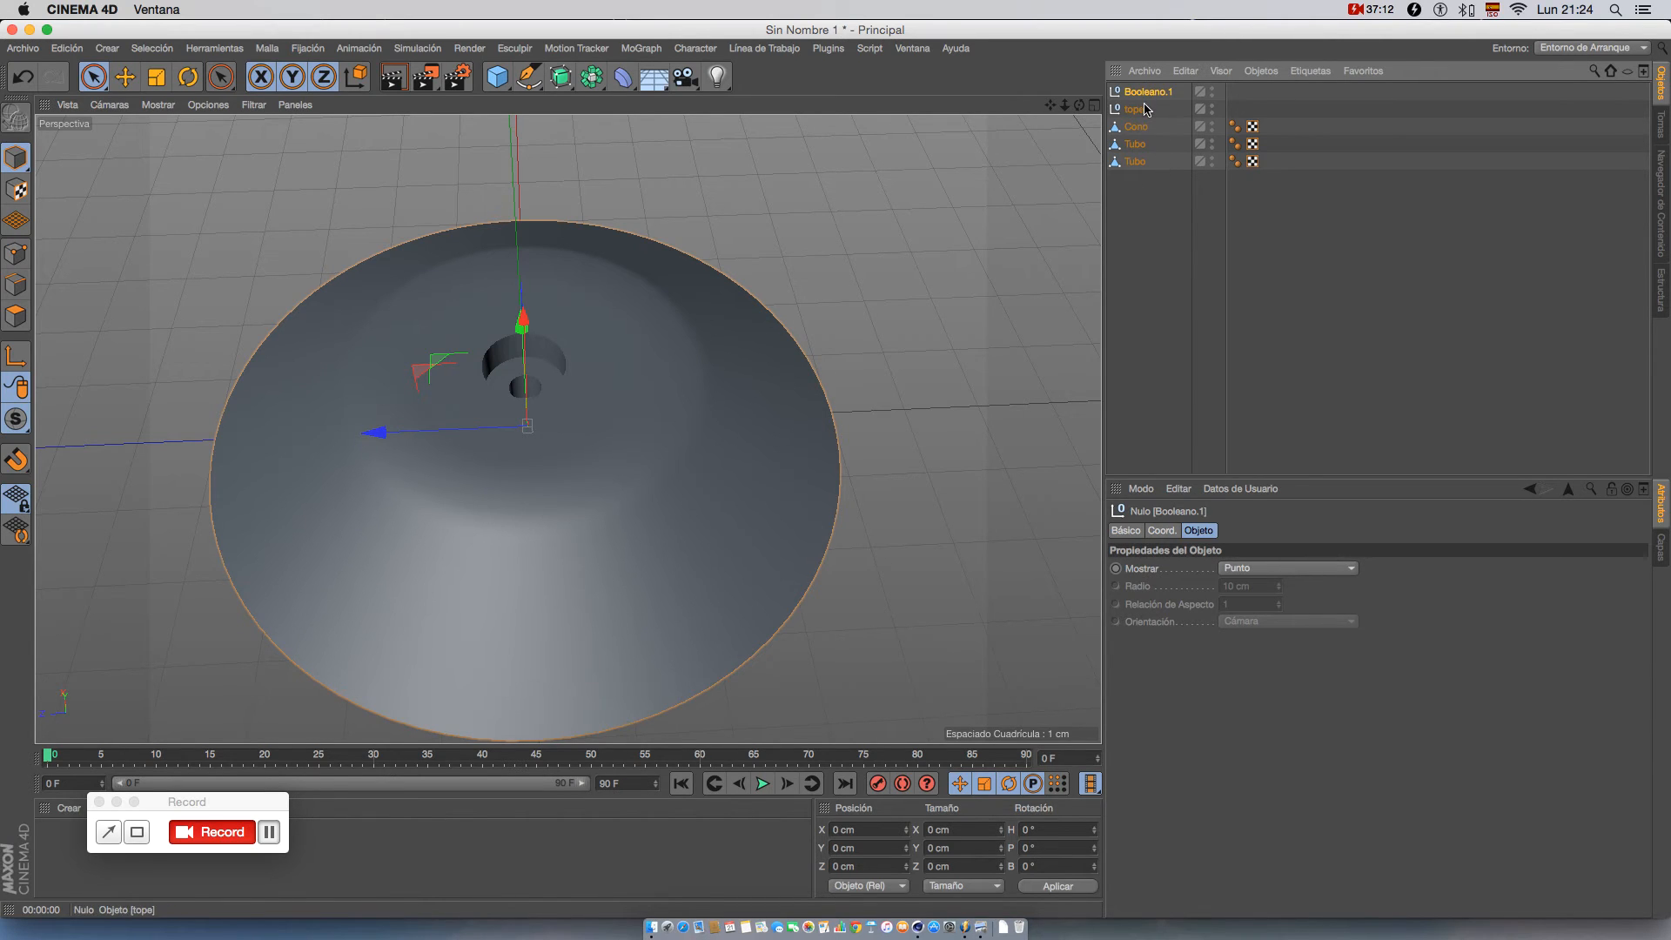
left_click(1139, 162, "shift")
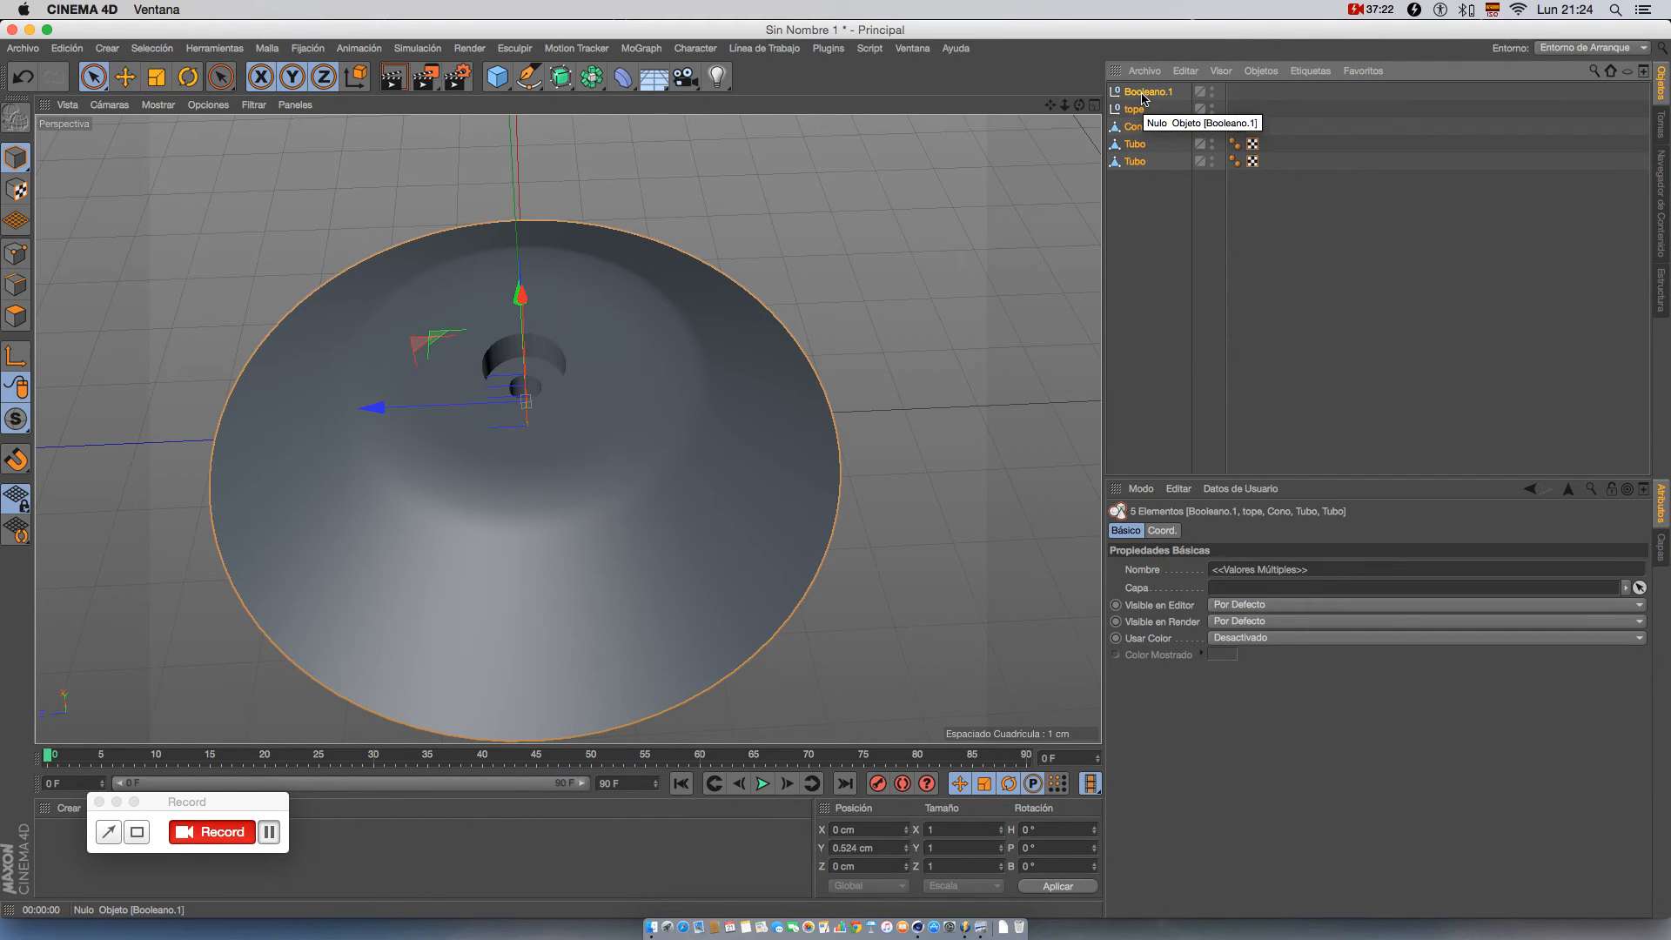
right_click(1143, 99)
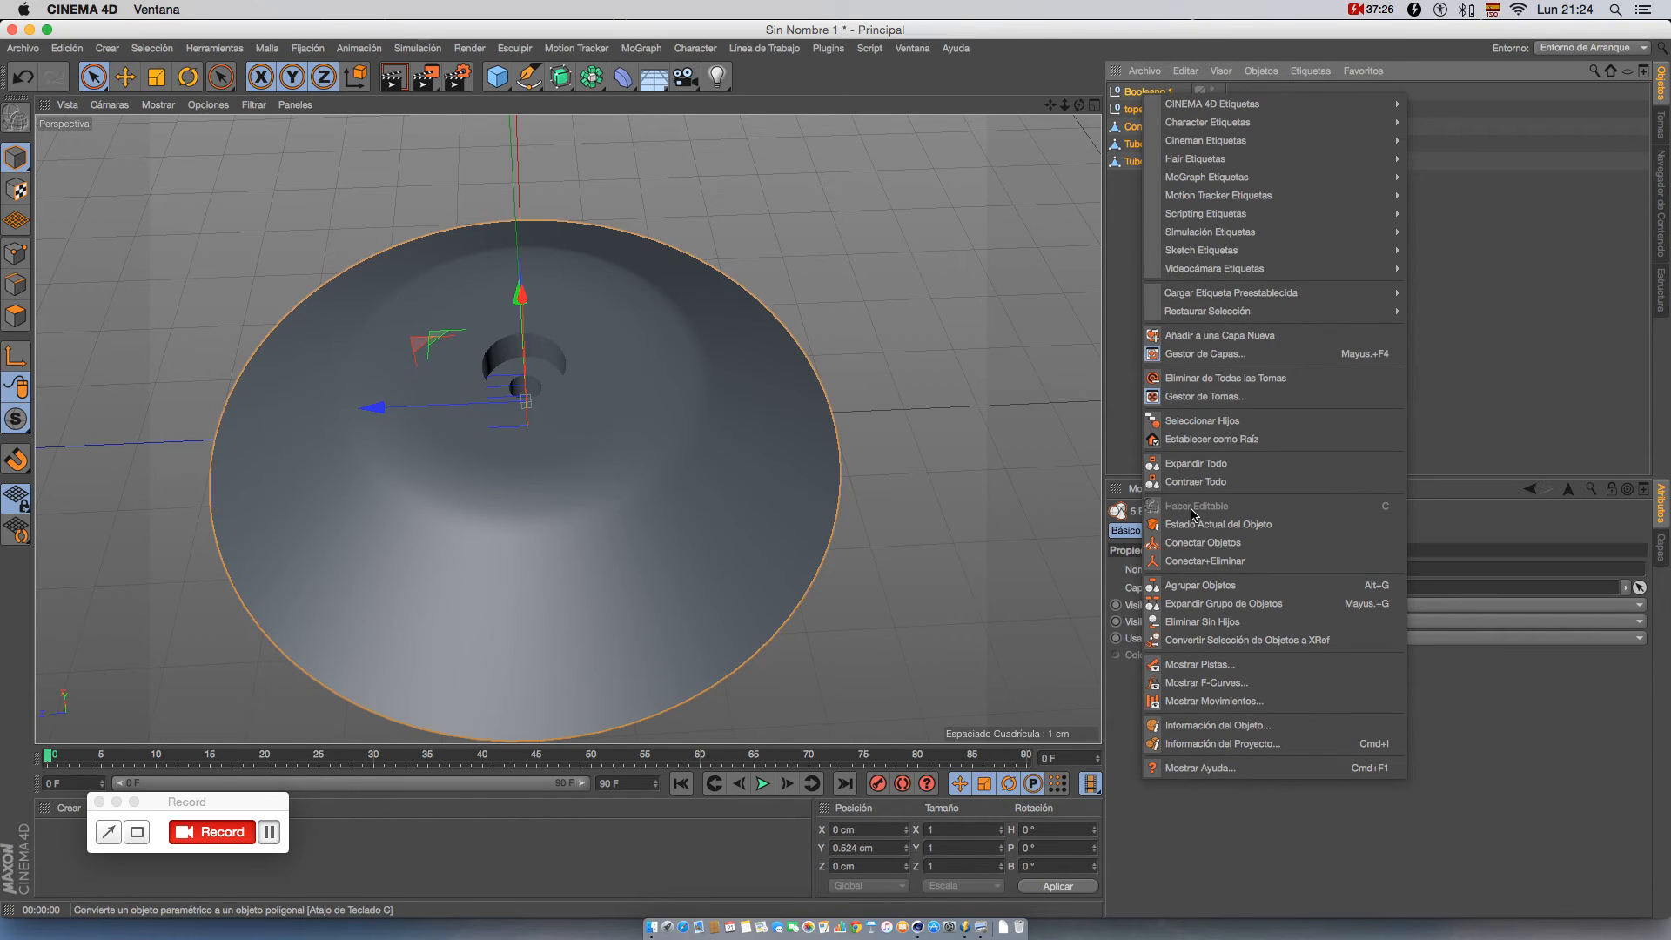
left_click(1223, 564)
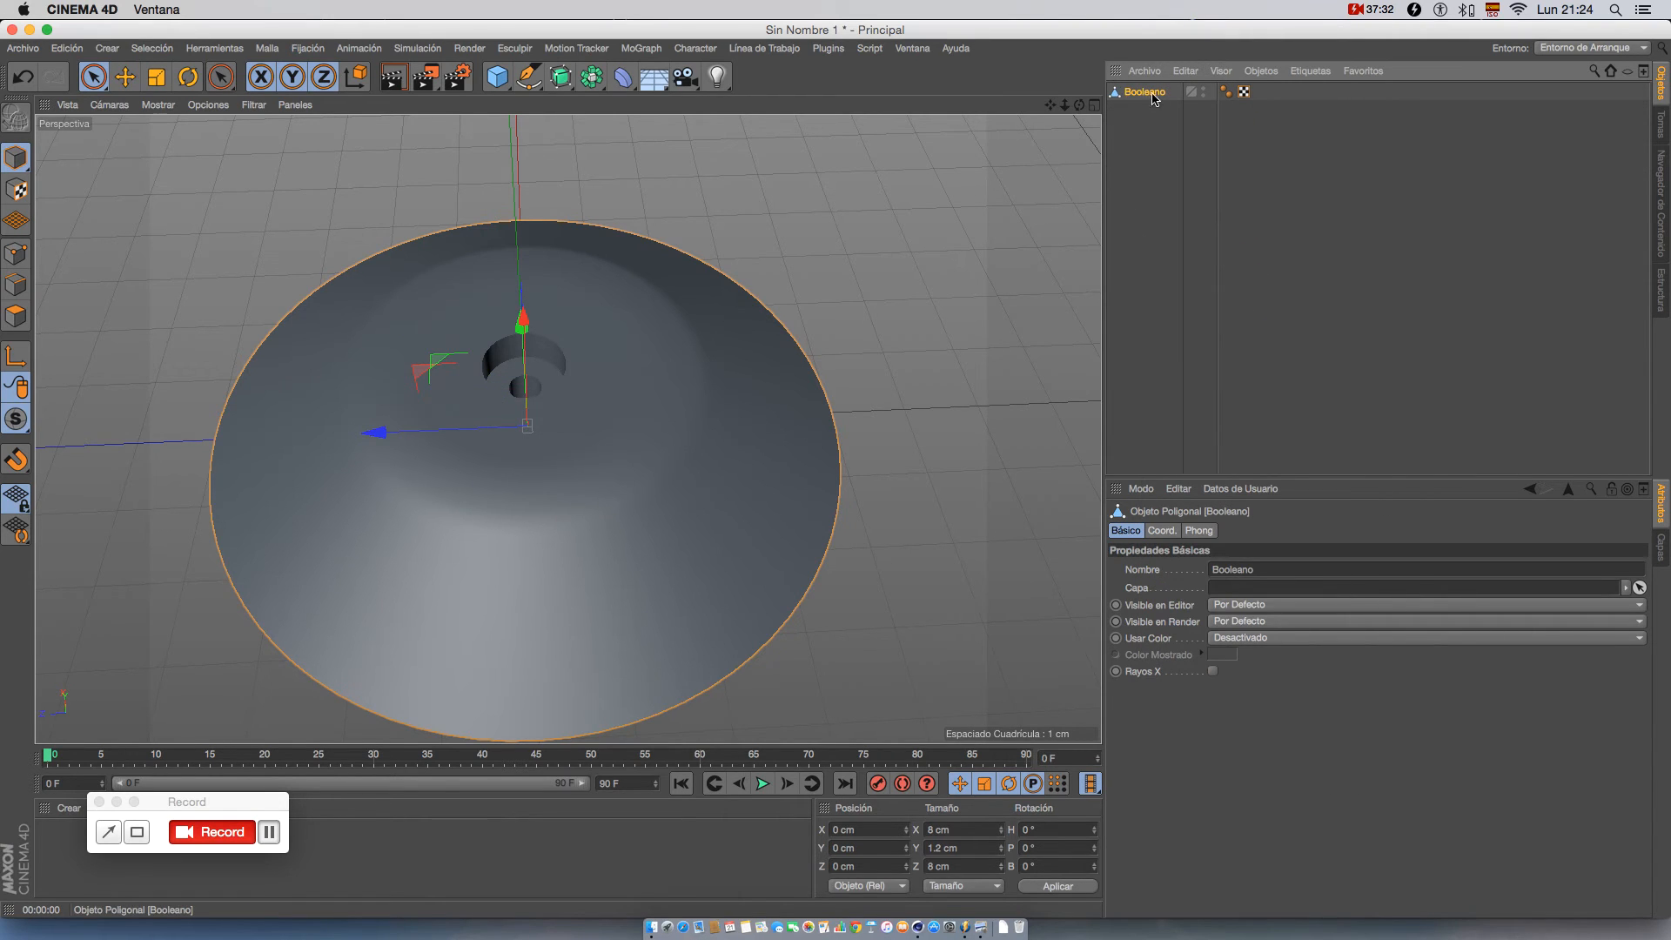
- Examine the merged Booleano polygon object and its stepped hole from above and from the side in the Perspectiva view
left_click(1211, 141)
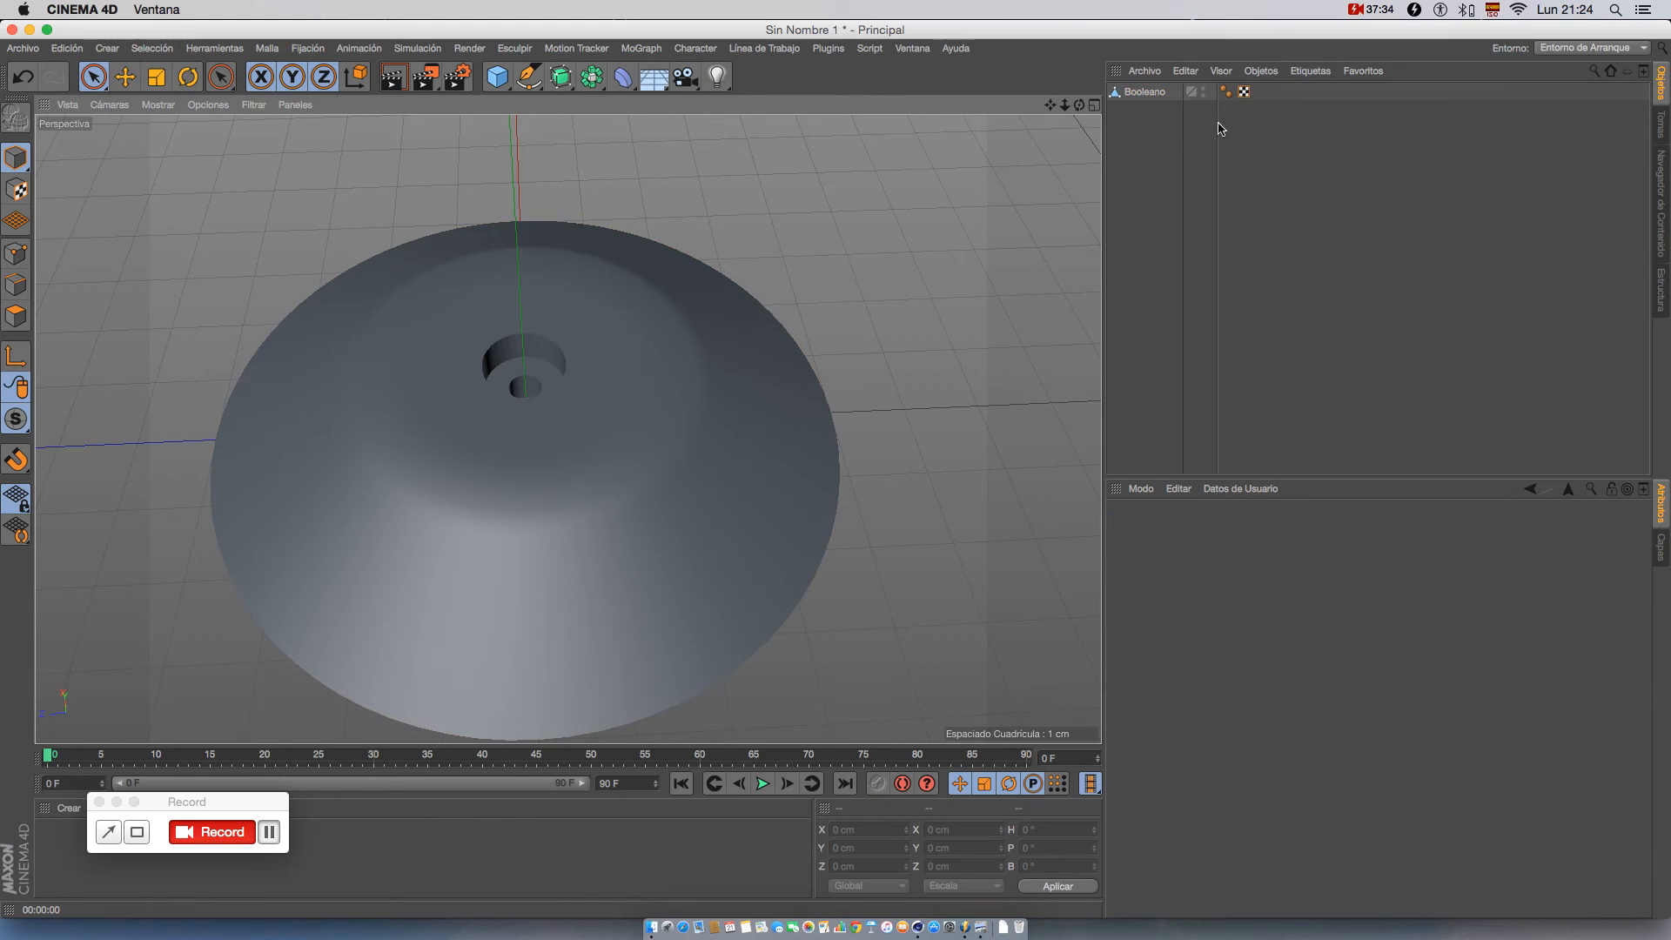
left_click(1147, 94)
left_click_drag(591, 359, 573, 422, "alt")
scroll(570, 421, "up", 6)
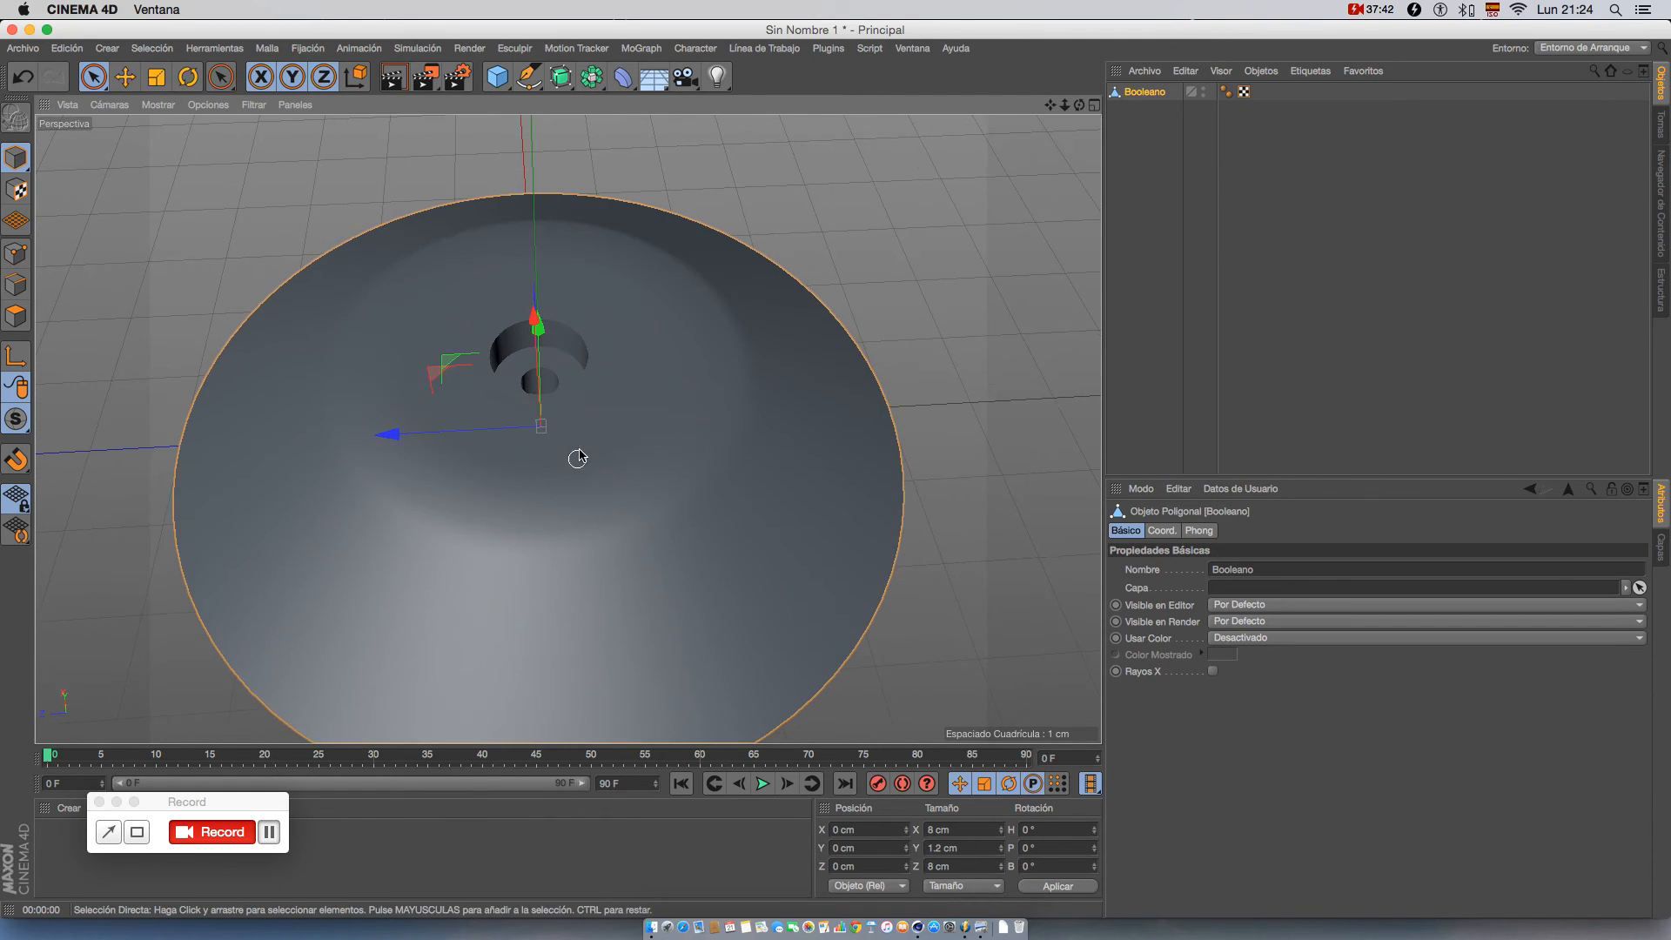
left_click_drag(578, 458, 585, 377, "alt")
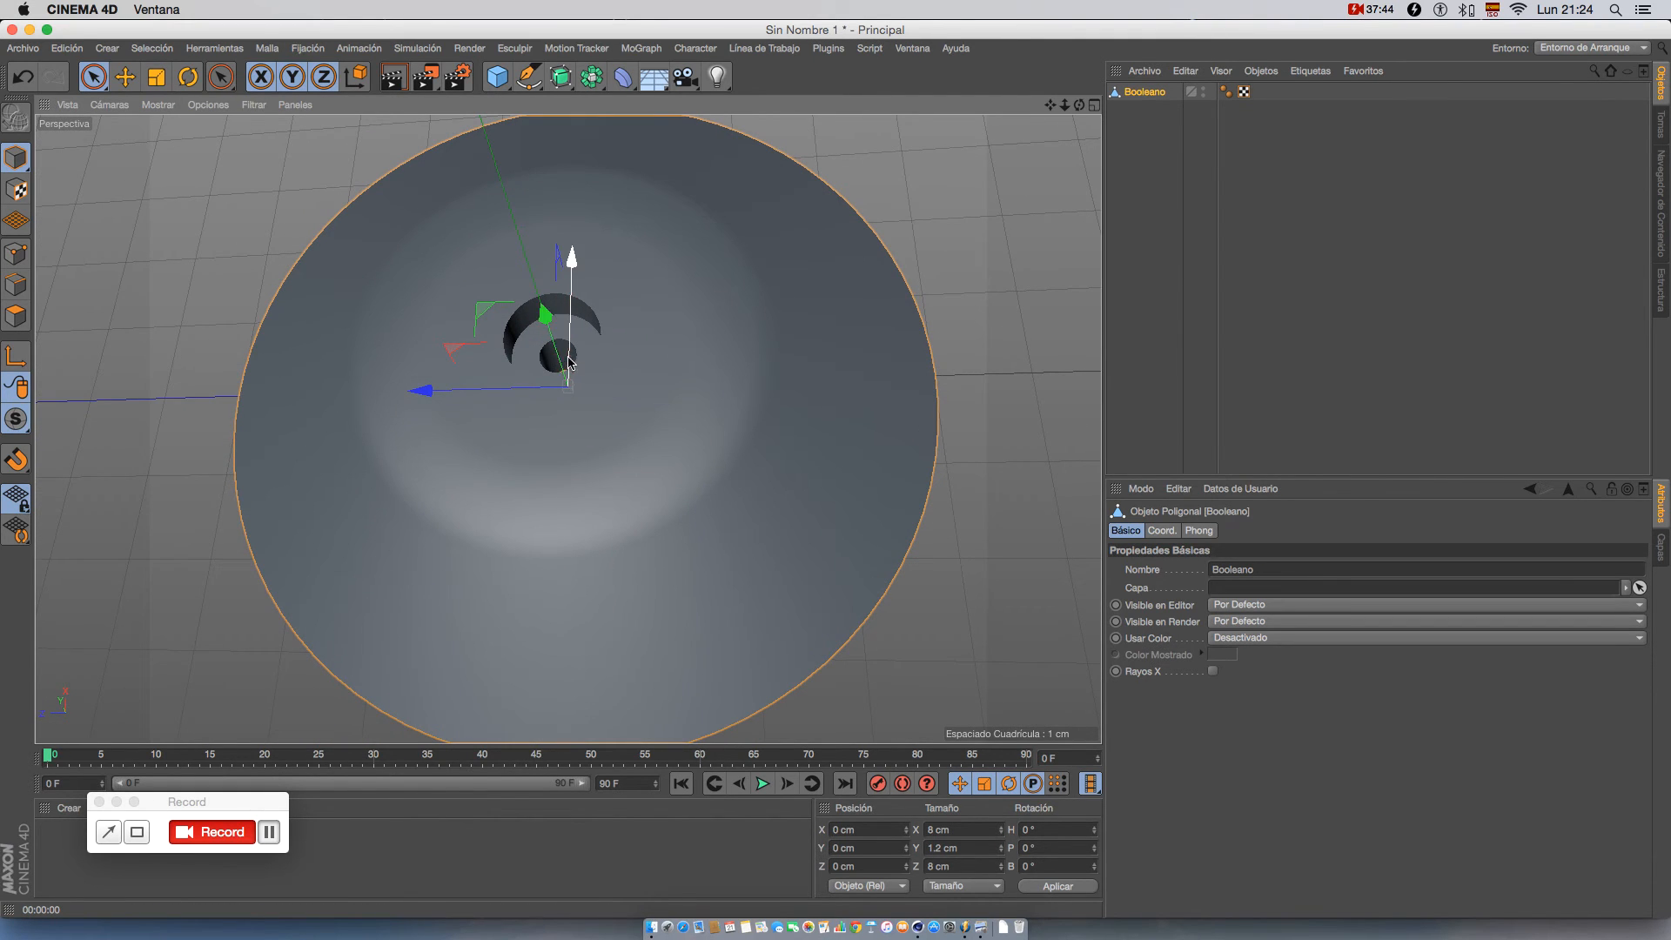
left_click_drag(561, 349, 567, 360, "alt")
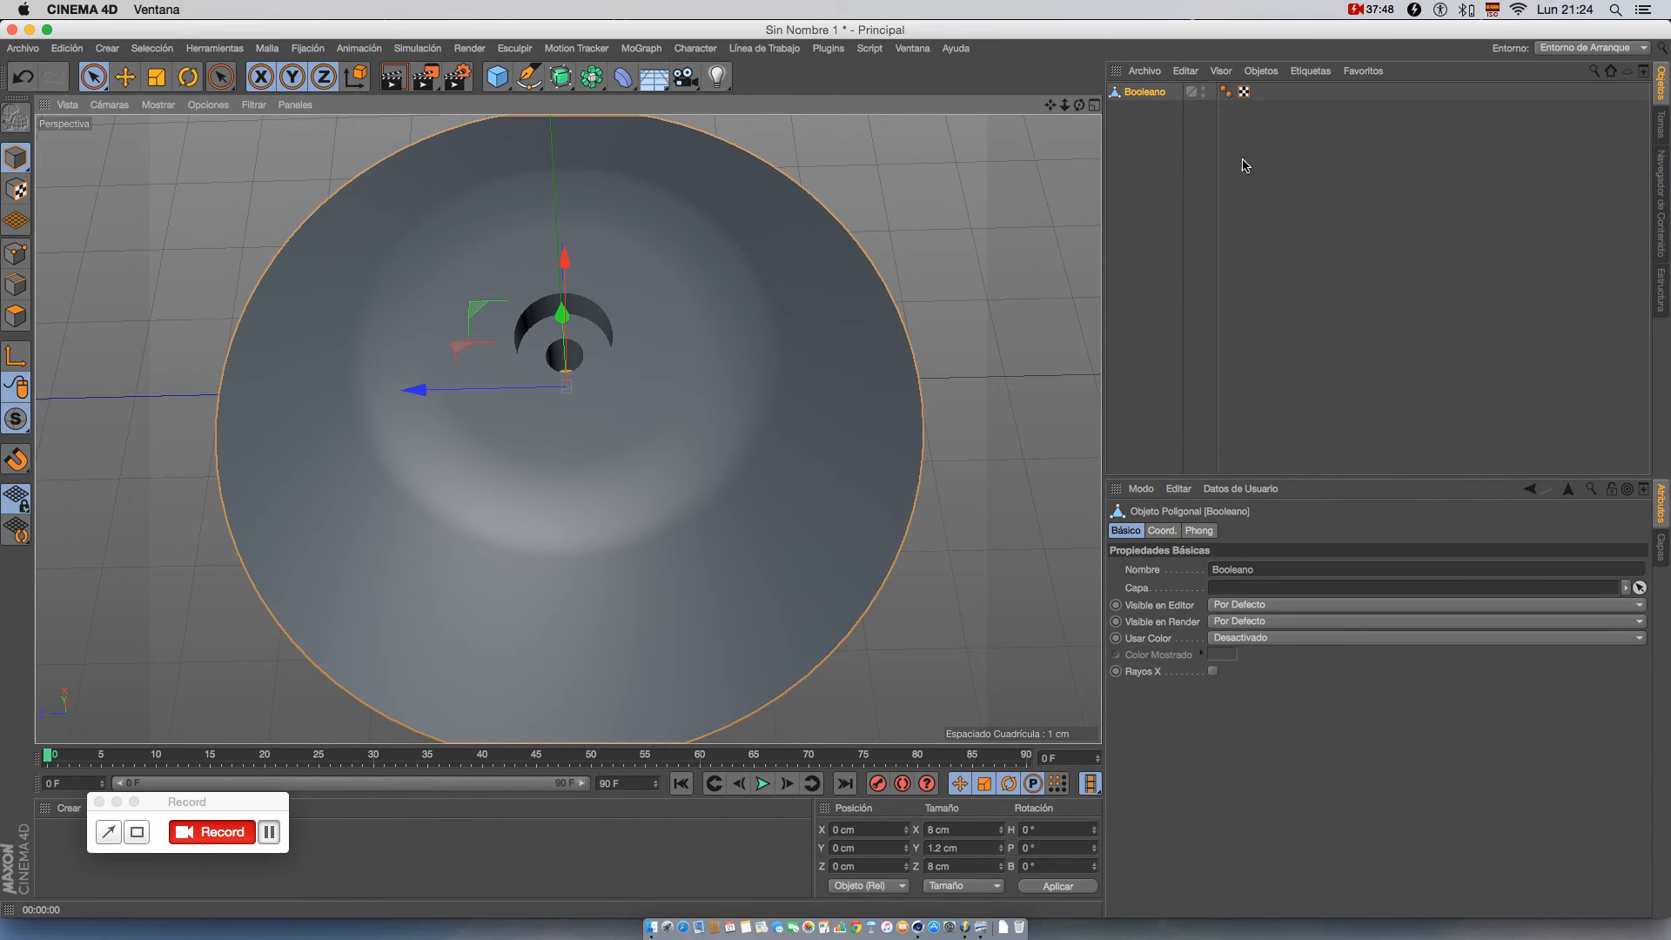
left_click_drag(828, 347, 638, 488, "alt")
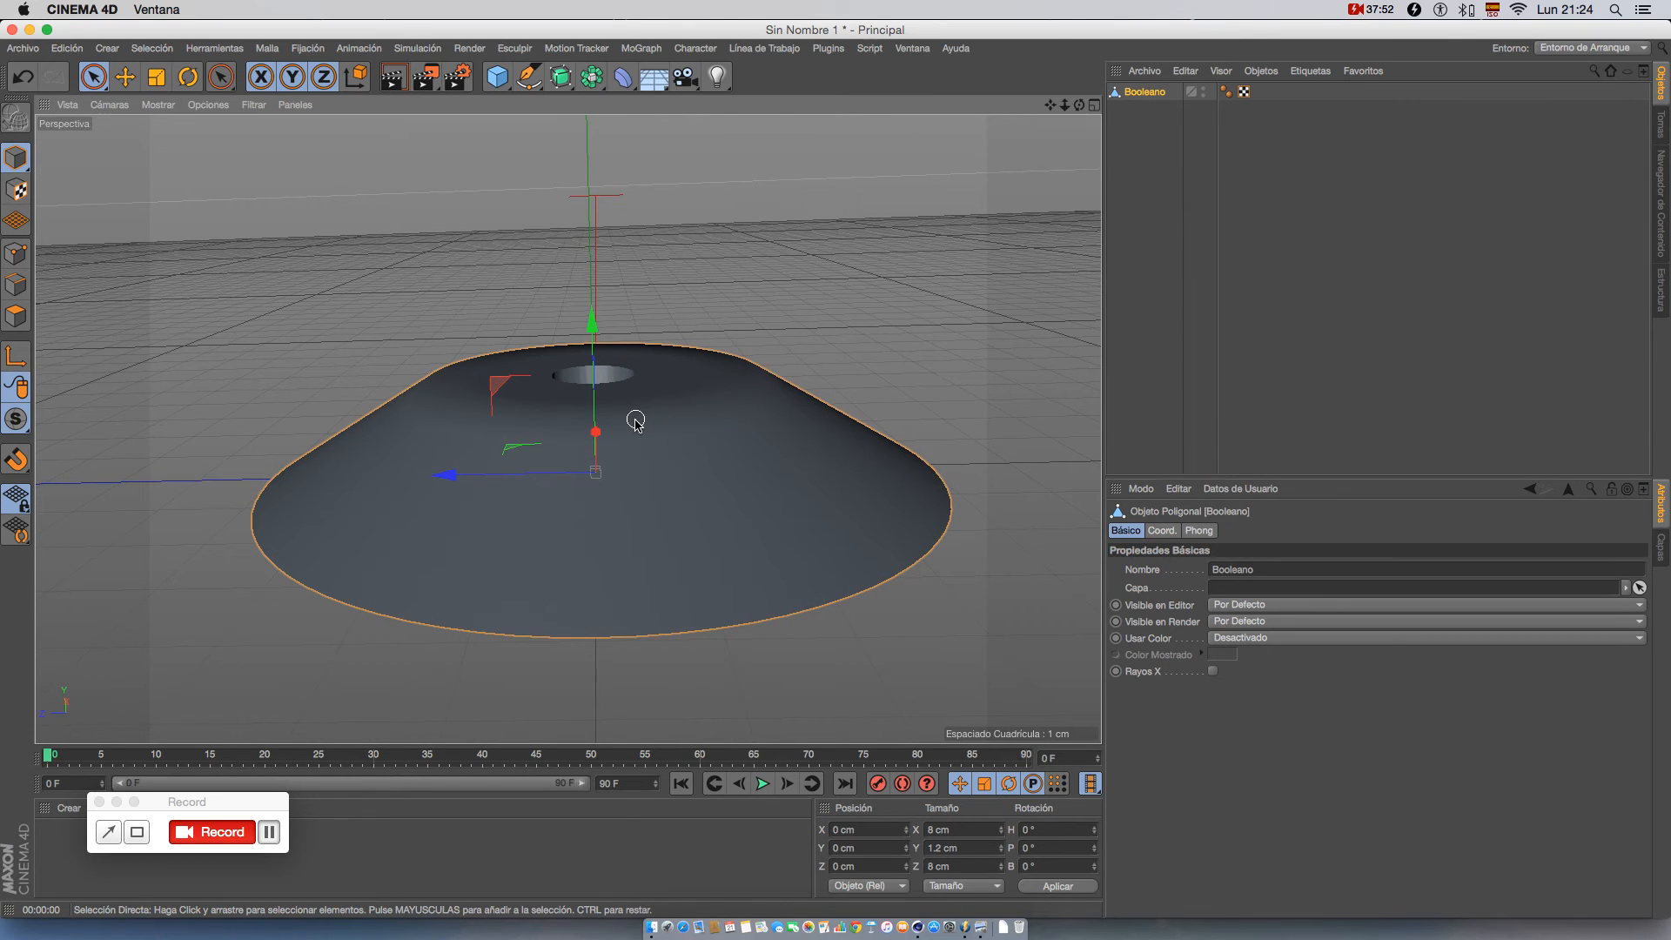
- Export the model in STL format to the impresion 3d folder as tope-de-puerta.stl
left_click(21, 50)
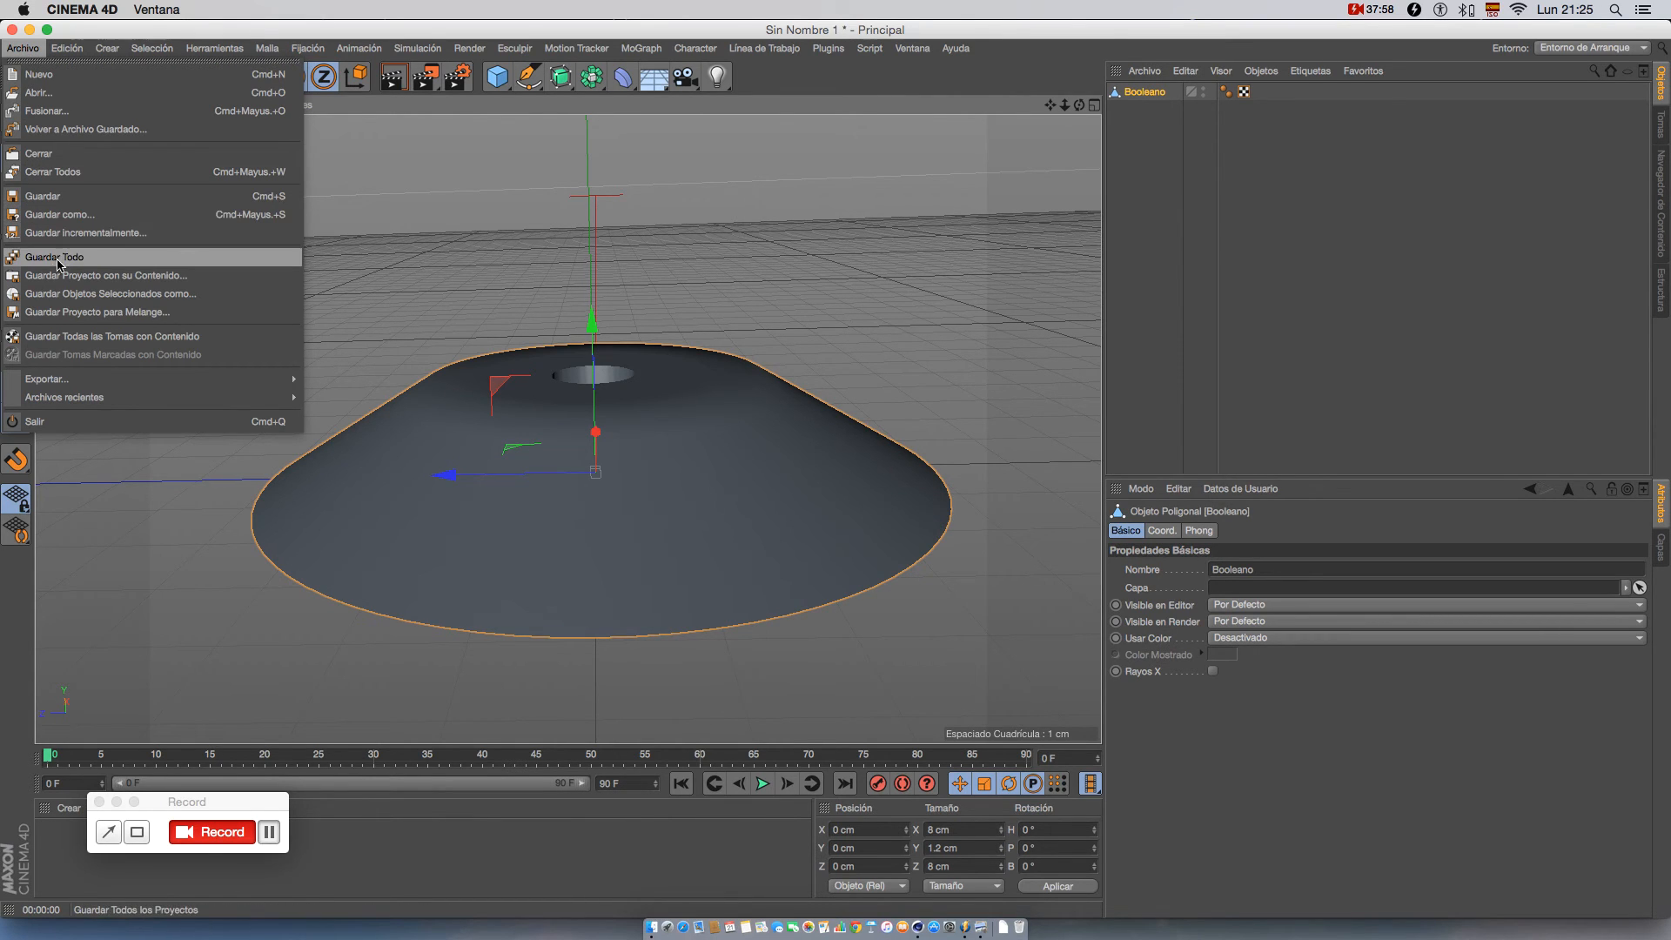
mouse_move(60, 377)
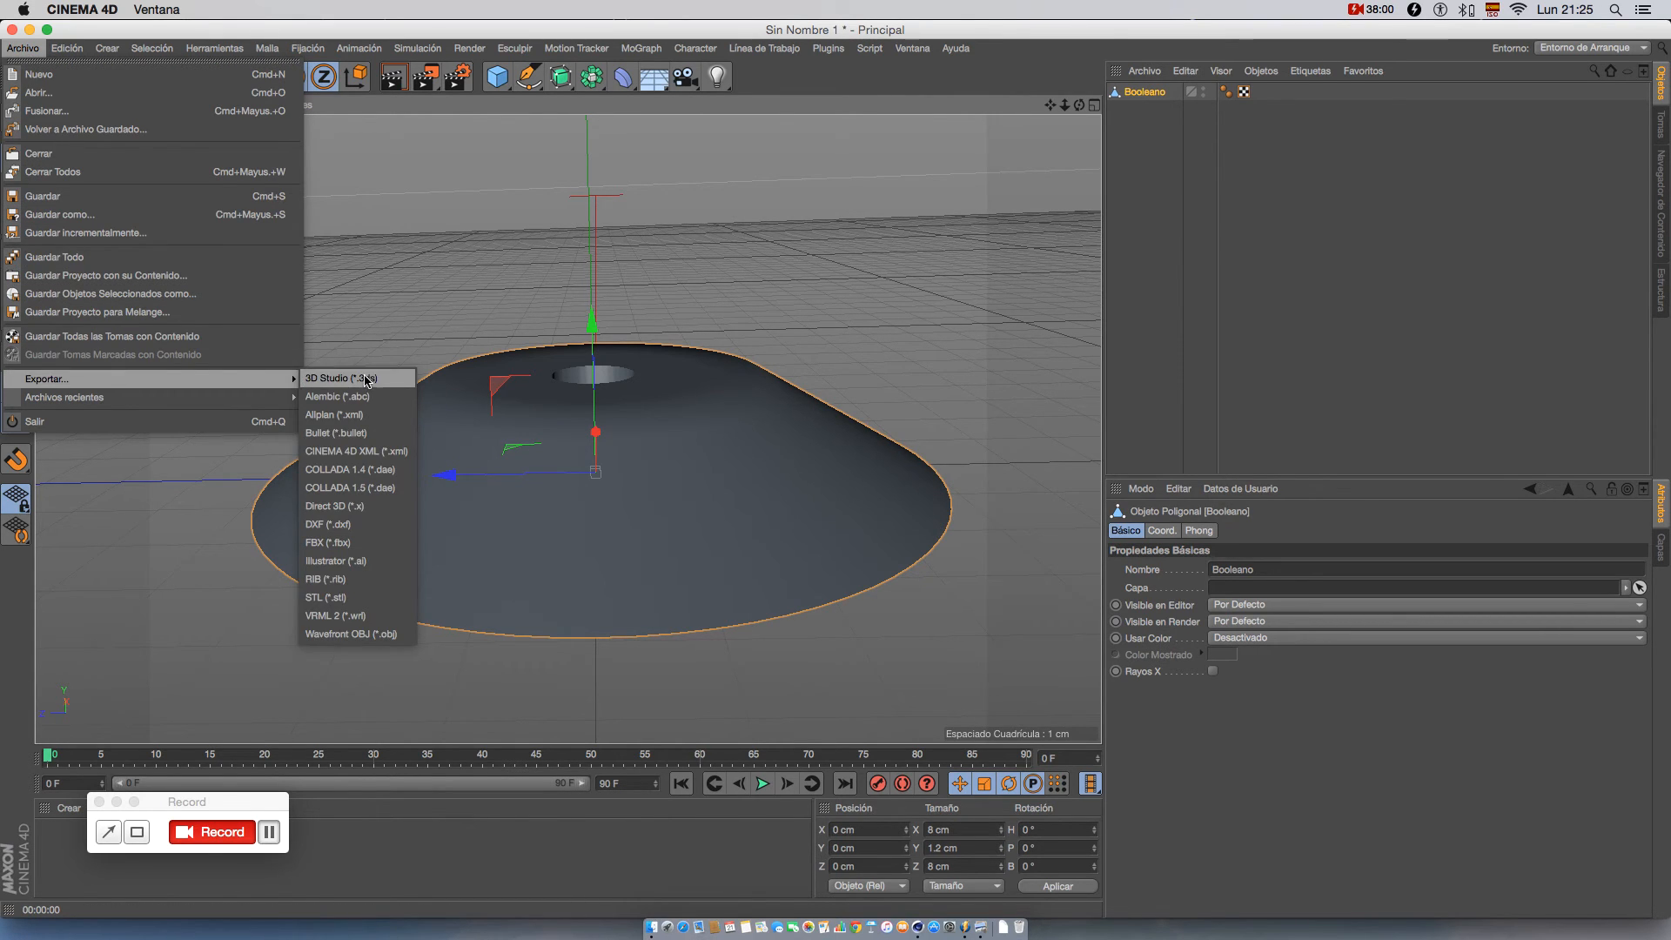
left_click(322, 598)
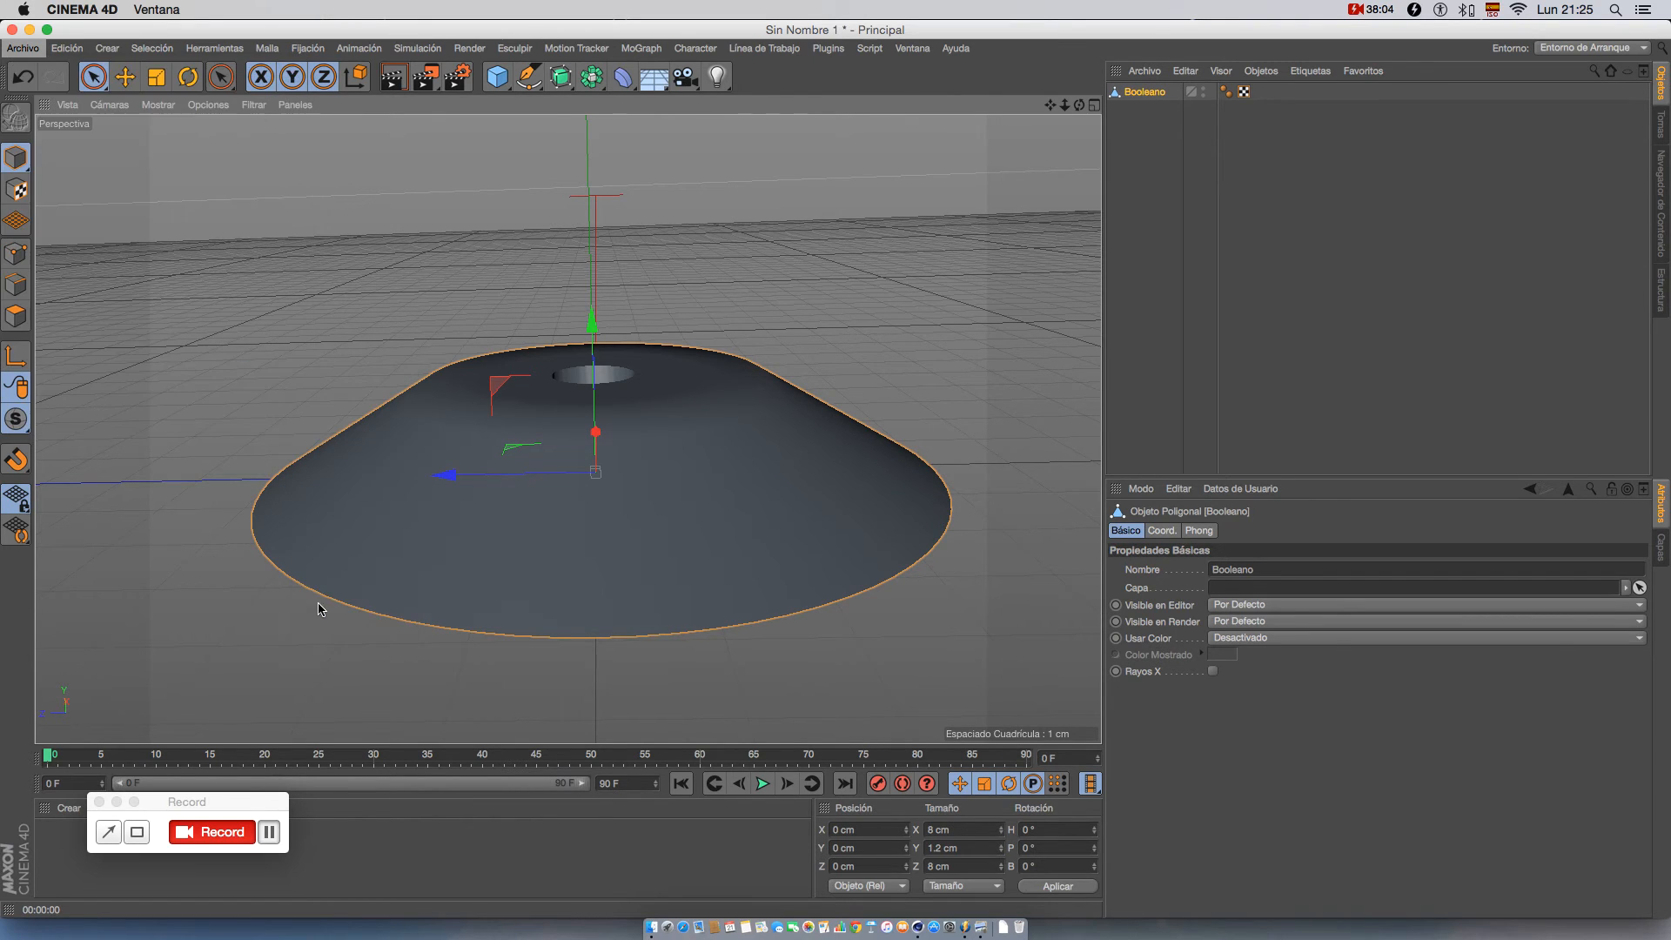
left_click(803, 175)
left_click_drag(803, 175, 705, 173)
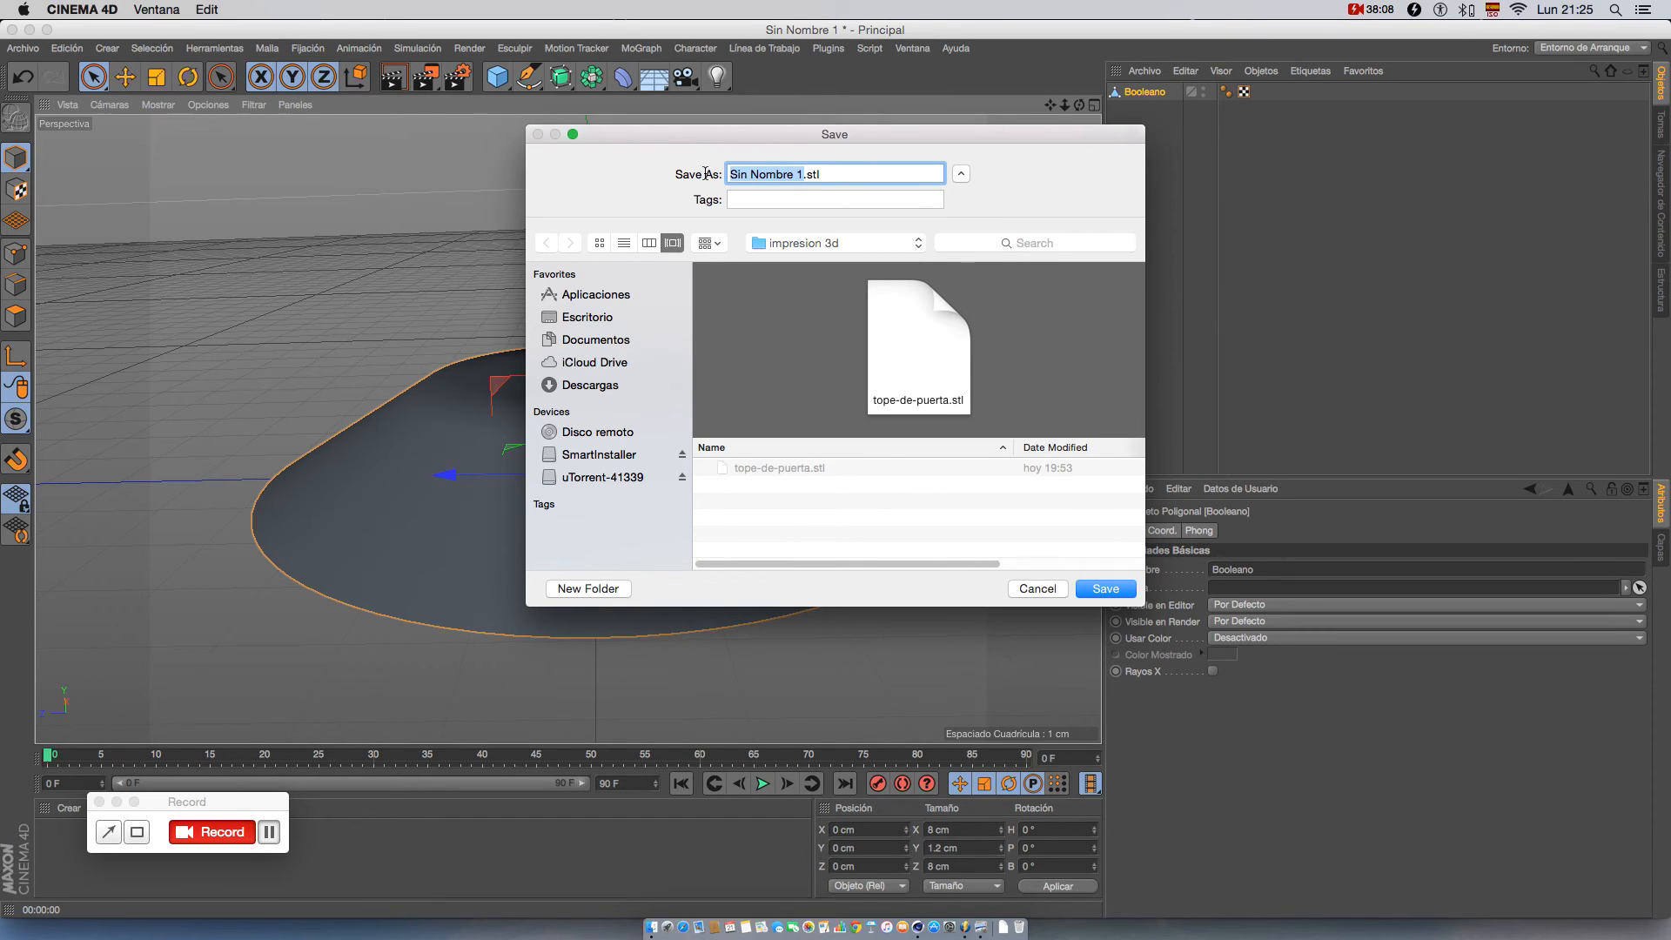
type("tope")
type("-de-puer")
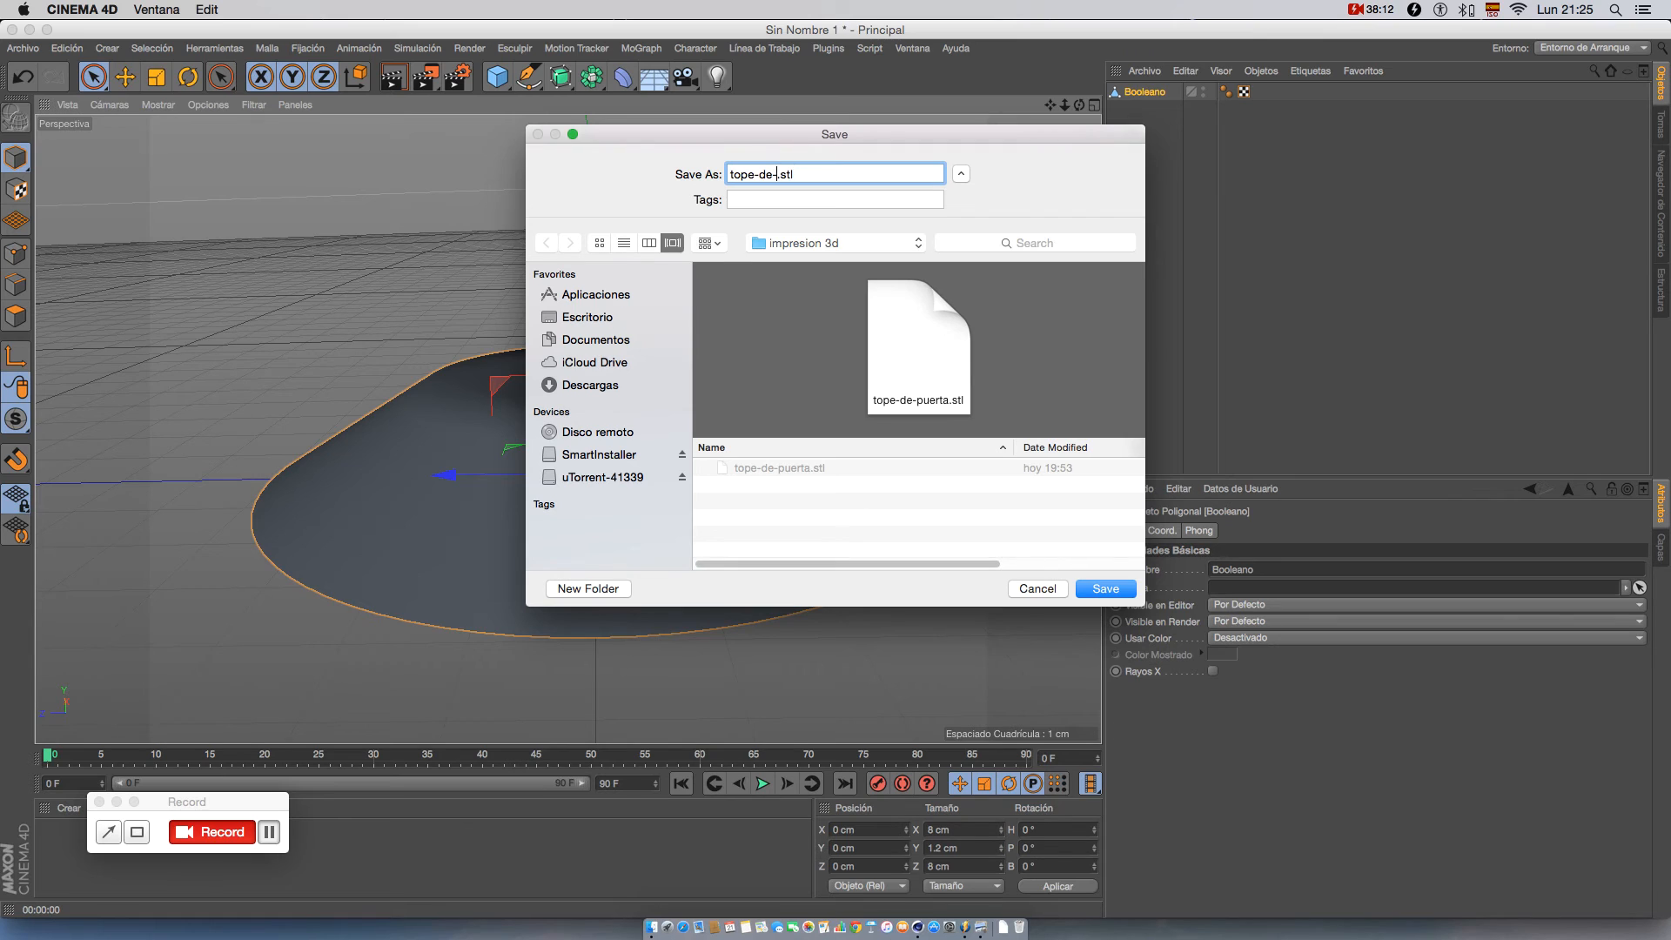
type("ta")
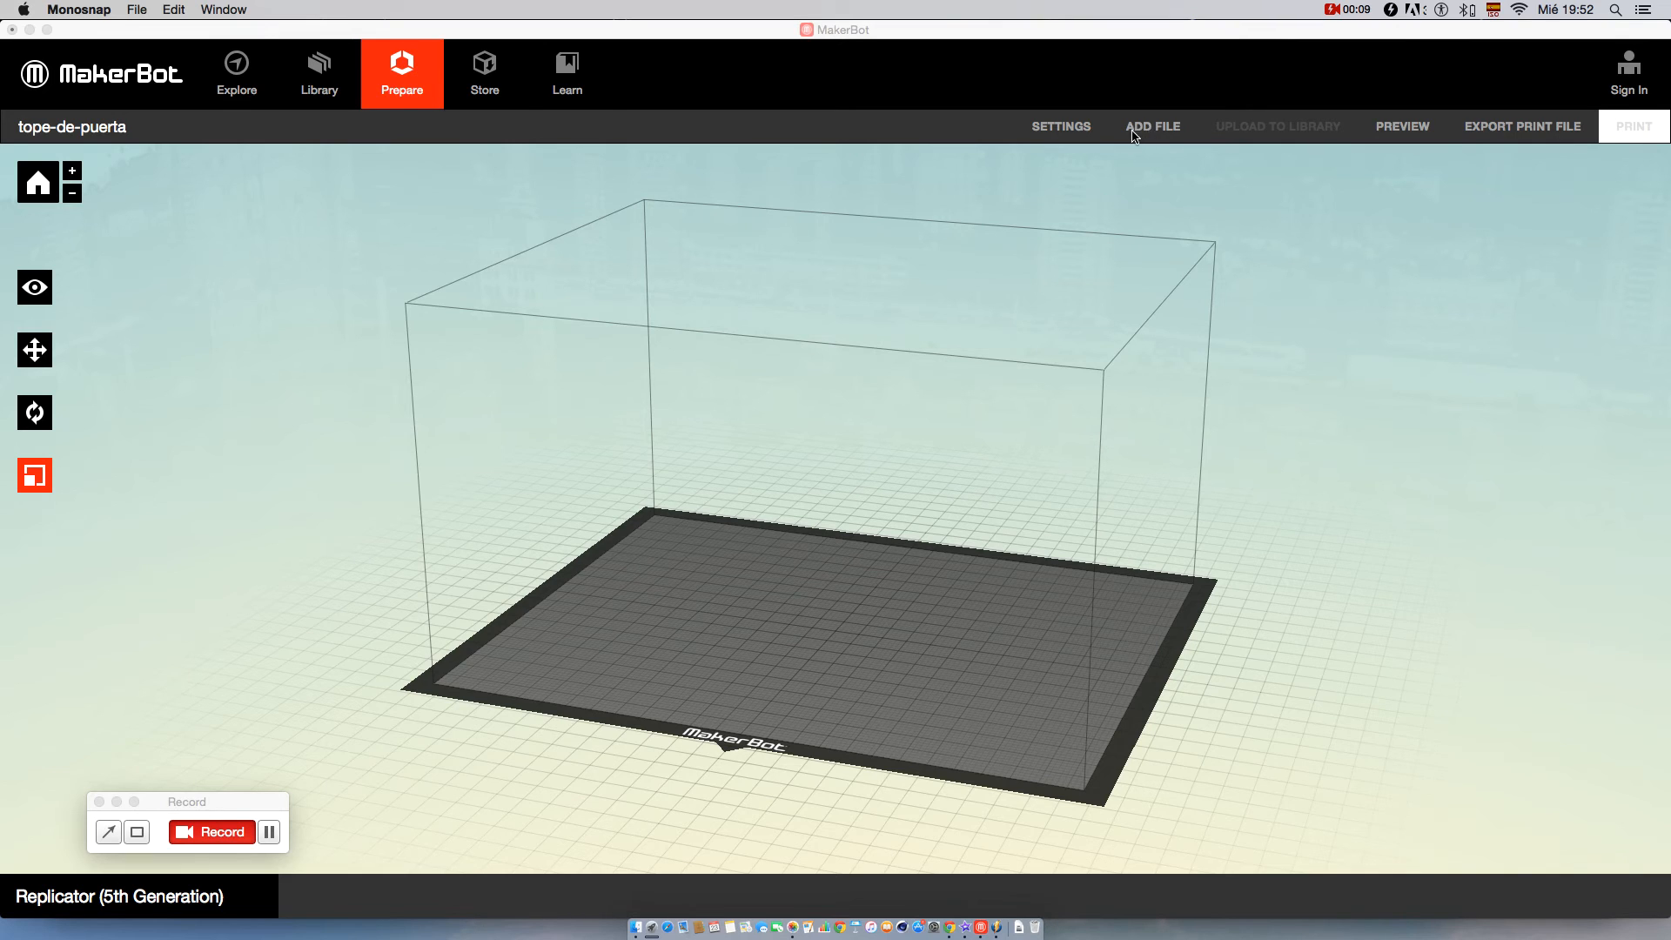
- Switch to MakerBot and add tope-de-puerta.stl from the impresion 3d folder, scaling it to fit the build volume
left_click(1150, 131)
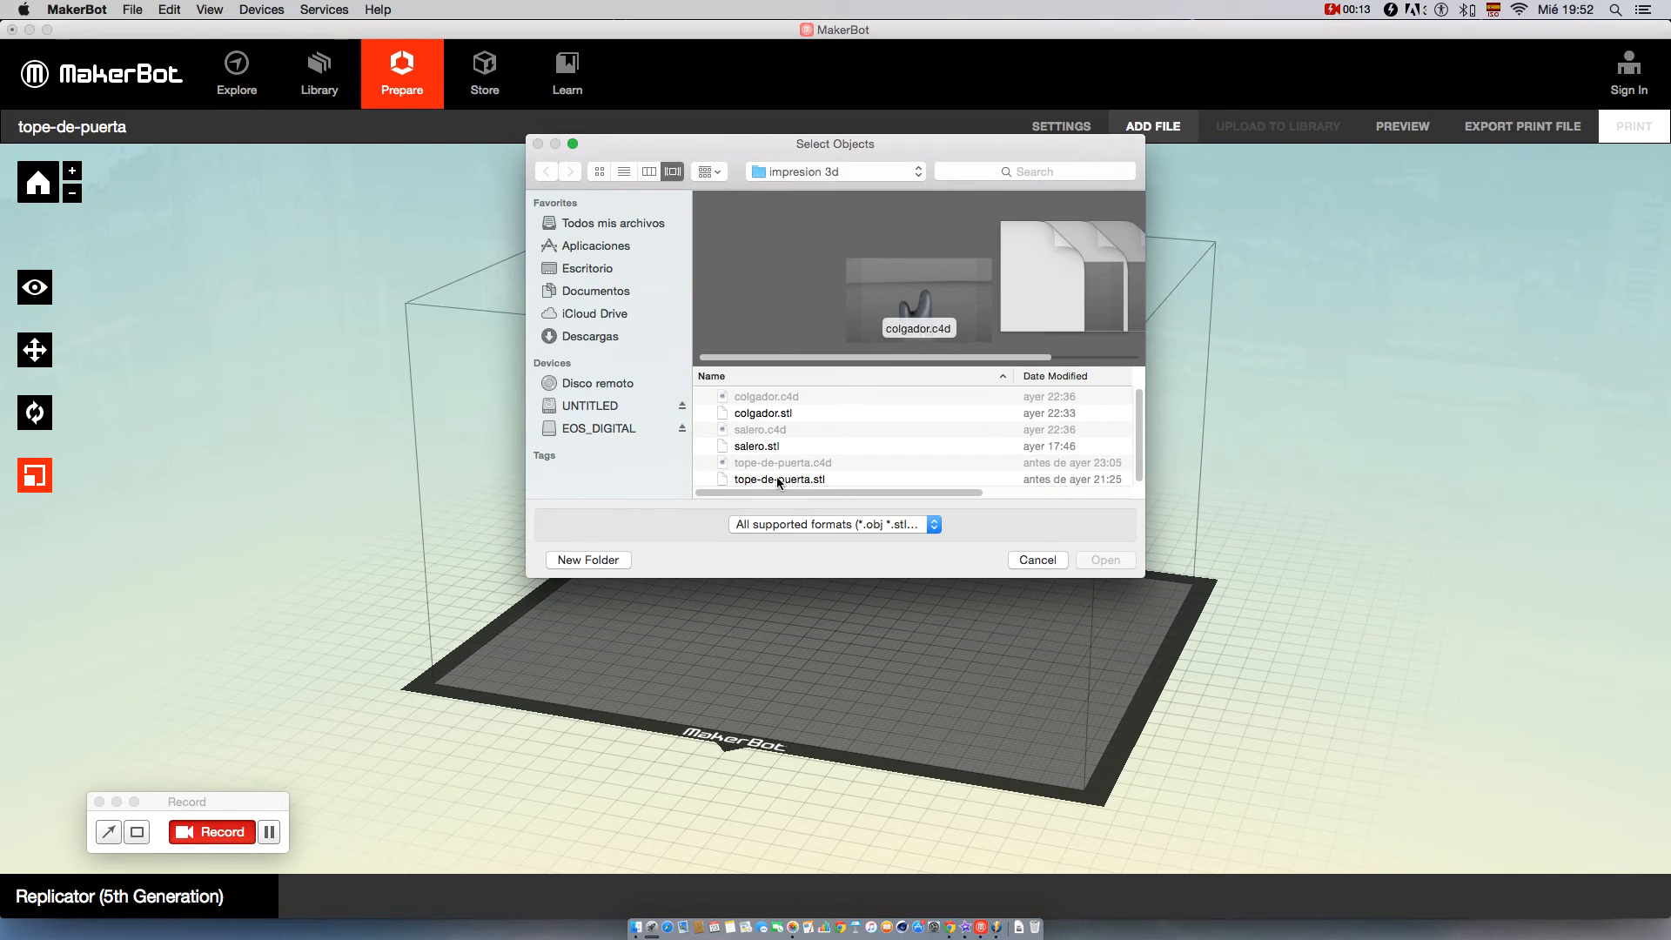
left_click(746, 482)
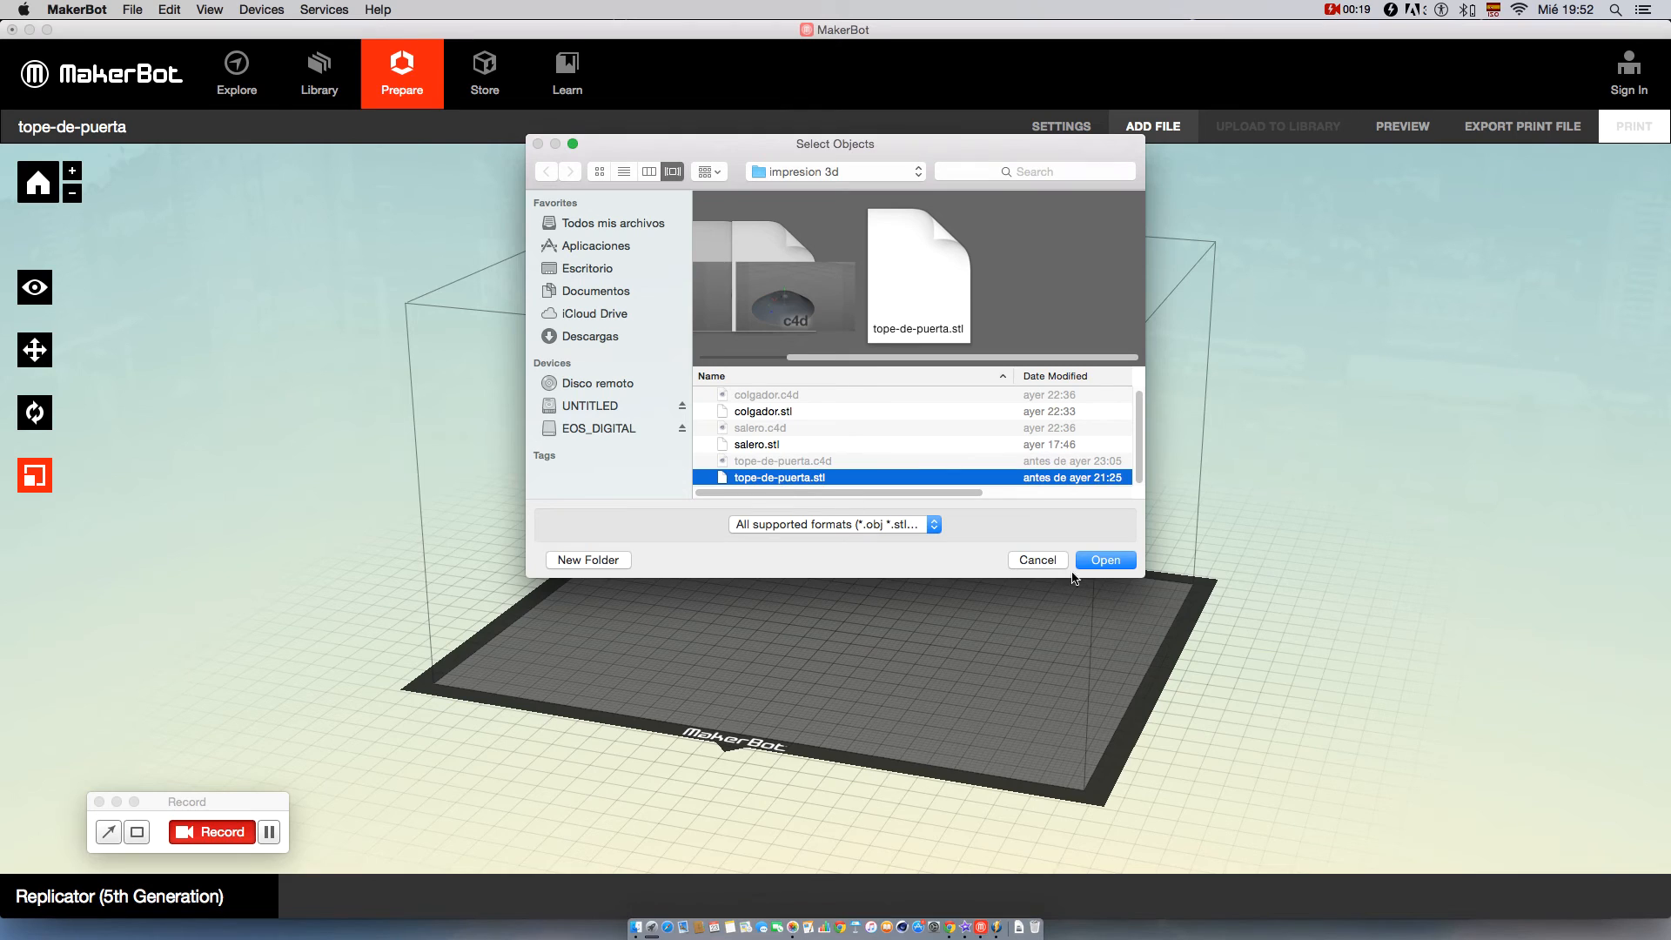
left_click(1107, 560)
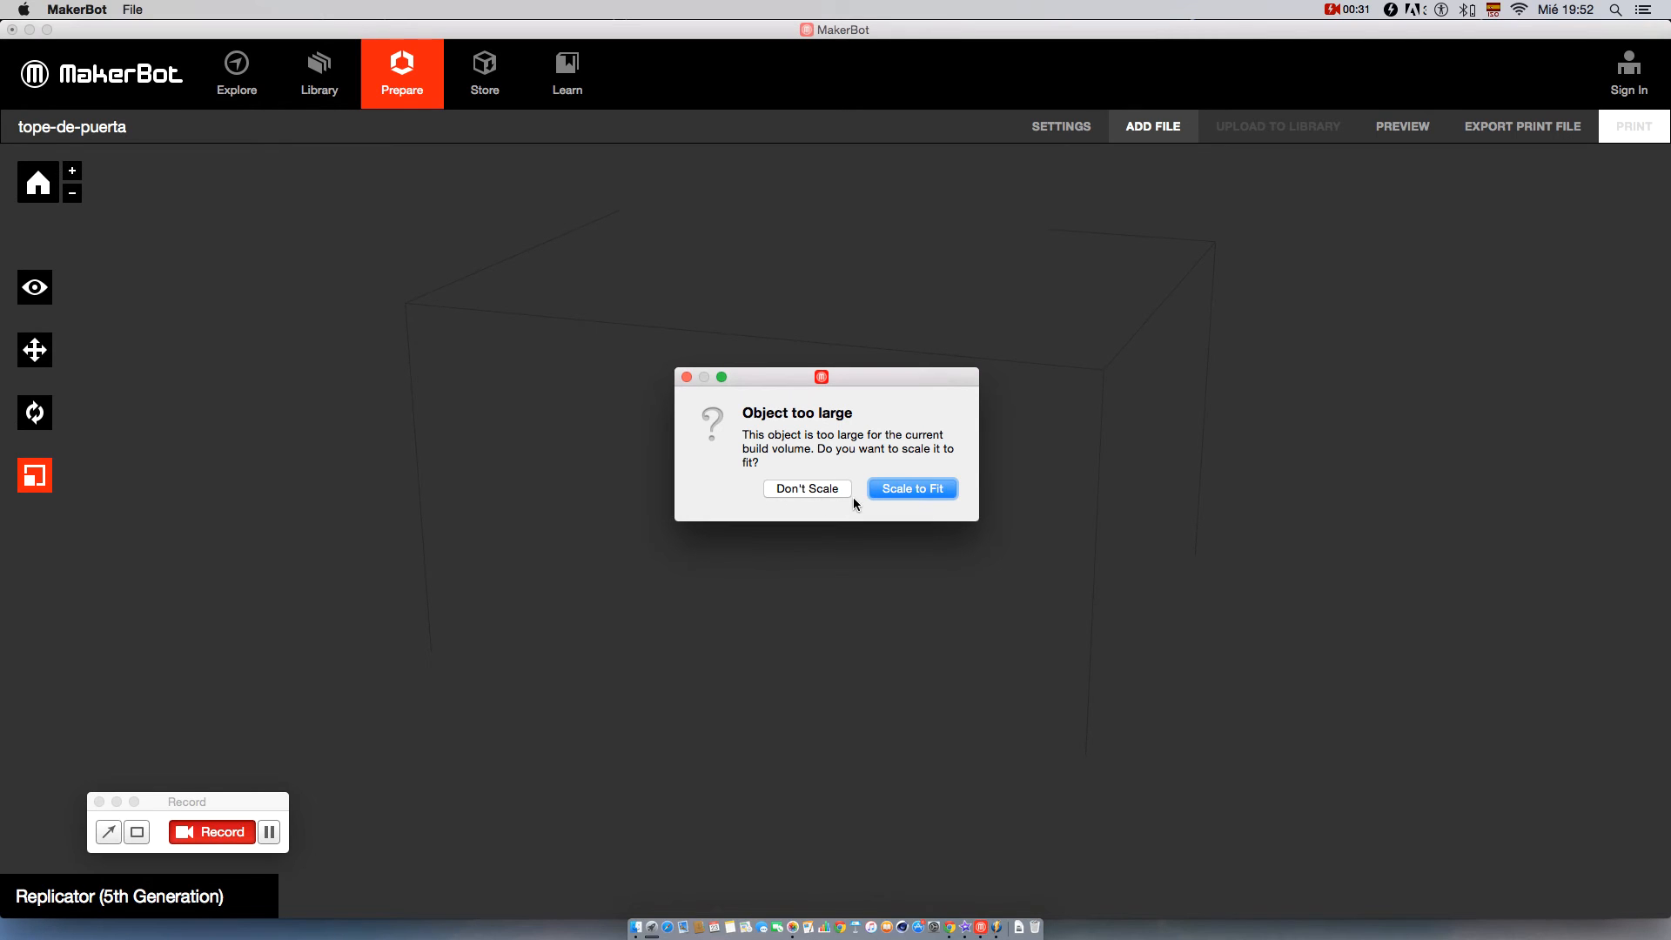
left_click(916, 489)
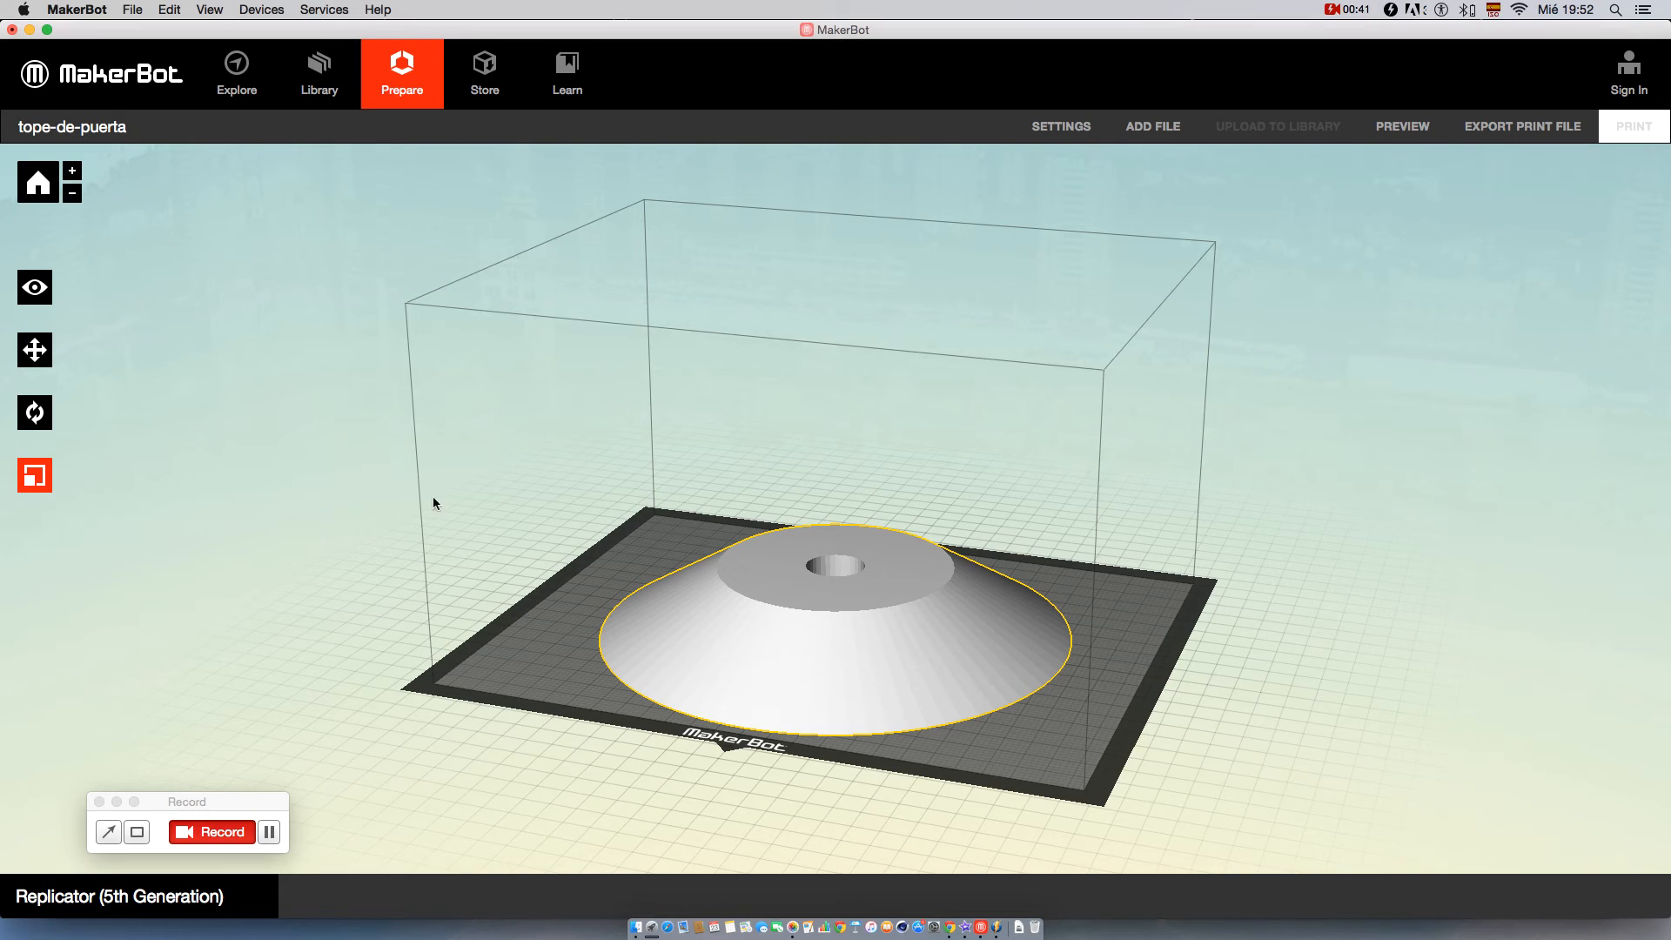
- Scale the door stop uniformly to 30% on the build plate
left_click(35, 476)
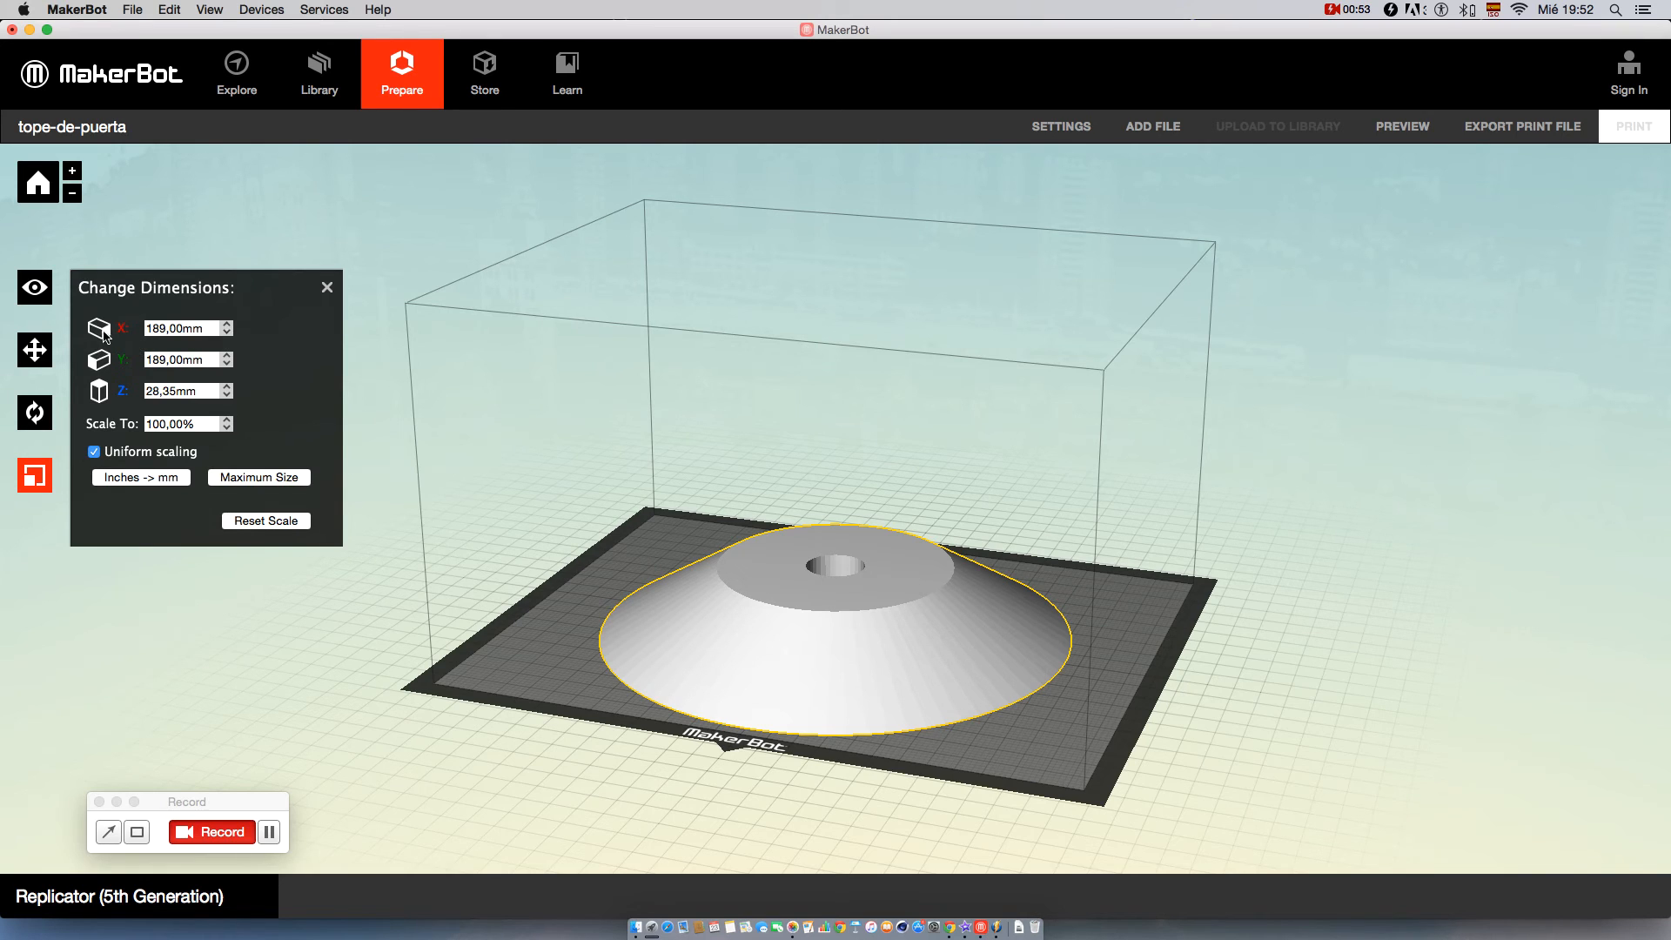
left_click(186, 424)
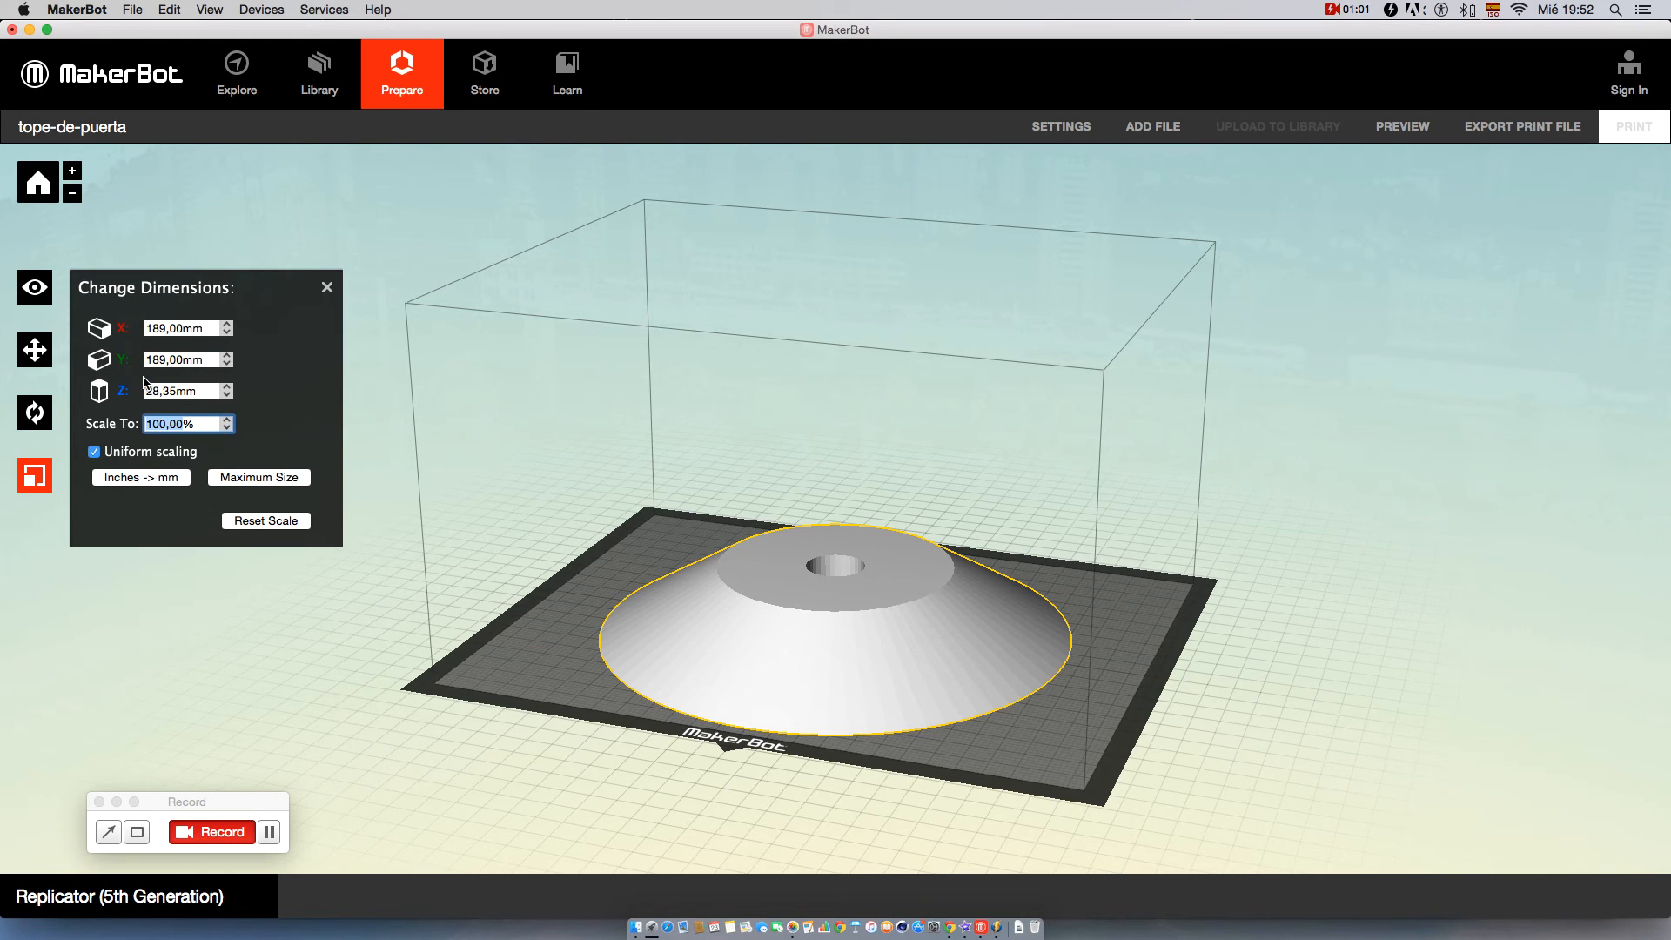
type("30")
key("Return")
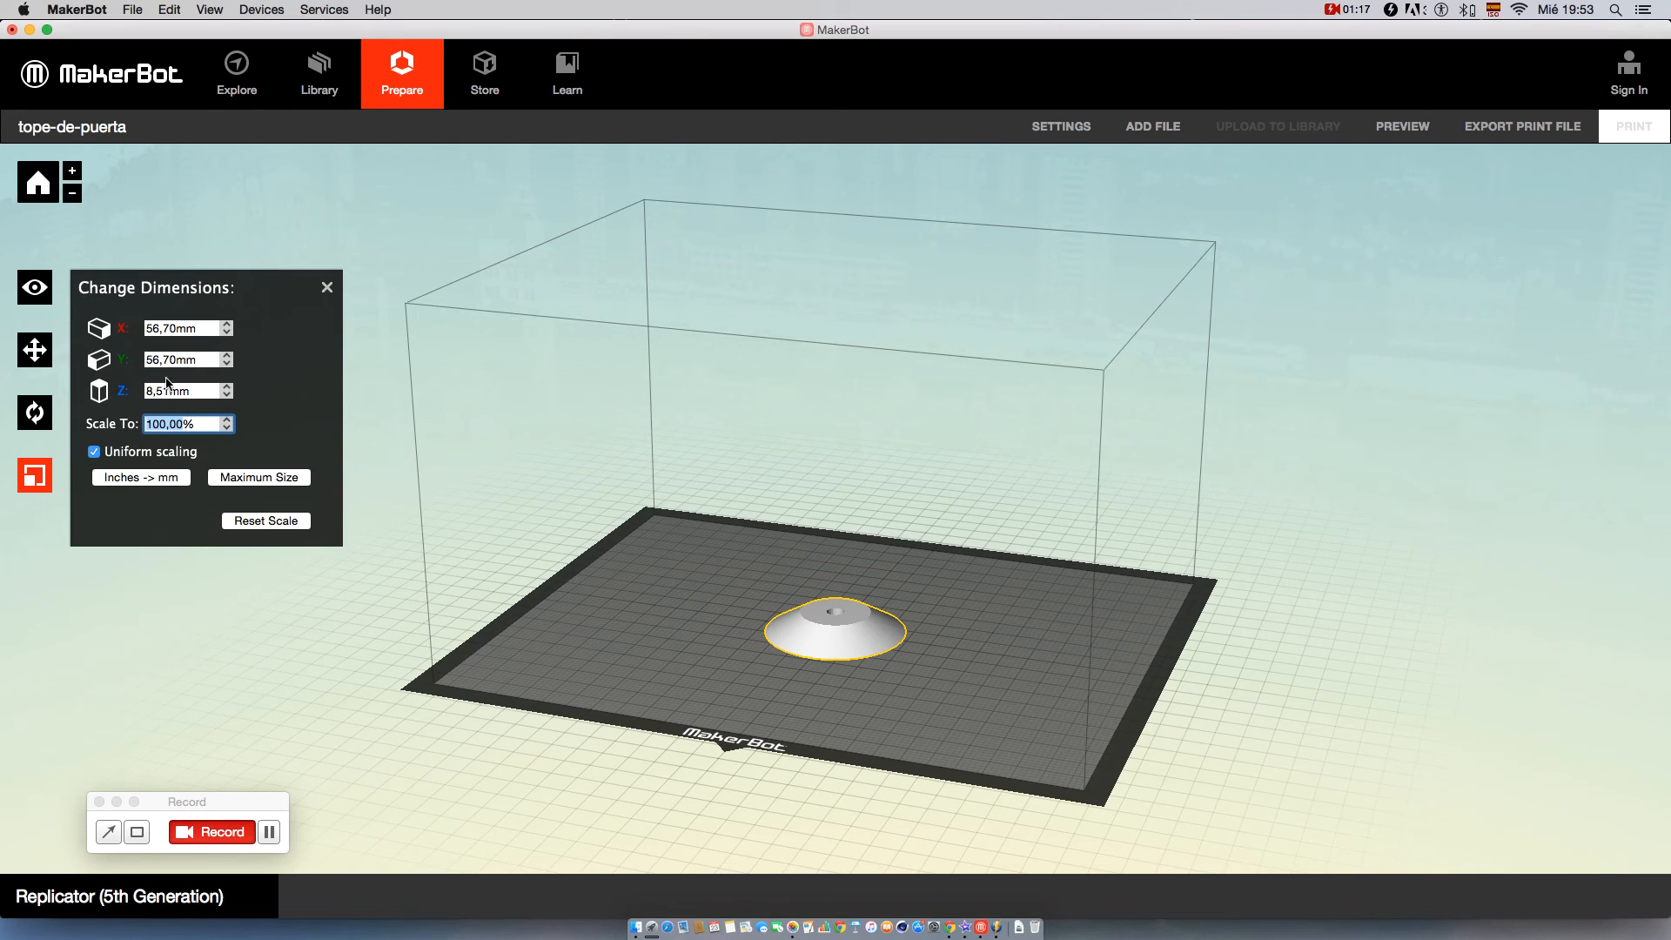
left_click(326, 287)
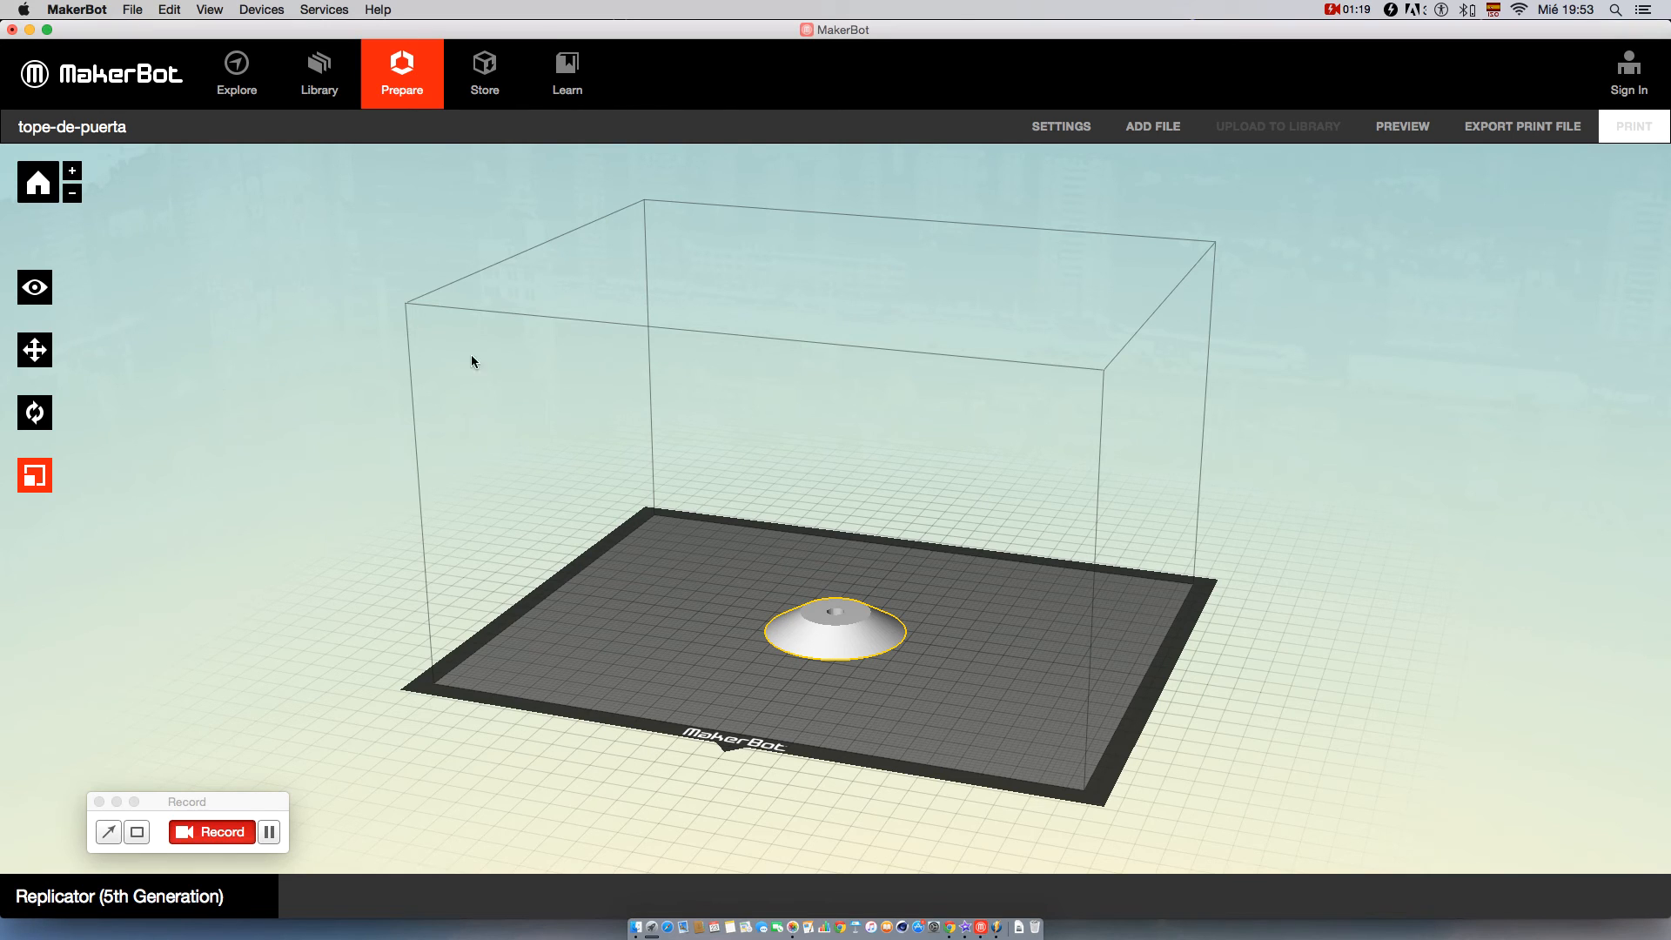
- Configure the print settings with Low quality, raft and support turned off, and accept them
left_click(1055, 130)
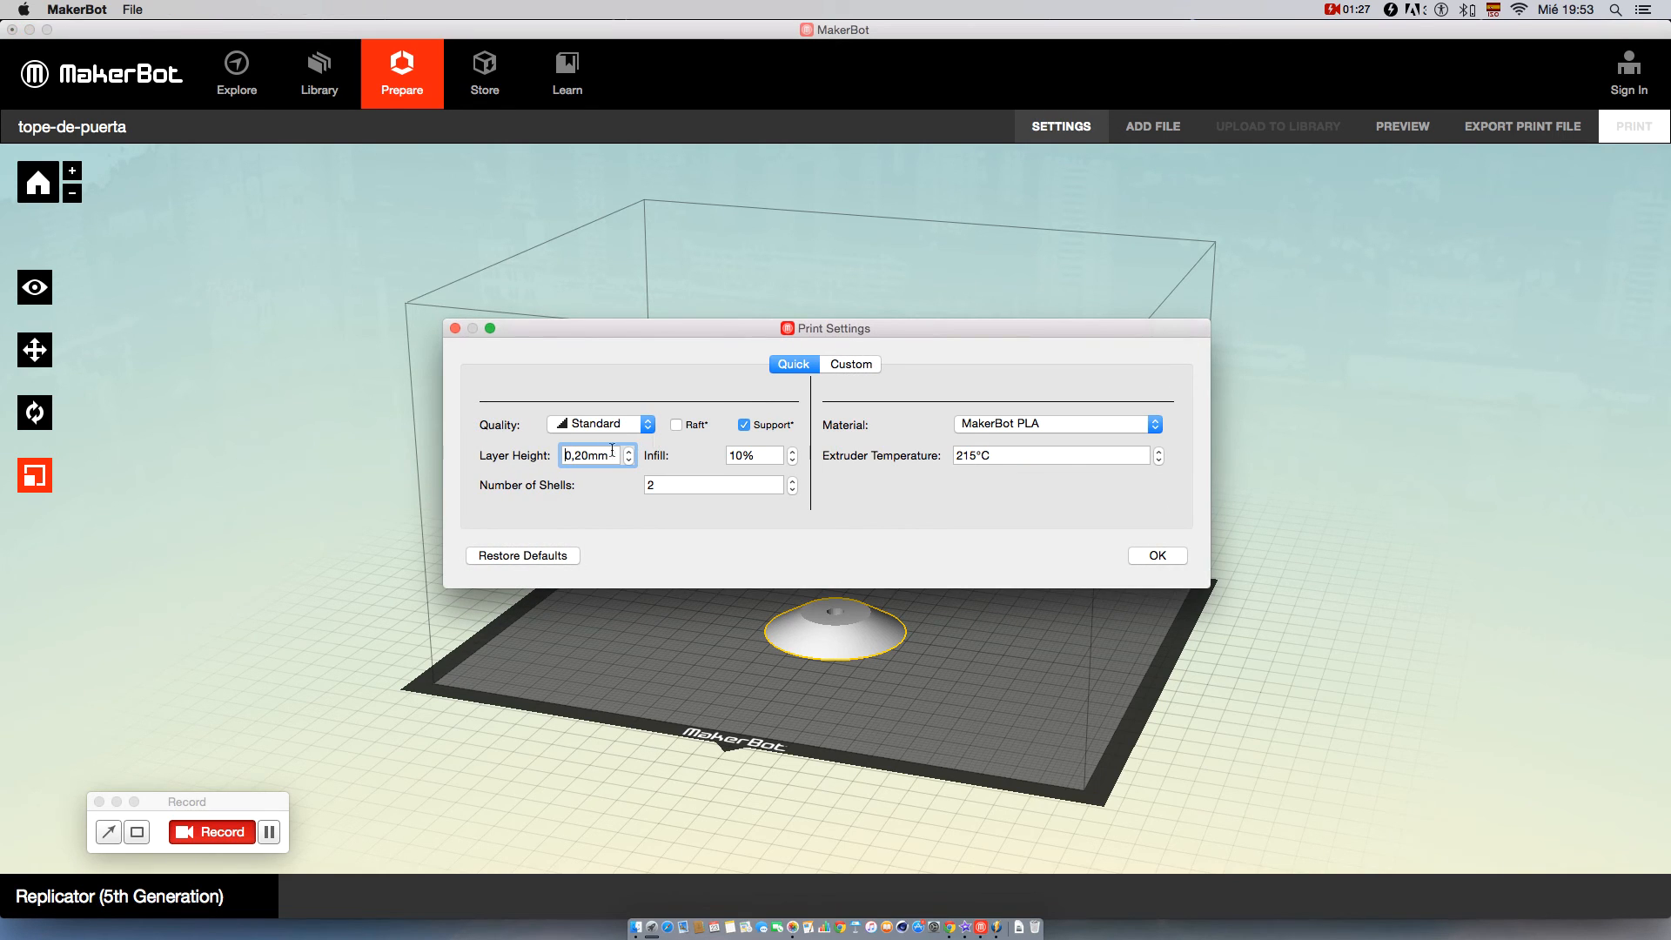
left_click(647, 426)
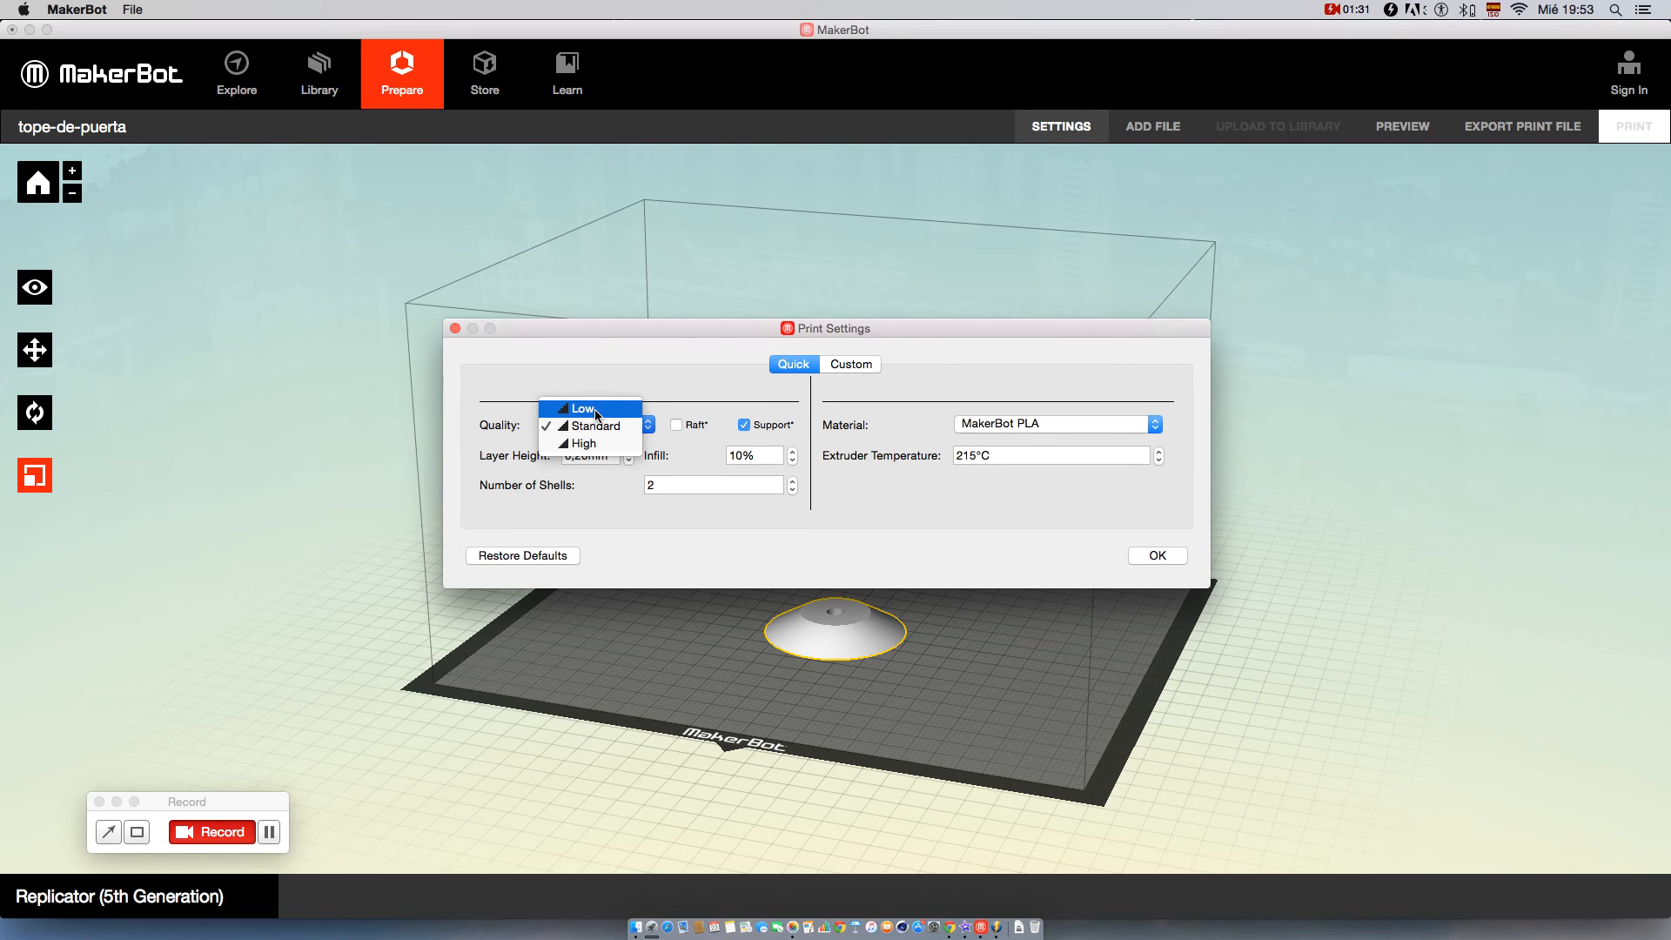
left_click(592, 443)
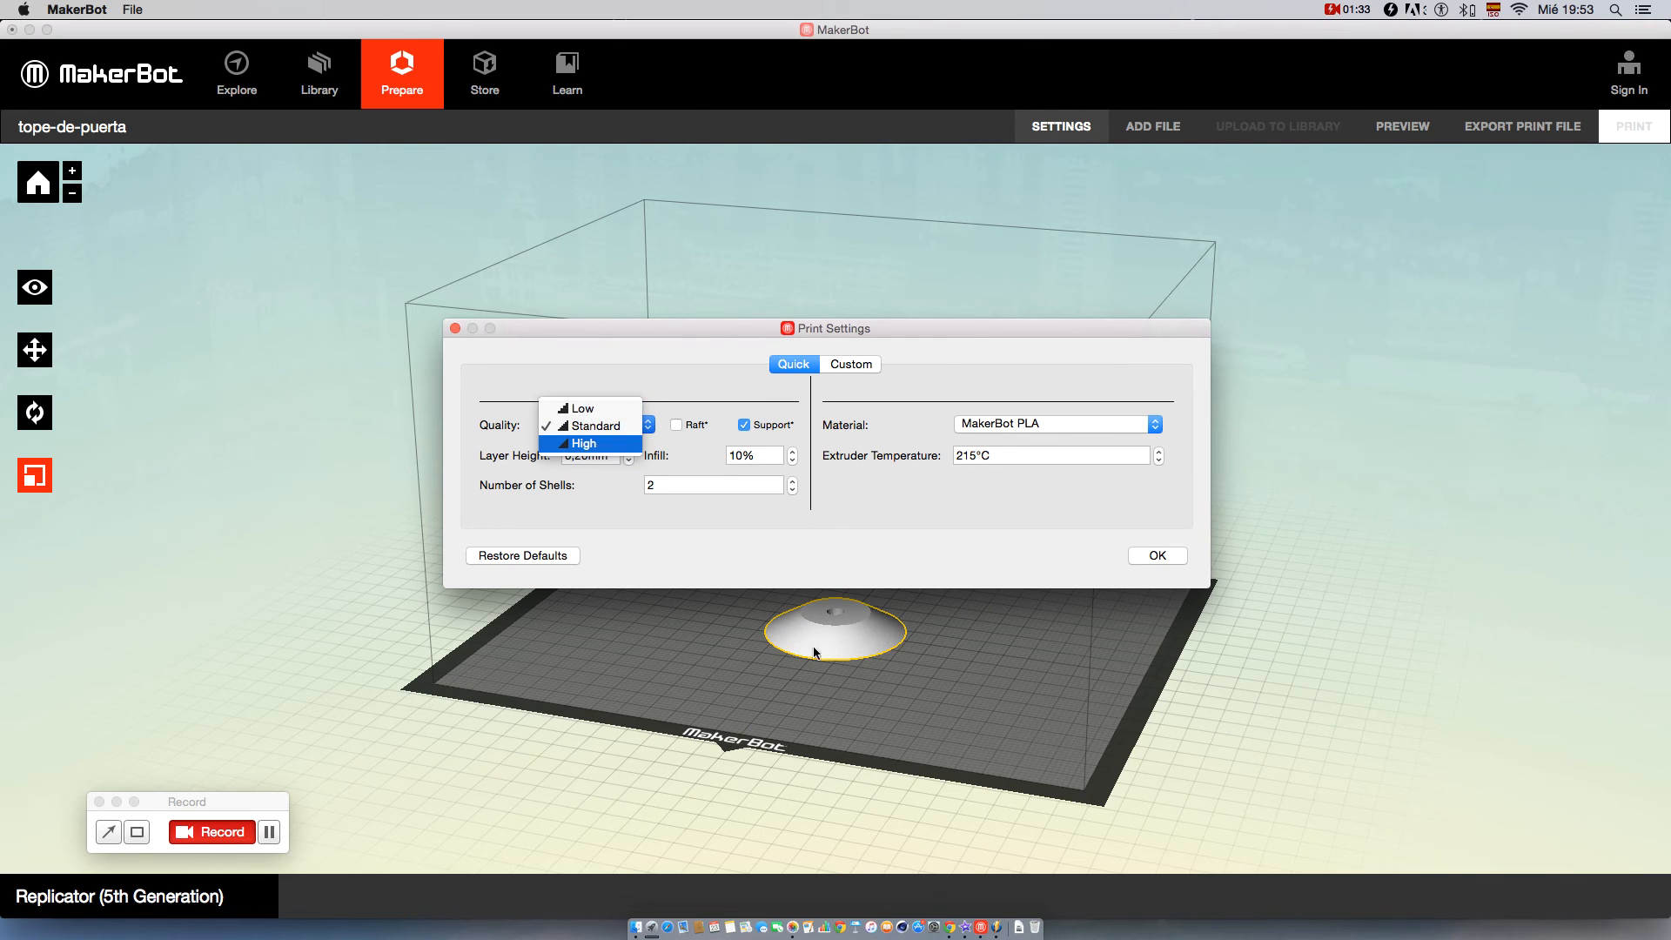
left_click(604, 414)
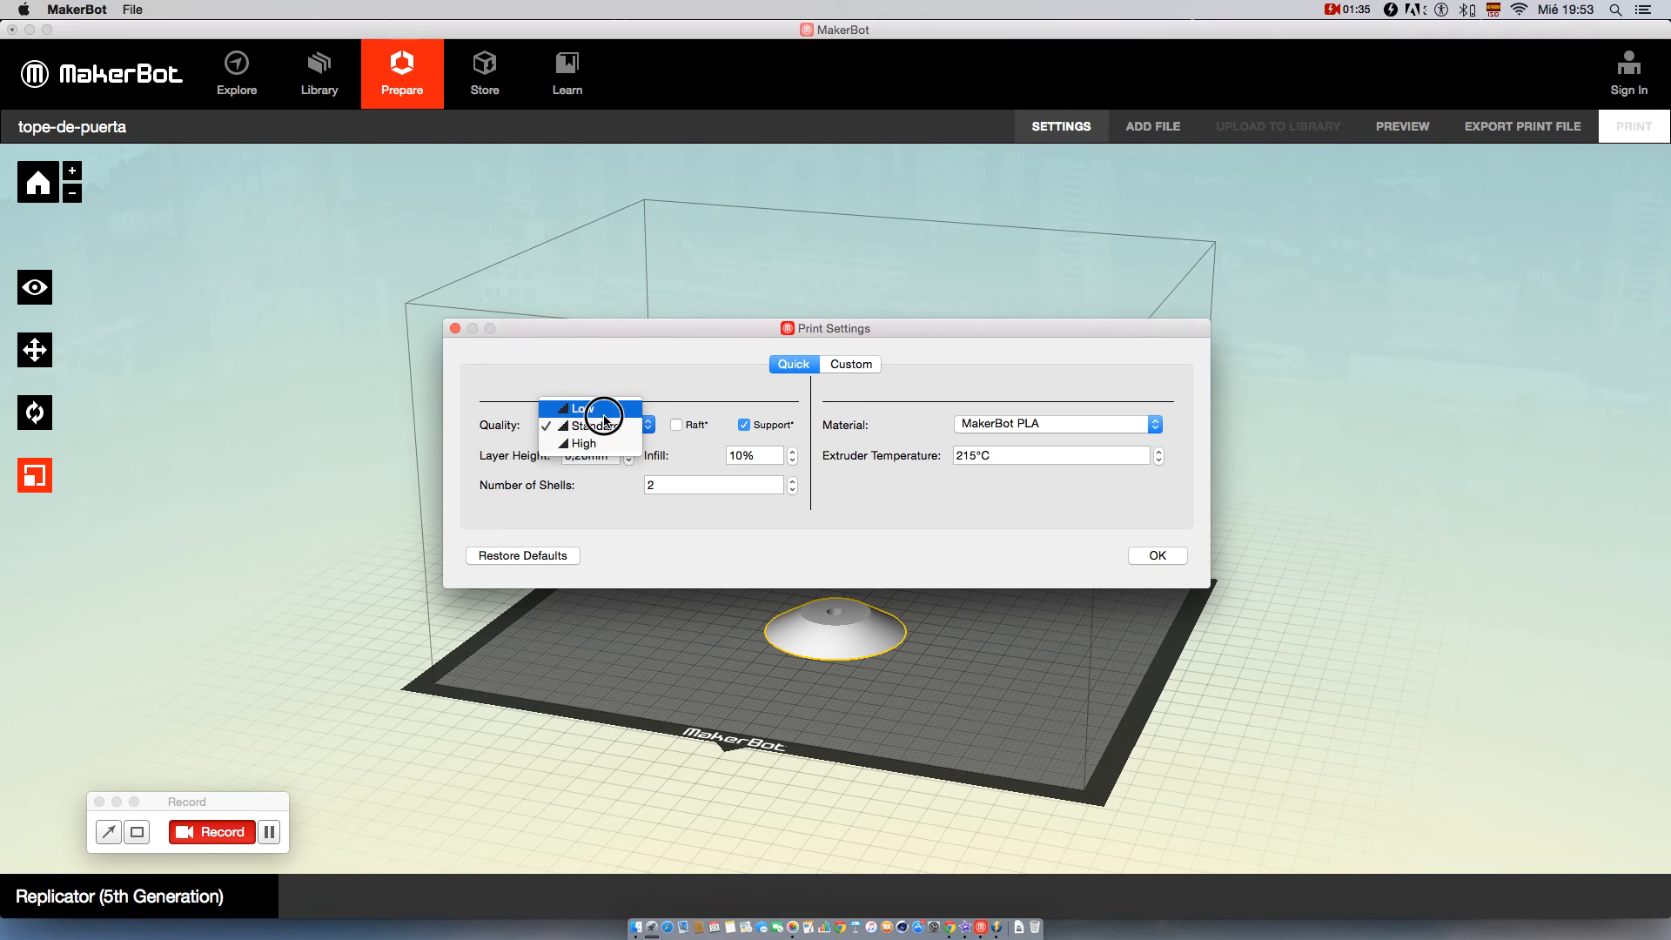
left_click(678, 425)
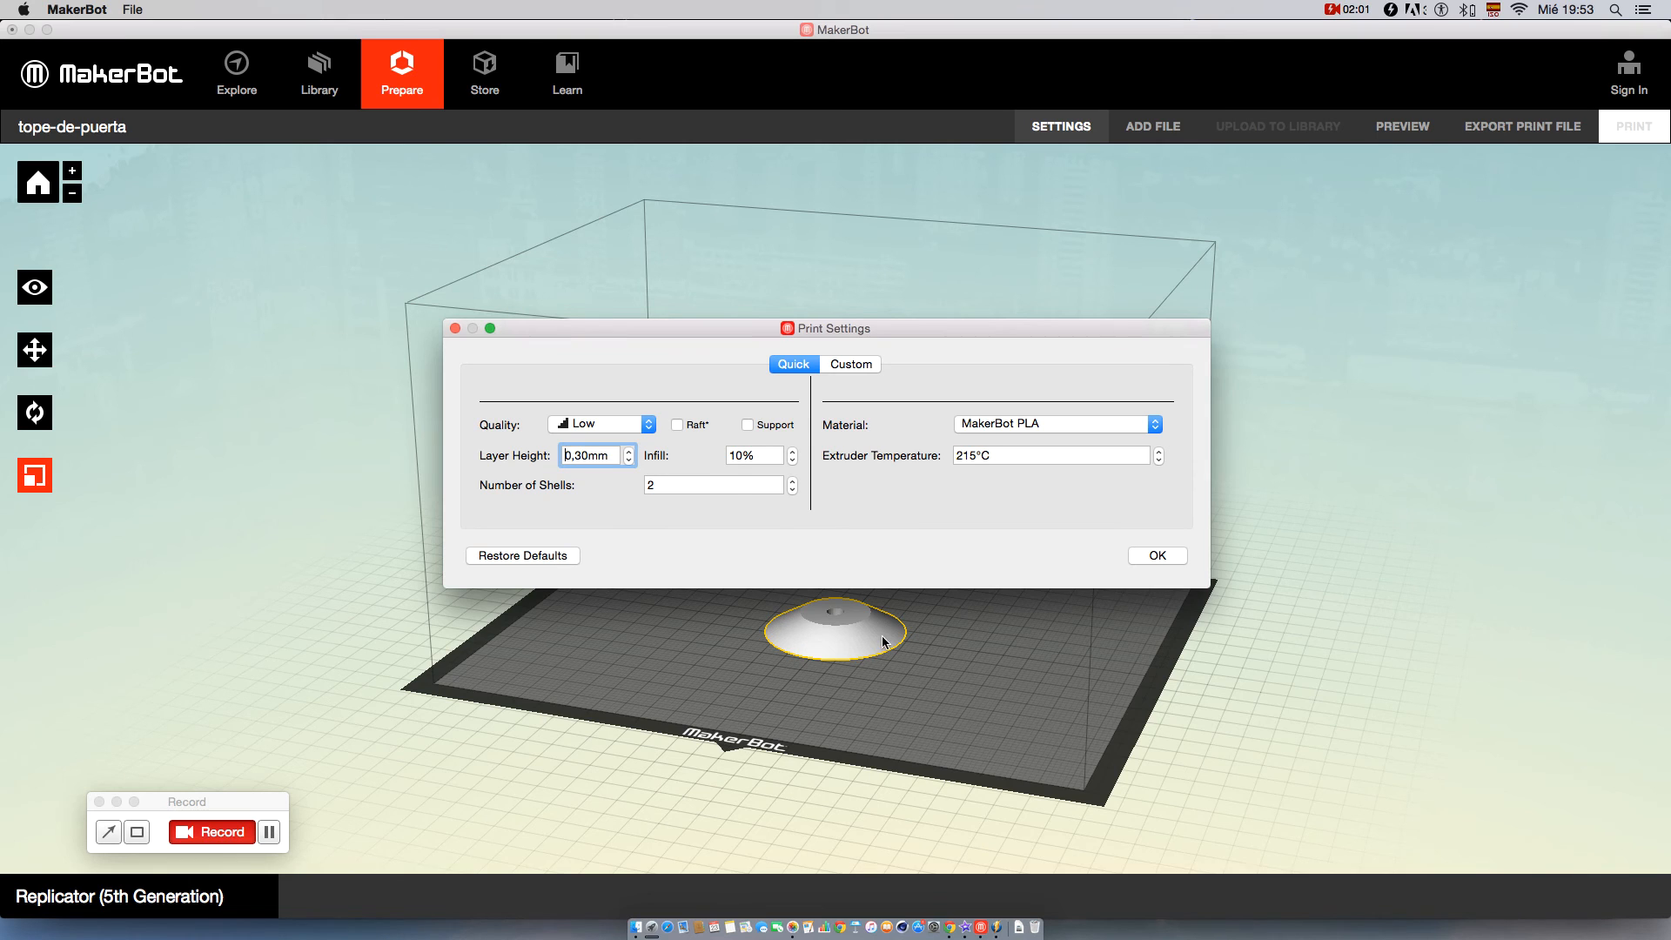
left_click(1156, 557)
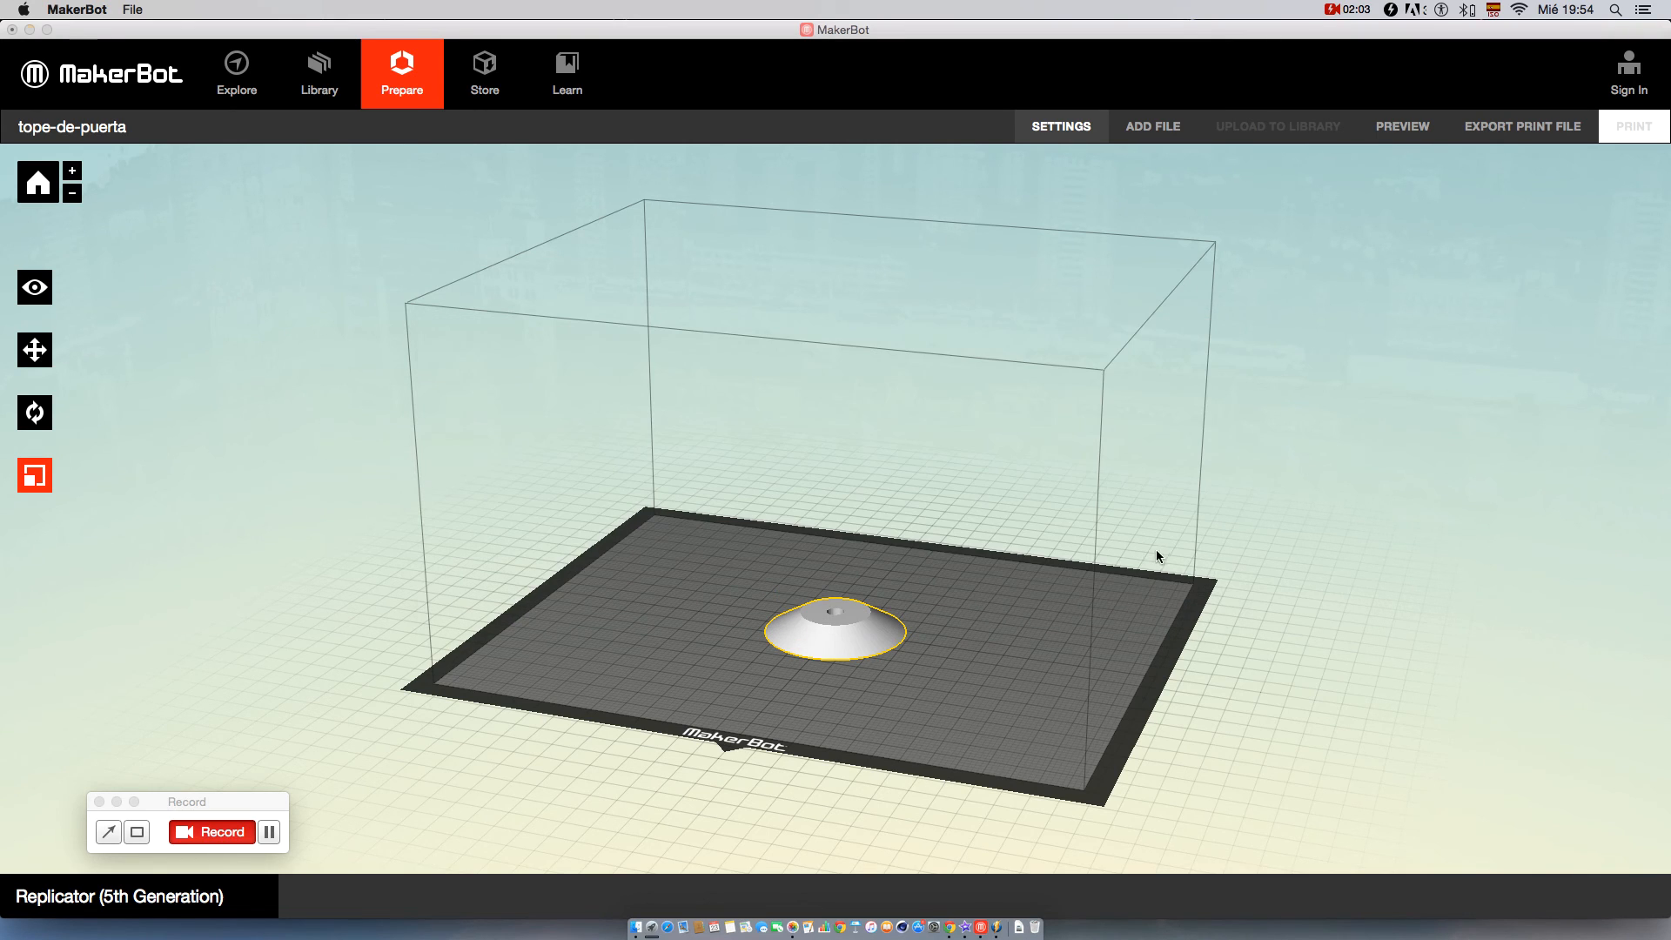